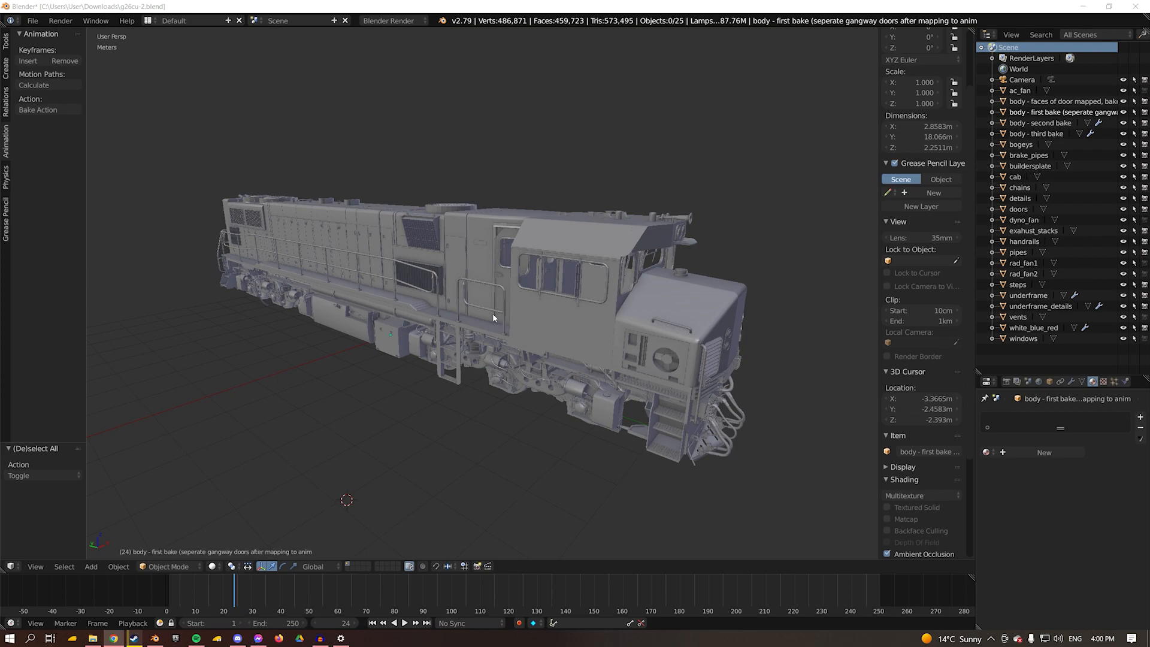
Select the first-bake locomotive body object and show its mesh data with the UV Maps list enlarged.
{"action": "right_click", "coordinate": [588, 247]}
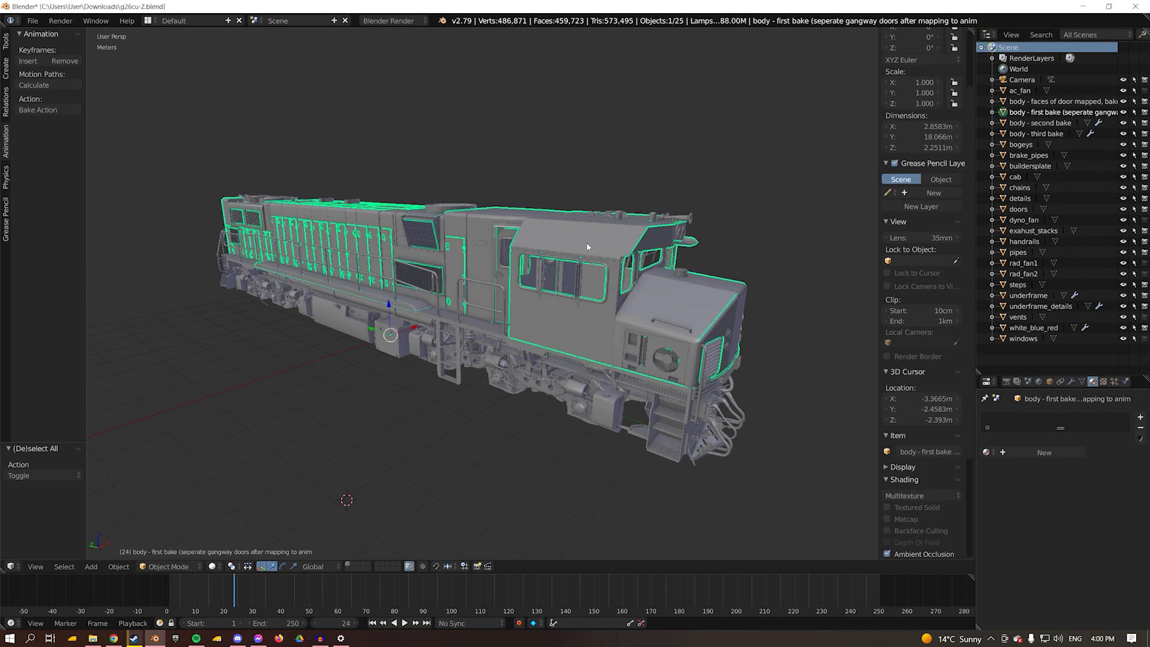
{"action": "middle_click_drag", "start_coordinate": [621, 268], "coordinate": [564, 224]}
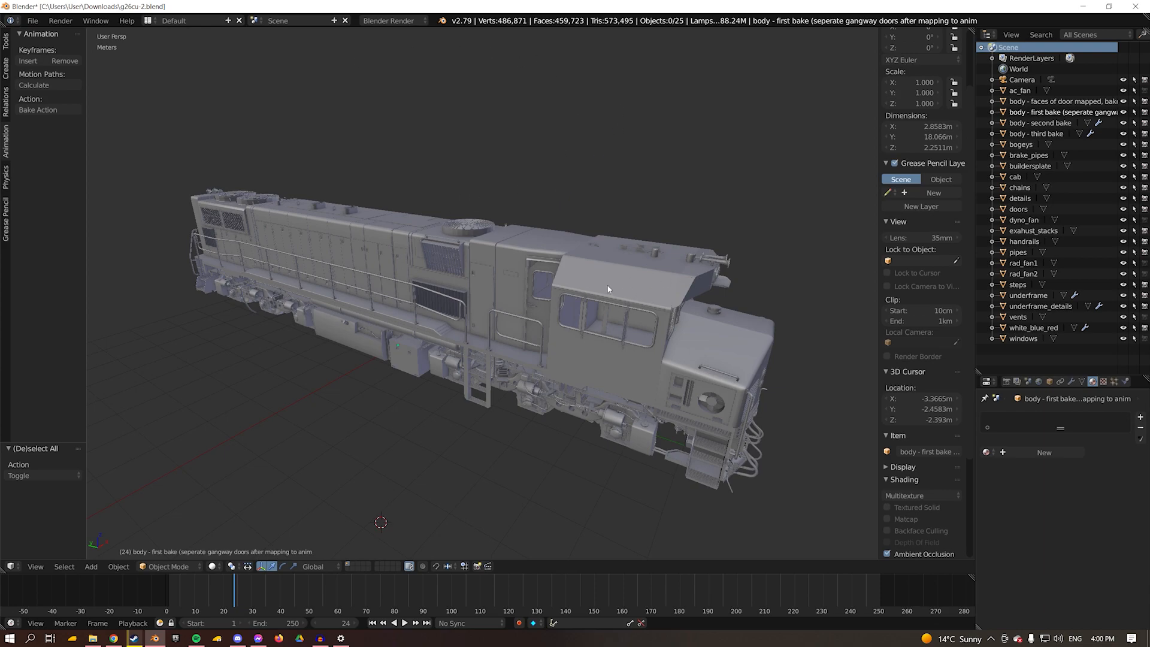
{"action": "right_click", "coordinate": [630, 279]}
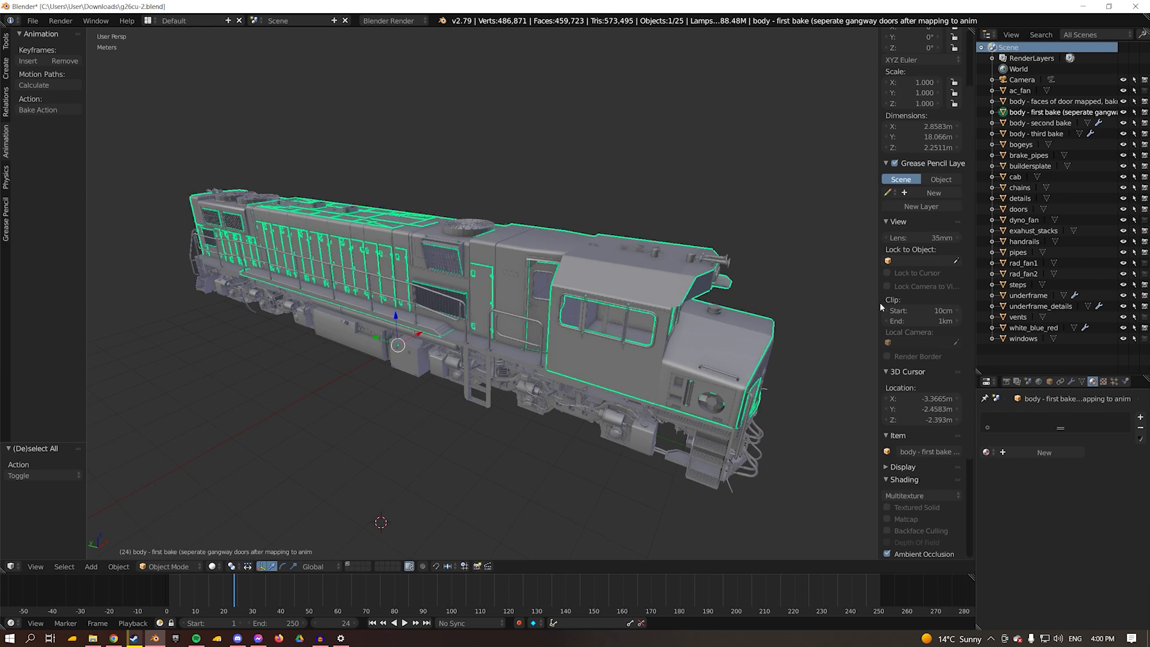
{"action": "left_click", "coordinate": [1082, 382]}
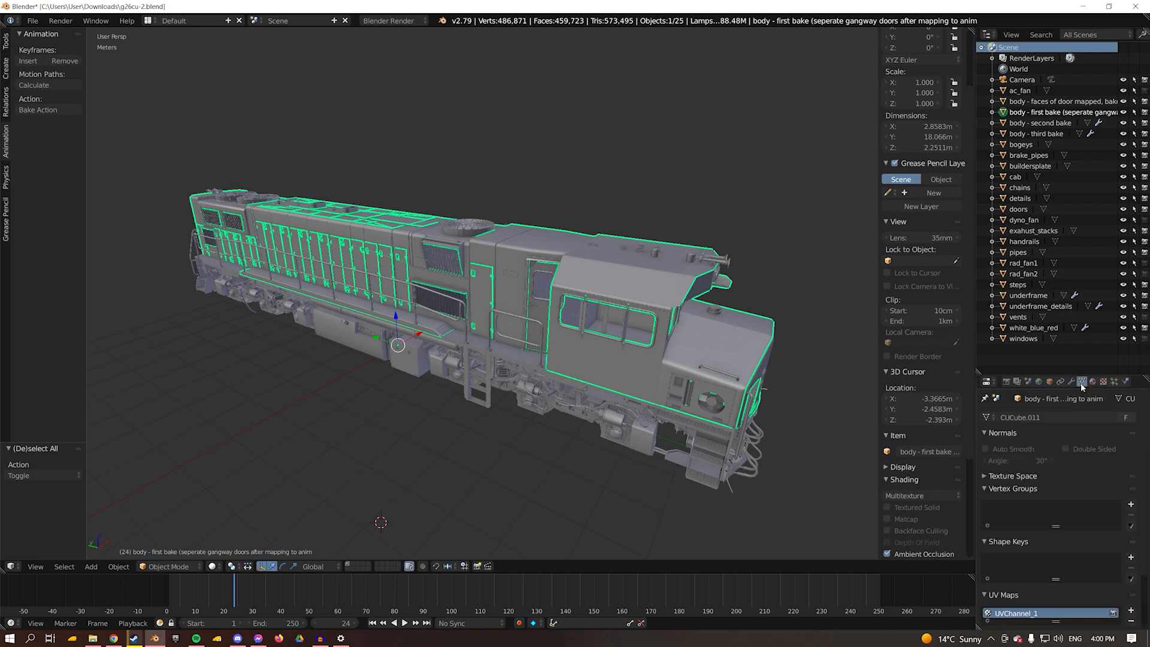
{"action": "scroll", "coordinate": [1083, 416], "scroll_direction": "down", "scroll_amount": 3}
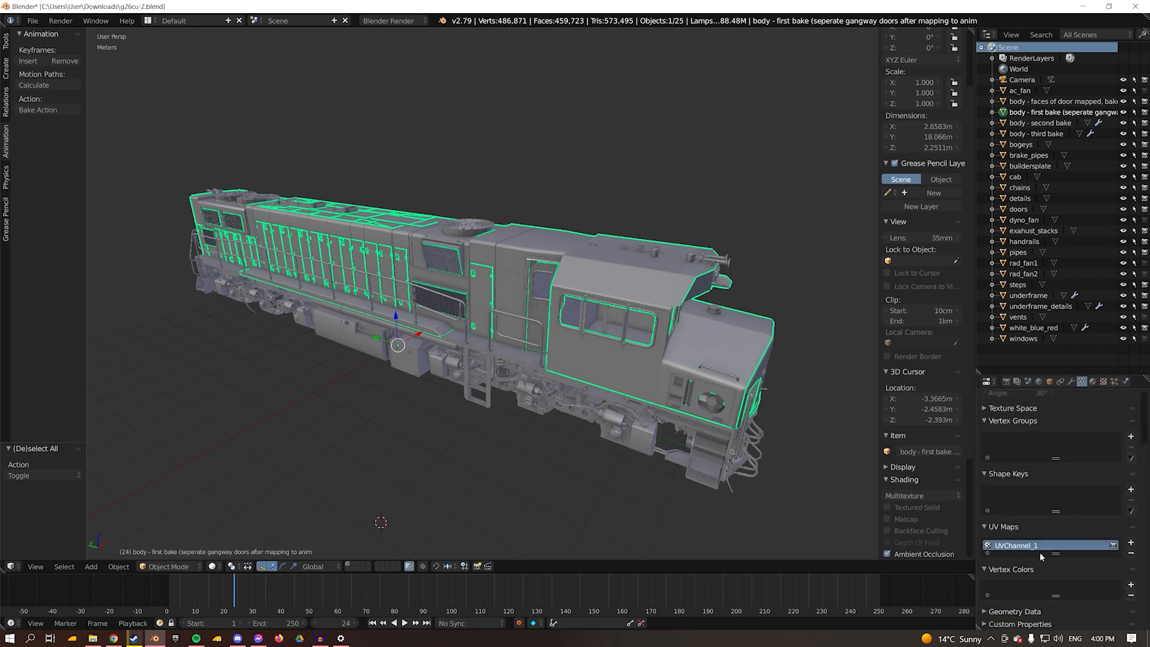
{"action": "left_click_drag", "start_coordinate": [1055, 554], "coordinate": [1055, 576]}
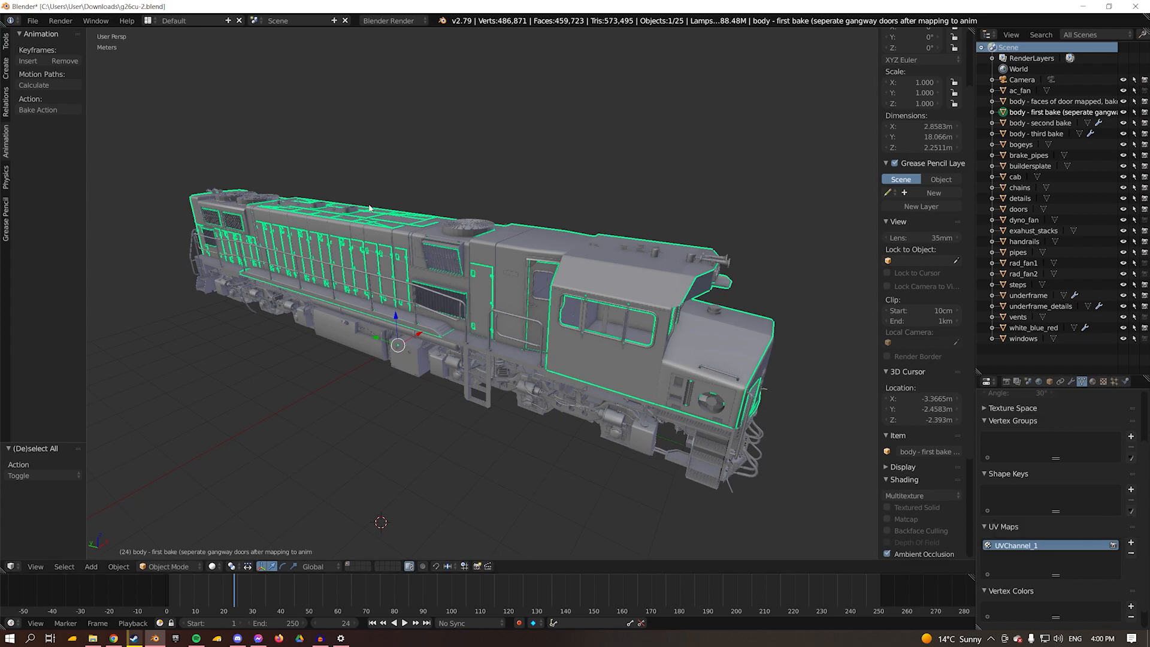
Open the body in Edit Mode in the UV Editing layout and select all of its geometry to display its UVs.
{"action": "left_click", "coordinate": [157, 569]}
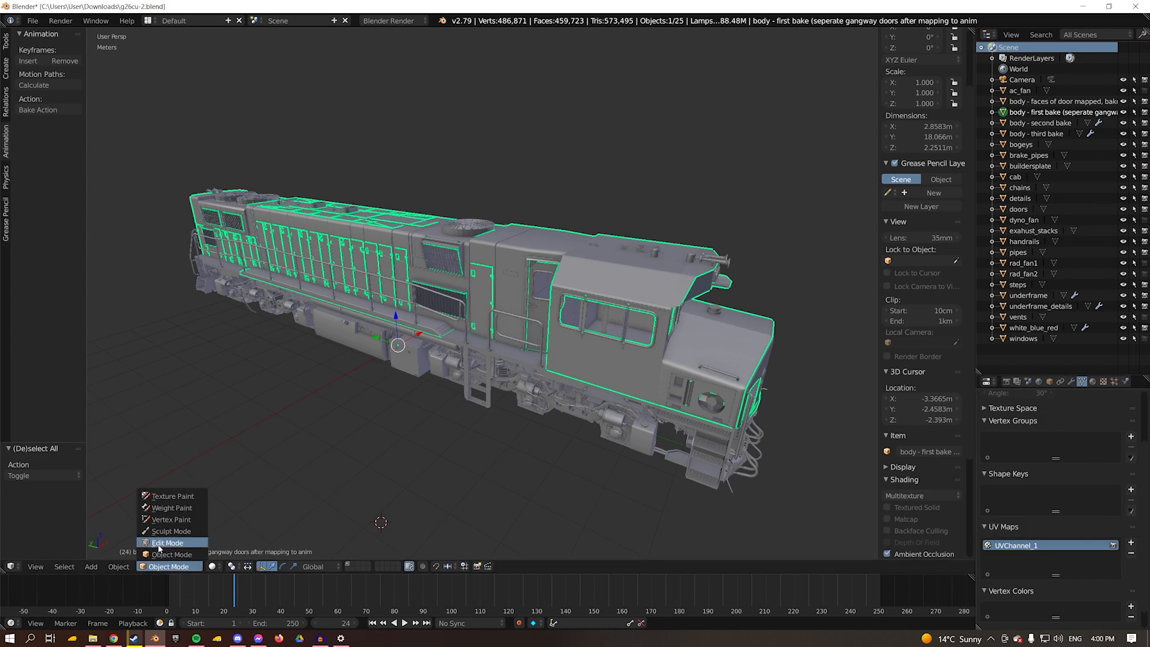
{"action": "left_click", "coordinate": [159, 549]}
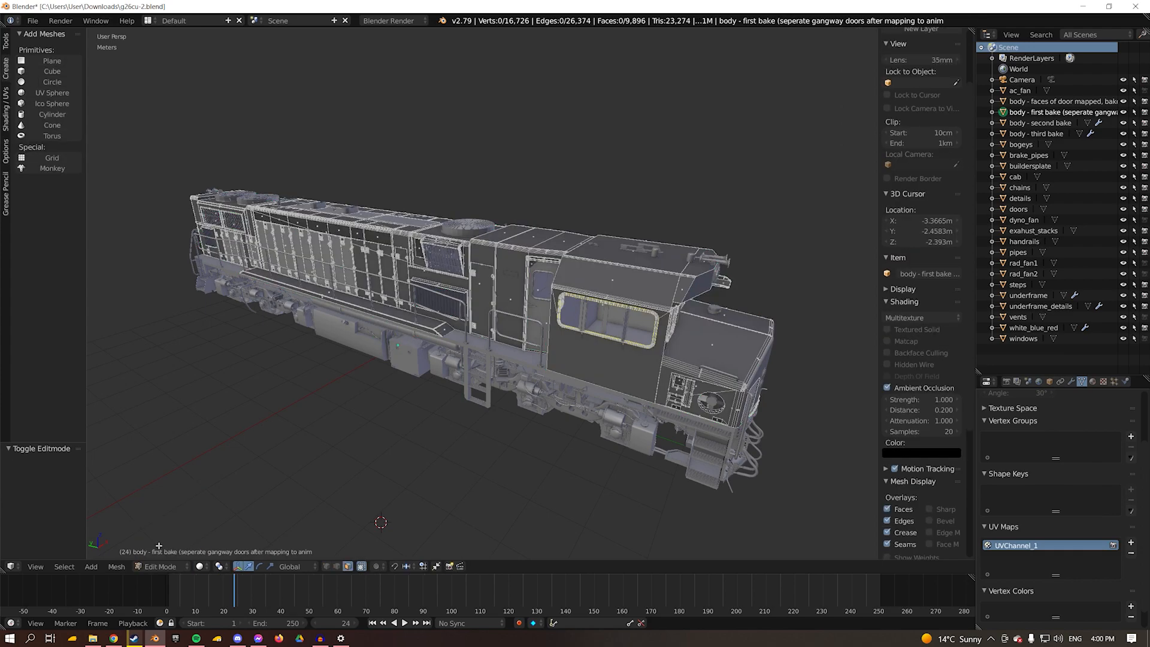
{"action": "left_click", "coordinate": [154, 21]}
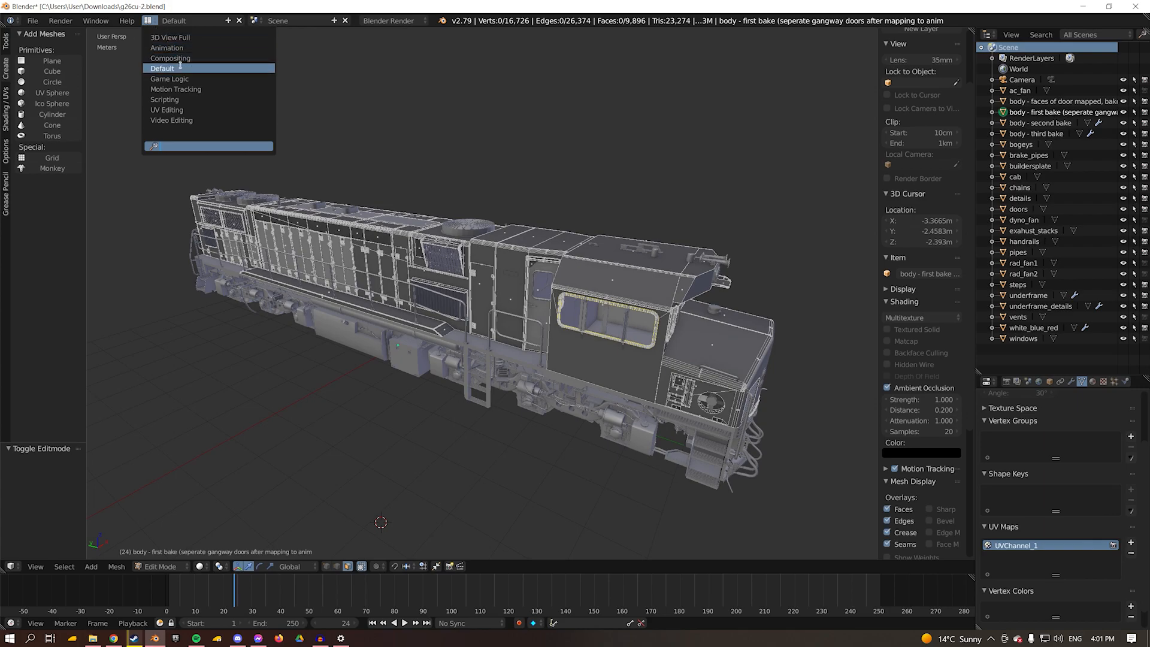
{"action": "left_click", "coordinate": [172, 110]}
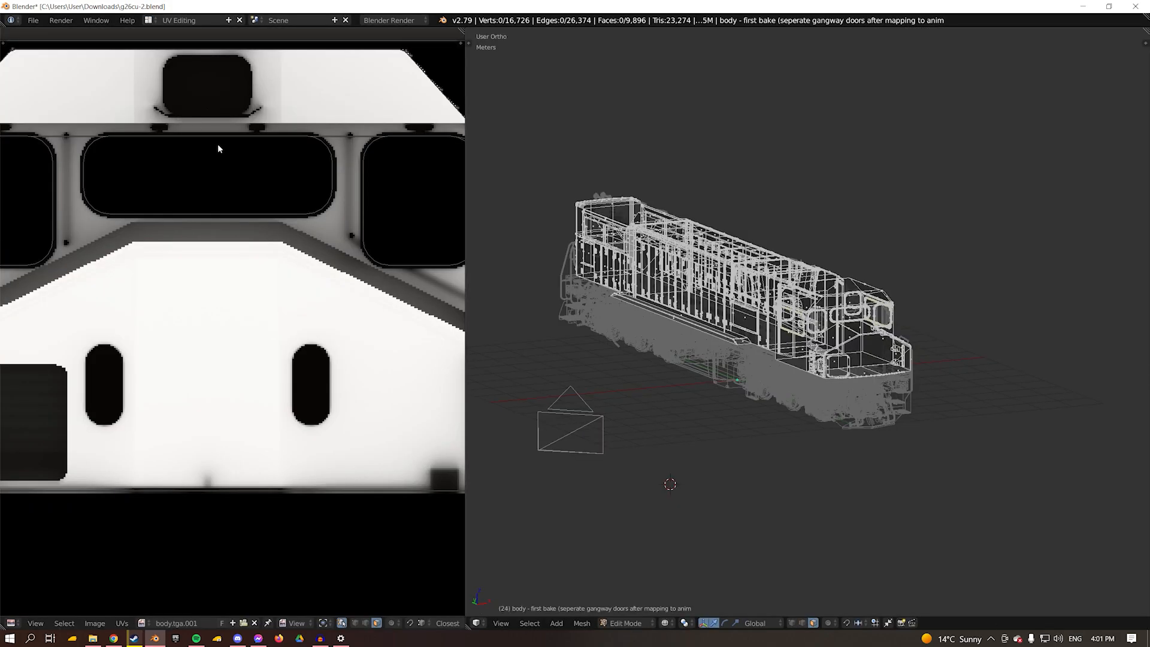
{"action": "scroll", "coordinate": [251, 235], "scroll_direction": "down", "scroll_amount": 6}
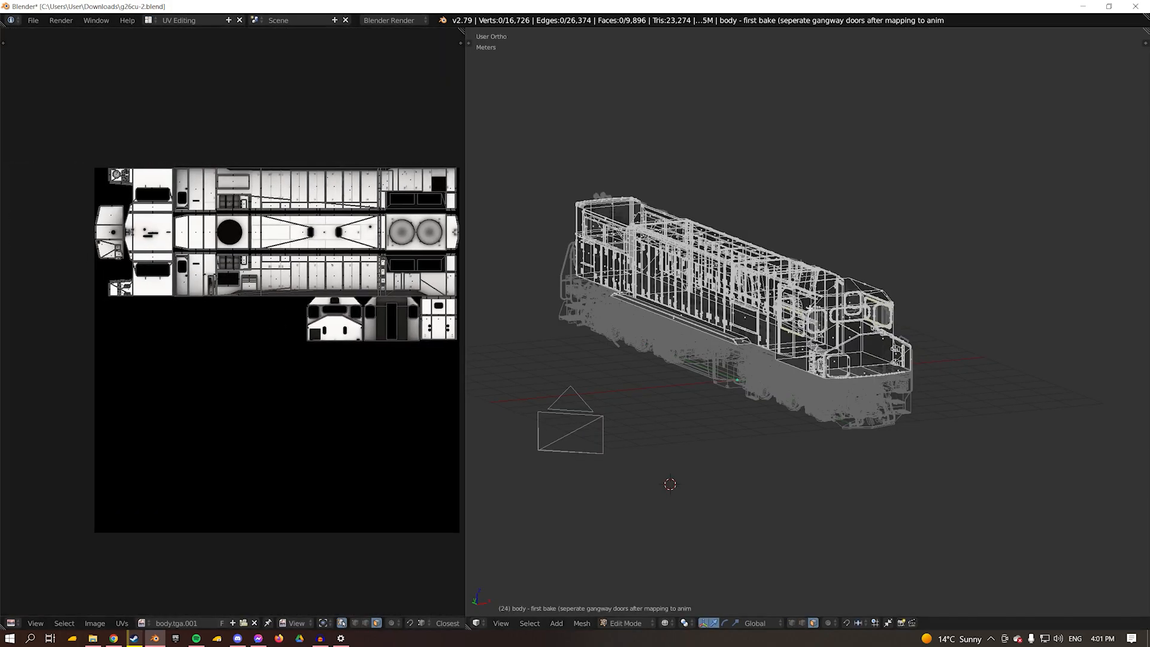
{"action": "key", "text": "a"}
{"action": "scroll", "coordinate": [849, 311], "scroll_direction": "down", "scroll_amount": 1}
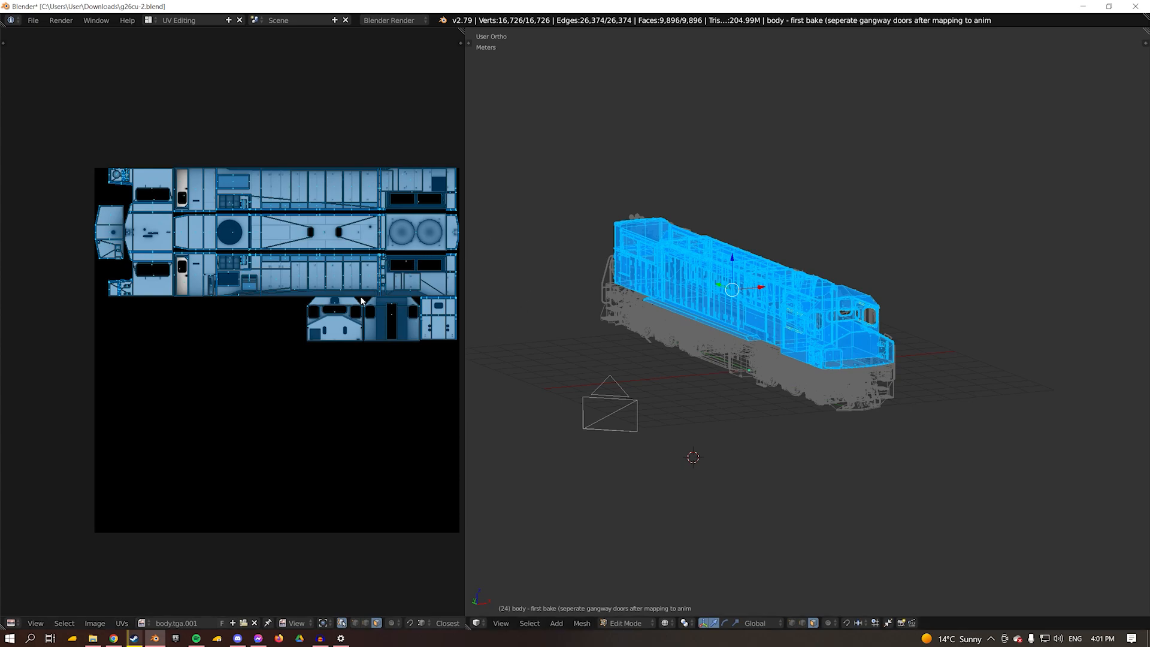
Examine the body's UV islands on the body.tga.001 texture and those lying outside its bounds.
{"action": "scroll", "coordinate": [346, 277], "scroll_direction": "down", "scroll_amount": 5}
{"action": "middle_click_drag", "start_coordinate": [228, 229], "coordinate": [372, 204]}
{"action": "scroll", "coordinate": [269, 282], "scroll_direction": "down", "scroll_amount": 1}
{"action": "middle_click_drag", "start_coordinate": [218, 316], "coordinate": [278, 267]}
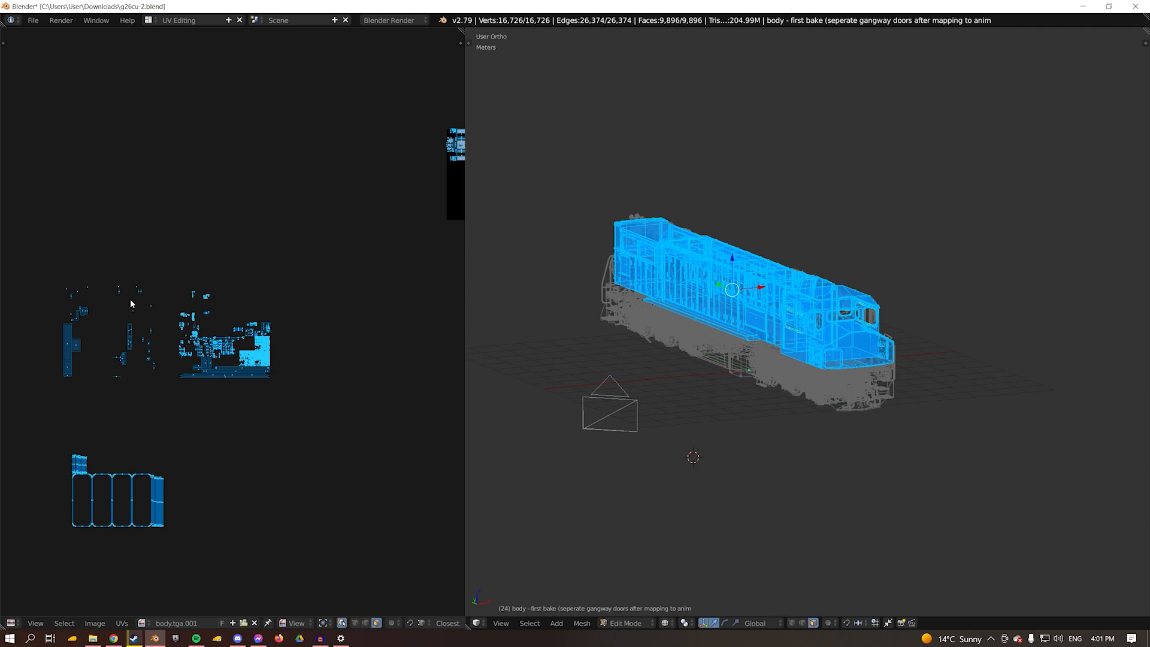
{"action": "middle_click_drag", "start_coordinate": [129, 299], "coordinate": [126, 347]}
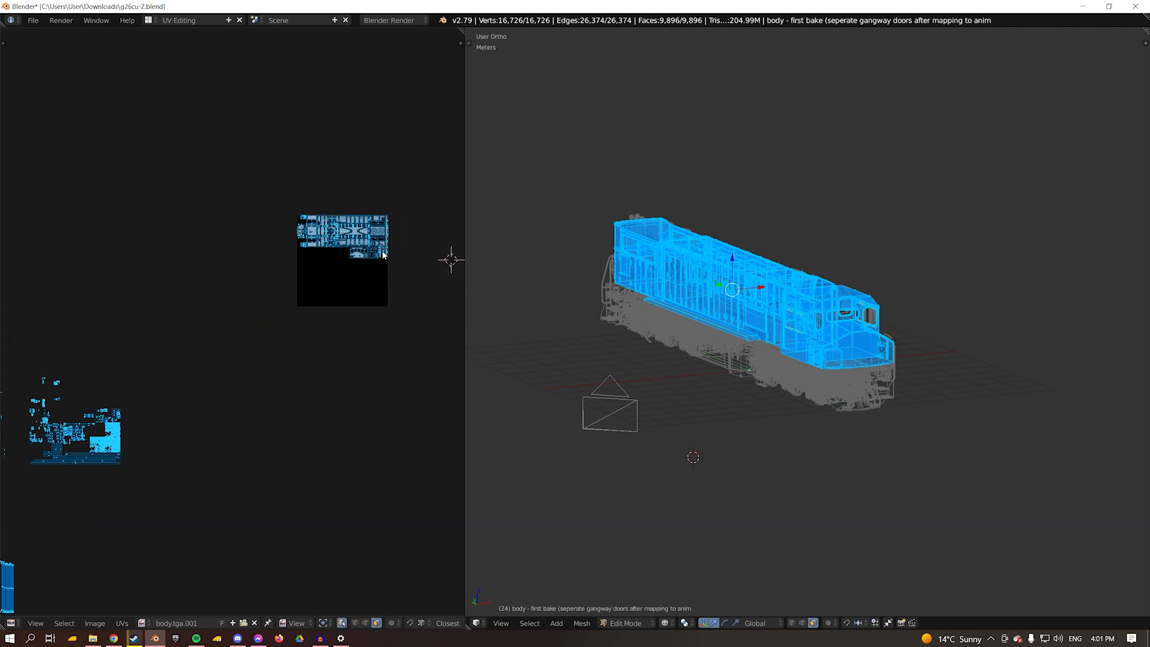
{"action": "scroll", "coordinate": [386, 239], "scroll_direction": "up", "scroll_amount": 5}
{"action": "middle_click_drag", "start_coordinate": [392, 227], "coordinate": [79, 335]}
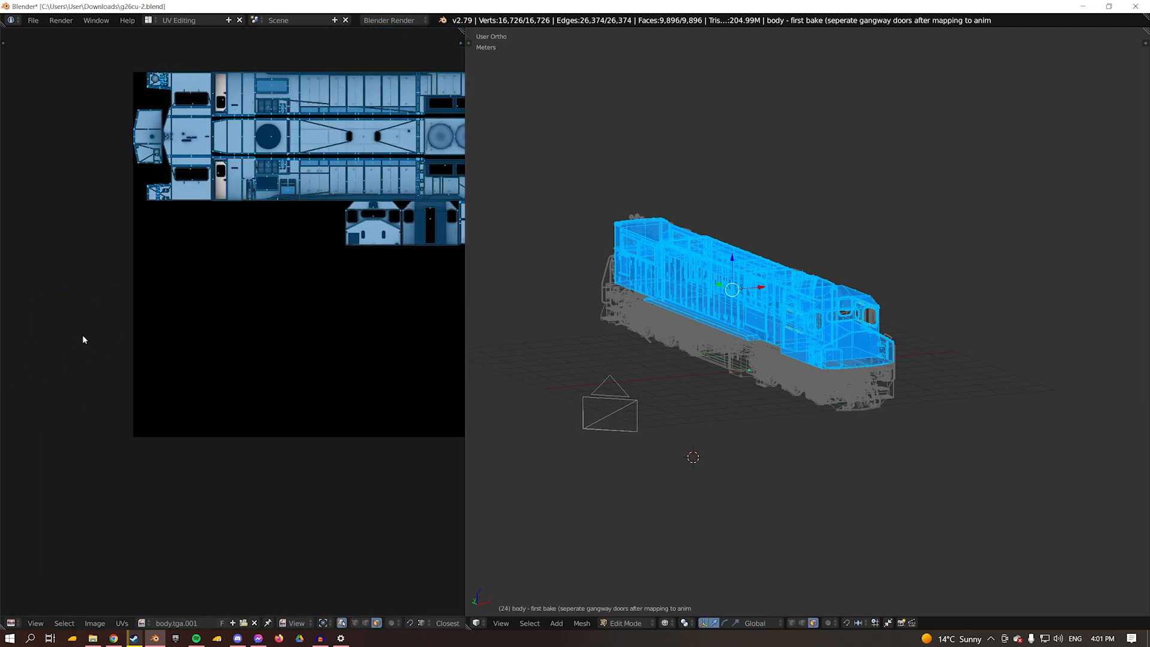
{"action": "middle_click_drag", "start_coordinate": [289, 220], "coordinate": [169, 271]}
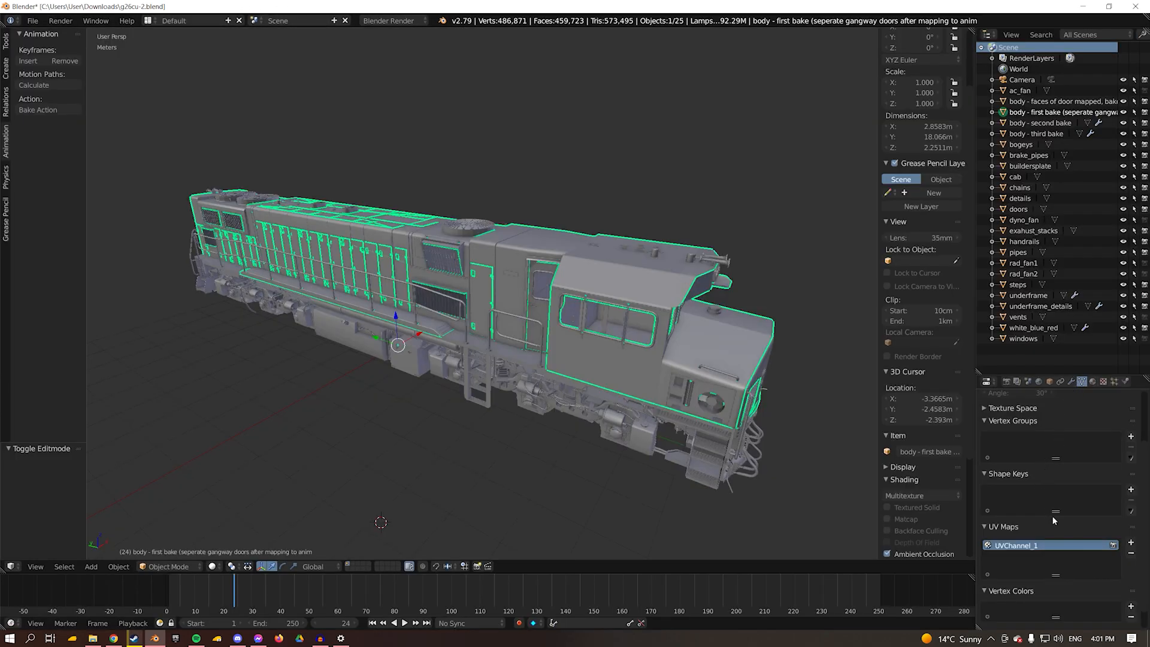
Remove the UVChannel_1 UV map from the first-bake body and enter Edit Mode.
{"action": "left_click", "coordinate": [1131, 556]}
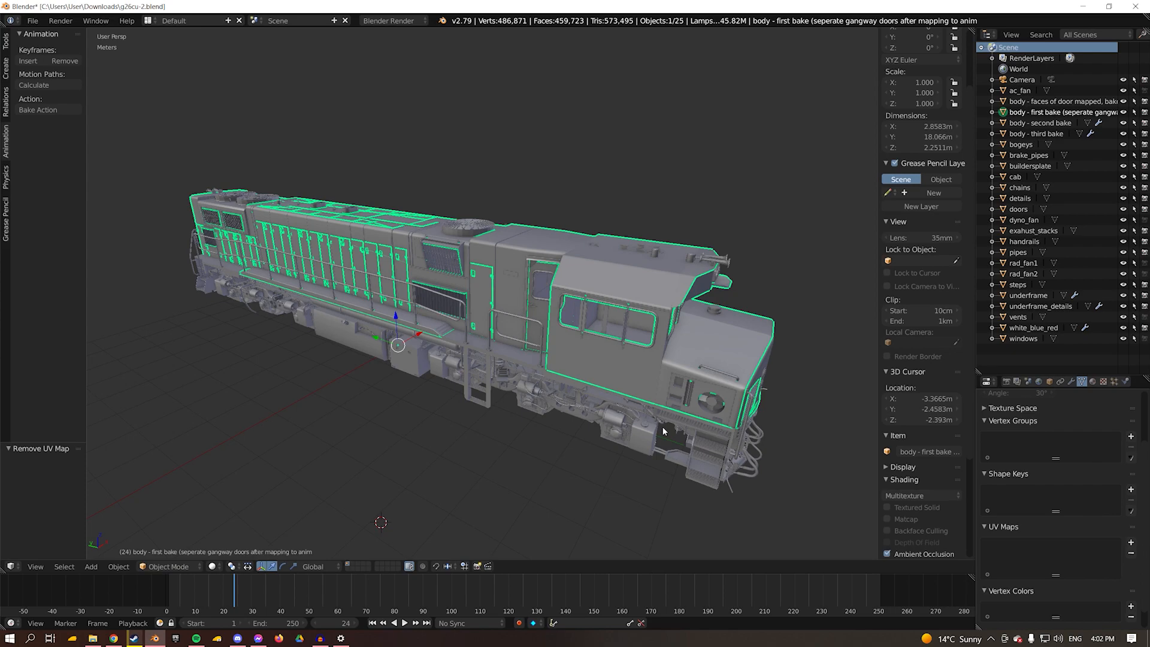
{"action": "key", "text": "Tab"}
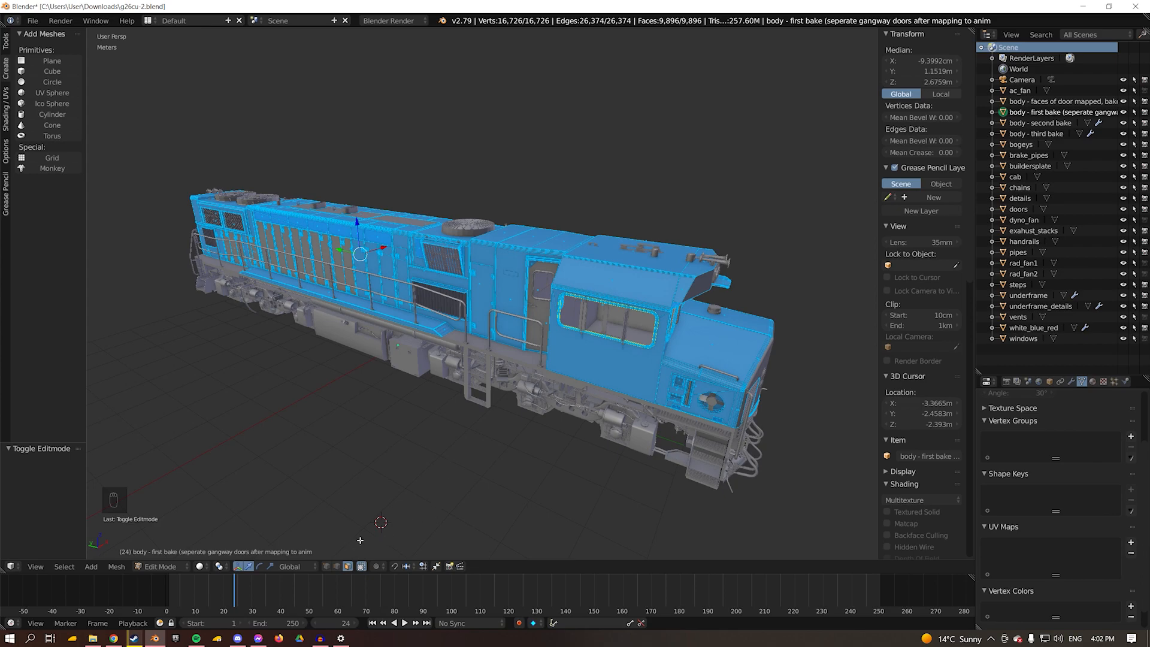
Inspect the selected body mesh from the right side in orthographic view and close up around the cab and louvres.
{"action": "middle_click_drag", "start_coordinate": [449, 409], "coordinate": [524, 382]}
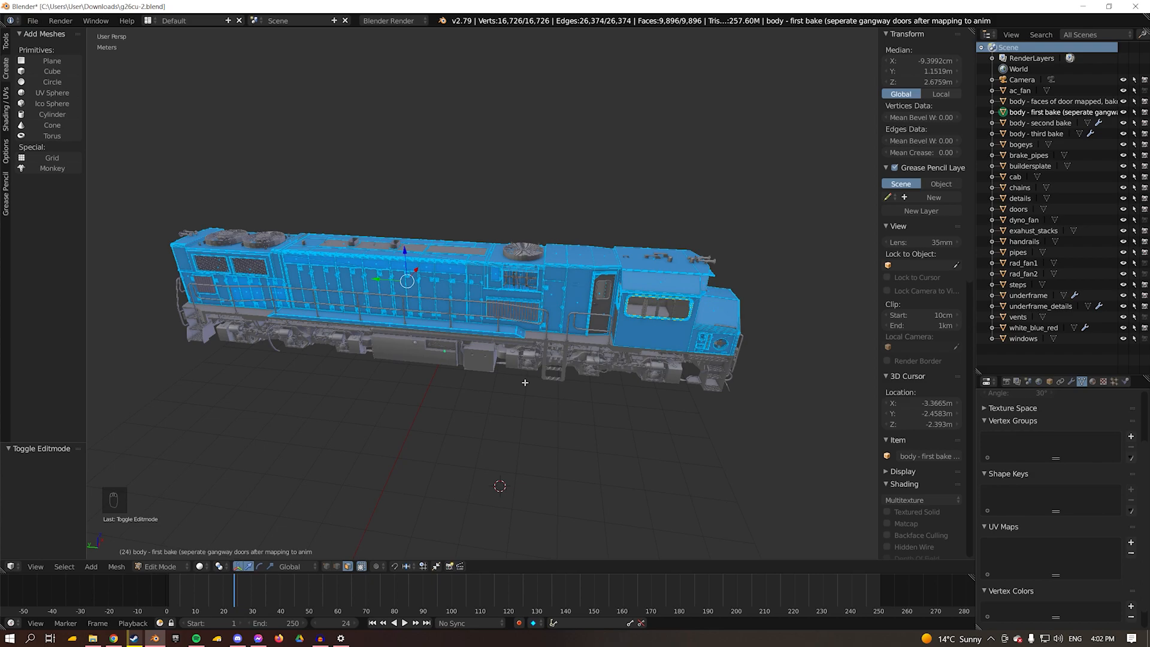
{"action": "scroll", "coordinate": [525, 382], "scroll_direction": "up", "scroll_amount": 2}
{"action": "middle_click_drag", "start_coordinate": [442, 298], "coordinate": [483, 294]}
{"action": "key", "text": "KP_3"}
{"action": "key", "text": "KP_5"}
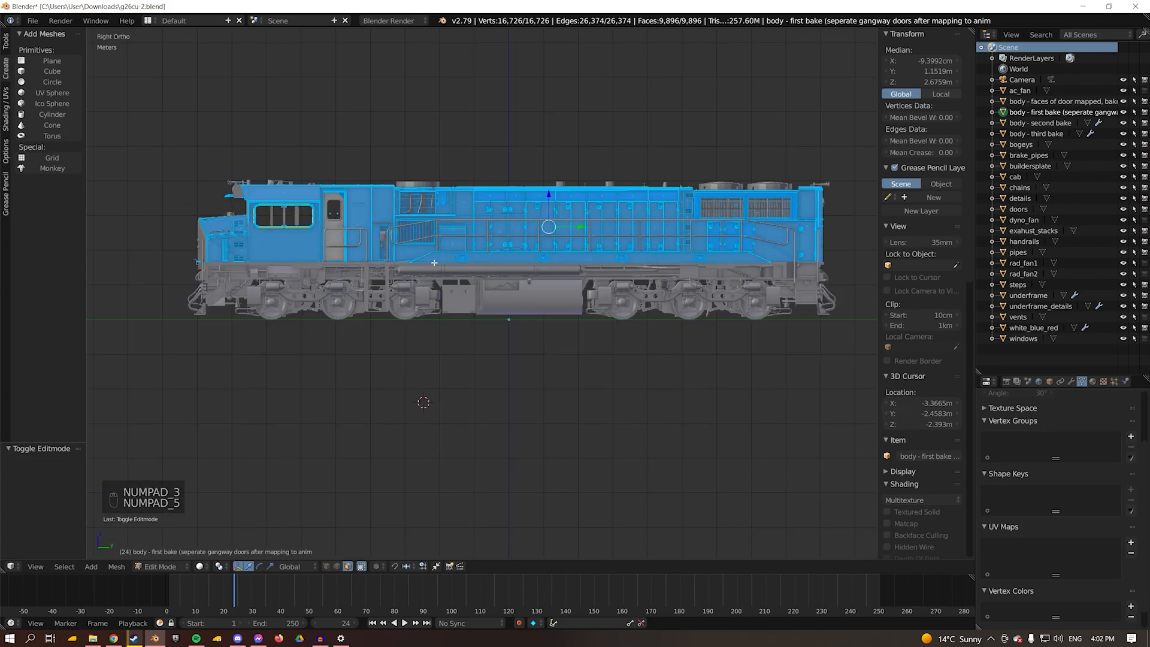
{"action": "middle_click_drag", "start_coordinate": [435, 264], "coordinate": [451, 295]}
{"action": "middle_click_drag", "start_coordinate": [374, 253], "coordinate": [530, 313], "text": "shift"}
{"action": "scroll", "coordinate": [530, 313], "scroll_direction": "up", "scroll_amount": 6}
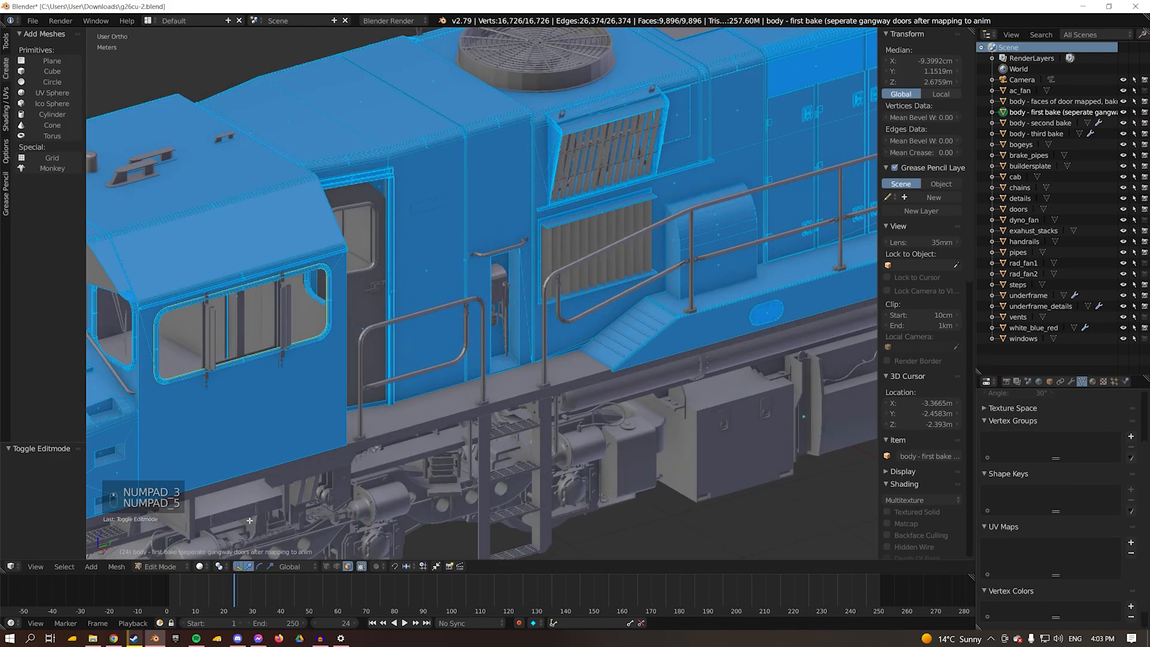
In Object Mode, join the third-bake, second-bake and mapped door-face body objects into the first-bake body.
{"action": "left_click", "coordinate": [168, 566]}
{"action": "left_click", "coordinate": [169, 552]}
{"action": "left_click", "coordinate": [1032, 133]}
{"action": "left_click", "coordinate": [1033, 123], "text": "shift"}
{"action": "left_click", "coordinate": [1039, 102], "text": "shift"}
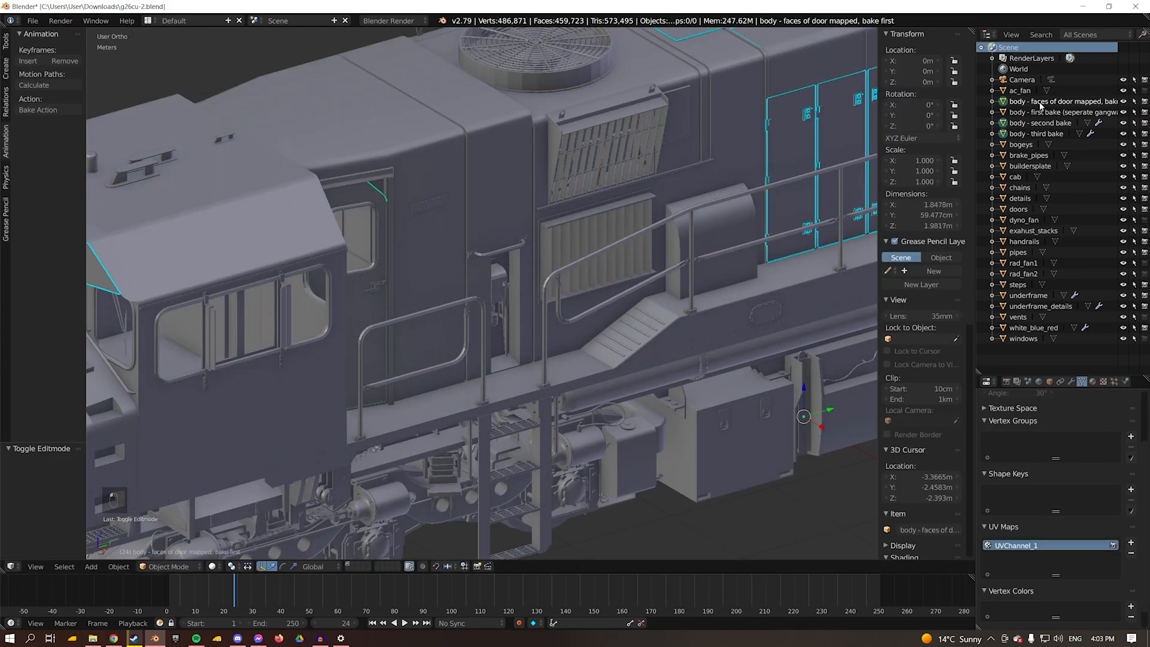
{"action": "left_click", "coordinate": [1038, 112], "text": "shift"}
{"action": "scroll", "coordinate": [666, 244], "scroll_direction": "down", "scroll_amount": 4}
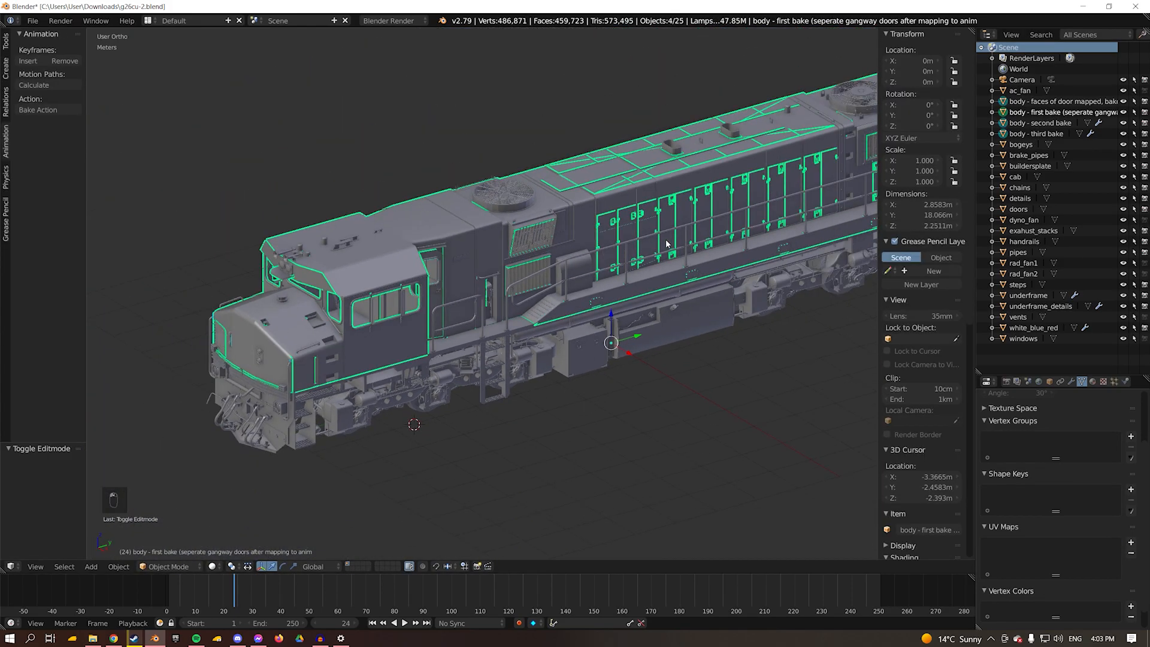
{"action": "key", "text": "ctrl+j"}
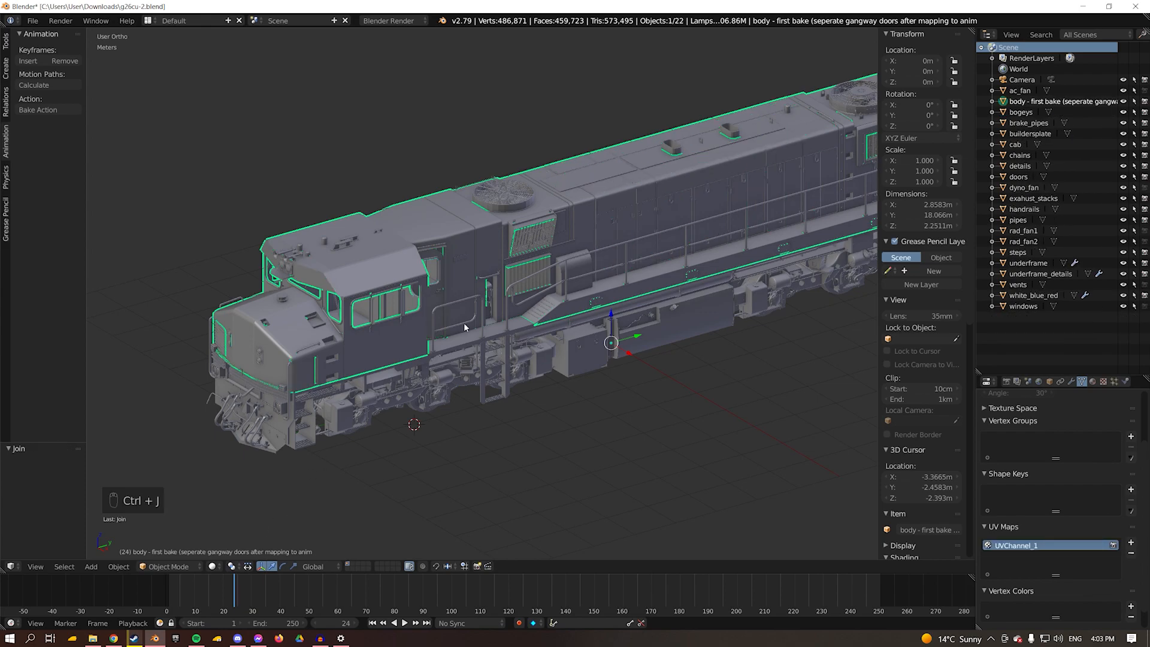
Reveal all hidden objects and hide everything except the joined body.
{"action": "key", "text": "alt+h"}
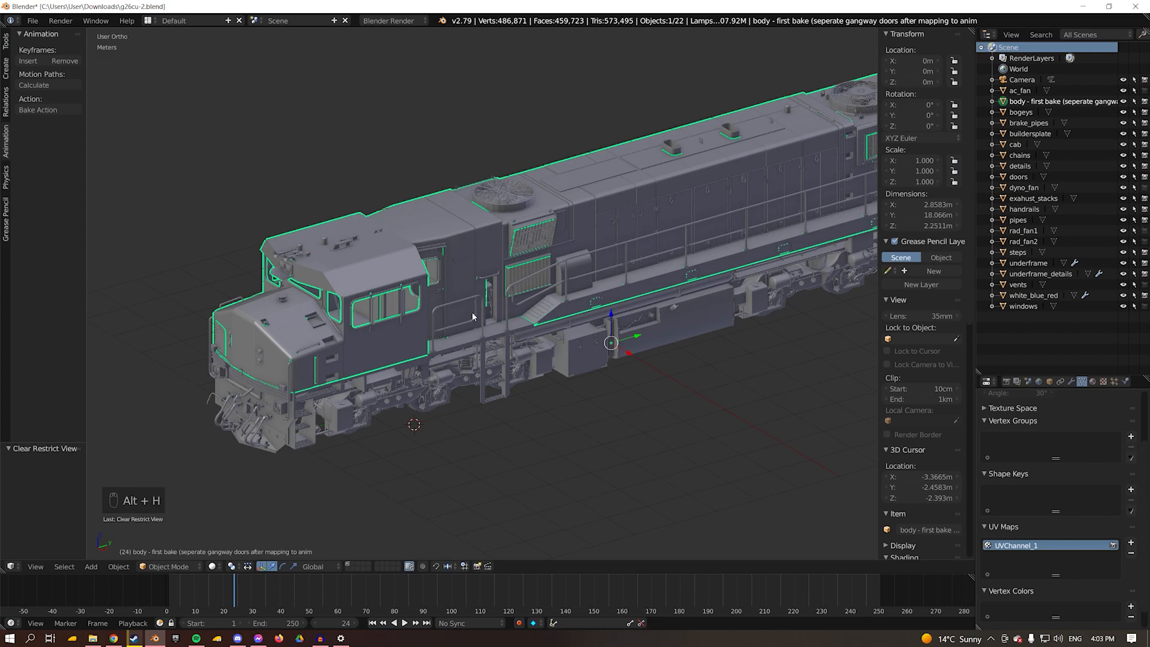
{"action": "middle_click_drag", "start_coordinate": [507, 298], "coordinate": [466, 297]}
{"action": "key", "text": "shift+h"}
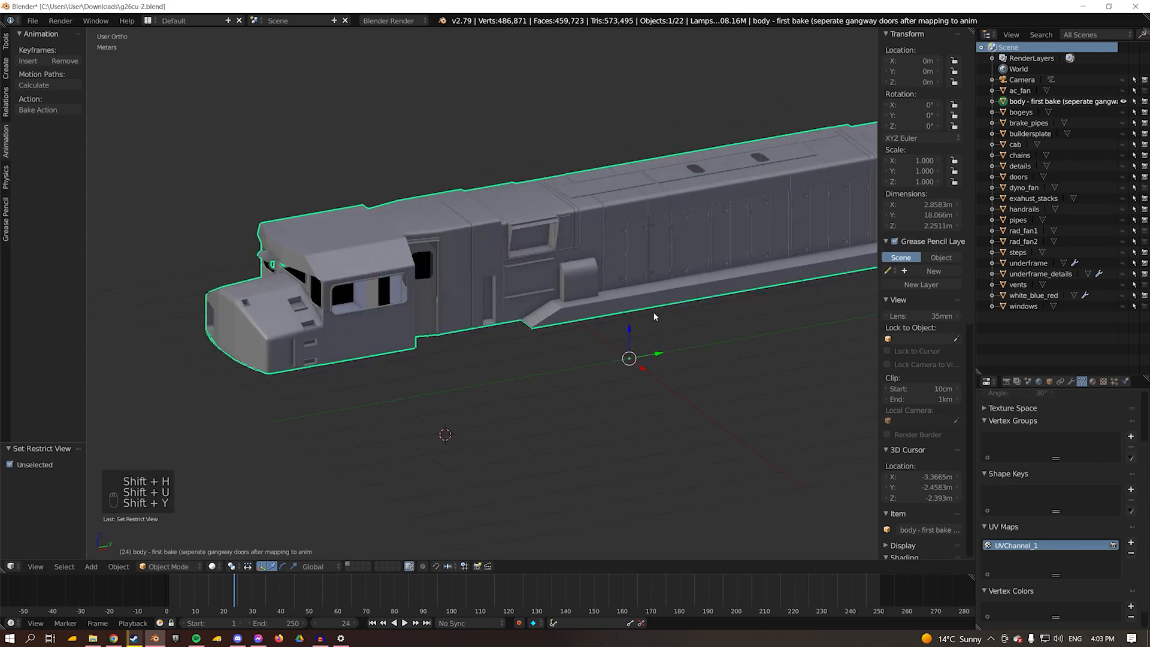
Open the joined body in Edit Mode and clear its geometry selection.
{"action": "left_click", "coordinate": [168, 566]}
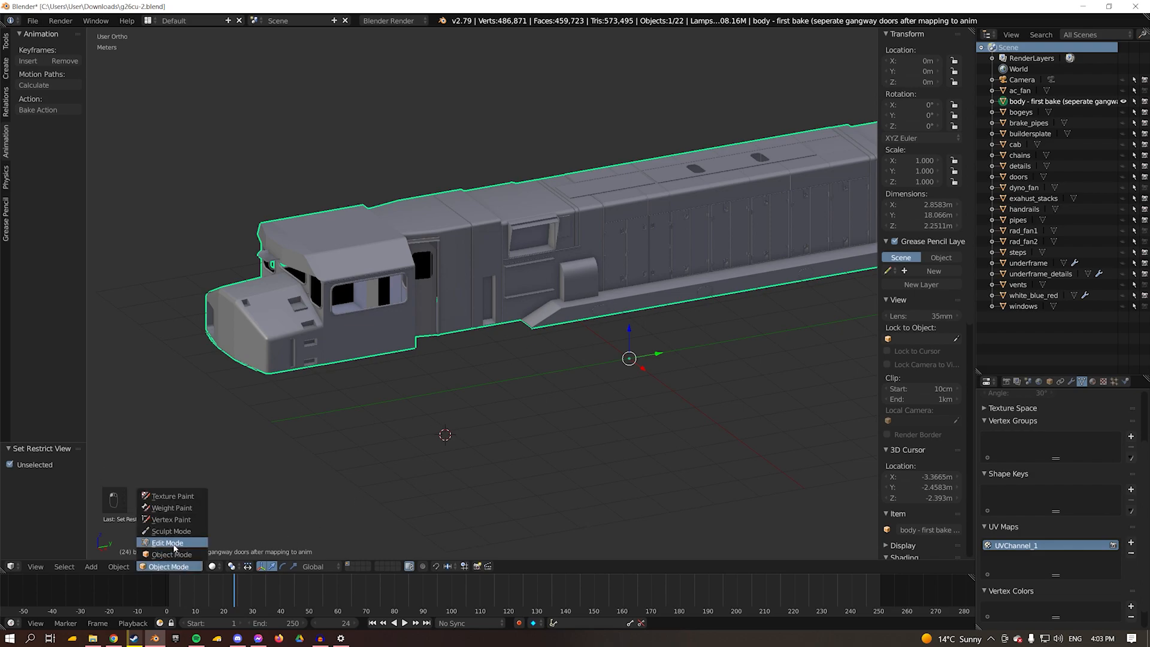
{"action": "left_click", "coordinate": [174, 544]}
{"action": "middle_click_drag", "start_coordinate": [483, 466], "coordinate": [446, 455]}
{"action": "key", "text": "a"}
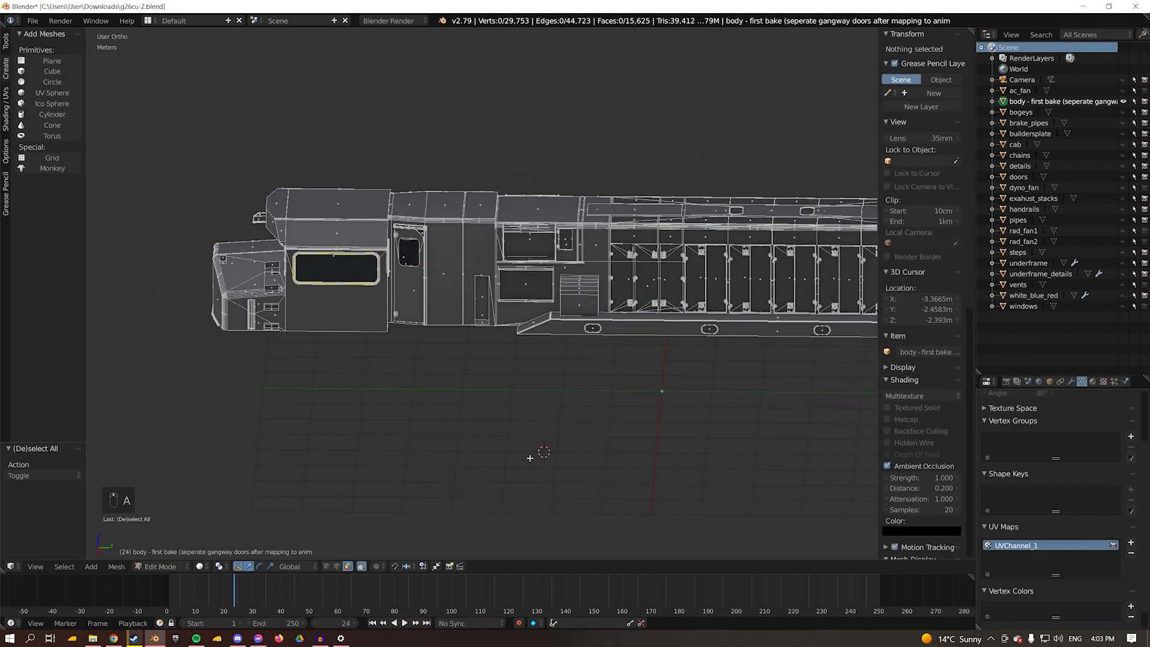
{"action": "key", "text": "KP_3"}
{"action": "key", "text": "KP_5"}
{"action": "middle_click_drag", "start_coordinate": [347, 395], "coordinate": [393, 421]}
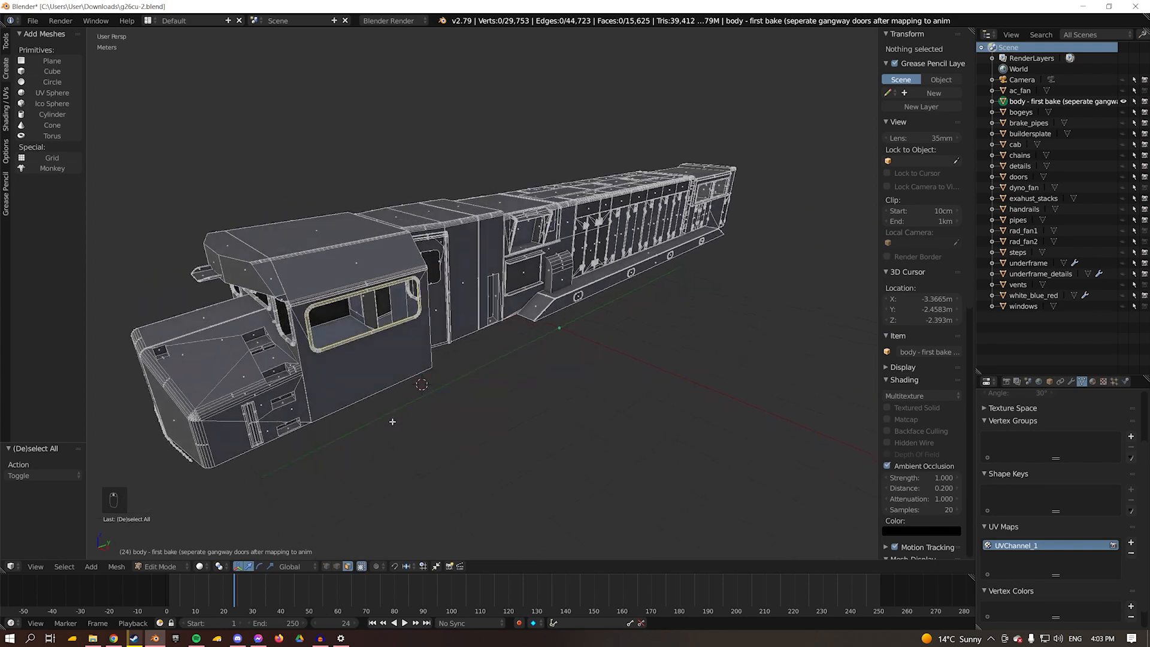
Return to Object Mode and examine the door panels along the side of the body.
{"action": "left_click", "coordinate": [176, 566]}
{"action": "left_click", "coordinate": [171, 555]}
{"action": "middle_click_drag", "start_coordinate": [496, 407], "coordinate": [443, 318]}
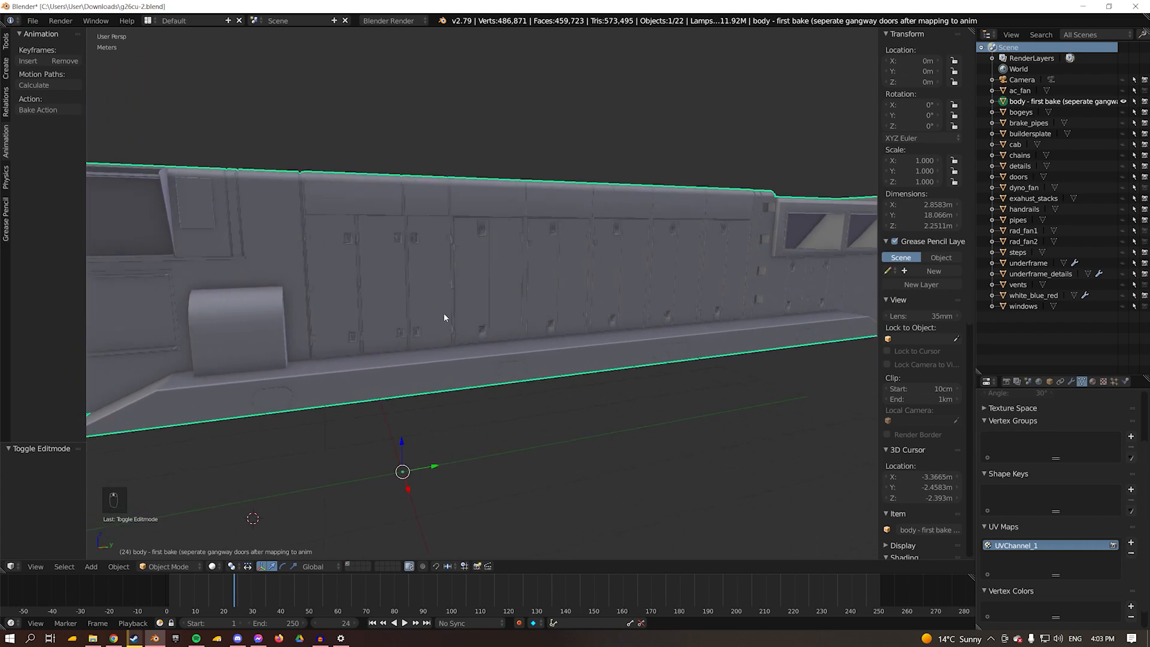
{"action": "middle_click_drag", "start_coordinate": [529, 295], "coordinate": [500, 305]}
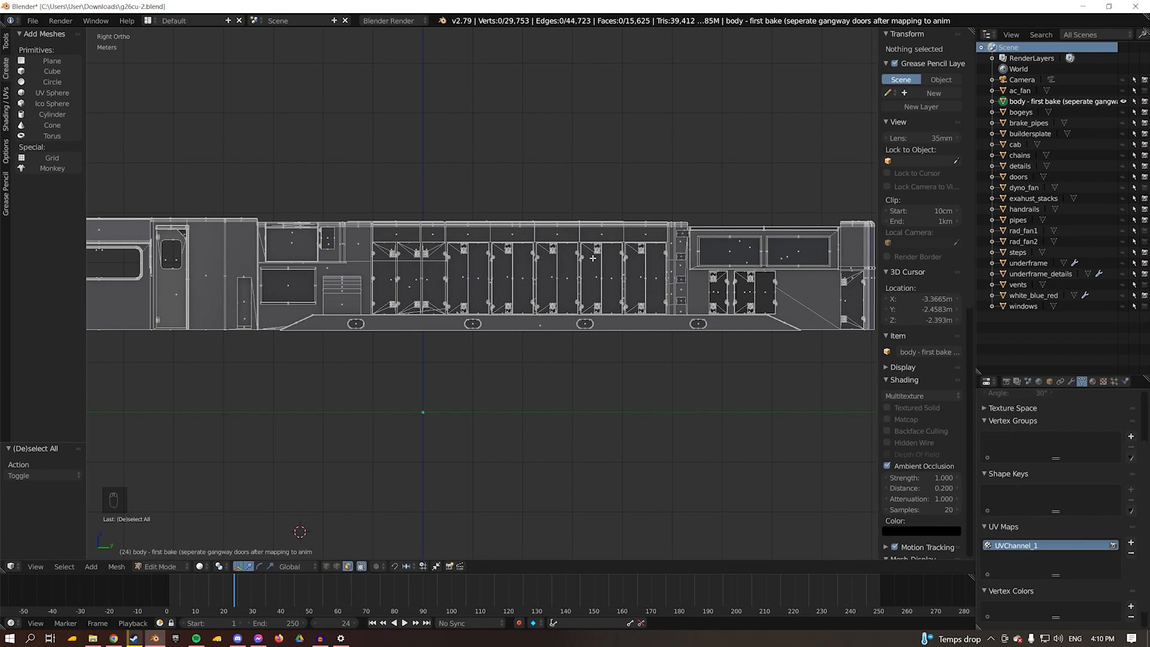
Review the UV mapping methods available for the whole body mesh, then deselect all of its geometry.
{"action": "key", "text": "a"}
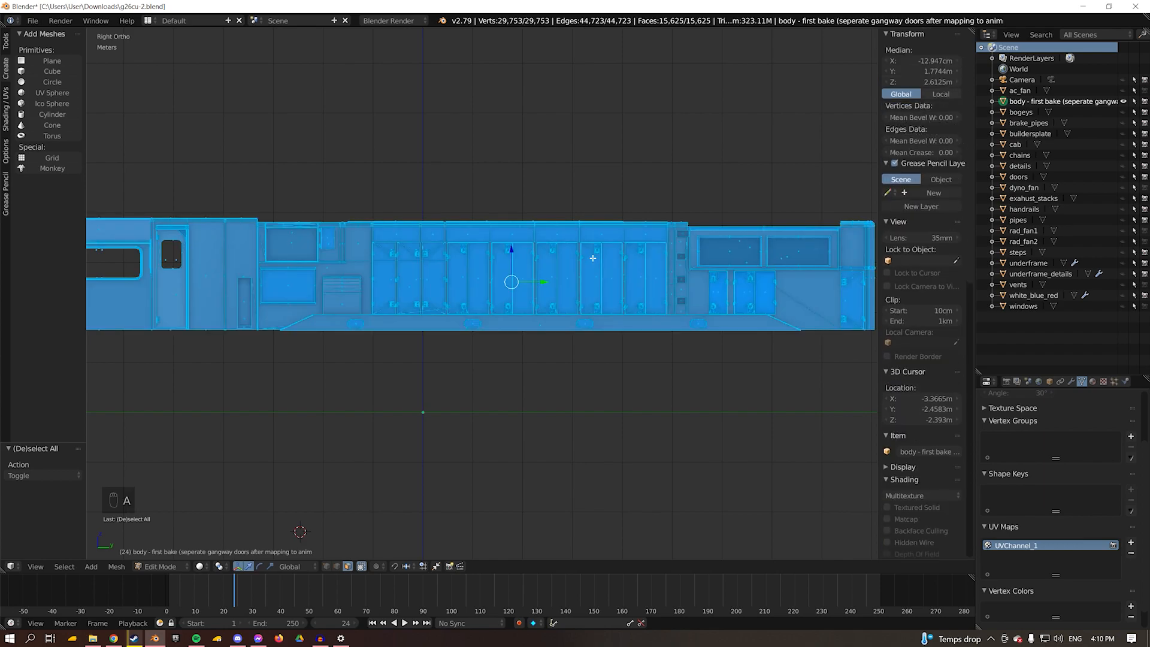
{"action": "key", "text": "u"}
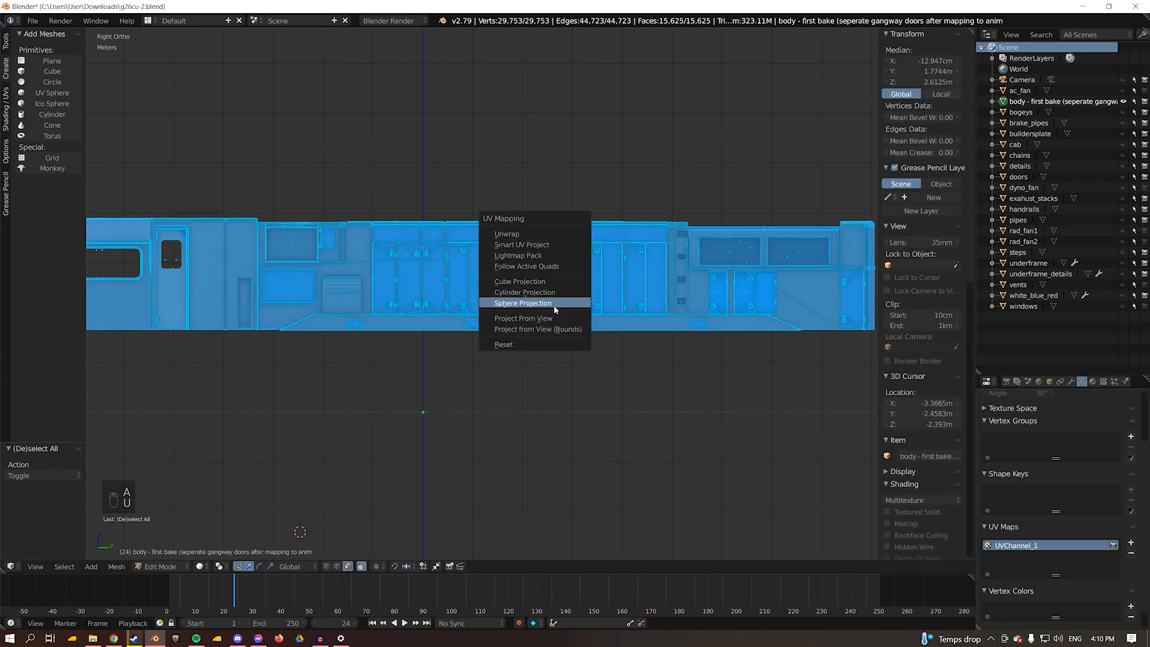
{"action": "key", "text": "a"}
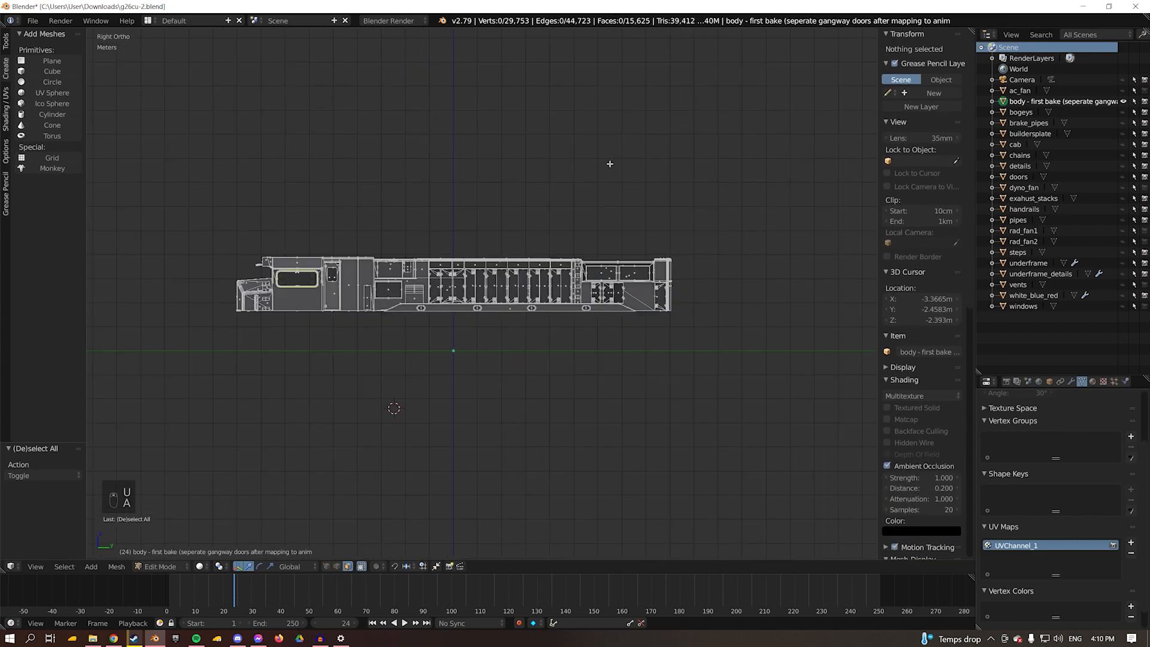
{"action": "middle_click_drag", "start_coordinate": [608, 164], "coordinate": [591, 197]}
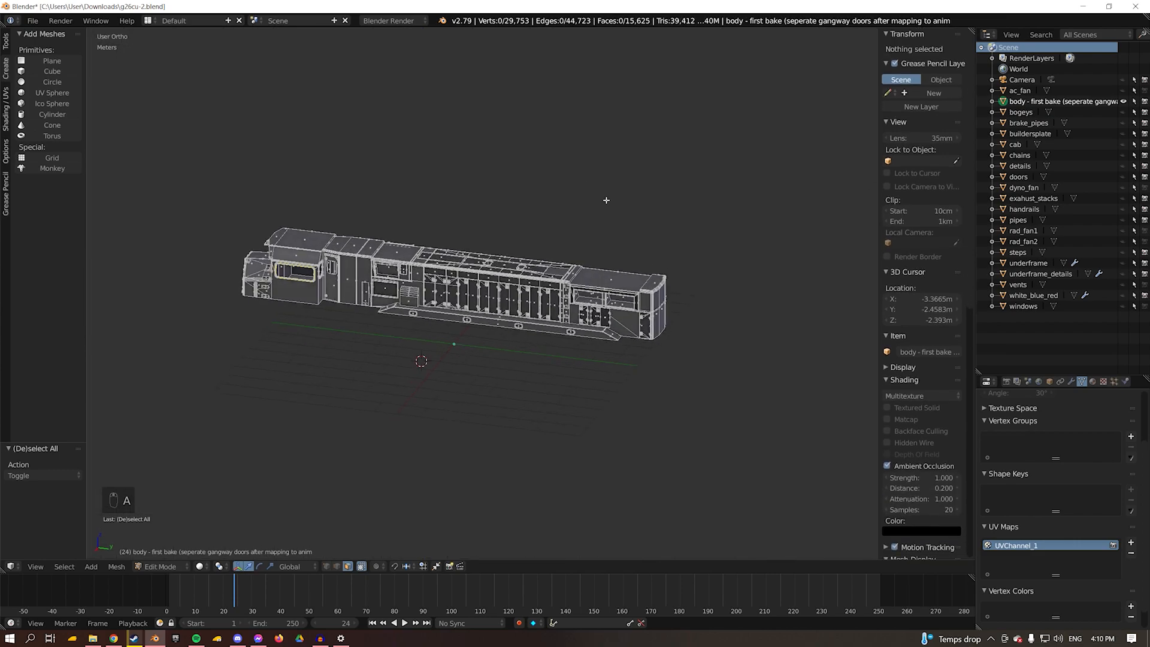
Compare the perspective and orthographic projections of the body, finishing with the right-side orthographic view.
{"action": "key", "text": "KP_5"}
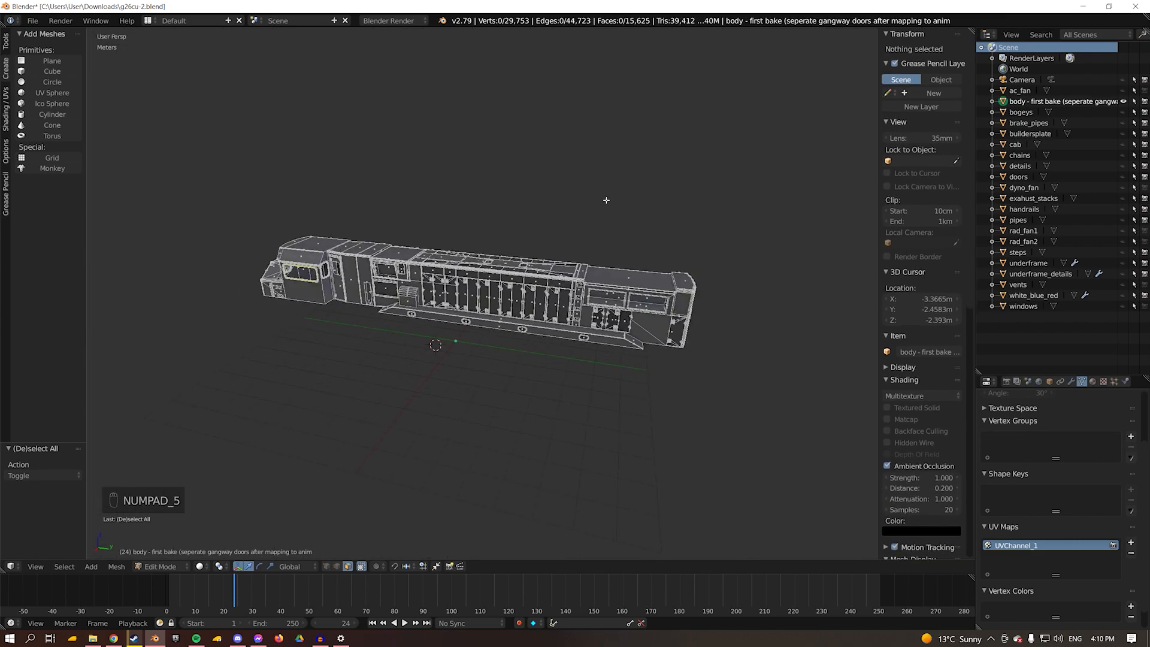
{"action": "key", "text": "KP_5"}
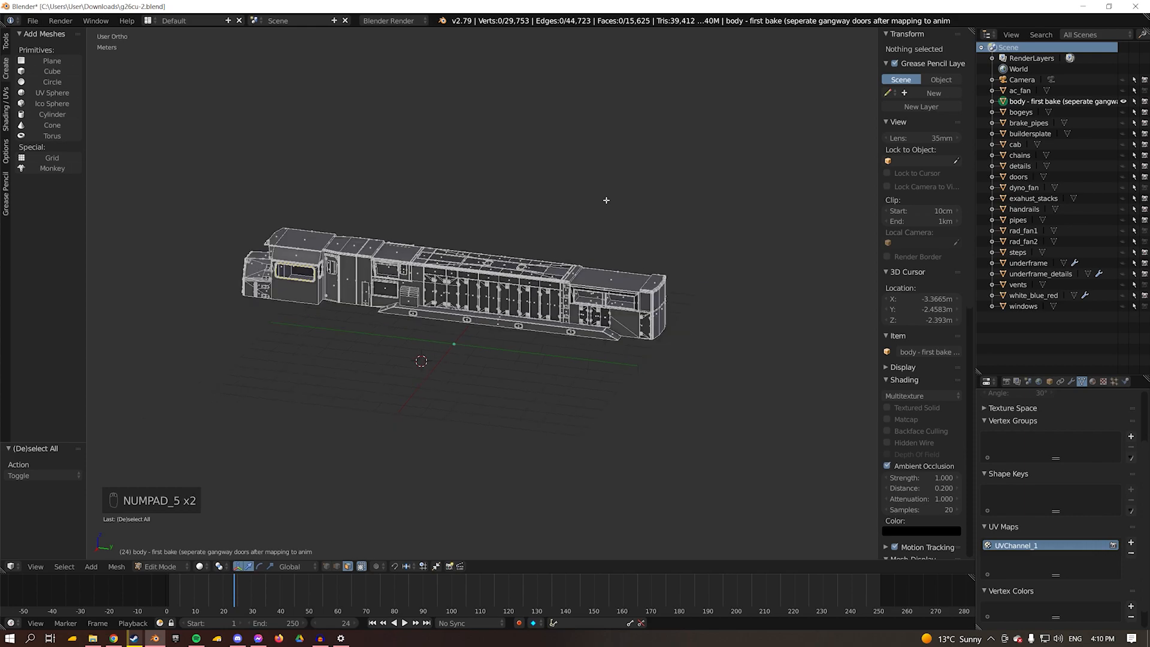
{"action": "key", "text": "KP_3"}
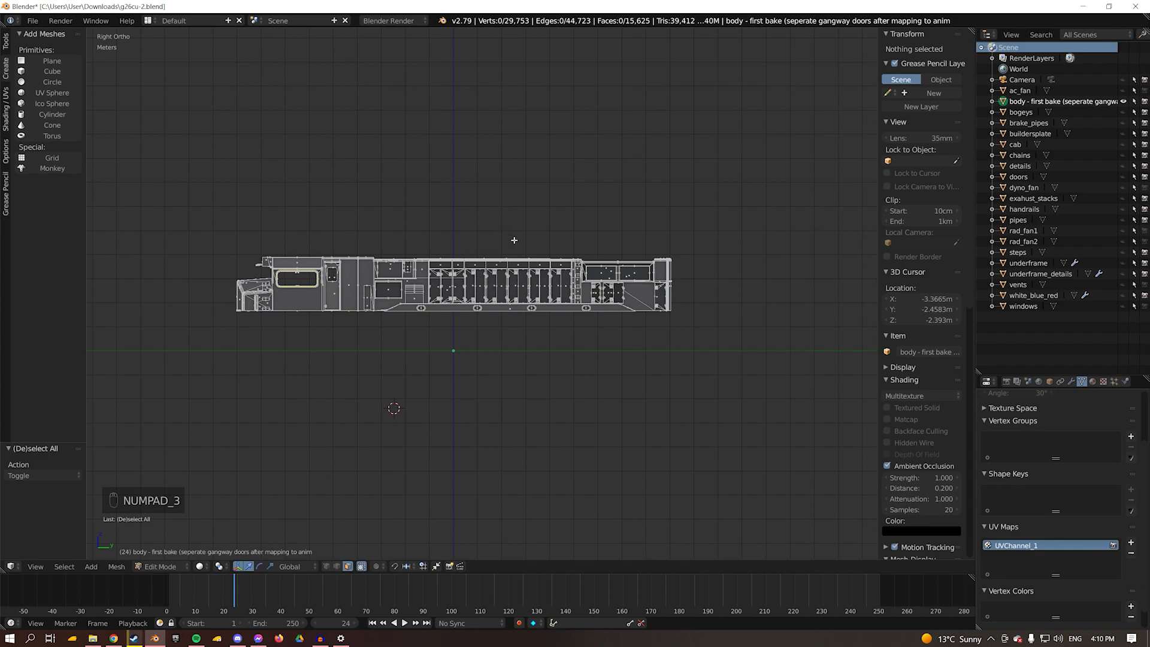
{"action": "scroll", "coordinate": [602, 259], "scroll_direction": "up", "scroll_amount": 5}
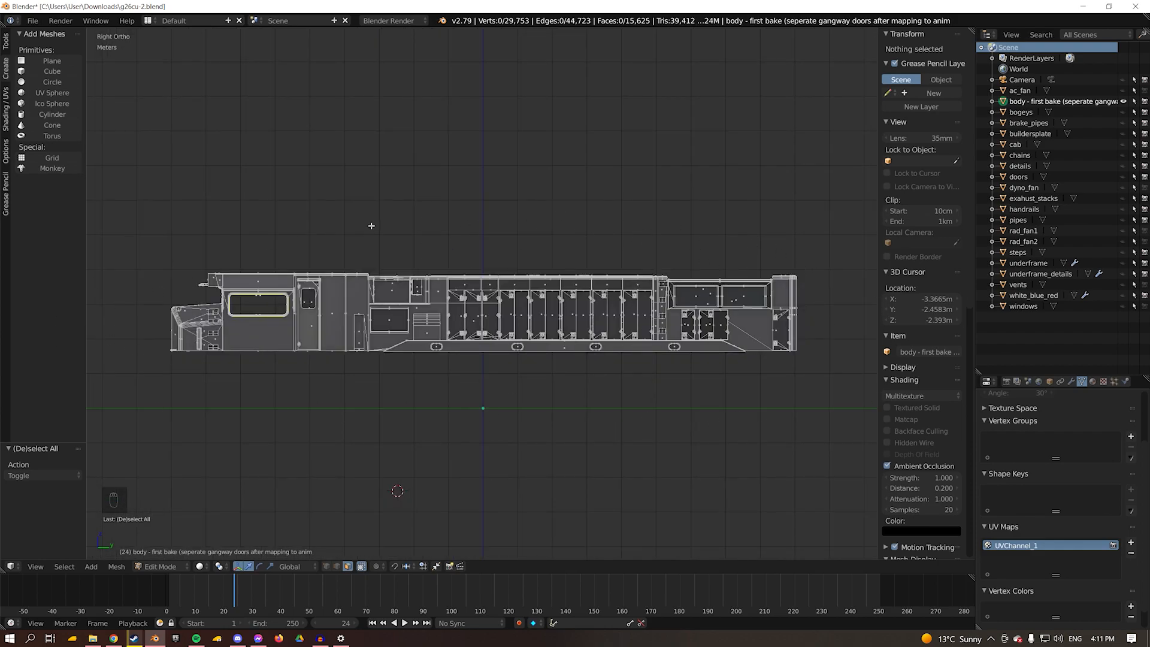
Clear the selection and circle-select the side-facing faces at the front corner of the locomotive's nose.
{"action": "middle_click_drag", "start_coordinate": [263, 321], "coordinate": [485, 303], "text": "shift"}
{"action": "scroll", "coordinate": [485, 303], "scroll_direction": "up", "scroll_amount": 6}
{"action": "middle_click_drag", "start_coordinate": [355, 345], "coordinate": [572, 257], "text": "shift"}
{"action": "scroll", "coordinate": [477, 254], "scroll_direction": "up", "scroll_amount": 8}
{"action": "key", "text": "a"}
{"action": "key", "text": "a"}
{"action": "key", "text": "c"}
{"action": "left_click", "coordinate": [452, 287]}
{"action": "left_click_drag", "start_coordinate": [452, 287], "coordinate": [429, 136]}
{"action": "right_click", "coordinate": [408, 128]}
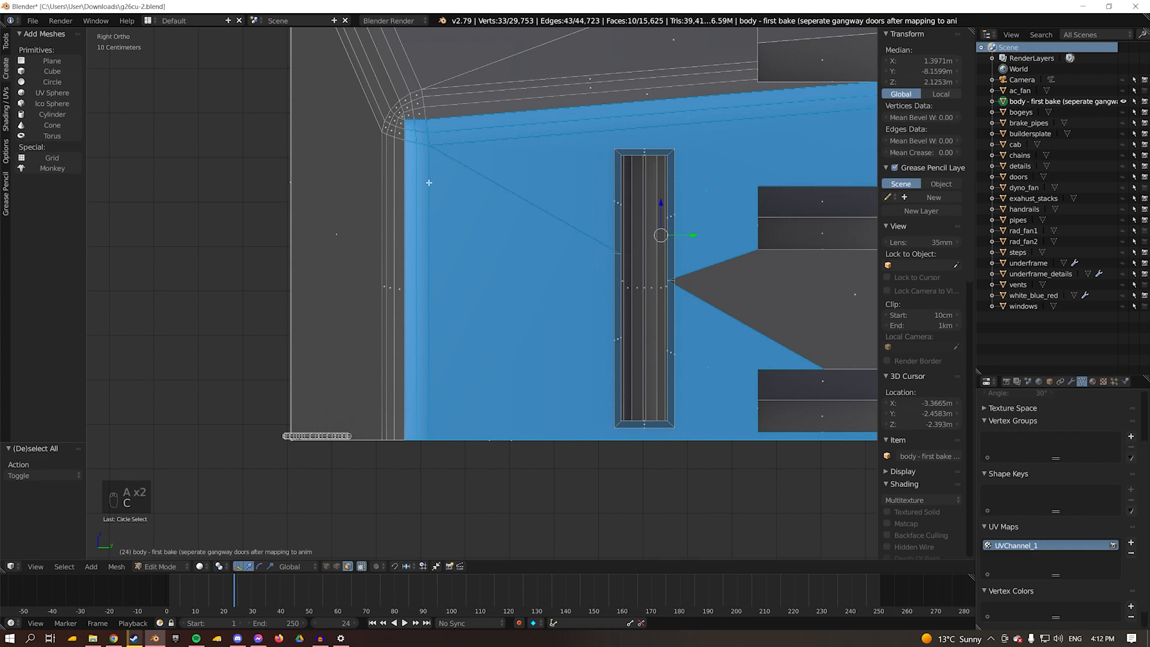
Extend the circle selection over more of the nose's side faces around the narrow slot and step recesses.
{"action": "middle_click_drag", "start_coordinate": [524, 251], "coordinate": [466, 231], "text": "shift"}
{"action": "middle_click_drag", "start_coordinate": [649, 170], "coordinate": [497, 197], "text": "shift"}
{"action": "key", "text": "c"}
{"action": "mouse_move", "coordinate": [479, 224]}
{"action": "left_mouse_down"}
{"action": "mouse_move", "coordinate": [439, 193]}
{"action": "mouse_move", "coordinate": [424, 329]}
{"action": "mouse_move", "coordinate": [444, 422]}
{"action": "left_mouse_up"}
{"action": "right_click", "coordinate": [444, 422]}
{"action": "middle_click_drag", "start_coordinate": [565, 351], "coordinate": [396, 331], "text": "shift"}
{"action": "key", "text": "c"}
{"action": "left_click_drag", "start_coordinate": [461, 205], "coordinate": [436, 386]}
{"action": "right_click", "coordinate": [437, 387]}
{"action": "mouse_move", "coordinate": [492, 262]}
{"action": "middle_mouse_down", "text": "shift"}
{"action": "mouse_move", "coordinate": [482, 290]}
{"action": "mouse_move", "coordinate": [641, 338]}
{"action": "middle_mouse_up", "text": "shift"}
Check the selected nose side from the top, then add its remaining upper edge faces to the selection.
{"action": "key", "text": "KP_7"}
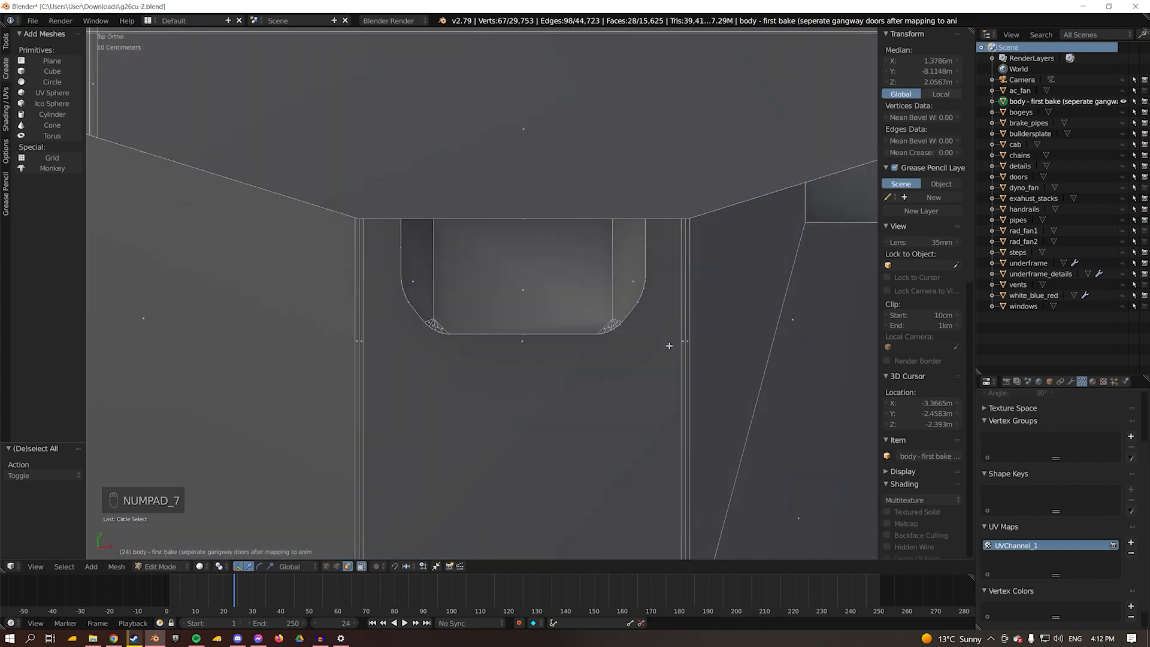
{"action": "scroll", "coordinate": [668, 346], "scroll_direction": "down", "scroll_amount": 5}
{"action": "middle_click_drag", "start_coordinate": [697, 309], "coordinate": [483, 291], "text": "shift"}
{"action": "scroll", "coordinate": [490, 293], "scroll_direction": "up", "scroll_amount": 4}
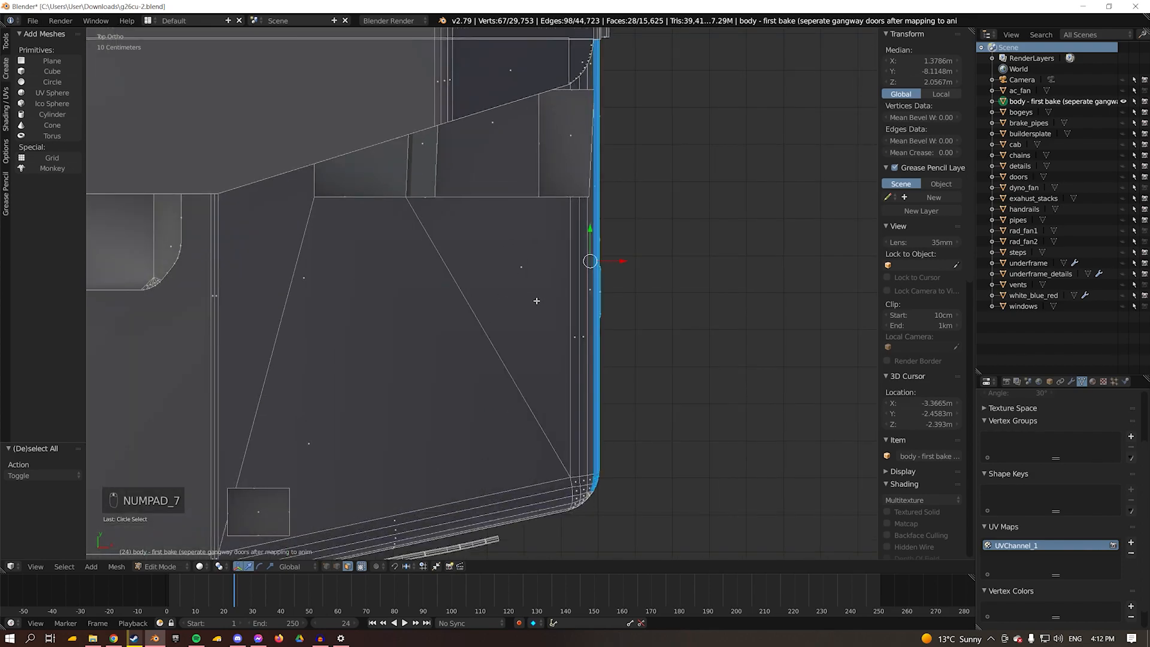
{"action": "key", "text": "KP_3"}
{"action": "scroll", "coordinate": [240, 336], "scroll_direction": "up", "scroll_amount": 1}
{"action": "key", "text": "c"}
{"action": "scroll", "coordinate": [255, 341], "scroll_direction": "up", "scroll_amount": 4}
{"action": "left_click", "coordinate": [251, 339]}
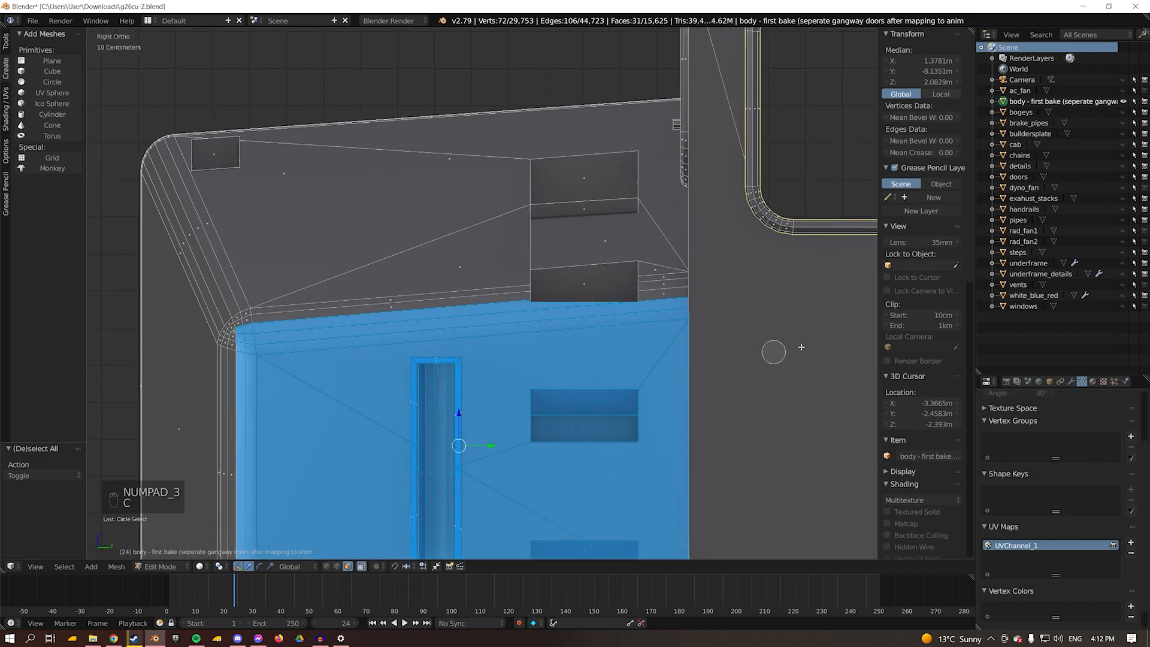
{"action": "left_click", "coordinate": [662, 306]}
{"action": "right_click", "coordinate": [656, 338]}
{"action": "middle_click_drag", "start_coordinate": [662, 344], "coordinate": [300, 311], "text": "shift"}
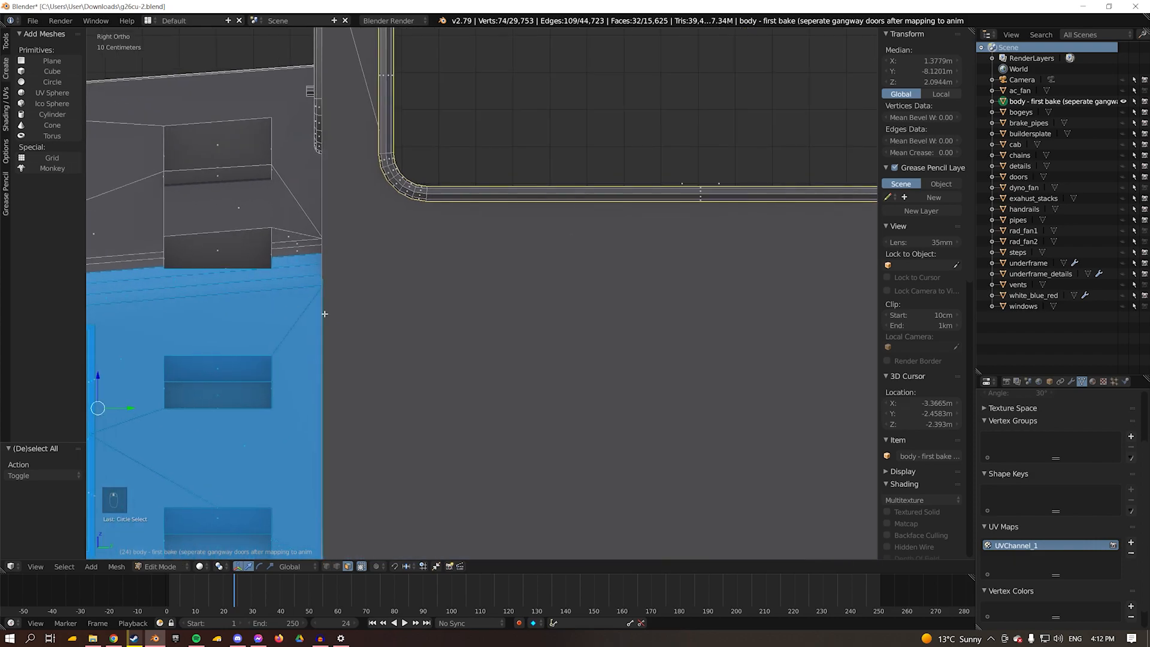
Add the cab's side wall and the sloped side faces above its window to the selection.
{"action": "scroll", "coordinate": [300, 311], "scroll_direction": "down", "scroll_amount": 5}
{"action": "key", "text": "c"}
{"action": "left_click", "coordinate": [497, 329]}
{"action": "right_click", "coordinate": [574, 325]}
{"action": "scroll", "coordinate": [447, 167], "scroll_direction": "up", "scroll_amount": 6}
{"action": "middle_click_drag", "start_coordinate": [413, 118], "coordinate": [534, 490], "text": "shift"}
{"action": "key", "text": "c"}
{"action": "scroll", "coordinate": [457, 261], "scroll_direction": "down", "scroll_amount": 5}
{"action": "left_click_drag", "start_coordinate": [457, 259], "coordinate": [453, 195]}
{"action": "right_click", "coordinate": [453, 195]}
Remove the stray face of the strip above the cab's side window from the selection, working in wireframe display.
{"action": "scroll", "coordinate": [495, 254], "scroll_direction": "down", "scroll_amount": 4}
{"action": "mouse_move", "coordinate": [586, 242]}
{"action": "middle_mouse_down", "text": "shift"}
{"action": "mouse_move", "coordinate": [495, 254]}
{"action": "mouse_move", "coordinate": [539, 282]}
{"action": "mouse_move", "coordinate": [584, 275]}
{"action": "middle_mouse_up", "text": "shift"}
{"action": "scroll", "coordinate": [659, 263], "scroll_direction": "up", "scroll_amount": 6}
{"action": "scroll", "coordinate": [478, 269], "scroll_direction": "up", "scroll_amount": 5}
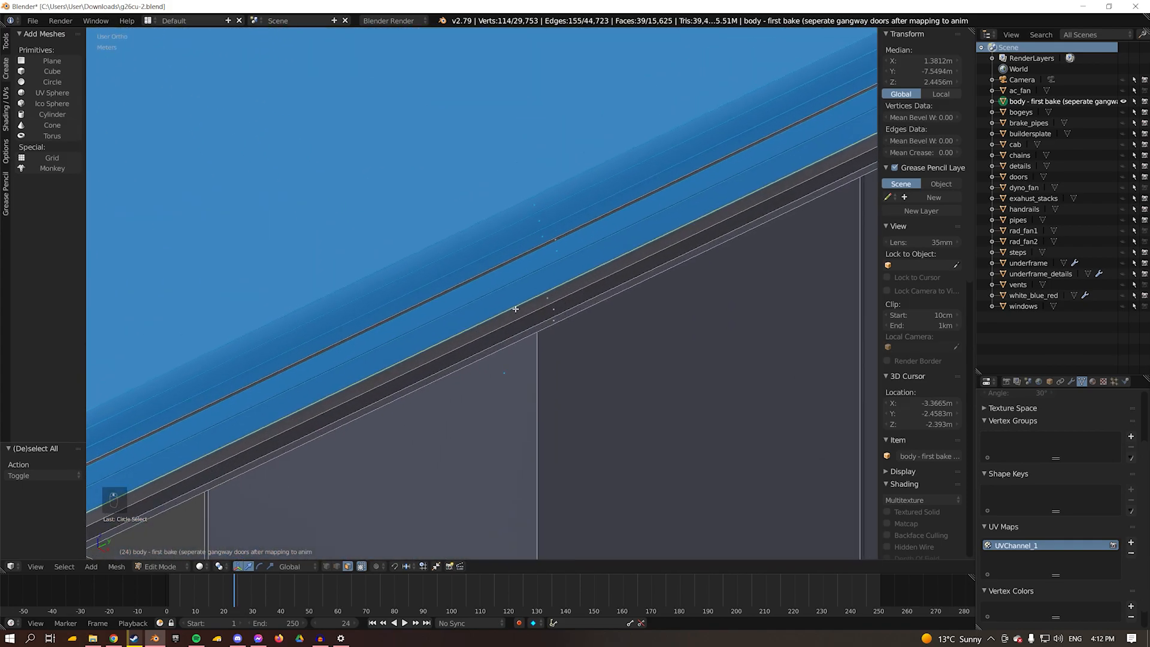
{"action": "key", "text": "z"}
{"action": "key", "text": "c"}
{"action": "scroll", "coordinate": [559, 252], "scroll_direction": "up", "scroll_amount": 4}
{"action": "middle_click", "coordinate": [558, 251]}
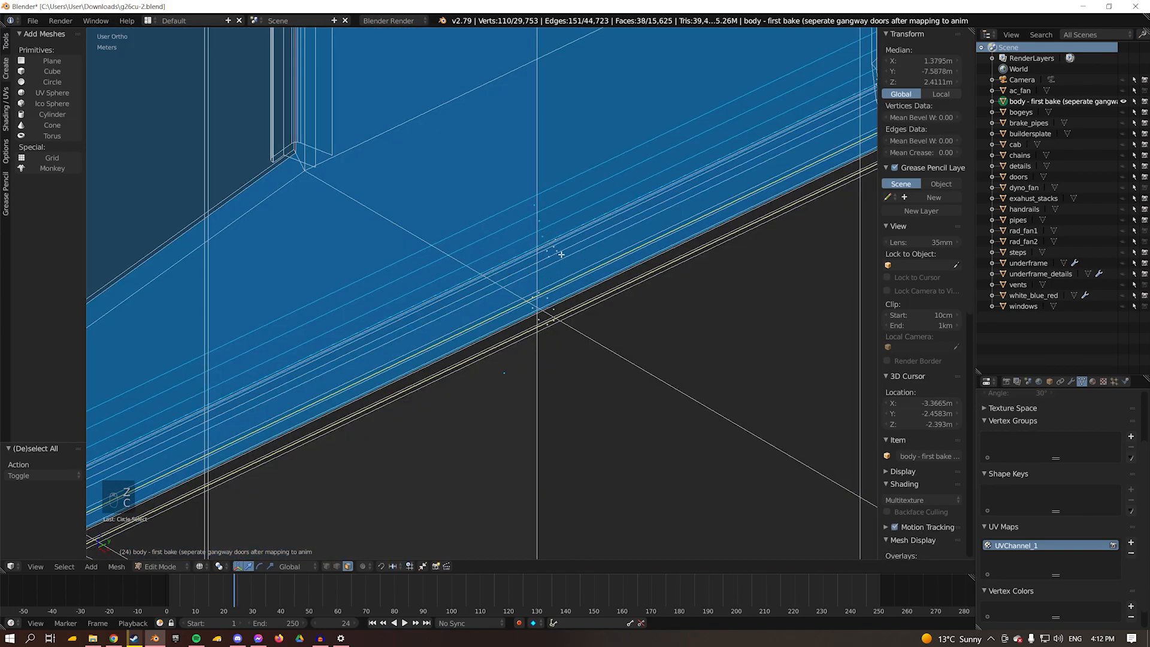
{"action": "right_click", "coordinate": [558, 254]}
{"action": "scroll", "coordinate": [563, 263], "scroll_direction": "down", "scroll_amount": 7}
{"action": "key", "text": "z"}
{"action": "middle_click_drag", "start_coordinate": [572, 295], "coordinate": [536, 296]}
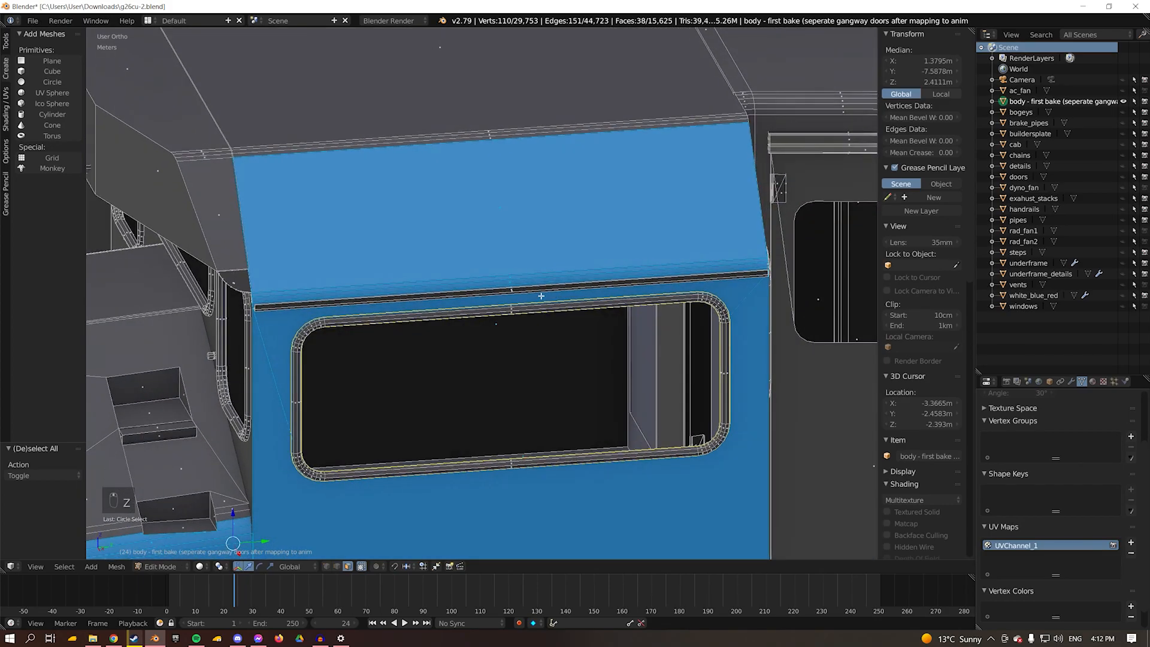
Circle-select the side faces of the cab roof's front overhang, including its curved lower corner and upper edge strips.
{"action": "key", "text": "KP_3"}
{"action": "scroll", "coordinate": [540, 296], "scroll_direction": "up", "scroll_amount": 5}
{"action": "key", "text": "c"}
{"action": "left_click_drag", "start_coordinate": [445, 259], "coordinate": [300, 172]}
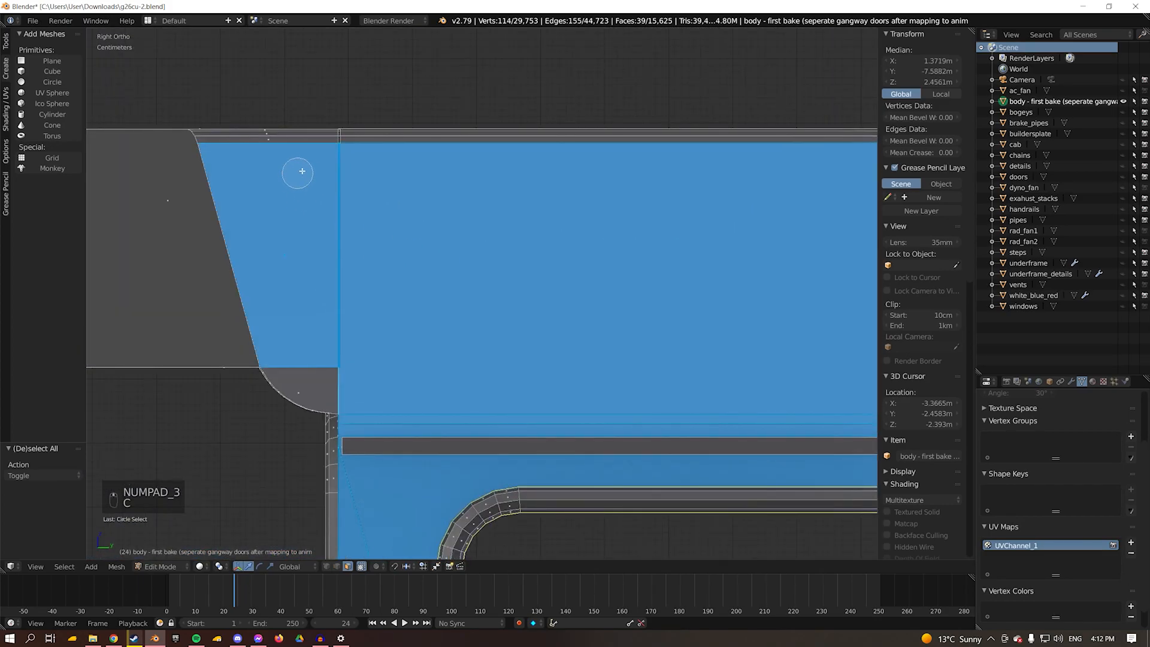
{"action": "right_click", "coordinate": [355, 177]}
{"action": "middle_click_drag", "start_coordinate": [355, 177], "coordinate": [454, 264]}
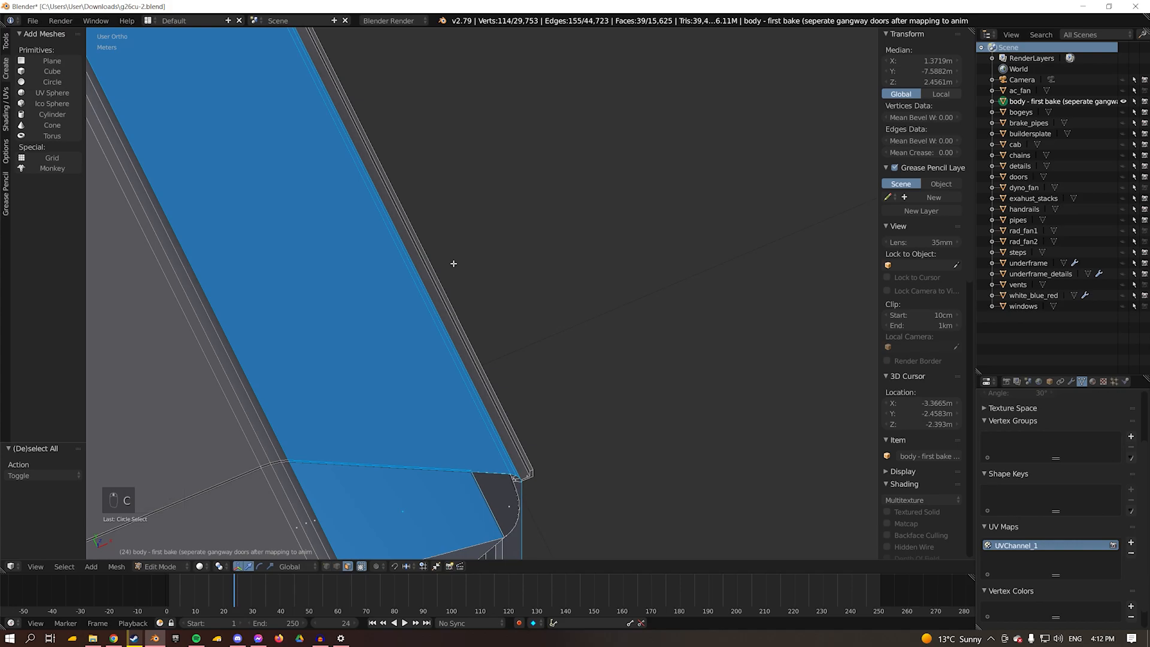
{"action": "key", "text": "KP_3"}
{"action": "key", "text": "c"}
{"action": "left_click", "coordinate": [318, 362]}
{"action": "right_click", "coordinate": [318, 361]}
{"action": "middle_click_drag", "start_coordinate": [376, 149], "coordinate": [487, 216], "text": "shift"}
{"action": "key", "text": "c"}
{"action": "left_click", "coordinate": [488, 216]}
{"action": "scroll", "coordinate": [622, 219], "scroll_direction": "down", "scroll_amount": 6}
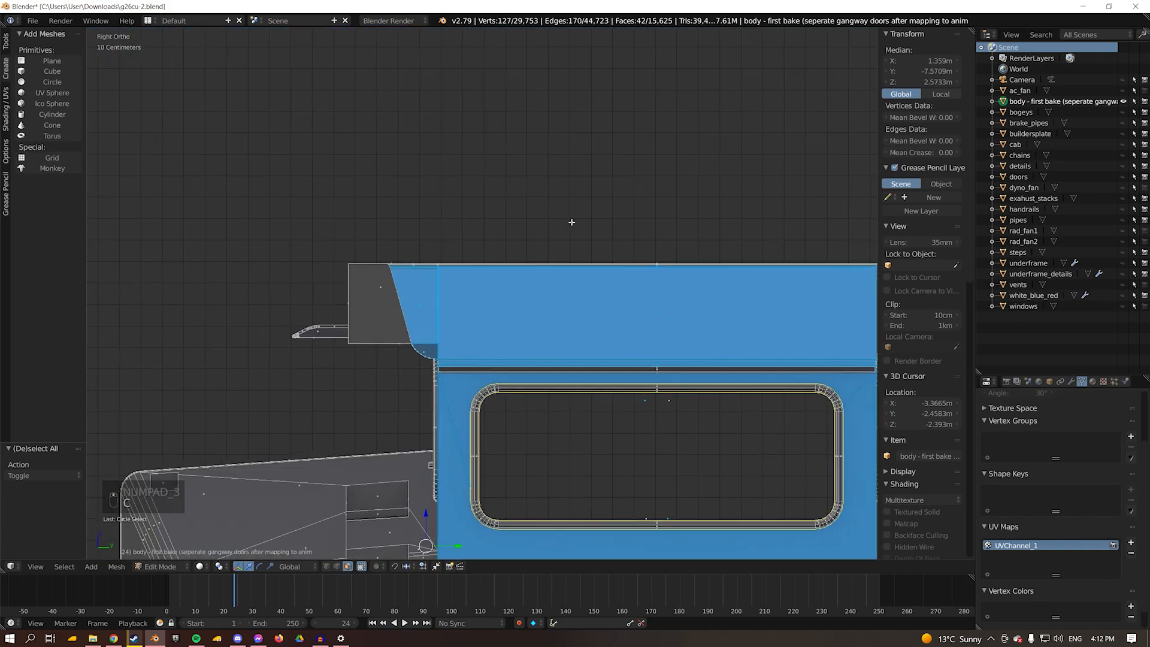
Add the side faces around the cab door and the equipment panels behind it to the selection.
{"action": "middle_click_drag", "start_coordinate": [622, 219], "coordinate": [371, 240], "text": "shift"}
{"action": "key", "text": "c"}
{"action": "left_click", "coordinate": [700, 290]}
{"action": "middle_click_drag", "start_coordinate": [701, 290], "coordinate": [403, 303]}
{"action": "key", "text": "KP_3"}
{"action": "key", "text": "c"}
{"action": "left_click", "coordinate": [485, 331]}
{"action": "middle_click_drag", "start_coordinate": [485, 331], "coordinate": [582, 318]}
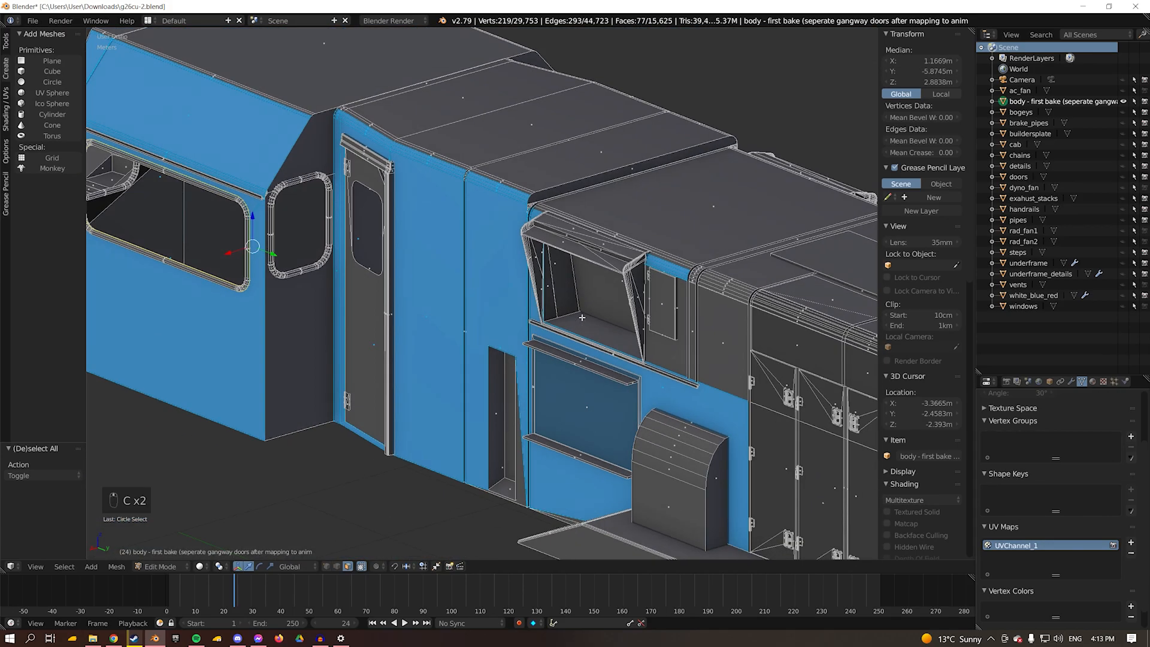
Zoom in on the panels behind the cab from the right side and add their missed faces to the selection.
{"action": "key", "text": "KP_3"}
{"action": "scroll", "coordinate": [582, 317], "scroll_direction": "up", "scroll_amount": 5}
{"action": "key", "text": "c"}
{"action": "middle_click_drag", "start_coordinate": [297, 318], "coordinate": [179, 539], "text": "shift"}
{"action": "left_click", "coordinate": [305, 113]}
{"action": "middle_click_drag", "start_coordinate": [306, 113], "coordinate": [626, 406]}
Circle-select the upper side faces of the engine hood back to the framed openings near the rear.
{"action": "key", "text": "KP_3"}
{"action": "key", "text": "KP_7"}
{"action": "key", "text": "KP_3"}
{"action": "key", "text": "c"}
{"action": "left_click", "coordinate": [491, 221]}
{"action": "middle_click_drag", "start_coordinate": [779, 197], "coordinate": [420, 233], "text": "shift"}
{"action": "left_click", "coordinate": [547, 207]}
{"action": "middle_click_drag", "start_coordinate": [838, 241], "coordinate": [563, 258], "text": "shift"}
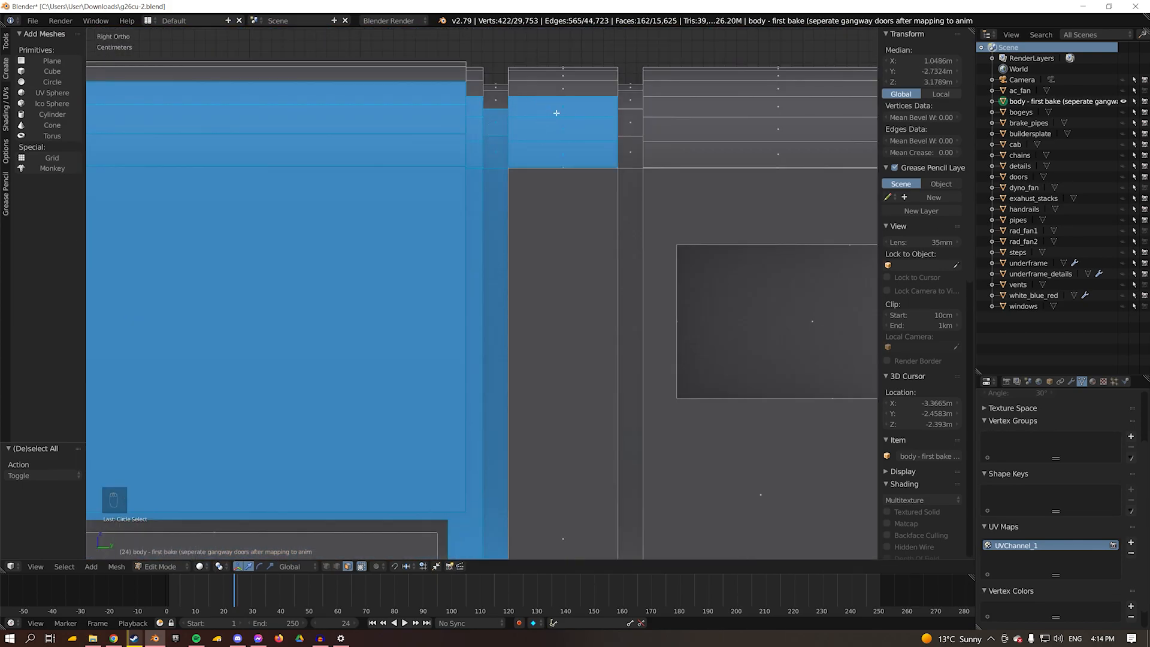
{"action": "scroll", "coordinate": [557, 113], "scroll_direction": "down", "scroll_amount": 3}
{"action": "middle_click_drag", "start_coordinate": [715, 254], "coordinate": [495, 257], "text": "shift"}
{"action": "key", "text": "c"}
{"action": "left_click", "coordinate": [495, 257]}
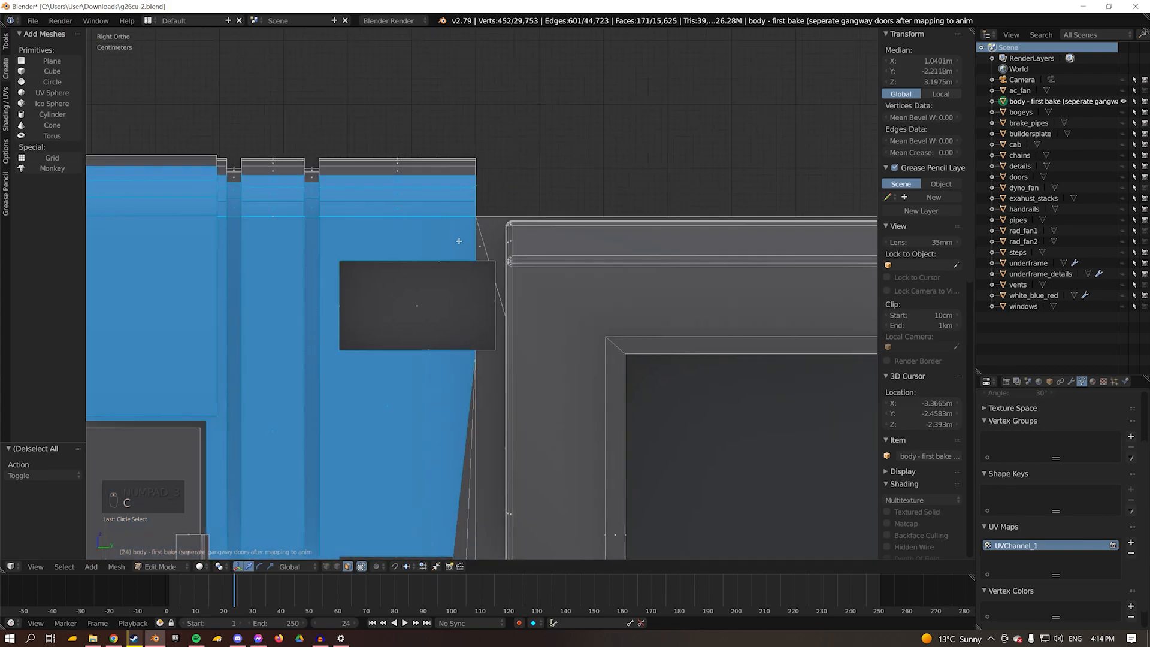
Circle-select the rearmost engine hood door panels together with their surrounding frames and latch faces.
{"action": "middle_click_drag", "start_coordinate": [539, 479], "coordinate": [585, 262], "text": "shift"}
{"action": "key", "text": "c"}
{"action": "key", "text": "c"}
{"action": "key", "text": "c"}
{"action": "key", "text": "c"}
{"action": "key", "text": "c"}
{"action": "key", "text": "c"}
{"action": "key", "text": "KP_3"}
{"action": "key", "text": "c"}
{"action": "left_click", "coordinate": [206, 234]}
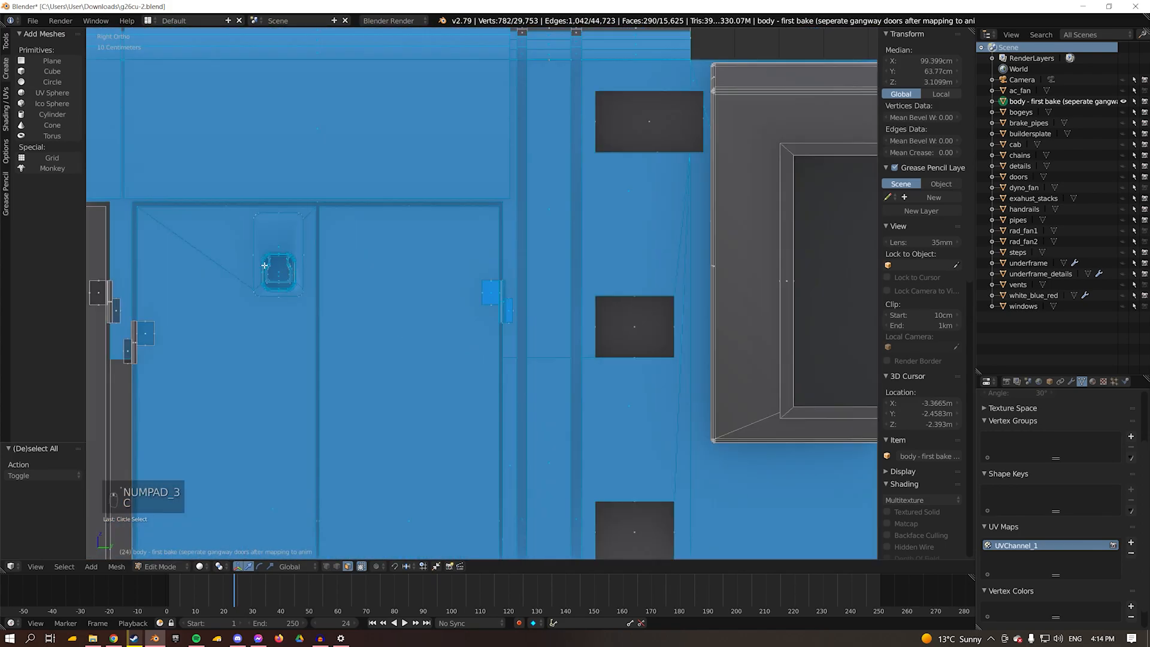
{"action": "middle_click_drag", "start_coordinate": [210, 236], "coordinate": [554, 336]}
Box-select the row of engine door panels along the side of the hood.
{"action": "key", "text": "KP_3"}
{"action": "key", "text": "c"}
{"action": "key", "text": "b"}
{"action": "left_click_drag", "start_coordinate": [512, 399], "coordinate": [92, 128]}
{"action": "key", "text": "KP_3"}
{"action": "key", "text": "b"}
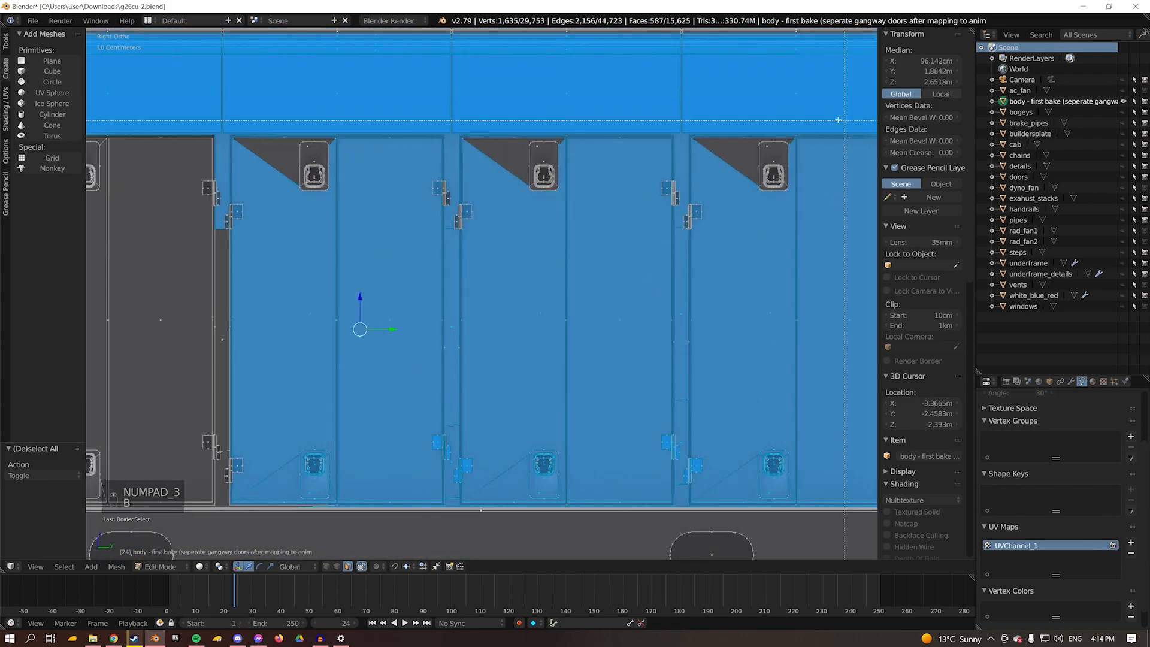
{"action": "left_click_drag", "start_coordinate": [171, 241], "coordinate": [171, 241]}
Box-select the hinges and latches on the upper and lower parts of the engine doors.
{"action": "middle_click_drag", "start_coordinate": [748, 149], "coordinate": [426, 339], "text": "shift"}
{"action": "scroll", "coordinate": [425, 338], "scroll_direction": "up", "scroll_amount": 3}
{"action": "key", "text": "b"}
{"action": "left_click_drag", "start_coordinate": [817, 170], "coordinate": [132, 377]}
{"action": "middle_click_drag", "start_coordinate": [659, 539], "coordinate": [498, 36], "text": "shift"}
{"action": "key", "text": "v"}
{"action": "key", "text": "b"}
{"action": "left_click_drag", "start_coordinate": [683, 195], "coordinate": [246, 457]}
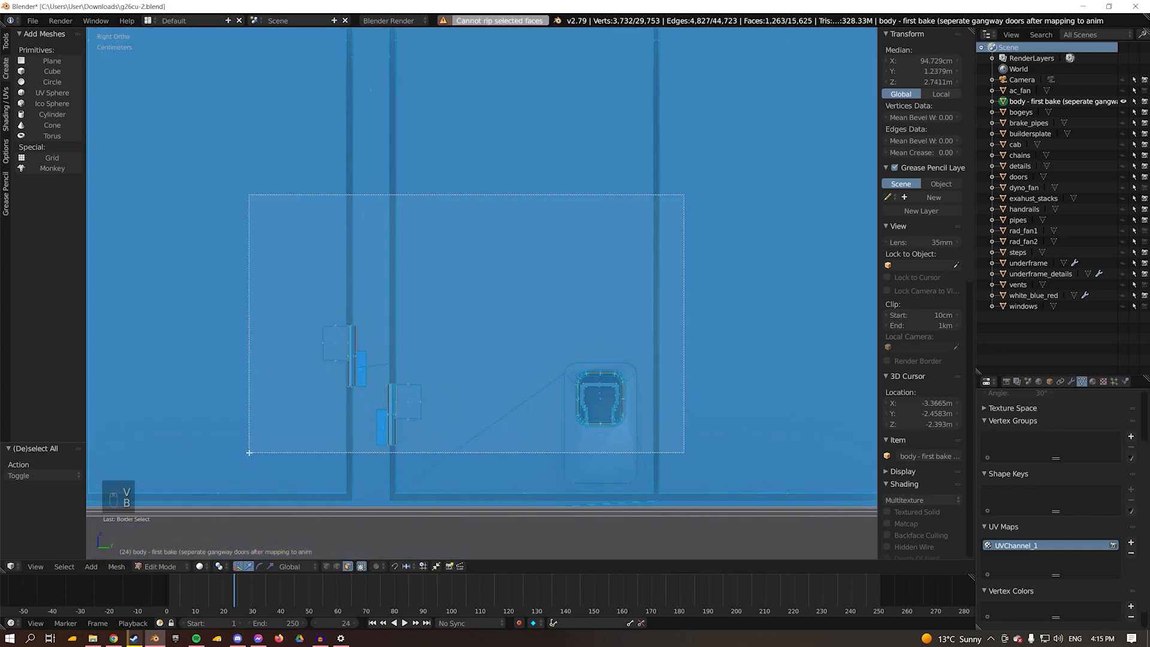
Circle-select the small faces of the door latches and hinges that the box selection missed.
{"action": "left_click", "coordinate": [531, 318]}
{"action": "key", "text": "c"}
{"action": "key", "text": "c"}
{"action": "right_click", "coordinate": [532, 318]}
{"action": "scroll", "coordinate": [468, 315], "scroll_direction": "down", "scroll_amount": 10}
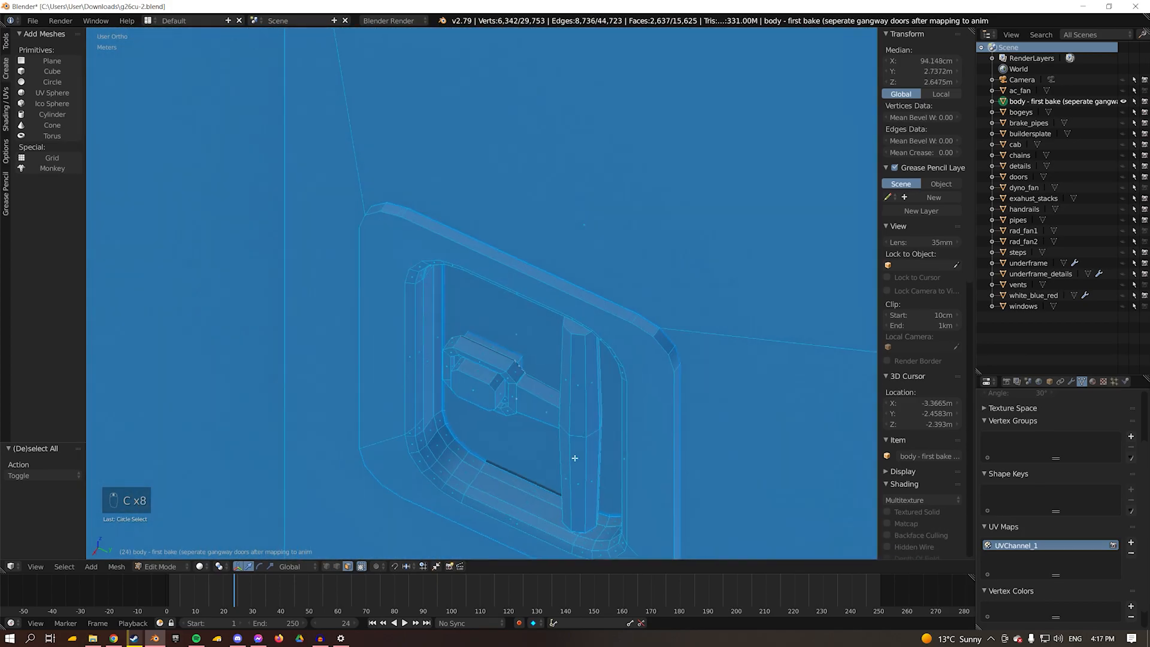
Circle-select the hidden faces of the door latch handle and its recess in wireframe display.
{"action": "middle_click_drag", "start_coordinate": [574, 457], "coordinate": [573, 208]}
{"action": "key", "text": "z"}
{"action": "key", "text": "c"}
{"action": "left_click", "coordinate": [573, 208]}
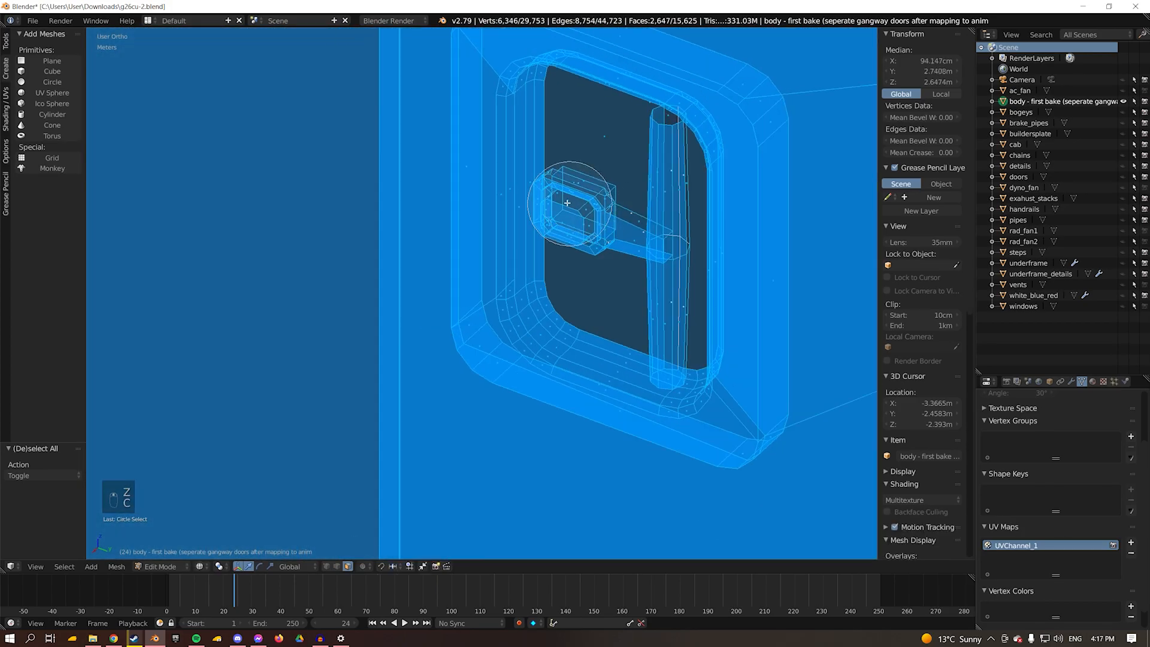
{"action": "middle_click_drag", "start_coordinate": [564, 251], "coordinate": [557, 208]}
{"action": "key", "text": "c"}
{"action": "left_click", "coordinate": [557, 208]}
{"action": "right_click", "coordinate": [557, 208]}
Circle-select the remaining hinge faces between the engine door panels, using wireframe display to reach hidden geometry.
{"action": "scroll", "coordinate": [557, 208], "scroll_direction": "down", "scroll_amount": 3}
{"action": "key", "text": "z"}
{"action": "middle_click_drag", "start_coordinate": [383, 234], "coordinate": [605, 247]}
{"action": "key", "text": "z"}
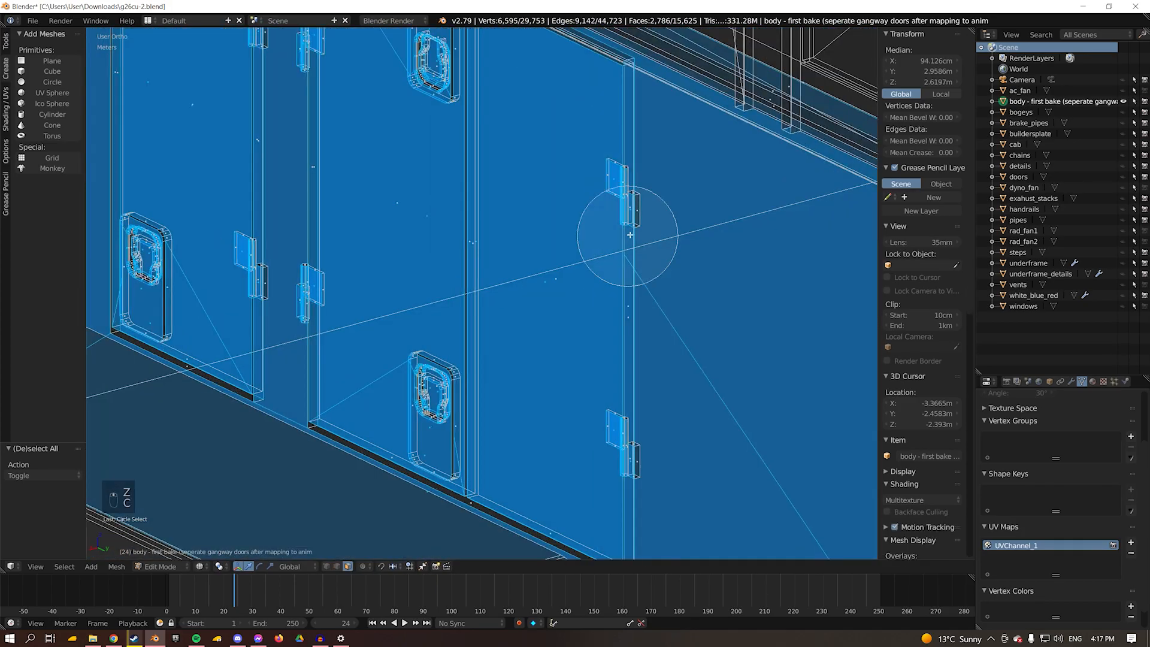
{"action": "key", "text": "z"}
{"action": "mouse_move", "coordinate": [564, 349]}
{"action": "middle_mouse_down"}
{"action": "mouse_move", "coordinate": [567, 192]}
{"action": "mouse_move", "coordinate": [535, 197]}
{"action": "middle_mouse_up"}
{"action": "key", "text": "c"}
{"action": "key", "text": "z"}
{"action": "key", "text": "c"}
{"action": "left_click", "coordinate": [535, 197]}
Compare solid and wireframe displays along the engine doors and circle-select the leftover latch and hinge faces.
{"action": "key", "text": "z"}
{"action": "mouse_move", "coordinate": [532, 248]}
{"action": "middle_mouse_down"}
{"action": "mouse_move", "coordinate": [411, 352]}
{"action": "mouse_move", "coordinate": [677, 269]}
{"action": "mouse_move", "coordinate": [454, 320]}
{"action": "middle_mouse_up"}
{"action": "key", "text": "z"}
{"action": "key", "text": "z"}
{"action": "key", "text": "z"}
{"action": "key", "text": "z"}
{"action": "key", "text": "z"}
{"action": "key", "text": "c"}
{"action": "left_click", "coordinate": [454, 319]}
{"action": "right_click", "coordinate": [455, 320]}
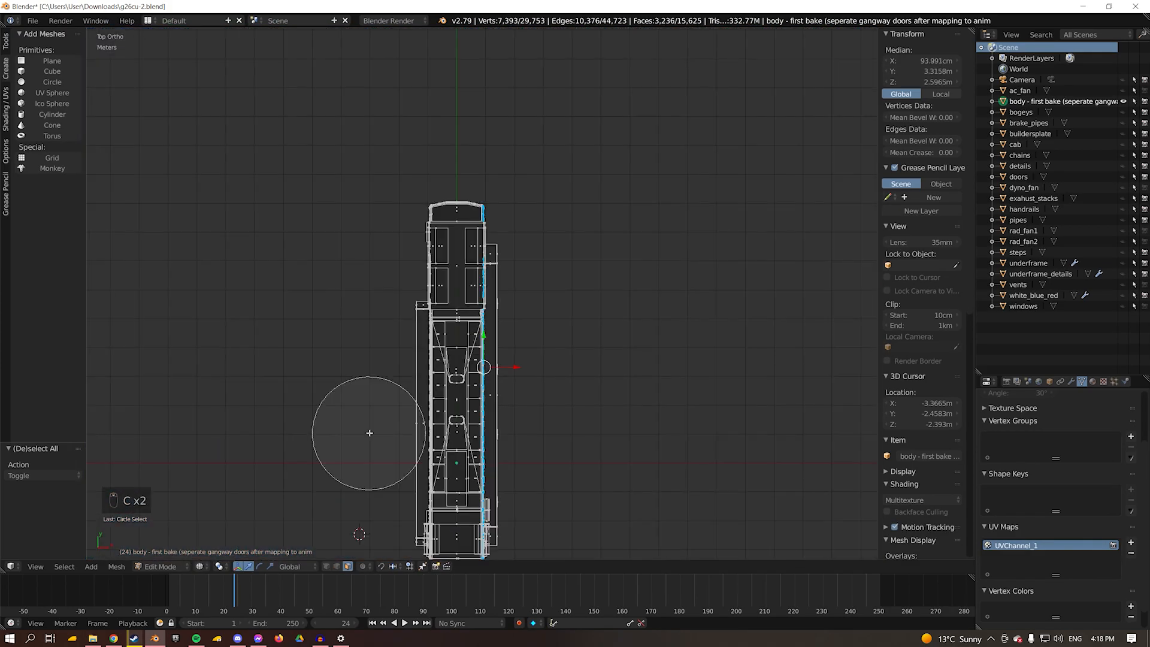
Circle-select a missed side face around the small doors beneath the large side opening, checking solid and wireframe displays.
{"action": "right_click", "coordinate": [369, 432]}
{"action": "key", "text": "KP_3"}
{"action": "scroll", "coordinate": [598, 206], "scroll_direction": "up", "scroll_amount": 15}
{"action": "key", "text": "z"}
{"action": "middle_click_drag", "start_coordinate": [598, 206], "coordinate": [516, 380]}
{"action": "key", "text": "z"}
{"action": "key", "text": "z"}
{"action": "key", "text": "c"}
{"action": "left_click", "coordinate": [516, 381]}
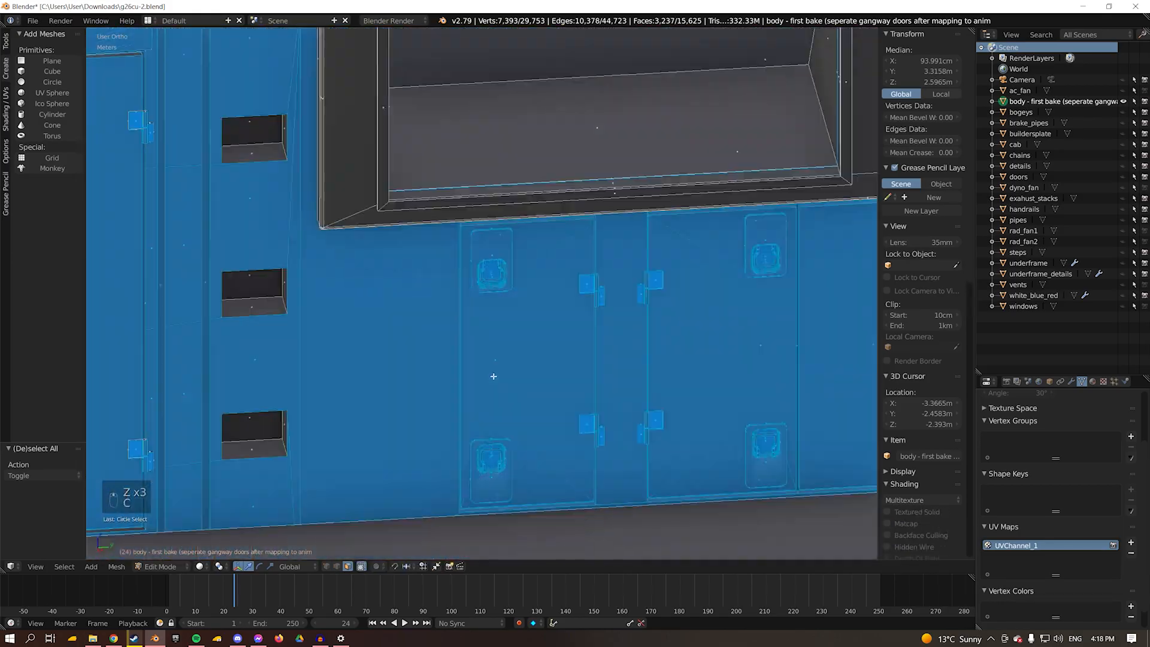
Undo the last selection change and add a missed face beside the vertical panel seams near the roof edge.
{"action": "key", "text": "c"}
{"action": "key", "text": "c"}
{"action": "key", "text": "z"}
{"action": "key", "text": "ctrl+z"}
{"action": "scroll", "coordinate": [425, 212], "scroll_direction": "down", "scroll_amount": 8}
{"action": "middle_click_drag", "start_coordinate": [426, 212], "coordinate": [561, 191]}
{"action": "key", "text": "z"}
{"action": "scroll", "coordinate": [560, 191], "scroll_direction": "up", "scroll_amount": 8}
{"action": "right_click", "coordinate": [561, 191], "text": "shift"}
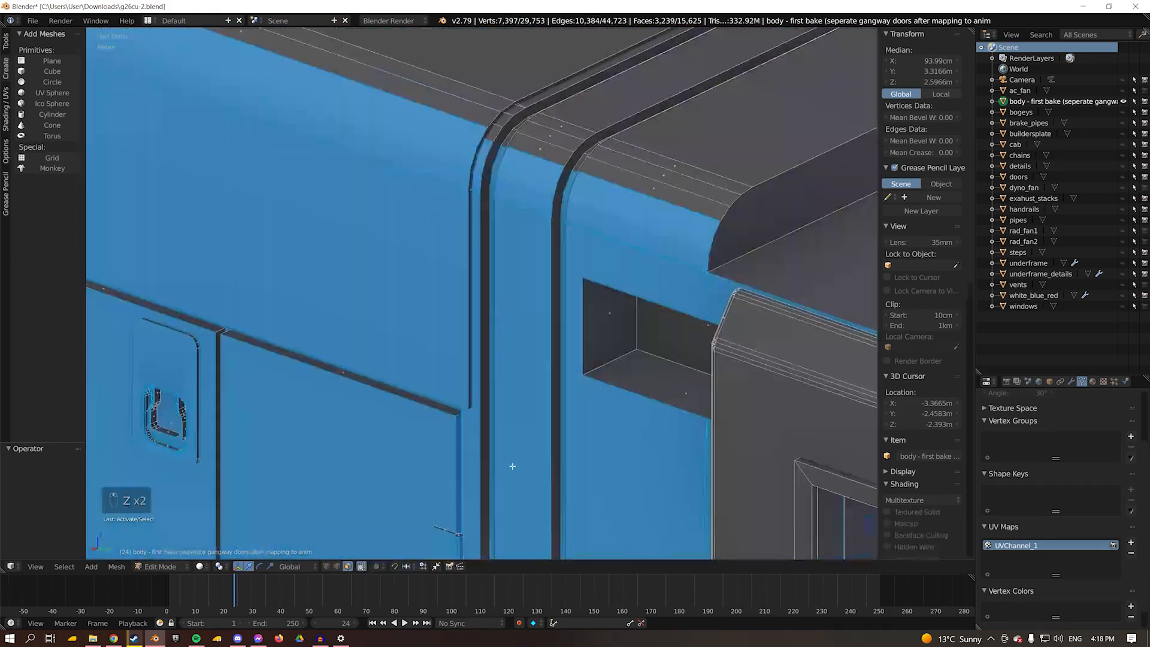
Circle-select the hinge and latch faces at the upper corners of the engine doors in wireframe display.
{"action": "key", "text": "z"}
{"action": "key", "text": "z"}
{"action": "middle_click_drag", "start_coordinate": [516, 458], "coordinate": [519, 283]}
{"action": "key", "text": "z"}
{"action": "key", "text": "c"}
{"action": "left_click", "coordinate": [608, 232]}
{"action": "key", "text": "z"}
{"action": "key", "text": "z"}
{"action": "key", "text": "c"}
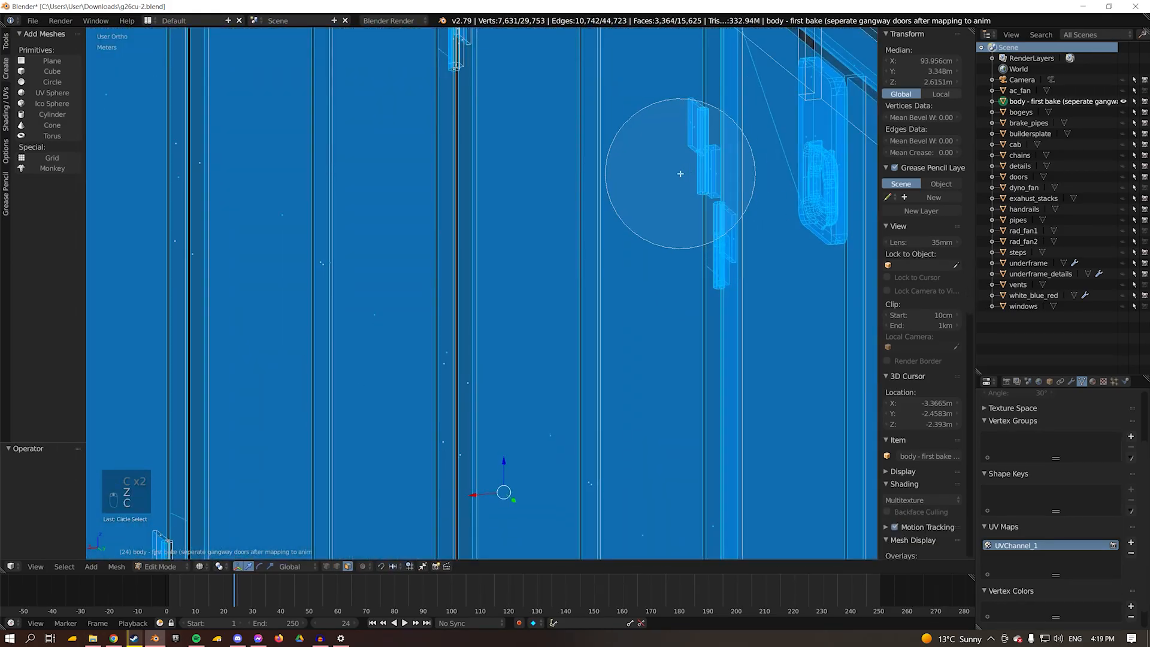
{"action": "right_click", "coordinate": [686, 172]}
{"action": "key", "text": "z"}
{"action": "middle_click_drag", "start_coordinate": [686, 173], "coordinate": [676, 36], "text": "shift"}
{"action": "key", "text": "z"}
{"action": "key", "text": "c"}
{"action": "scroll", "coordinate": [675, 444], "scroll_direction": "up", "scroll_amount": 3}
{"action": "left_click_drag", "start_coordinate": [649, 353], "coordinate": [675, 443]}
{"action": "left_click", "coordinate": [606, 403]}
{"action": "right_click", "coordinate": [606, 402]}
Circle-select the hidden latch and hinge faces farther along the engine doors, alternating between solid and wireframe displays.
{"action": "key", "text": "c"}
{"action": "key", "text": "z"}
{"action": "middle_click_drag", "start_coordinate": [605, 402], "coordinate": [221, 293]}
{"action": "scroll", "coordinate": [221, 293], "scroll_direction": "down", "scroll_amount": 5}
{"action": "key", "text": "c"}
{"action": "key", "text": "z"}
{"action": "middle_click_drag", "start_coordinate": [530, 276], "coordinate": [658, 346]}
{"action": "scroll", "coordinate": [658, 345], "scroll_direction": "up", "scroll_amount": 4}
{"action": "key", "text": "c"}
{"action": "left_click", "coordinate": [673, 350]}
{"action": "right_click", "coordinate": [658, 346]}
{"action": "left_click_drag", "start_coordinate": [376, 291], "coordinate": [392, 359]}
{"action": "right_click", "coordinate": [392, 359]}
{"action": "key", "text": "z"}
{"action": "key", "text": "z"}
{"action": "middle_click_drag", "start_coordinate": [392, 359], "coordinate": [529, 237]}
{"action": "scroll", "coordinate": [502, 339], "scroll_direction": "down", "scroll_amount": 6}
{"action": "scroll", "coordinate": [677, 419], "scroll_direction": "up", "scroll_amount": 6}
{"action": "key", "text": "z"}
{"action": "key", "text": "c"}
{"action": "left_click", "coordinate": [415, 226]}
{"action": "right_click", "coordinate": [415, 225]}
Sweep the circle selection over the leftover small faces on the next door fittings of the body side.
{"action": "key", "text": "z"}
{"action": "scroll", "coordinate": [529, 237], "scroll_direction": "up", "scroll_amount": 1}
{"action": "scroll", "coordinate": [540, 324], "scroll_direction": "down", "scroll_amount": 4}
{"action": "mouse_move", "coordinate": [540, 324]}
{"action": "middle_mouse_down"}
{"action": "mouse_move", "coordinate": [547, 375]}
{"action": "mouse_move", "coordinate": [483, 308]}
{"action": "mouse_move", "coordinate": [542, 232]}
{"action": "middle_mouse_up"}
{"action": "scroll", "coordinate": [482, 308], "scroll_direction": "up", "scroll_amount": 5}
{"action": "key", "text": "z"}
{"action": "key", "text": "z"}
{"action": "key", "text": "c"}
{"action": "left_click_drag", "start_coordinate": [594, 293], "coordinate": [569, 385]}
{"action": "right_click", "coordinate": [569, 385]}
{"action": "key", "text": "z"}
{"action": "scroll", "coordinate": [569, 385], "scroll_direction": "down", "scroll_amount": 5}
{"action": "middle_click_drag", "start_coordinate": [569, 385], "coordinate": [490, 275]}
{"action": "scroll", "coordinate": [451, 232], "scroll_direction": "up", "scroll_amount": 4}
{"action": "key", "text": "z"}
{"action": "key", "text": "c"}
{"action": "left_click_drag", "start_coordinate": [231, 426], "coordinate": [234, 479]}
{"action": "right_click", "coordinate": [234, 479]}
Check the side selection from the front and top views and circle-select another area of missed faces.
{"action": "mouse_move", "coordinate": [234, 479]}
{"action": "middle_mouse_down", "text": "shift"}
{"action": "mouse_move", "coordinate": [293, 385]}
{"action": "mouse_move", "coordinate": [182, 375]}
{"action": "mouse_move", "coordinate": [411, 146]}
{"action": "mouse_move", "coordinate": [485, 374]}
{"action": "middle_mouse_up", "text": "shift"}
{"action": "key", "text": "c"}
{"action": "key", "text": "z"}
{"action": "key", "text": "KP_1"}
{"action": "key", "text": "z"}
{"action": "key", "text": "KP_7"}
{"action": "scroll", "coordinate": [554, 357], "scroll_direction": "down", "scroll_amount": 4}
{"action": "key", "text": "z"}
{"action": "scroll", "coordinate": [444, 187], "scroll_direction": "up", "scroll_amount": 3}
{"action": "middle_click_drag", "start_coordinate": [554, 357], "coordinate": [619, 295]}
{"action": "key", "text": "c"}
{"action": "left_click", "coordinate": [619, 296]}
{"action": "right_click", "coordinate": [618, 295]}
Add a single missed face to the selection and inspect the cab side in the right orthographic view.
{"action": "scroll", "coordinate": [592, 285], "scroll_direction": "up", "scroll_amount": 6}
{"action": "key", "text": "z"}
{"action": "key", "text": "z"}
{"action": "scroll", "coordinate": [497, 311], "scroll_direction": "down", "scroll_amount": 7}
{"action": "middle_click_drag", "start_coordinate": [498, 311], "coordinate": [531, 234]}
{"action": "right_click", "coordinate": [439, 130], "text": "shift"}
{"action": "key", "text": "KP_3"}
{"action": "scroll", "coordinate": [606, 265], "scroll_direction": "up", "scroll_amount": 5}
{"action": "scroll", "coordinate": [606, 266], "scroll_direction": "down", "scroll_amount": 3}
{"action": "key", "text": "KP_3"}
{"action": "scroll", "coordinate": [518, 317], "scroll_direction": "down", "scroll_amount": 5}
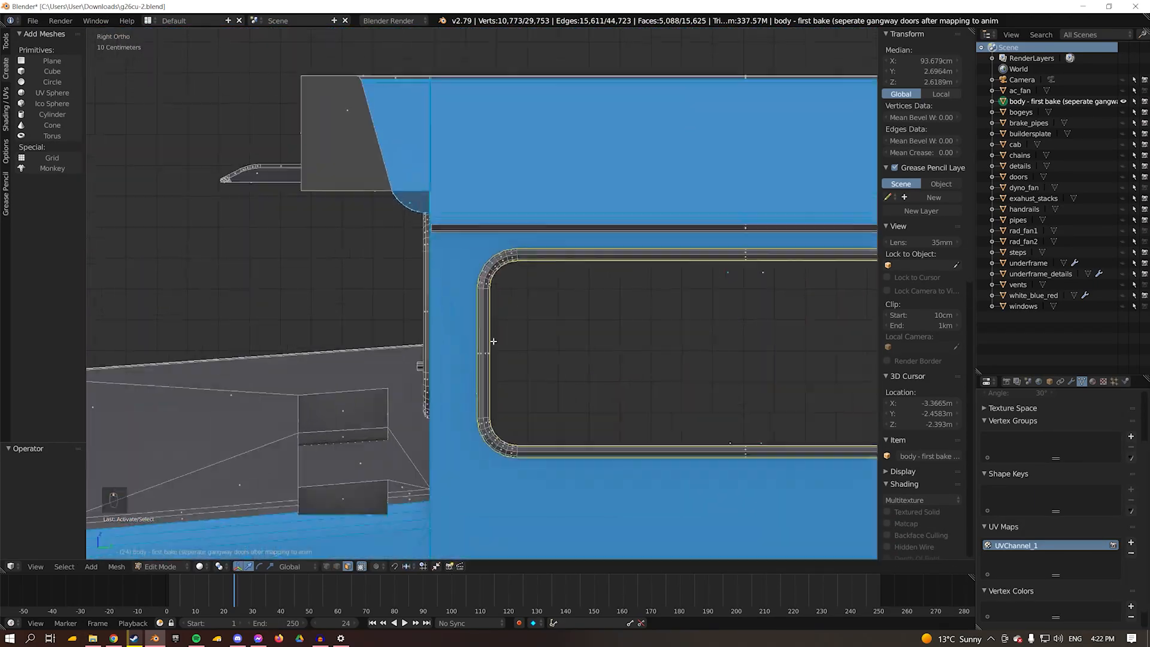
Examine the whole locomotive body from several angles to review which side faces are selected.
{"action": "scroll", "coordinate": [517, 317], "scroll_direction": "down", "scroll_amount": 8}
{"action": "middle_click_drag", "start_coordinate": [518, 317], "coordinate": [708, 426]}
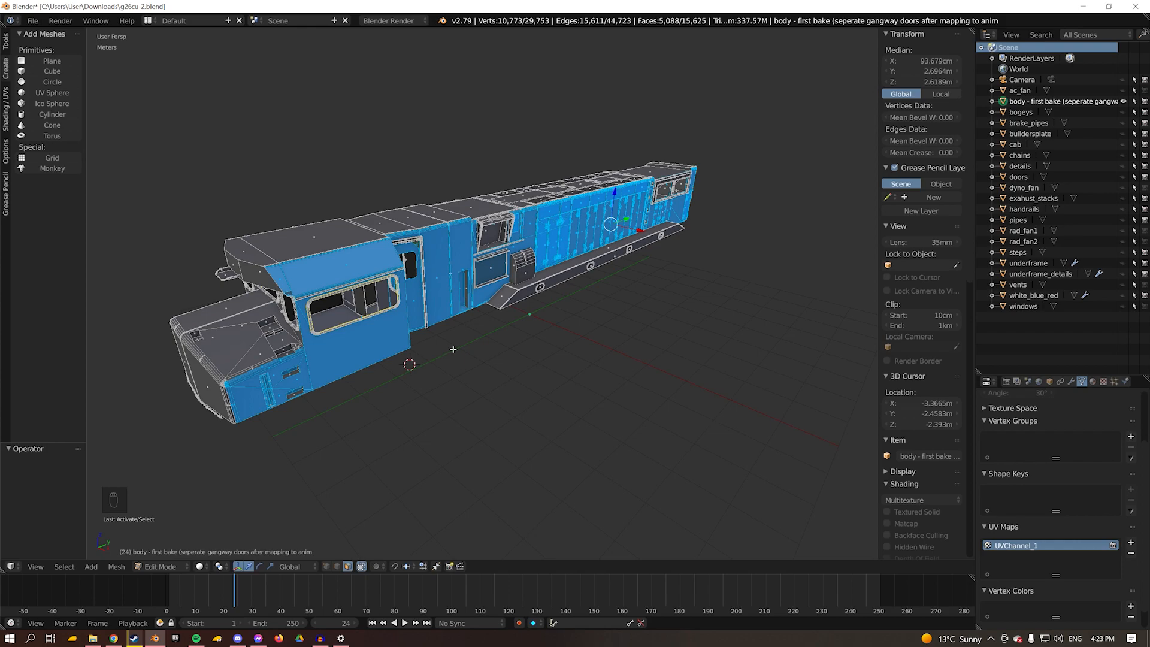
{"action": "middle_click_drag", "start_coordinate": [339, 255], "coordinate": [446, 256]}
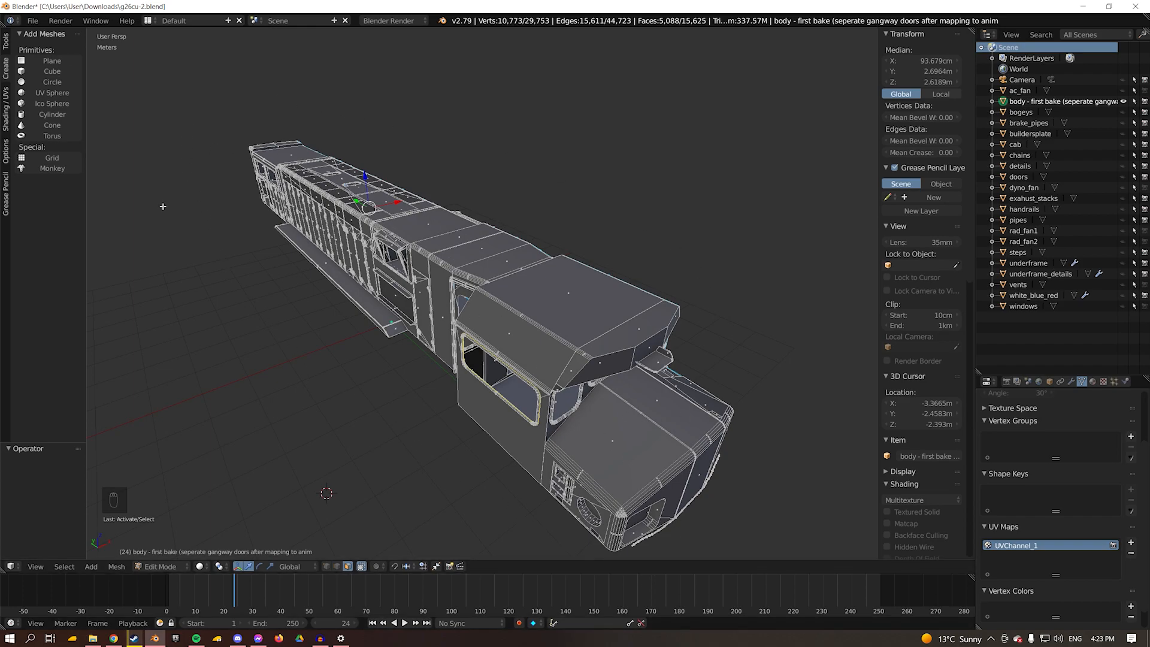
{"action": "middle_click_drag", "start_coordinate": [377, 288], "coordinate": [634, 318]}
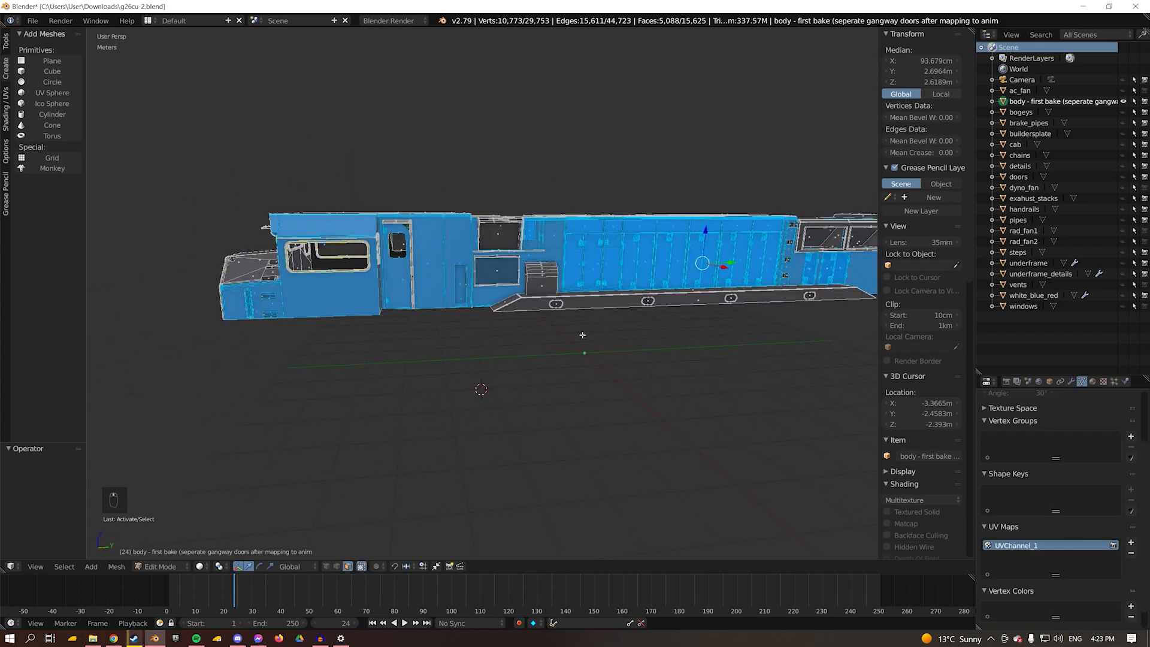
{"action": "middle_click_drag", "start_coordinate": [419, 289], "coordinate": [528, 302]}
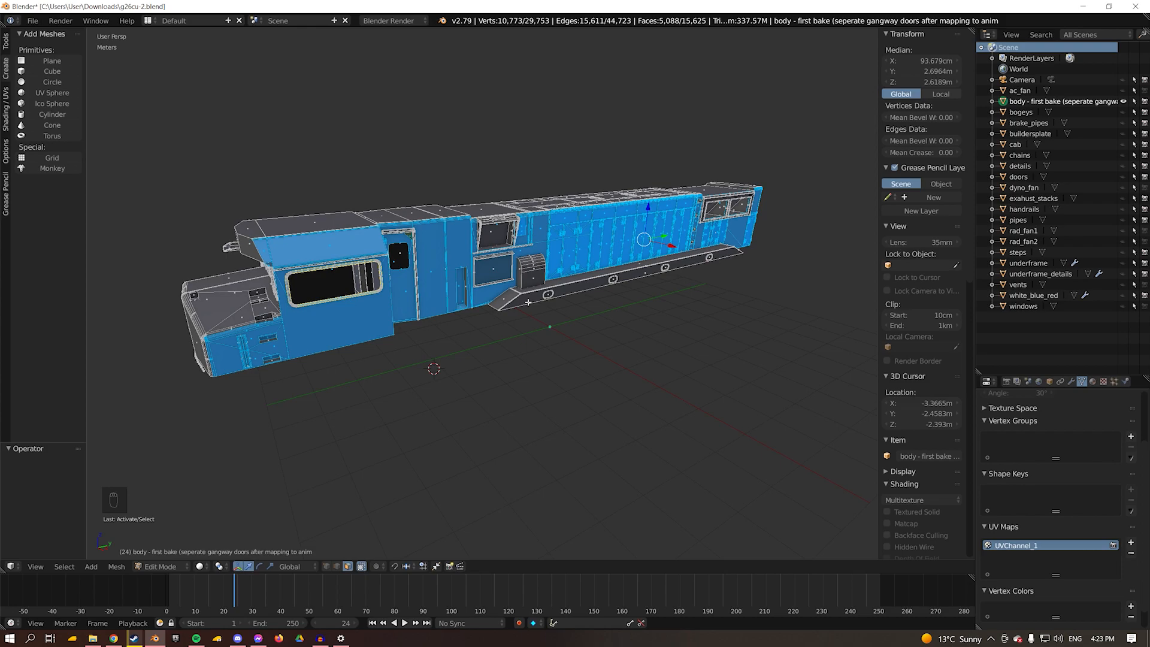
{"action": "key", "text": "KP_3"}
{"action": "key", "text": "KP_5"}
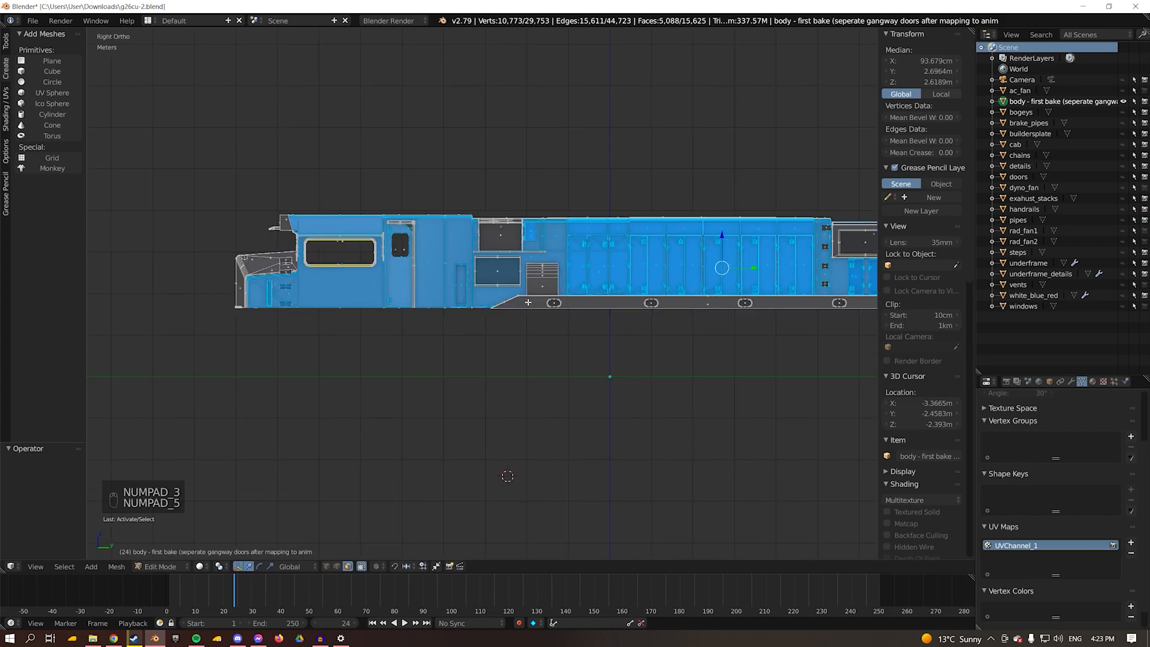
Switch to the UV Editing layout and unlink the body.tga.001 image from the UV editor.
{"action": "left_click", "coordinate": [150, 24]}
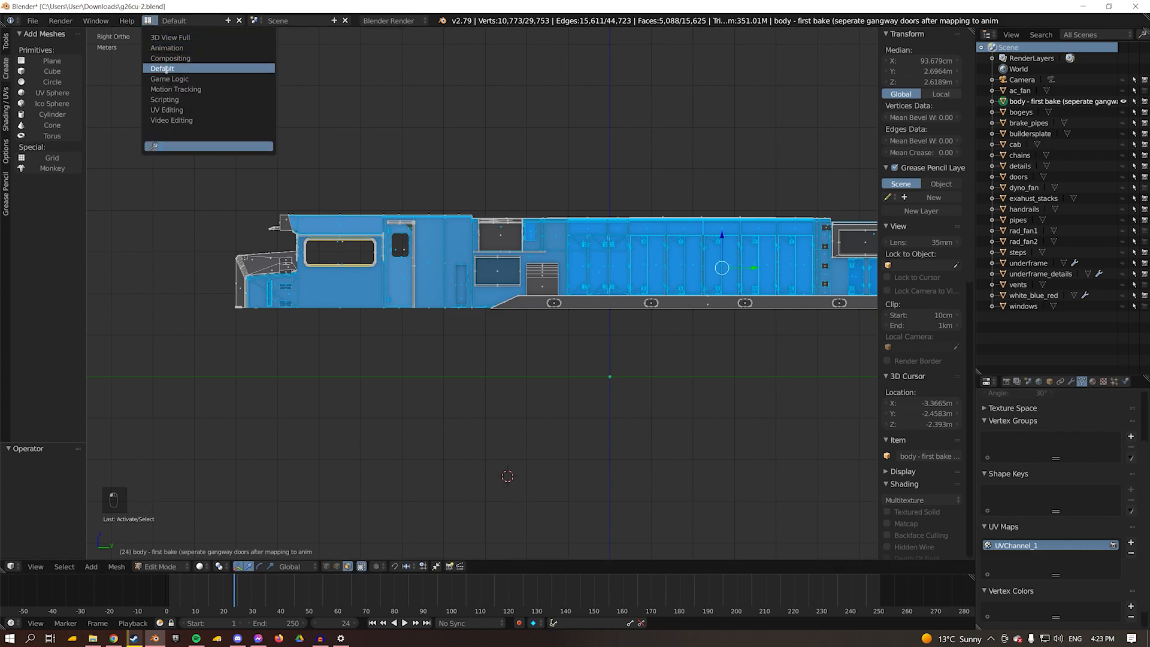
{"action": "left_click", "coordinate": [189, 108]}
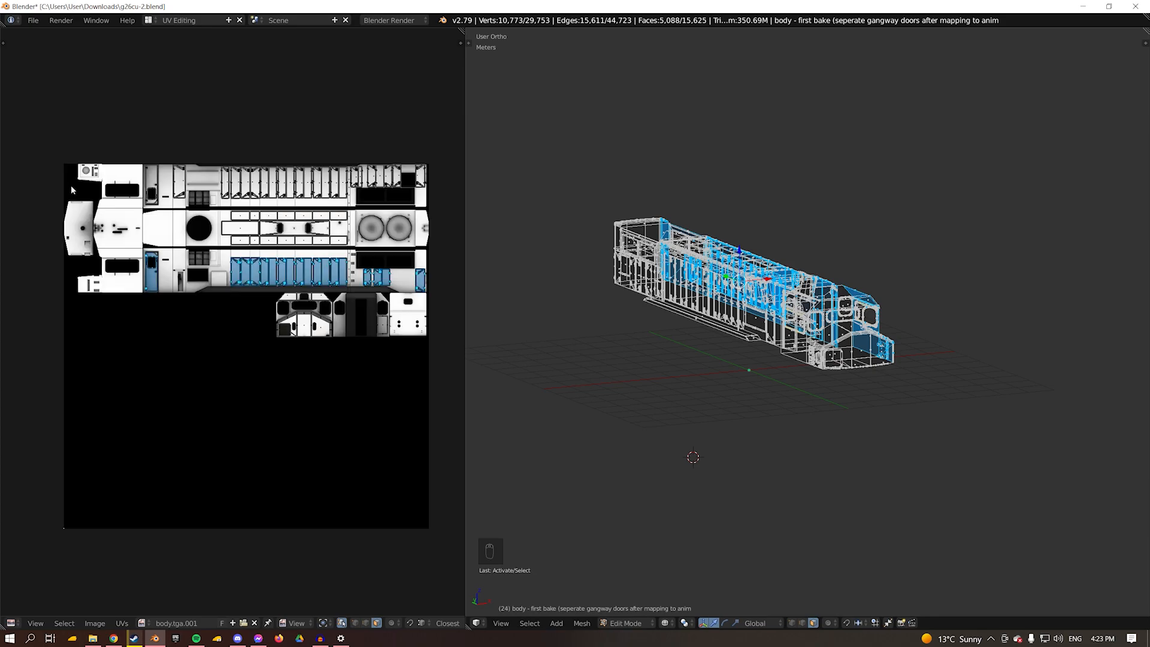
{"action": "left_click", "coordinate": [254, 623]}
{"action": "scroll", "coordinate": [300, 341], "scroll_direction": "up", "scroll_amount": 7}
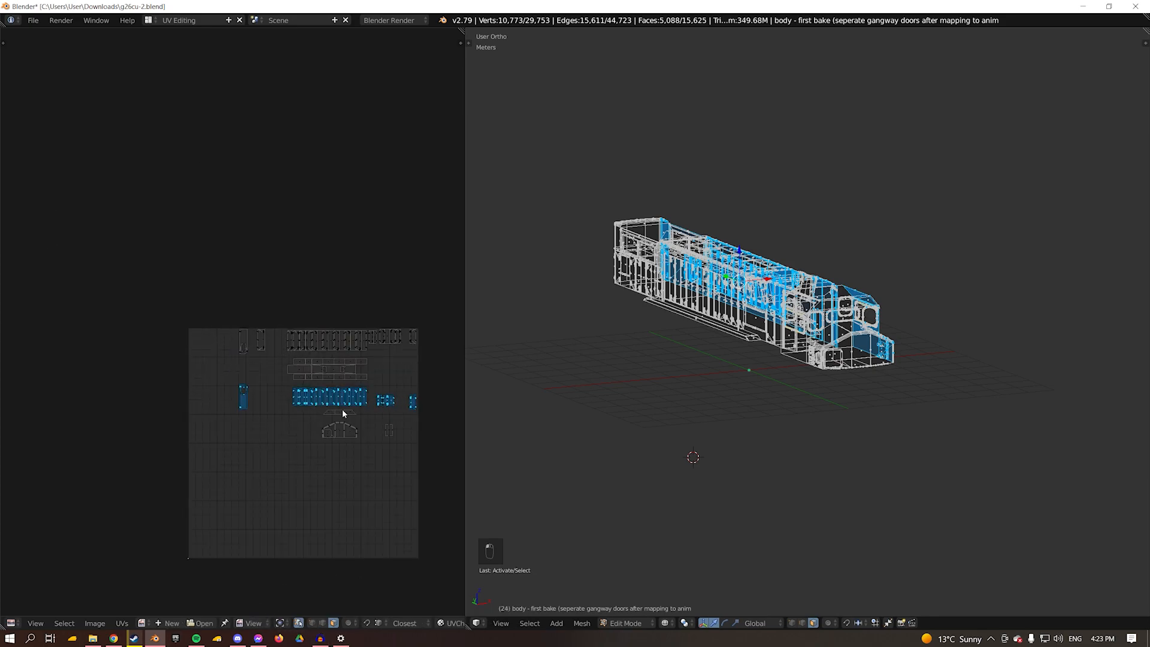
Unwrap the selected side faces with Project From View in the right orthographic view with solid display.
{"action": "middle_click_drag", "start_coordinate": [701, 315], "coordinate": [713, 313]}
{"action": "key", "text": "KP_3"}
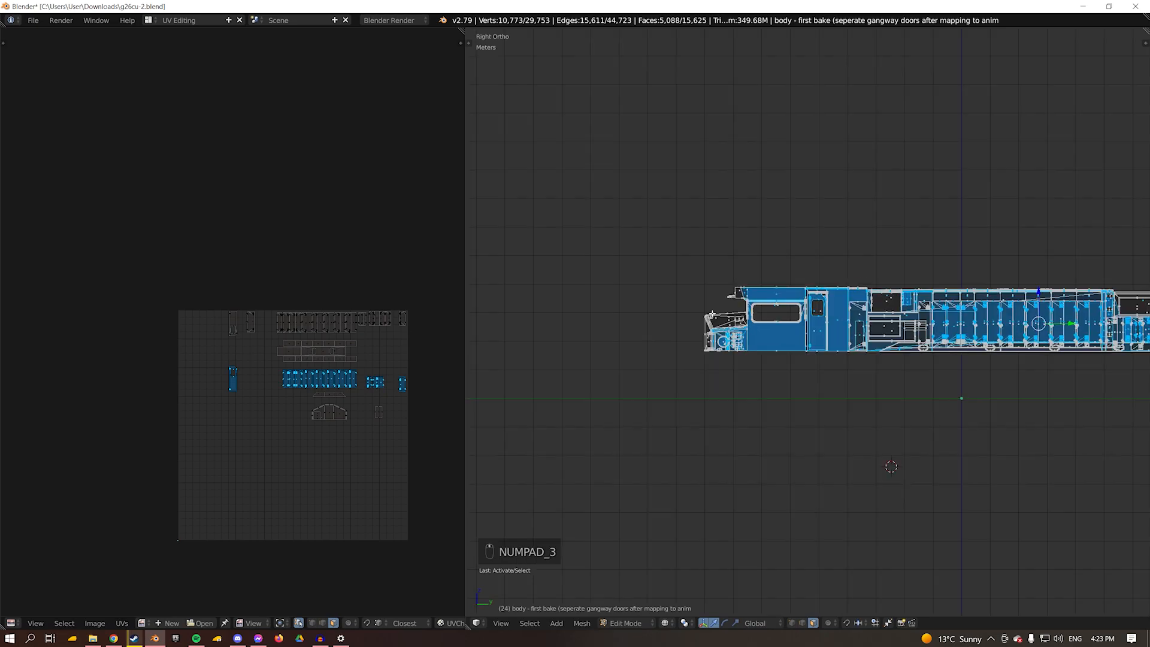
{"action": "key", "text": "KP_5"}
{"action": "key", "text": "KP_5"}
{"action": "middle_click_drag", "start_coordinate": [794, 221], "coordinate": [701, 230], "text": "shift"}
{"action": "middle_click_drag", "start_coordinate": [879, 285], "coordinate": [838, 280], "text": "shift"}
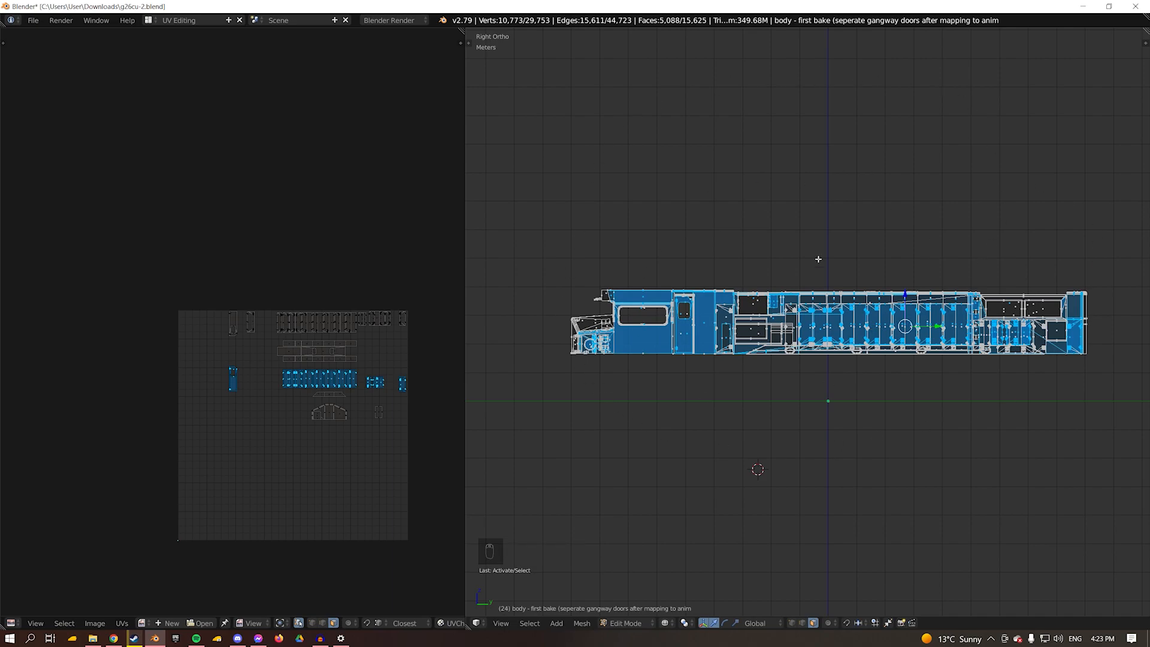
{"action": "key", "text": "z"}
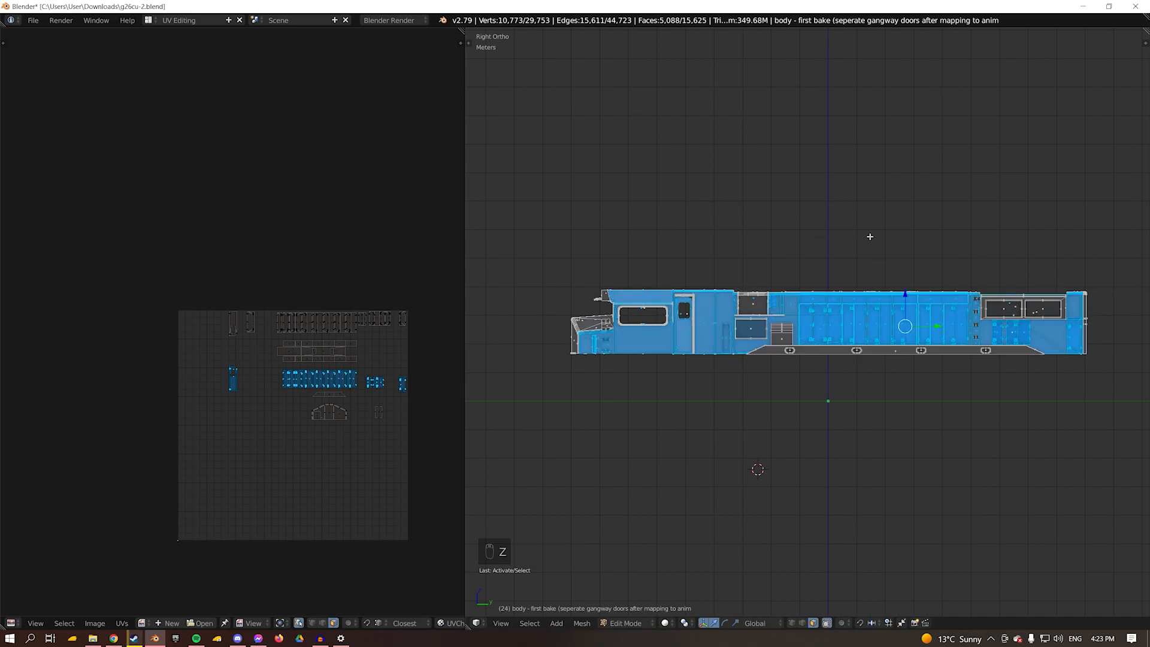
{"action": "key", "text": "u"}
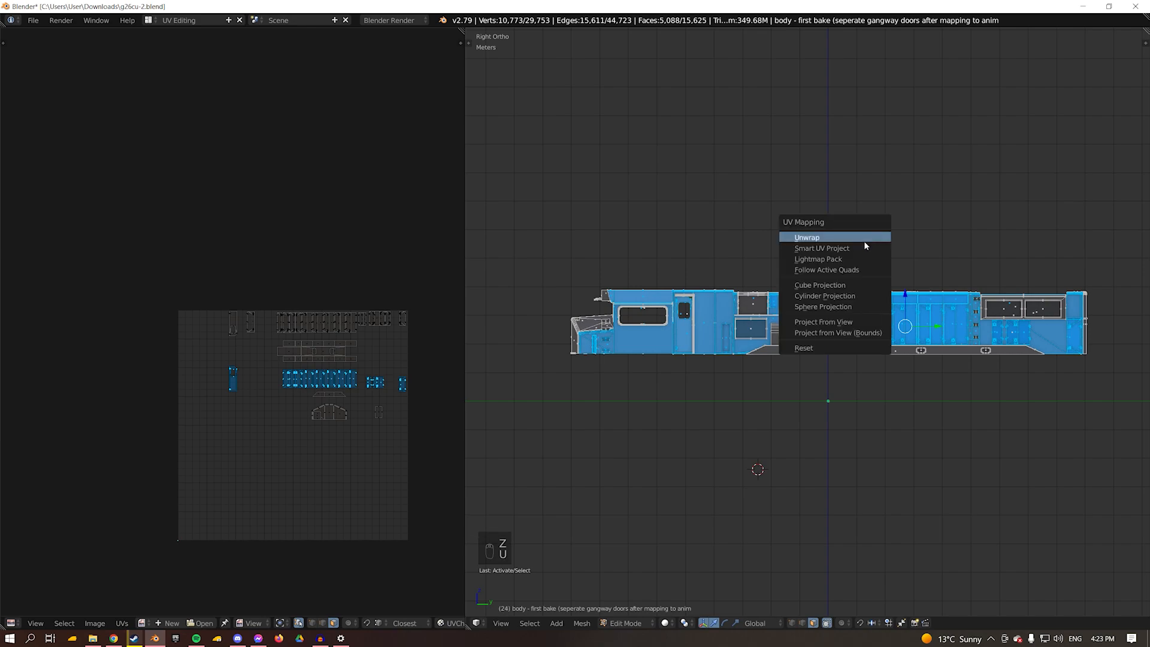
{"action": "left_click", "coordinate": [841, 323]}
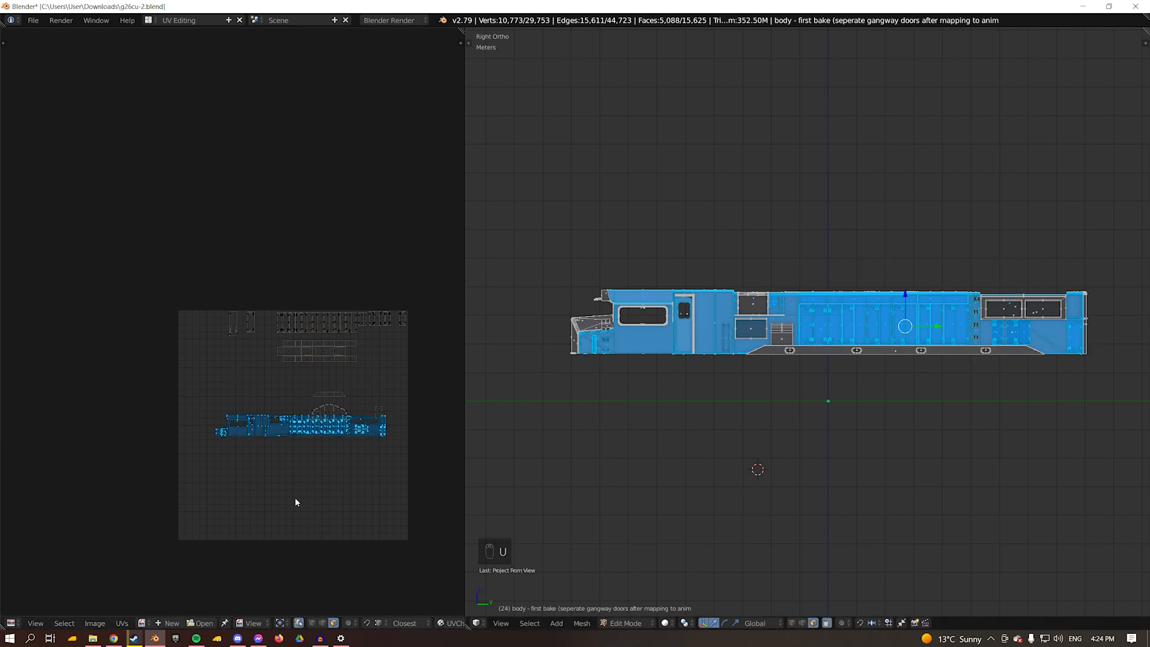
Move the projected side UV island down into the empty area of the UV grid.
{"action": "middle_click_drag", "start_coordinate": [363, 464], "coordinate": [318, 339]}
{"action": "scroll", "coordinate": [318, 340], "scroll_direction": "up", "scroll_amount": 3}
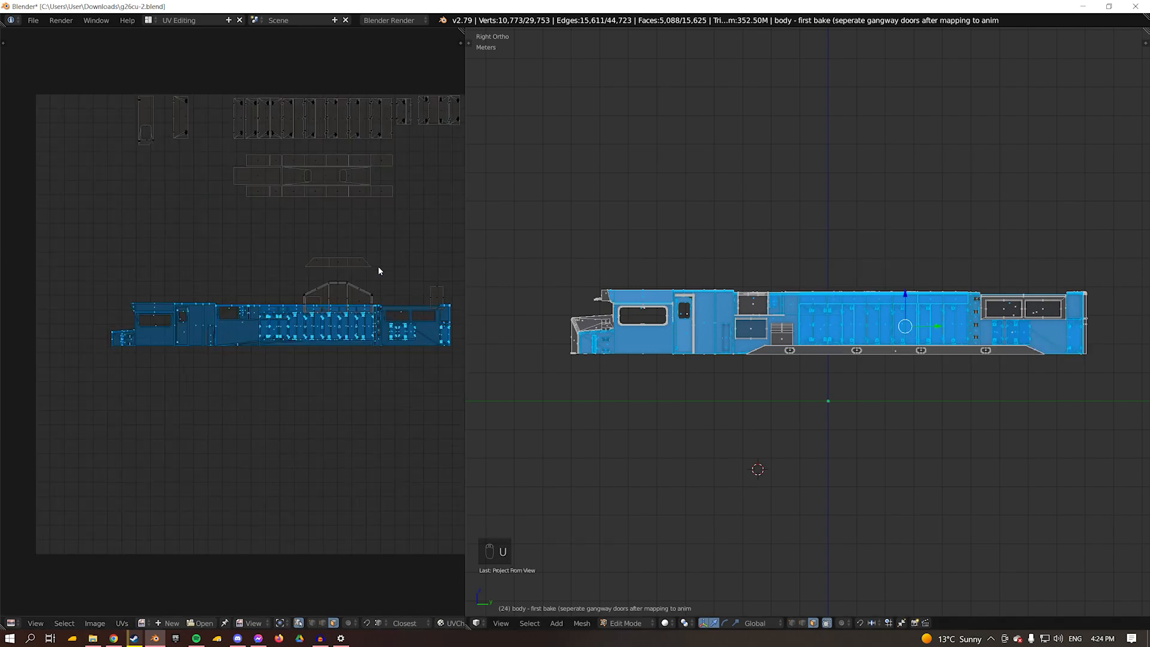
{"action": "key", "text": "g"}
{"action": "left_click", "coordinate": [360, 409]}
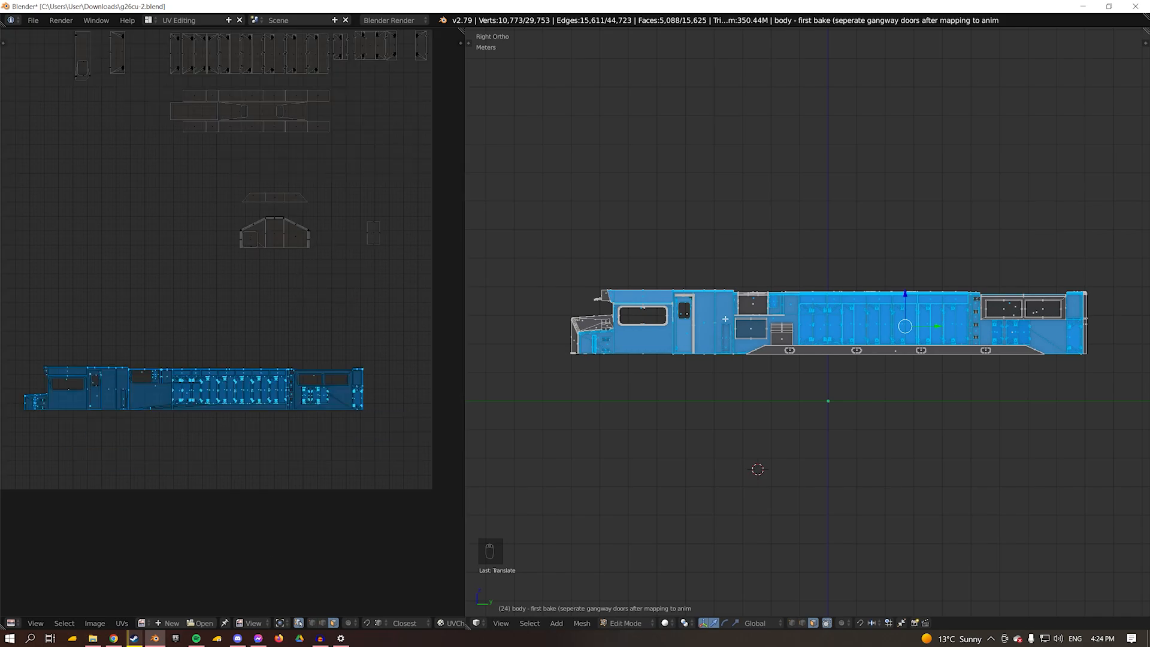
Try Project From View on the side faces from an angled perspective view and reposition the resulting UV island.
{"action": "middle_click_drag", "start_coordinate": [725, 319], "coordinate": [773, 314]}
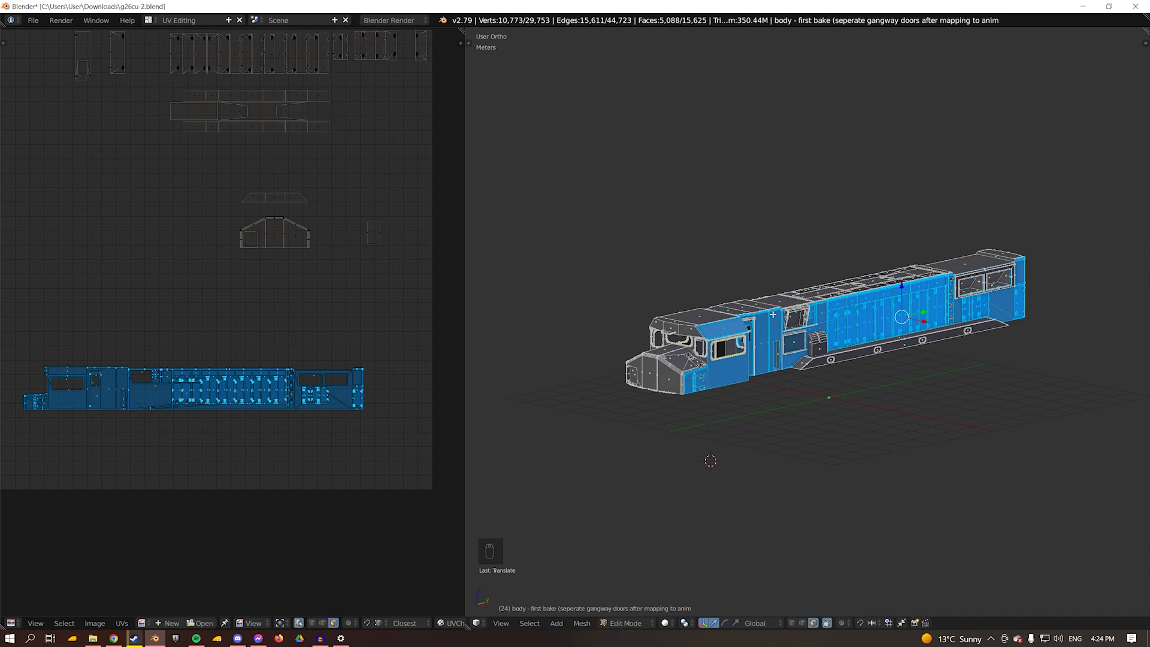
{"action": "key", "text": "KP_5"}
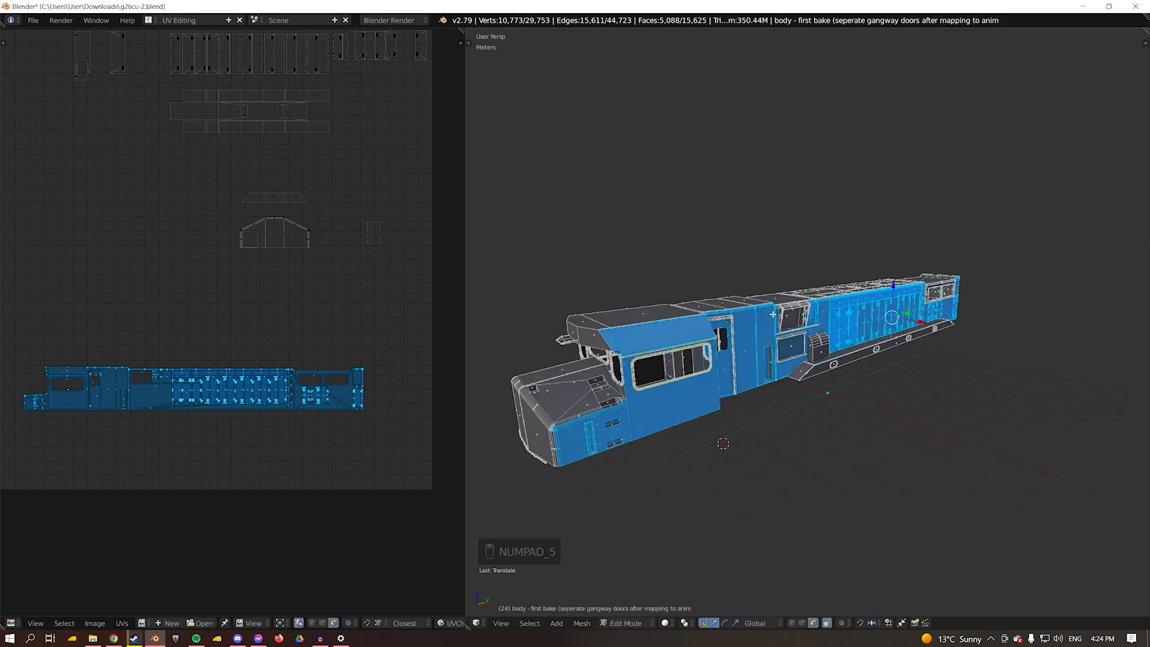
{"action": "key", "text": "u"}
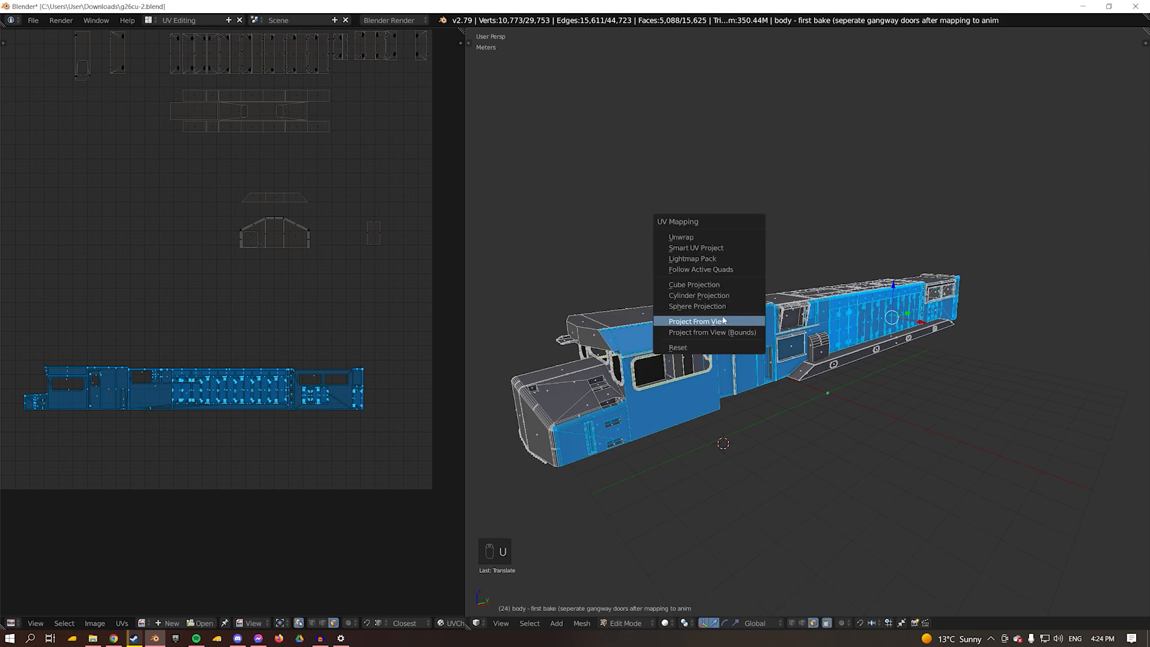
{"action": "left_click", "coordinate": [712, 327]}
{"action": "key", "text": "g"}
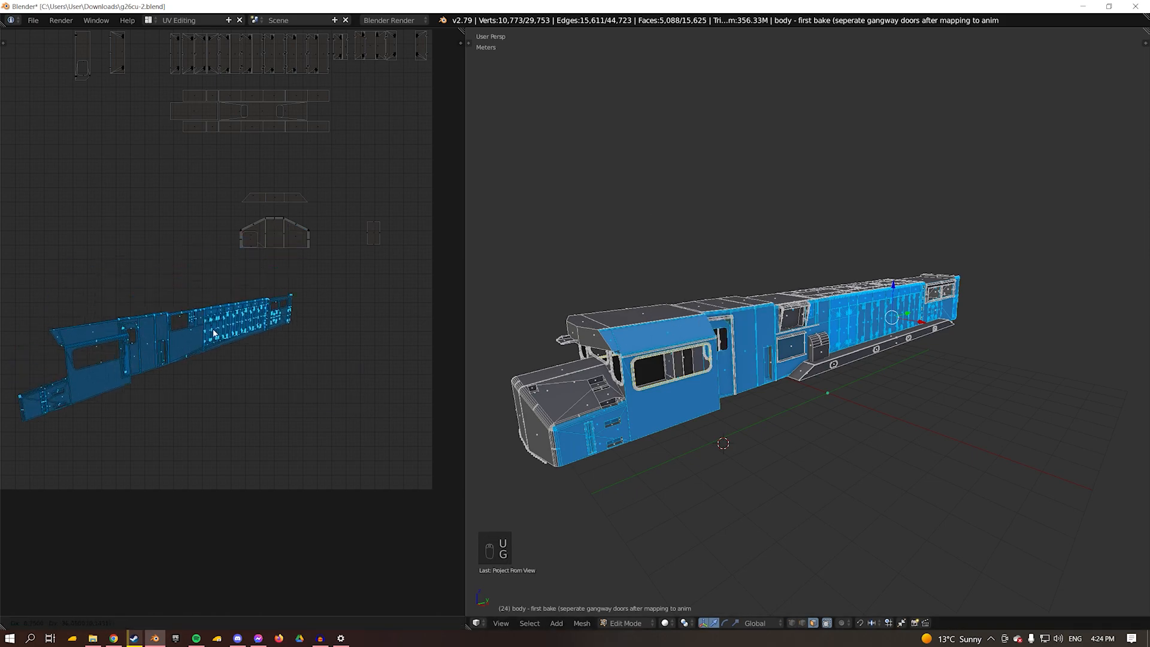
{"action": "left_click", "coordinate": [394, 301]}
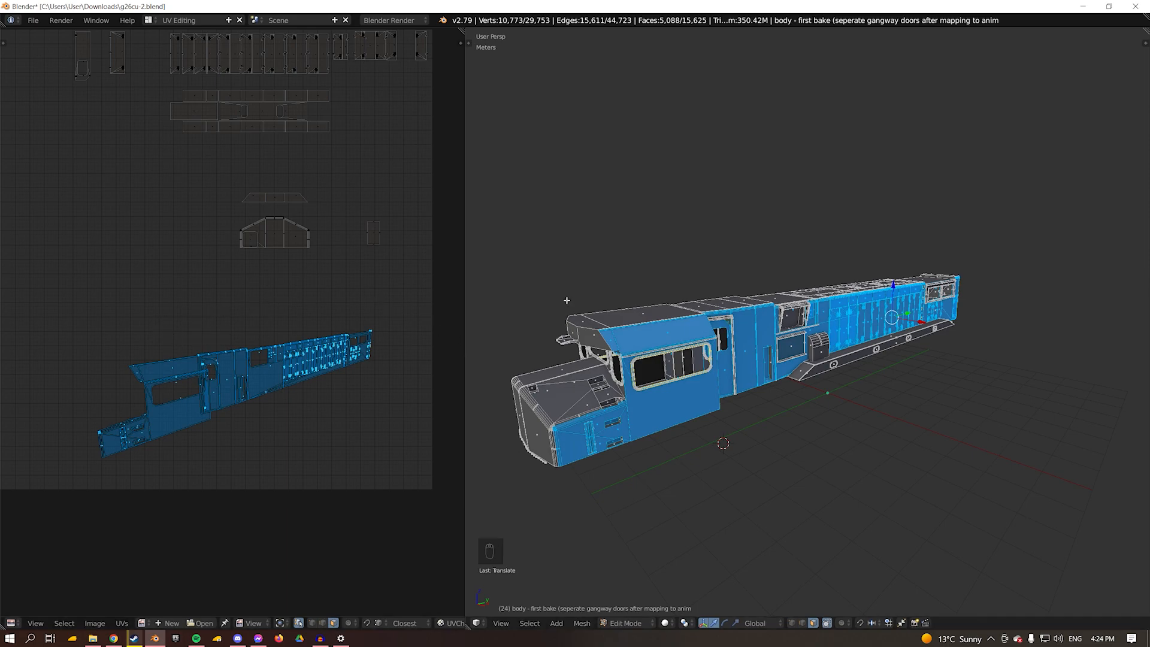
Reproject the side faces with Project From View in the right orthographic view and reposition their UV island.
{"action": "key", "text": "KP_3"}
{"action": "key", "text": "KP_5"}
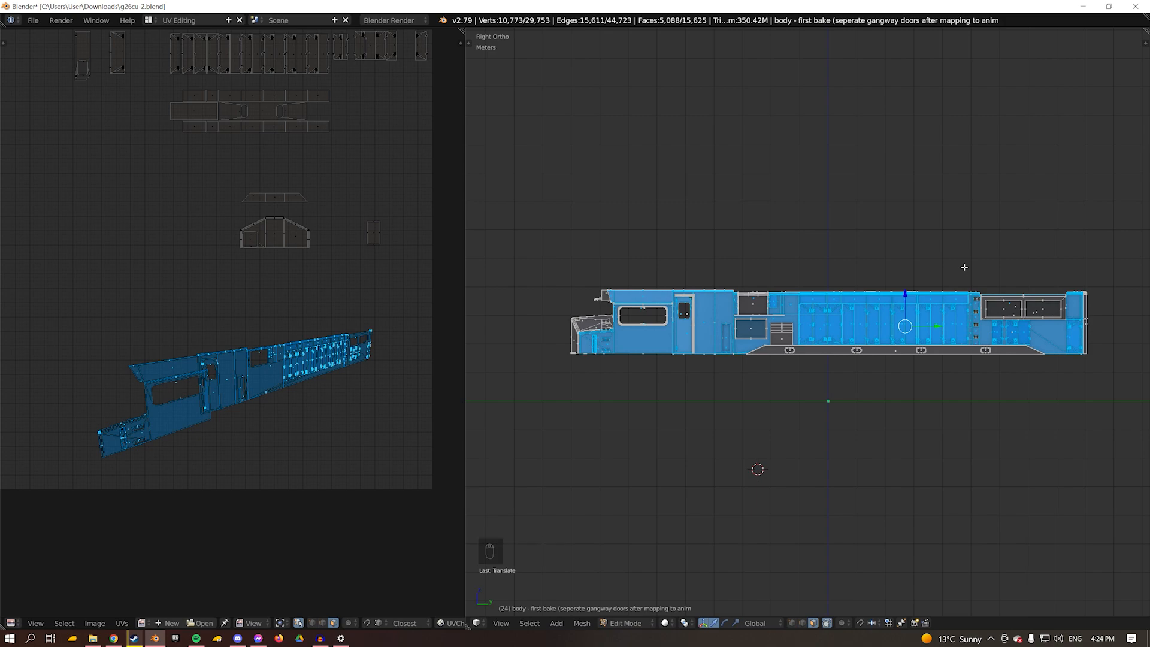
{"action": "key", "text": "u"}
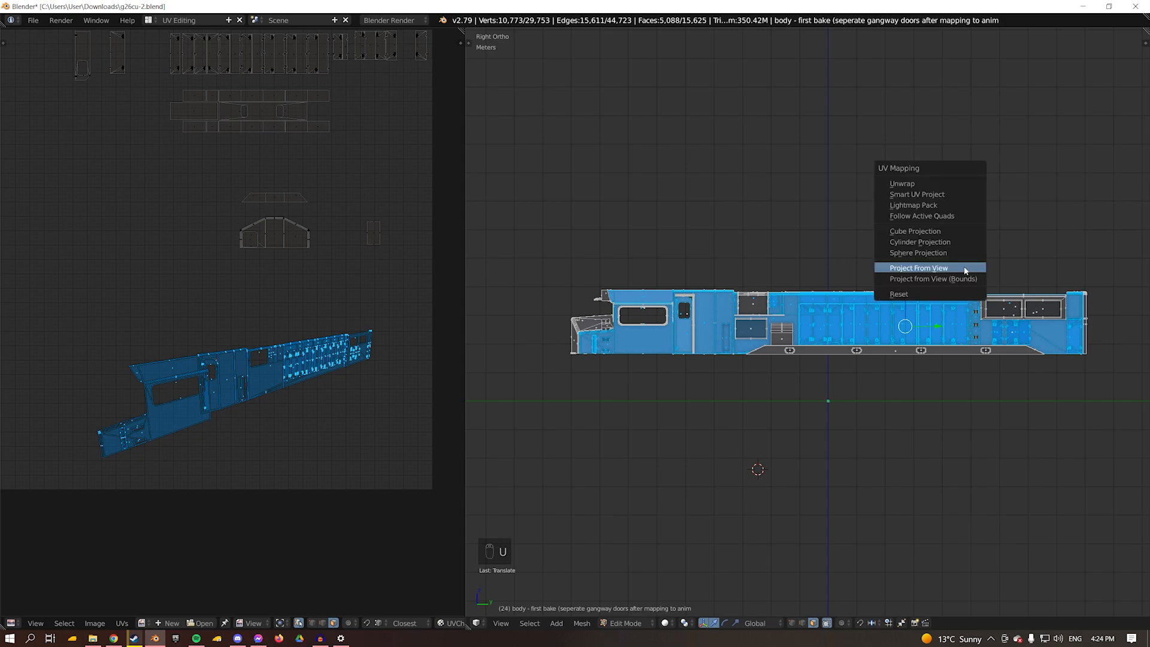
{"action": "left_click", "coordinate": [964, 267]}
{"action": "key", "text": "g"}
{"action": "left_click", "coordinate": [232, 450]}
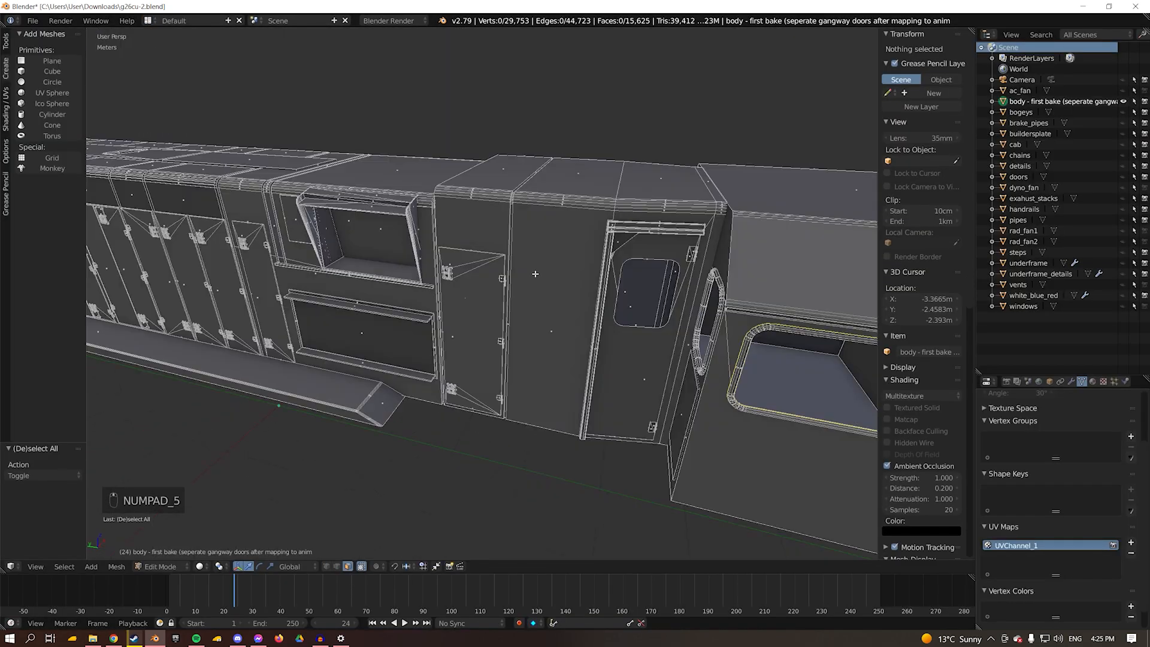
Circle-select the body and cab side faces around the cab door and window in the left orthographic view.
{"action": "key", "text": "KP_5"}
{"action": "key", "text": "KP_9"}
{"action": "key", "text": "c"}
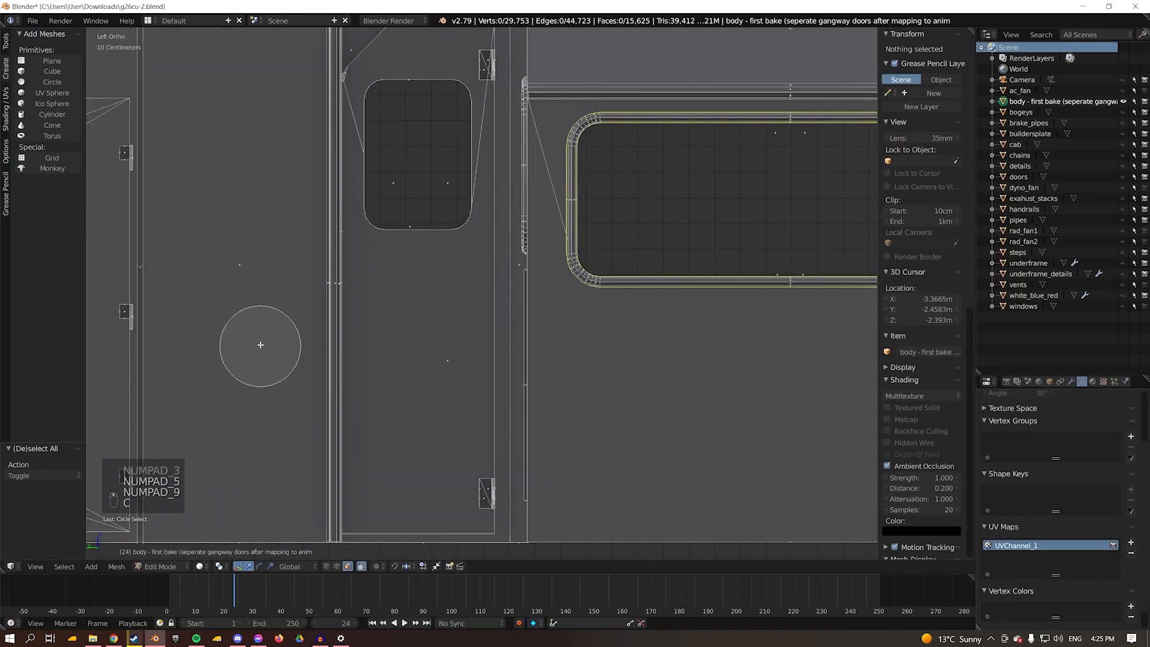
{"action": "key", "text": "c"}
{"action": "left_click_drag", "start_coordinate": [539, 419], "coordinate": [801, 389]}
{"action": "key", "text": "z"}
{"action": "middle_click_drag", "start_coordinate": [800, 390], "coordinate": [618, 325]}
Circle-select the large upper cab side panel above the window in the left orthographic view with solid display.
{"action": "key", "text": "KP_3"}
{"action": "key", "text": "KP_9"}
{"action": "key", "text": "z"}
{"action": "key", "text": "c"}
{"action": "left_click", "coordinate": [692, 249]}
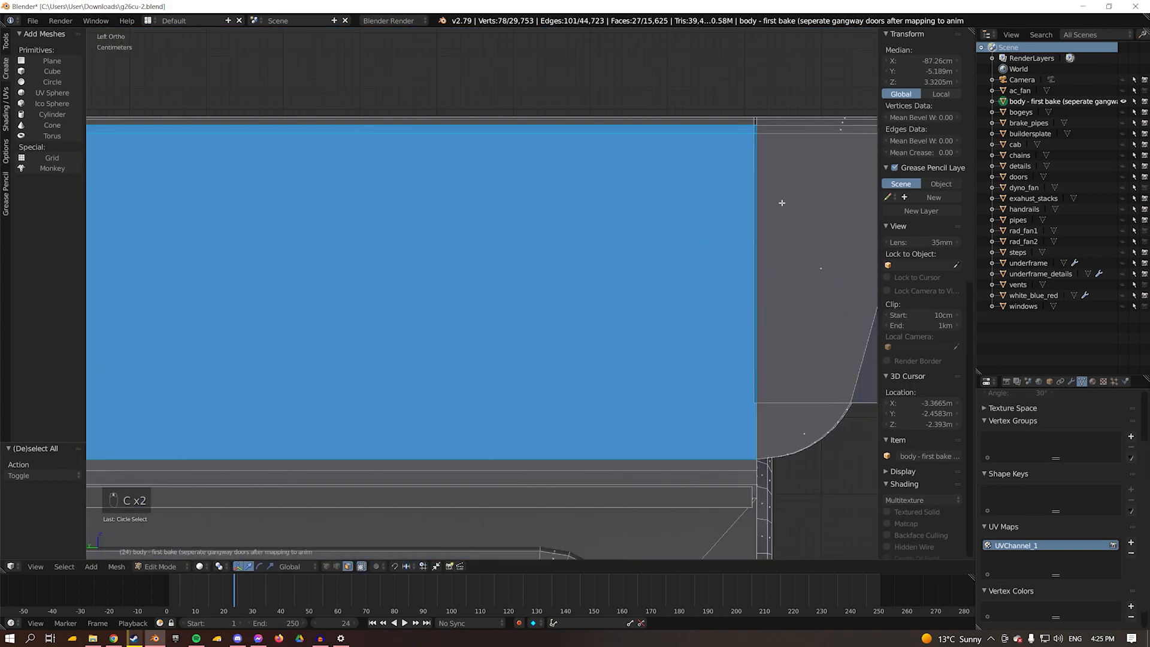
Extend the circle selection over the remaining cab side panels in the left orthographic view.
{"action": "middle_click_drag", "start_coordinate": [692, 250], "coordinate": [657, 377]}
{"action": "key", "text": "ctrl+KP_3"}
{"action": "key", "text": "c"}
{"action": "middle_click_drag", "start_coordinate": [593, 321], "coordinate": [272, 152], "text": "shift"}
{"action": "key", "text": "c"}
{"action": "left_click_drag", "start_coordinate": [271, 151], "coordinate": [395, 343]}
{"action": "middle_click_drag", "start_coordinate": [395, 344], "coordinate": [350, 423], "text": "shift"}
{"action": "key", "text": "c"}
{"action": "left_click_drag", "start_coordinate": [350, 423], "coordinate": [558, 149]}
{"action": "right_click", "coordinate": [557, 149]}
{"action": "left_click", "coordinate": [148, 20]}
{"action": "left_click", "coordinate": [162, 117]}
{"action": "left_click", "coordinate": [148, 21]}
{"action": "left_click", "coordinate": [158, 72]}
Circle-select the faces around the lower cab door, including its small hinge, in the left orthographic view.
{"action": "key", "text": "c"}
{"action": "middle_click_drag", "start_coordinate": [623, 363], "coordinate": [637, 137]}
{"action": "scroll", "coordinate": [743, 153], "scroll_direction": "down", "scroll_amount": 3}
{"action": "middle_click_drag", "start_coordinate": [744, 153], "coordinate": [588, 285], "text": "shift"}
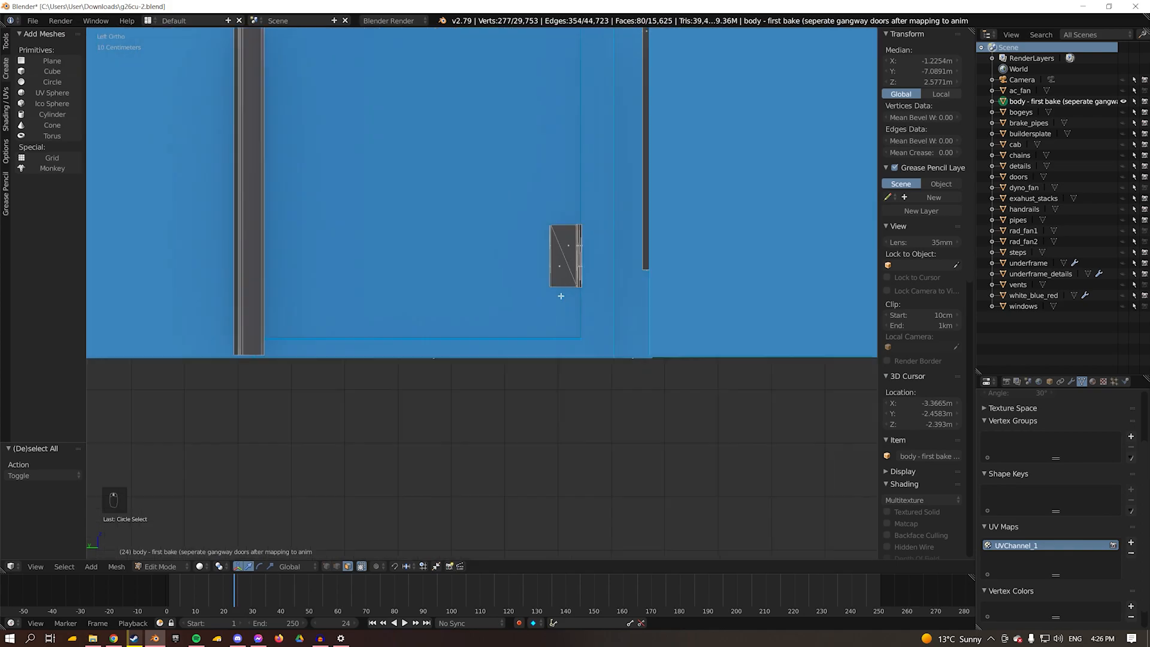
{"action": "key", "text": "c"}
{"action": "left_click", "coordinate": [483, 434]}
{"action": "middle_click_drag", "start_coordinate": [482, 434], "coordinate": [571, 347], "text": "shift"}
{"action": "right_click", "coordinate": [642, 275]}
{"action": "middle_click_drag", "start_coordinate": [642, 275], "coordinate": [426, 574], "text": "shift"}
{"action": "key", "text": "z"}
{"action": "key", "text": "c"}
{"action": "left_click", "coordinate": [444, 483]}
{"action": "key", "text": "z"}
Add more body side faces beyond the cab door to the circle selection in the left orthographic view.
{"action": "key", "text": "KP_3"}
{"action": "key", "text": "KP_9"}
{"action": "scroll", "coordinate": [474, 318], "scroll_direction": "down", "scroll_amount": 4}
{"action": "middle_click_drag", "start_coordinate": [474, 318], "coordinate": [559, 278], "text": "shift"}
{"action": "scroll", "coordinate": [560, 278], "scroll_direction": "up", "scroll_amount": 3}
{"action": "key", "text": "c"}
{"action": "left_click", "coordinate": [559, 277]}
{"action": "left_click", "coordinate": [148, 20]}
{"action": "left_click", "coordinate": [173, 113]}
{"action": "scroll", "coordinate": [268, 375], "scroll_direction": "up", "scroll_amount": 4}
{"action": "middle_click_drag", "start_coordinate": [457, 266], "coordinate": [457, 326]}
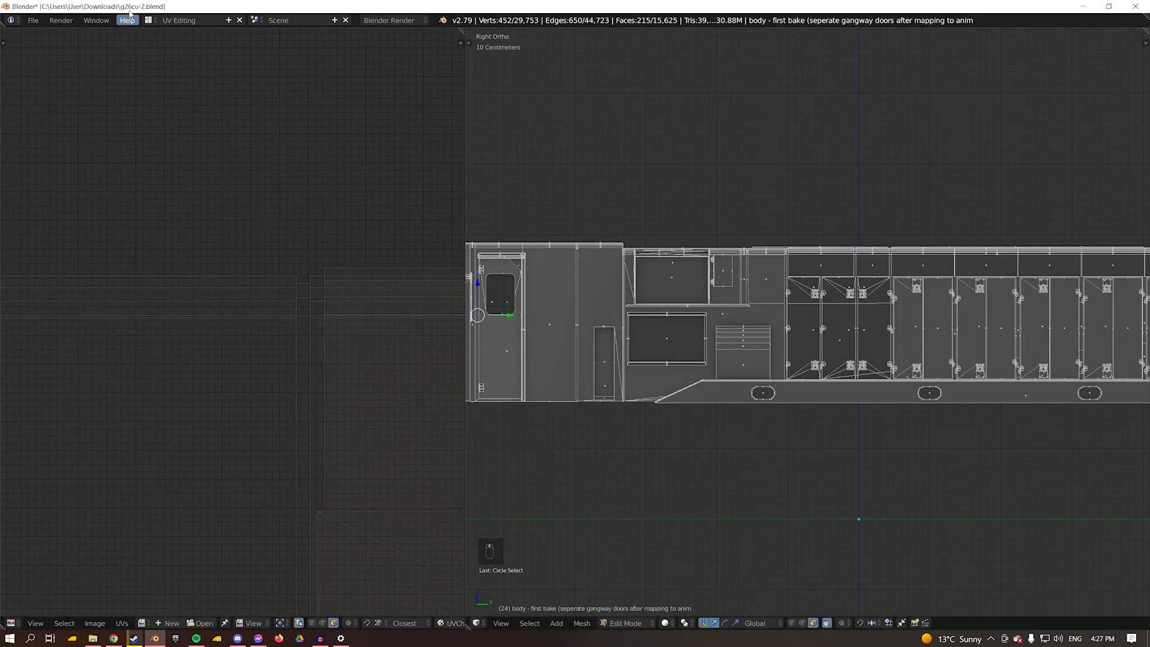
{"action": "left_click", "coordinate": [148, 21]}
{"action": "left_click", "coordinate": [174, 71]}
Circle-select the lower side panel and hinge faces at the rear end of the body.
{"action": "key", "text": "c"}
{"action": "left_click", "coordinate": [352, 281]}
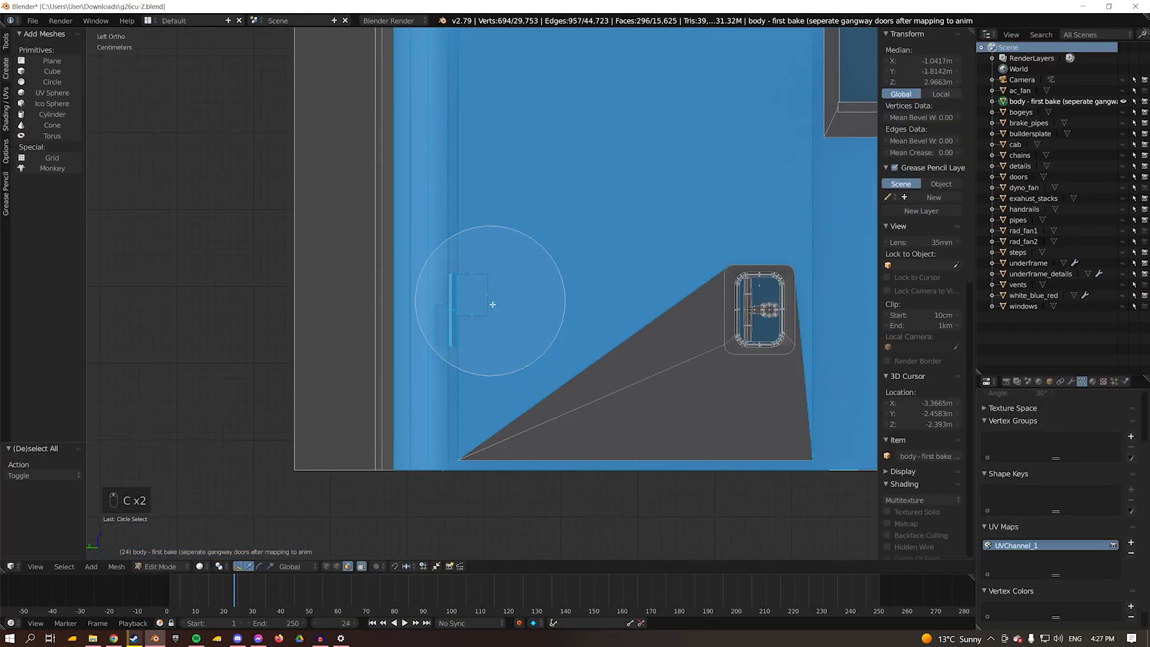
{"action": "left_click", "coordinate": [492, 304]}
{"action": "right_click", "coordinate": [492, 304]}
Circle-select the small fittings on the rear side doors in wireframe display, including the faces hidden in solid display.
{"action": "scroll", "coordinate": [526, 334], "scroll_direction": "down", "scroll_amount": 4}
{"action": "middle_click_drag", "start_coordinate": [493, 305], "coordinate": [527, 315]}
{"action": "scroll", "coordinate": [526, 315], "scroll_direction": "up", "scroll_amount": 2}
{"action": "key", "text": "z"}
{"action": "key", "text": "c"}
{"action": "left_click", "coordinate": [588, 336]}
{"action": "left_click", "coordinate": [613, 334]}
{"action": "right_click", "coordinate": [613, 333]}
{"action": "key", "text": "z"}
{"action": "mouse_move", "coordinate": [613, 333]}
{"action": "middle_mouse_down"}
{"action": "mouse_move", "coordinate": [441, 388]}
{"action": "mouse_move", "coordinate": [567, 244]}
{"action": "middle_mouse_up"}
{"action": "scroll", "coordinate": [568, 243], "scroll_direction": "down", "scroll_amount": 3}
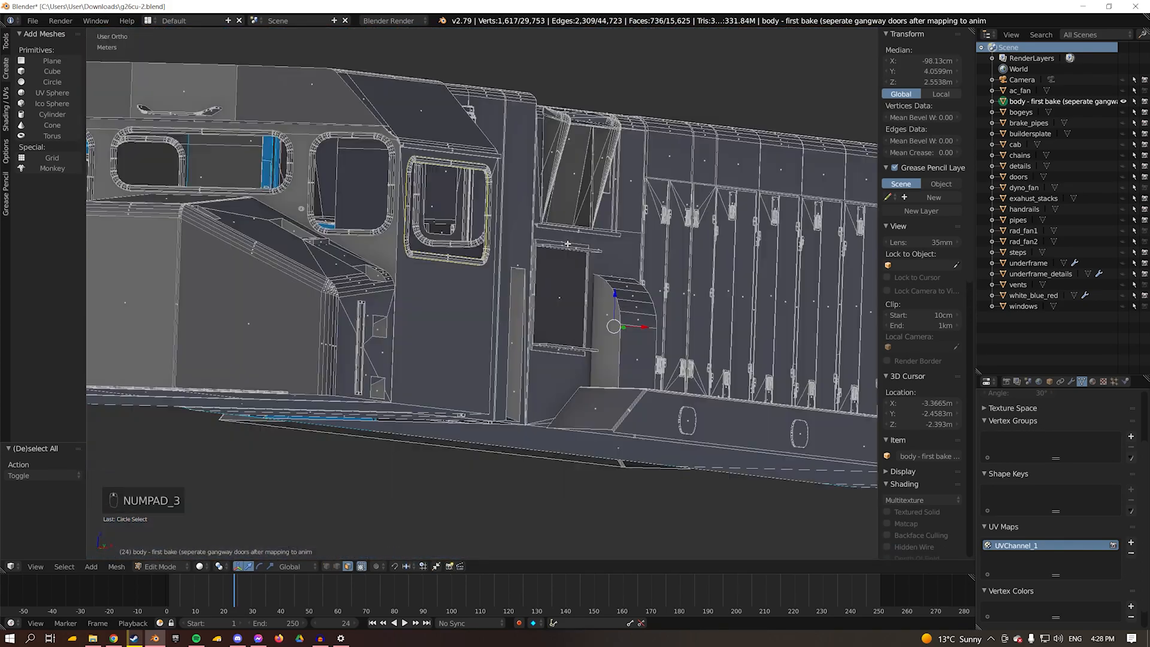
Border-select the rear-section side doors with their hinges and latches in the left orthographic view.
{"action": "left_click_drag", "start_coordinate": [65, 241], "coordinate": [65, 162]}
{"action": "middle_click_drag", "start_coordinate": [862, 317], "coordinate": [562, 371], "text": "shift"}
{"action": "scroll", "coordinate": [563, 372], "scroll_direction": "up", "scroll_amount": 6}
{"action": "key", "text": "z"}
{"action": "key", "text": "z"}
{"action": "key", "text": "KP_3"}
{"action": "scroll", "coordinate": [511, 386], "scroll_direction": "down", "scroll_amount": 5}
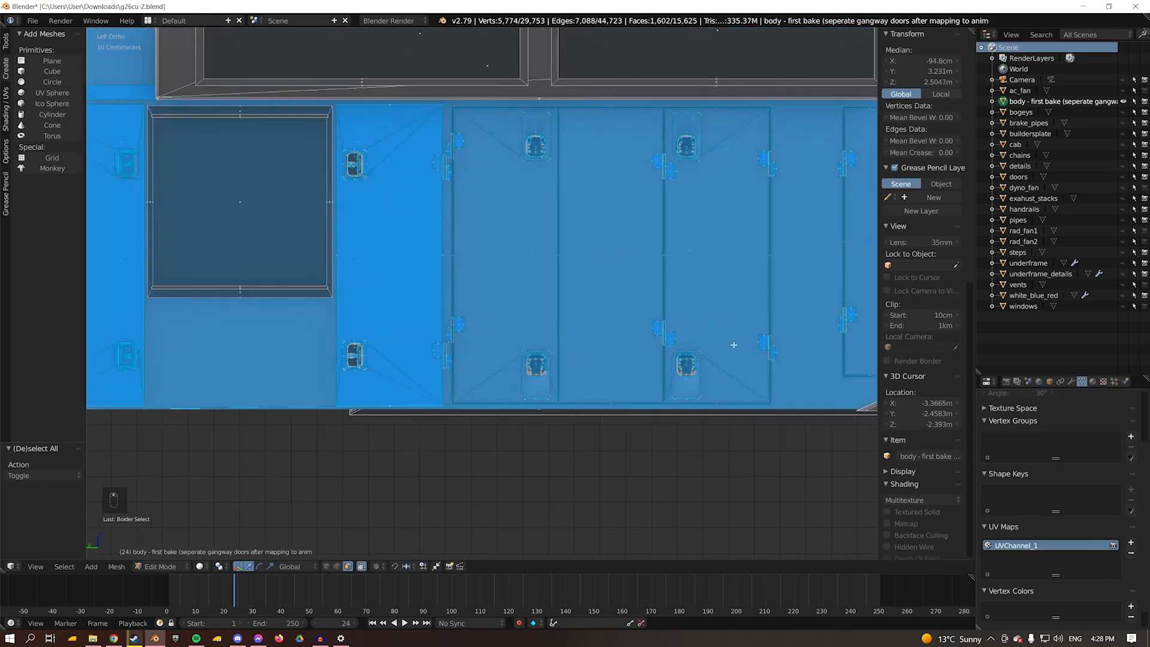
Circle-select the remaining door panel and latch faces below the rear grille openings in wireframe display.
{"action": "scroll", "coordinate": [532, 138], "scroll_direction": "up", "scroll_amount": 2}
{"action": "key", "text": "v"}
{"action": "middle_click_drag", "start_coordinate": [389, 116], "coordinate": [568, 251], "text": "shift"}
{"action": "scroll", "coordinate": [569, 251], "scroll_direction": "up", "scroll_amount": 1}
{"action": "key", "text": "z"}
{"action": "key", "text": "c"}
{"action": "left_click_drag", "start_coordinate": [462, 229], "coordinate": [462, 399]}
{"action": "left_click_drag", "start_coordinate": [526, 96], "coordinate": [547, 427]}
{"action": "right_click", "coordinate": [547, 426]}
{"action": "key", "text": "z"}
{"action": "scroll", "coordinate": [519, 266], "scroll_direction": "down", "scroll_amount": 3}
{"action": "mouse_move", "coordinate": [542, 269]}
{"action": "middle_mouse_down"}
{"action": "mouse_move", "coordinate": [519, 267]}
{"action": "mouse_move", "coordinate": [427, 176]}
{"action": "middle_mouse_up"}
{"action": "key", "text": "z"}
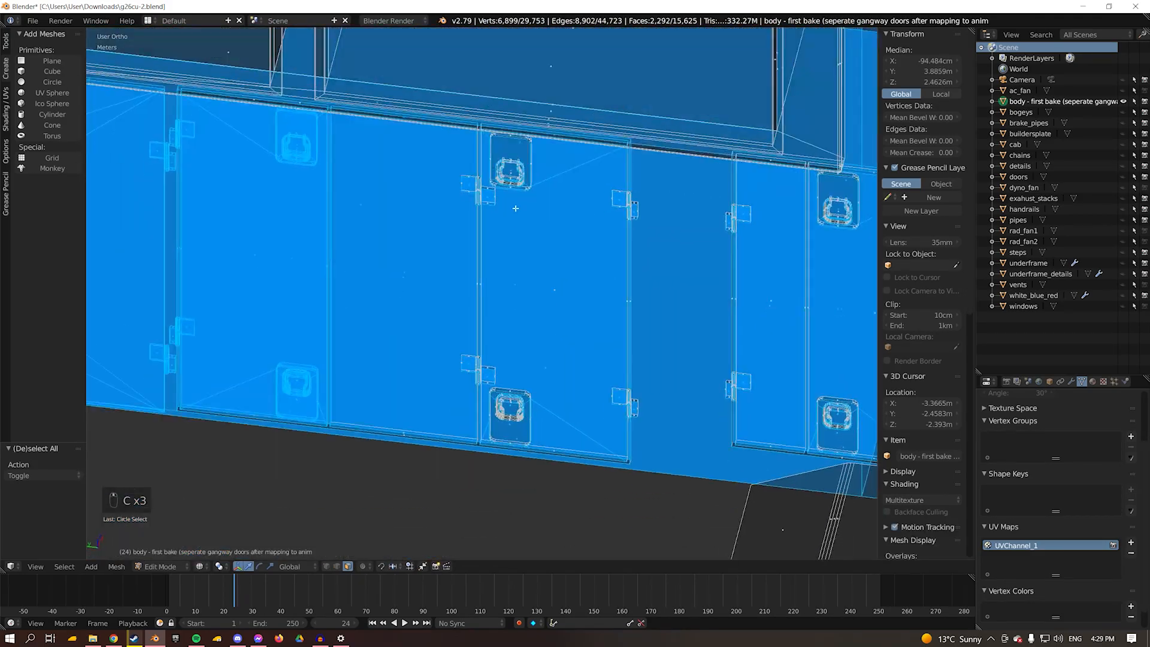
Circle-select the door latches and hinges further along the left side from an angled wireframe view.
{"action": "right_click", "coordinate": [642, 410]}
{"action": "middle_click_drag", "start_coordinate": [560, 274], "coordinate": [526, 256]}
{"action": "key", "text": "c"}
{"action": "scroll", "coordinate": [598, 222], "scroll_direction": "up", "scroll_amount": 5}
{"action": "scroll", "coordinate": [597, 222], "scroll_direction": "down", "scroll_amount": 2}
{"action": "left_click_drag", "start_coordinate": [609, 206], "coordinate": [497, 488]}
{"action": "right_click", "coordinate": [497, 488]}
{"action": "middle_click_drag", "start_coordinate": [582, 519], "coordinate": [540, 291], "text": "shift"}
{"action": "middle_click_drag", "start_coordinate": [677, 305], "coordinate": [138, 240], "text": "shift"}
{"action": "key", "text": "c"}
{"action": "left_click_drag", "start_coordinate": [395, 321], "coordinate": [620, 339]}
Circle-select the engine-bay door panels with their latches and hinges along the middle of the left side.
{"action": "middle_click_drag", "start_coordinate": [539, 299], "coordinate": [326, 383]}
{"action": "scroll", "coordinate": [325, 382], "scroll_direction": "down", "scroll_amount": 2}
{"action": "middle_click_drag", "start_coordinate": [733, 542], "coordinate": [372, 418], "text": "shift"}
{"action": "key", "text": "c"}
{"action": "left_click_drag", "start_coordinate": [371, 417], "coordinate": [821, 175]}
{"action": "right_click", "coordinate": [821, 174]}
{"action": "middle_click_drag", "start_coordinate": [821, 175], "coordinate": [285, 153], "text": "shift"}
{"action": "key", "text": "c"}
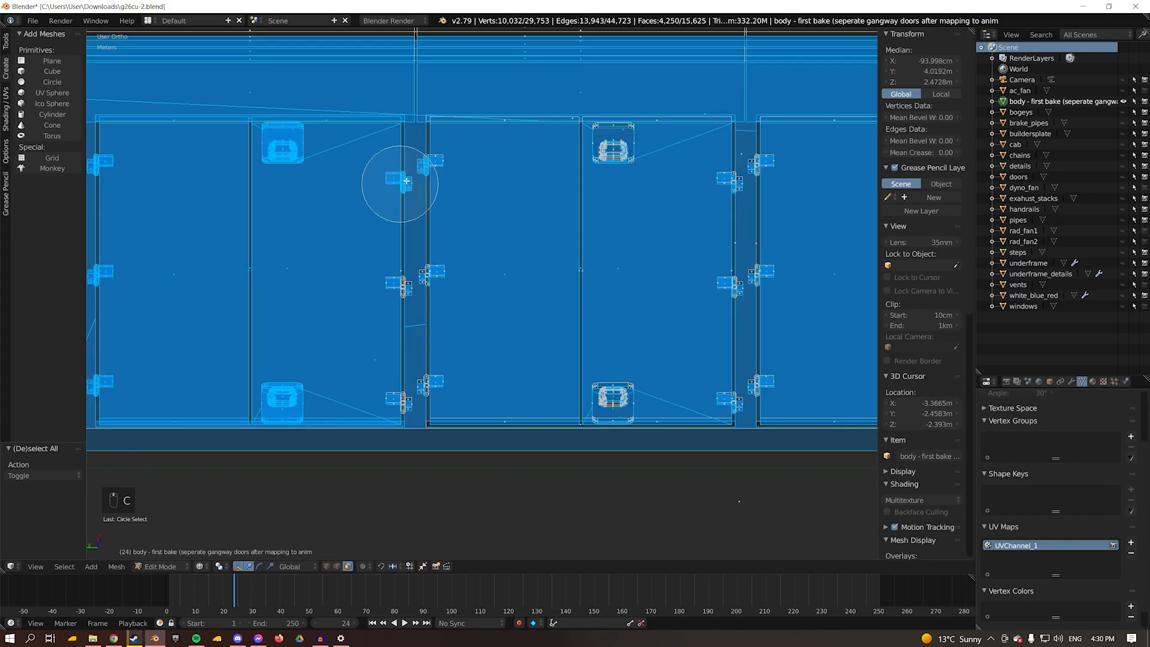
{"action": "left_click_drag", "start_coordinate": [390, 195], "coordinate": [753, 180]}
{"action": "right_click", "coordinate": [752, 180]}
{"action": "key", "text": "z"}
{"action": "mouse_move", "coordinate": [428, 181]}
{"action": "middle_mouse_down", "text": "shift"}
{"action": "mouse_move", "coordinate": [451, 274]}
{"action": "mouse_move", "coordinate": [511, 303]}
{"action": "mouse_move", "coordinate": [555, 275]}
{"action": "mouse_move", "coordinate": [669, 316]}
{"action": "mouse_move", "coordinate": [452, 306]}
{"action": "middle_mouse_up", "text": "shift"}
{"action": "key", "text": "z"}
{"action": "key", "text": "z"}
{"action": "key", "text": "ctrl+shift+z"}
{"action": "key", "text": "z"}
{"action": "key", "text": "c"}
{"action": "key", "text": "ctrl+z"}
{"action": "key", "text": "z"}
{"action": "key", "text": "z"}
Circle-select the next stretch of engine-bay doors and hinge details toward the cab.
{"action": "scroll", "coordinate": [521, 347], "scroll_direction": "down", "scroll_amount": 7}
{"action": "middle_click_drag", "start_coordinate": [521, 347], "coordinate": [475, 367]}
{"action": "key", "text": "c"}
{"action": "mouse_move", "coordinate": [476, 261]}
{"action": "left_mouse_down"}
{"action": "mouse_move", "coordinate": [568, 312]}
{"action": "mouse_move", "coordinate": [393, 300]}
{"action": "mouse_move", "coordinate": [772, 335]}
{"action": "left_mouse_up"}
{"action": "right_click", "coordinate": [772, 336]}
{"action": "scroll", "coordinate": [483, 297], "scroll_direction": "up", "scroll_amount": 4}
{"action": "middle_click_drag", "start_coordinate": [772, 335], "coordinate": [490, 375], "text": "shift"}
{"action": "key", "text": "c"}
{"action": "left_click_drag", "start_coordinate": [490, 374], "coordinate": [403, 162]}
{"action": "right_click", "coordinate": [403, 162]}
Circle-select the single hinged door with its latches between the engine bay and the cab.
{"action": "key", "text": "z"}
{"action": "mouse_move", "coordinate": [826, 281]}
{"action": "middle_mouse_down", "text": "shift"}
{"action": "mouse_move", "coordinate": [544, 331]}
{"action": "mouse_move", "coordinate": [488, 263]}
{"action": "middle_mouse_up", "text": "shift"}
{"action": "key", "text": "z"}
{"action": "key", "text": "c"}
{"action": "left_click_drag", "start_coordinate": [488, 263], "coordinate": [450, 314]}
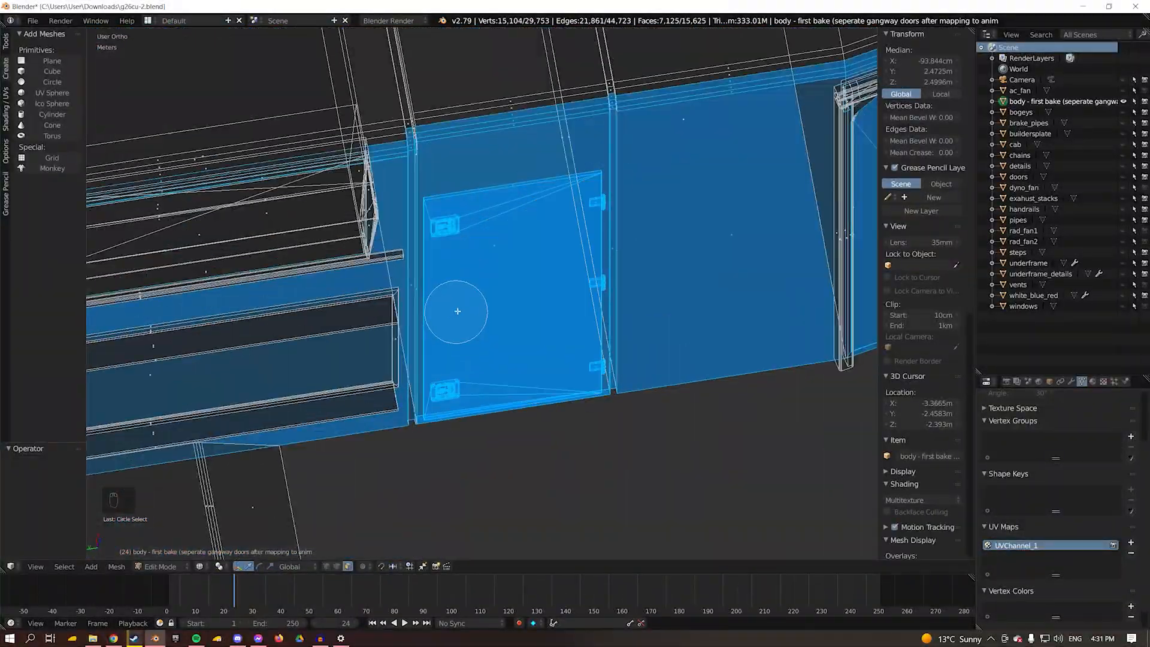
Switch to the UV Editing layout and unwrap the selected left side with Project From View in an orthographic side view.
{"action": "scroll", "coordinate": [450, 314], "scroll_direction": "down", "scroll_amount": 8}
{"action": "key", "text": "KP_1"}
{"action": "key", "text": "KP_3"}
{"action": "key", "text": "KP_9"}
{"action": "left_click", "coordinate": [148, 20]}
{"action": "left_click", "coordinate": [173, 121]}
{"action": "key", "text": "KP_3"}
{"action": "key", "text": "KP_9"}
{"action": "key", "text": "u"}
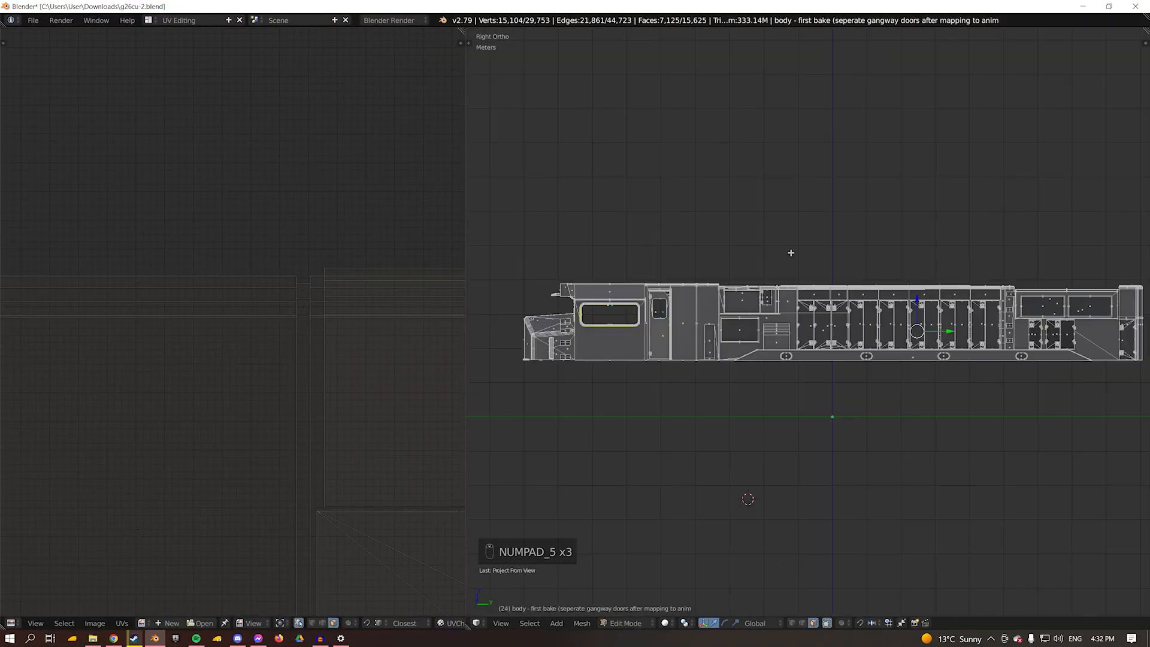
{"action": "left_click", "coordinate": [790, 252]}
Move the newly projected side UV island into the texture area, stacked with the opposite side's island.
{"action": "key", "text": "g"}
{"action": "key", "text": "g"}
{"action": "left_click", "coordinate": [183, 315]}
{"action": "key", "text": "a"}
{"action": "key", "text": "KP_3"}
{"action": "key", "text": "c"}
{"action": "left_click_drag", "start_coordinate": [386, 387], "coordinate": [116, 380]}
{"action": "key", "text": "g"}
{"action": "left_click", "coordinate": [170, 217]}
{"action": "key", "text": "a"}
Select the cab roof panels in the top orthographic view.
{"action": "scroll", "coordinate": [170, 216], "scroll_direction": "down", "scroll_amount": 4}
{"action": "middle_click_drag", "start_coordinate": [171, 216], "coordinate": [359, 357]}
{"action": "middle_click_drag", "start_coordinate": [743, 252], "coordinate": [851, 340]}
{"action": "key", "text": "KP_7"}
{"action": "scroll", "coordinate": [690, 434], "scroll_direction": "up", "scroll_amount": 5}
{"action": "right_click", "coordinate": [690, 434]}
{"action": "right_click", "coordinate": [1018, 311], "text": "ctrl"}
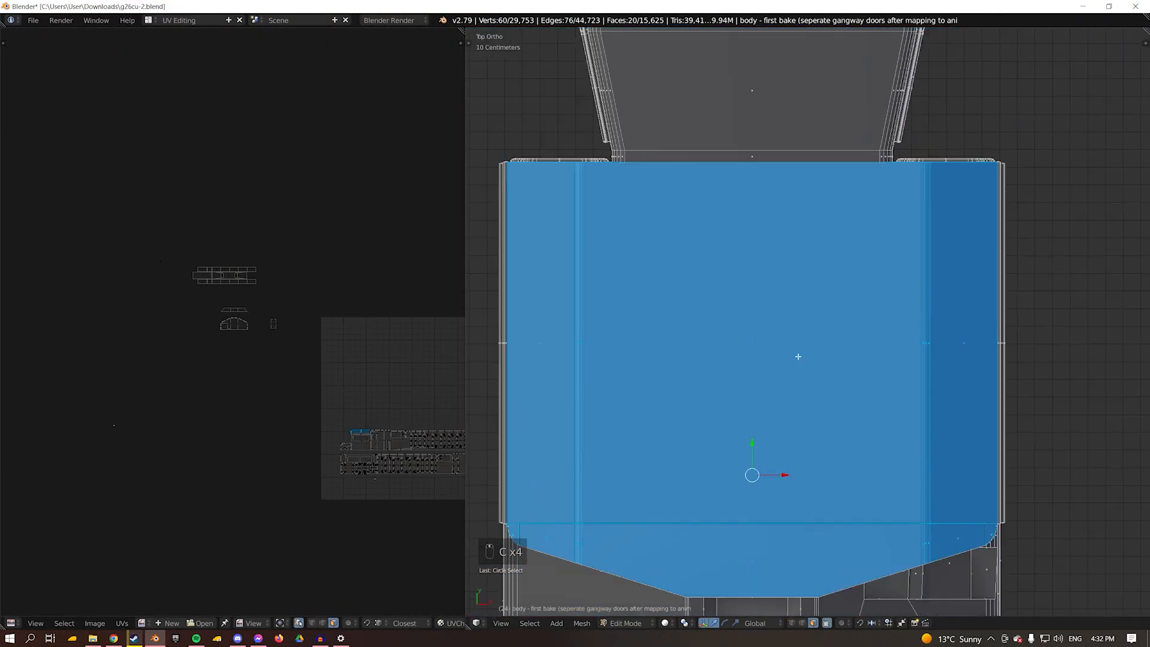
Circle-select the upper side UV island while the model is in the right orthographic view.
{"action": "middle_click_drag", "start_coordinate": [775, 367], "coordinate": [915, 359], "text": "shift"}
{"action": "scroll", "coordinate": [264, 323], "scroll_direction": "up", "scroll_amount": 8}
{"action": "middle_click_drag", "start_coordinate": [838, 359], "coordinate": [797, 282]}
{"action": "right_click", "coordinate": [795, 313]}
{"action": "key", "text": "KP_3"}
{"action": "scroll", "coordinate": [285, 329], "scroll_direction": "down", "scroll_amount": 3}
{"action": "scroll", "coordinate": [807, 321], "scroll_direction": "down", "scroll_amount": 9}
{"action": "key", "text": "c"}
{"action": "key", "text": "c"}
{"action": "left_click_drag", "start_coordinate": [156, 227], "coordinate": [403, 210]}
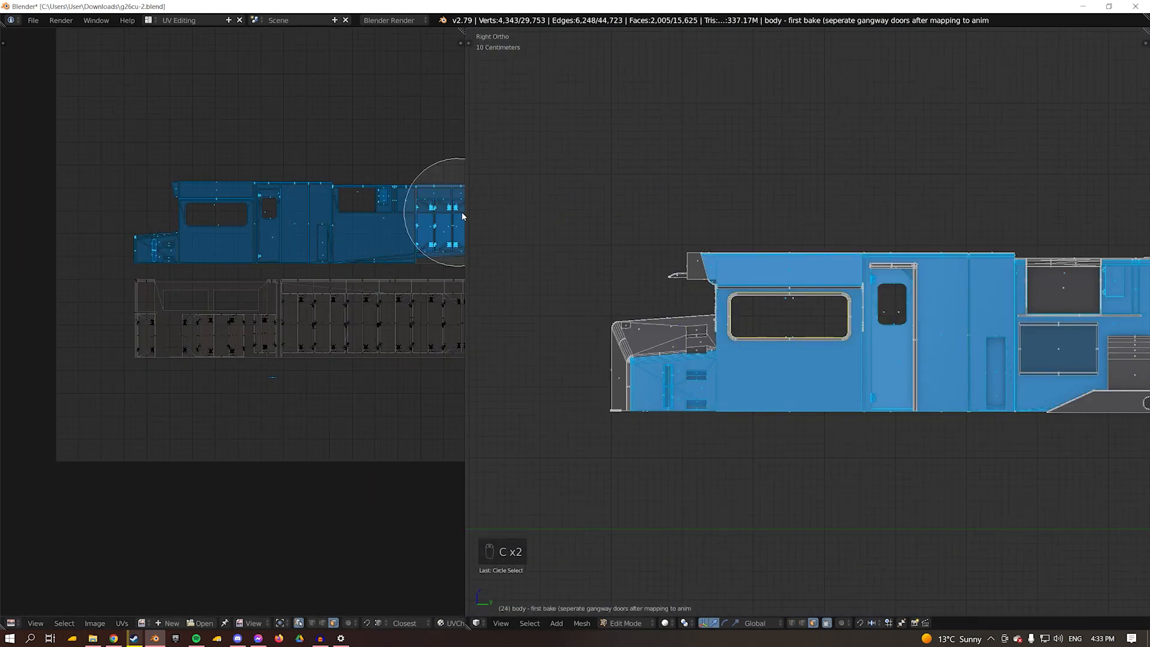
Box-select and reproject each side's UV island from its own orthographic side view, and clear the selection.
{"action": "key", "text": "b"}
{"action": "left_click_drag", "start_coordinate": [69, 217], "coordinate": [429, 300]}
{"action": "key", "text": "u"}
{"action": "key", "text": "g"}
{"action": "key", "text": "a"}
{"action": "key", "text": "KP_9"}
{"action": "key", "text": "b"}
{"action": "left_click_drag", "start_coordinate": [135, 302], "coordinate": [353, 341]}
{"action": "key", "text": "u"}
{"action": "left_click", "coordinate": [724, 297]}
{"action": "key", "text": "a"}
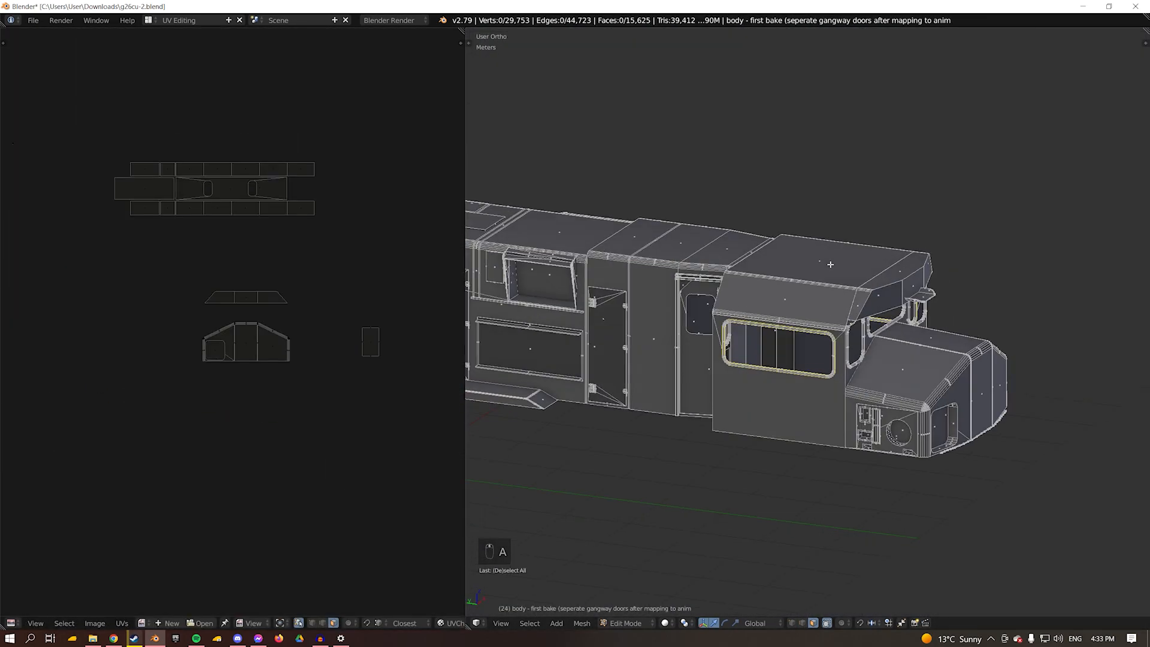
Circle-select the cab roof and the roof panels directly behind it in the top orthographic view.
{"action": "key", "text": "KP_7"}
{"action": "key", "text": "c"}
{"action": "left_click_drag", "start_coordinate": [830, 264], "coordinate": [647, 445]}
{"action": "mouse_move", "coordinate": [1048, 491]}
{"action": "middle_mouse_down", "text": "shift"}
{"action": "mouse_move", "coordinate": [769, 390]}
{"action": "mouse_move", "coordinate": [675, 495]}
{"action": "middle_mouse_up", "text": "shift"}
{"action": "key", "text": "c"}
{"action": "key", "text": "c"}
{"action": "key", "text": "c"}
{"action": "key", "text": "c"}
{"action": "key", "text": "c"}
{"action": "key", "text": "c"}
{"action": "key", "text": "c"}
{"action": "middle_click_drag", "start_coordinate": [675, 180], "coordinate": [665, 521], "text": "shift"}
{"action": "left_click_drag", "start_coordinate": [665, 521], "coordinate": [659, 206]}
{"action": "scroll", "coordinate": [659, 206], "scroll_direction": "up", "scroll_amount": 1}
{"action": "mouse_move", "coordinate": [659, 205]}
{"action": "middle_mouse_down", "text": "shift"}
{"action": "mouse_move", "coordinate": [662, 489]}
{"action": "mouse_move", "coordinate": [715, 68]}
{"action": "middle_mouse_up", "text": "shift"}
Extend the circle selection along the centre roof panels of the engine hood.
{"action": "left_click_drag", "start_coordinate": [958, 180], "coordinate": [757, 584]}
{"action": "scroll", "coordinate": [698, 78], "scroll_direction": "up", "scroll_amount": 3}
{"action": "middle_click_drag", "start_coordinate": [697, 78], "coordinate": [659, 444], "text": "shift"}
{"action": "key", "text": "c"}
{"action": "key", "text": "c"}
{"action": "key", "text": "c"}
{"action": "key", "text": "c"}
{"action": "middle_click_drag", "start_coordinate": [1030, 407], "coordinate": [801, 431], "text": "shift"}
{"action": "scroll", "coordinate": [800, 431], "scroll_direction": "up", "scroll_amount": 3}
{"action": "left_click_drag", "start_coordinate": [801, 431], "coordinate": [796, 324]}
{"action": "middle_click_drag", "start_coordinate": [796, 324], "coordinate": [710, 261], "text": "shift"}
{"action": "left_click_drag", "start_coordinate": [709, 261], "coordinate": [751, 96]}
{"action": "scroll", "coordinate": [751, 96], "scroll_direction": "down", "scroll_amount": 4}
Continue circle-selecting the hood's centre and one outer row of roof panels toward the rear end.
{"action": "mouse_move", "coordinate": [632, 67]}
{"action": "middle_mouse_down", "text": "shift"}
{"action": "mouse_move", "coordinate": [847, 293]}
{"action": "mouse_move", "coordinate": [660, 479]}
{"action": "middle_mouse_up", "text": "shift"}
{"action": "key", "text": "c"}
{"action": "key", "text": "c"}
{"action": "key", "text": "c"}
{"action": "key", "text": "c"}
{"action": "key", "text": "c"}
{"action": "key", "text": "c"}
{"action": "key", "text": "c"}
{"action": "left_click_drag", "start_coordinate": [659, 359], "coordinate": [706, 203]}
{"action": "mouse_move", "coordinate": [695, 180]}
{"action": "middle_mouse_down", "text": "shift"}
{"action": "mouse_move", "coordinate": [680, 351]}
{"action": "mouse_move", "coordinate": [722, 274]}
{"action": "mouse_move", "coordinate": [727, 455]}
{"action": "middle_mouse_up", "text": "shift"}
{"action": "key", "text": "c"}
{"action": "key", "text": "c"}
{"action": "key", "text": "c"}
{"action": "left_click_drag", "start_coordinate": [695, 419], "coordinate": [752, 331]}
{"action": "middle_click_drag", "start_coordinate": [752, 331], "coordinate": [1126, 552], "text": "shift"}
{"action": "scroll", "coordinate": [790, 354], "scroll_direction": "up", "scroll_amount": 4}
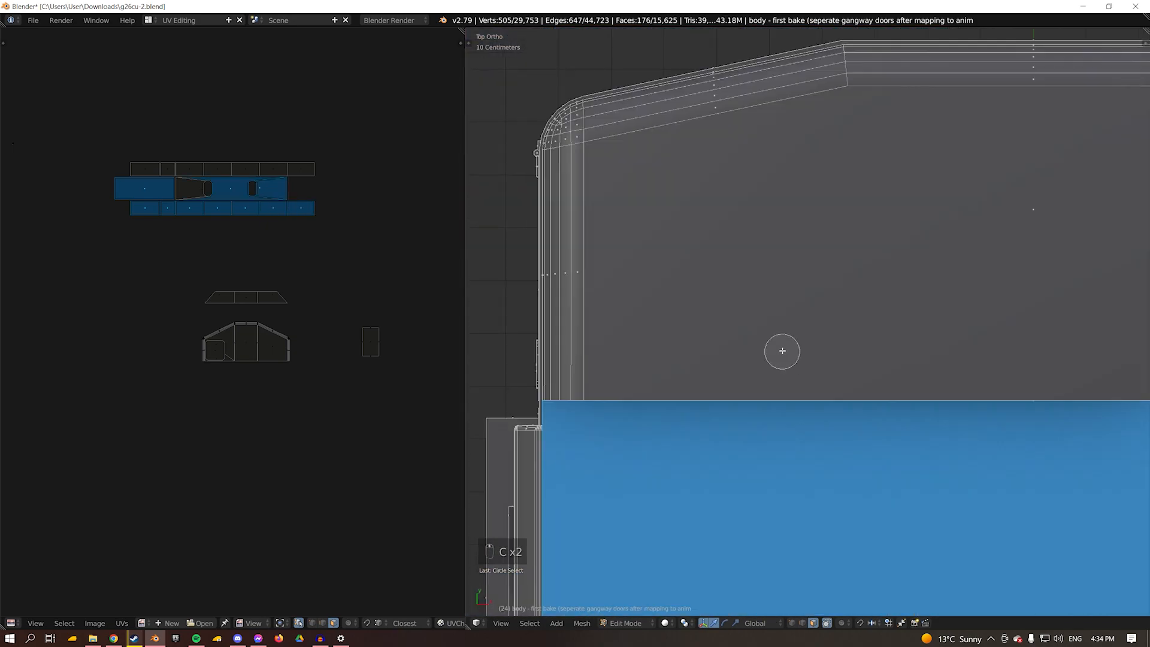
Add the rounded rear end of the roof and its adjoining corner panel to the selection.
{"action": "left_click_drag", "start_coordinate": [791, 354], "coordinate": [601, 123]}
{"action": "middle_click_drag", "start_coordinate": [600, 123], "coordinate": [207, 270], "text": "shift"}
{"action": "left_click_drag", "start_coordinate": [870, 223], "coordinate": [1101, 297]}
{"action": "middle_click_drag", "start_coordinate": [1100, 297], "coordinate": [783, 393], "text": "shift"}
{"action": "left_click_drag", "start_coordinate": [783, 393], "coordinate": [736, 393]}
{"action": "scroll", "coordinate": [783, 393], "scroll_direction": "down", "scroll_amount": 6}
{"action": "key", "text": "c"}
{"action": "key", "text": "c"}
{"action": "left_click_drag", "start_coordinate": [852, 501], "coordinate": [827, 593]}
{"action": "middle_click_drag", "start_coordinate": [826, 593], "coordinate": [783, 459], "text": "shift"}
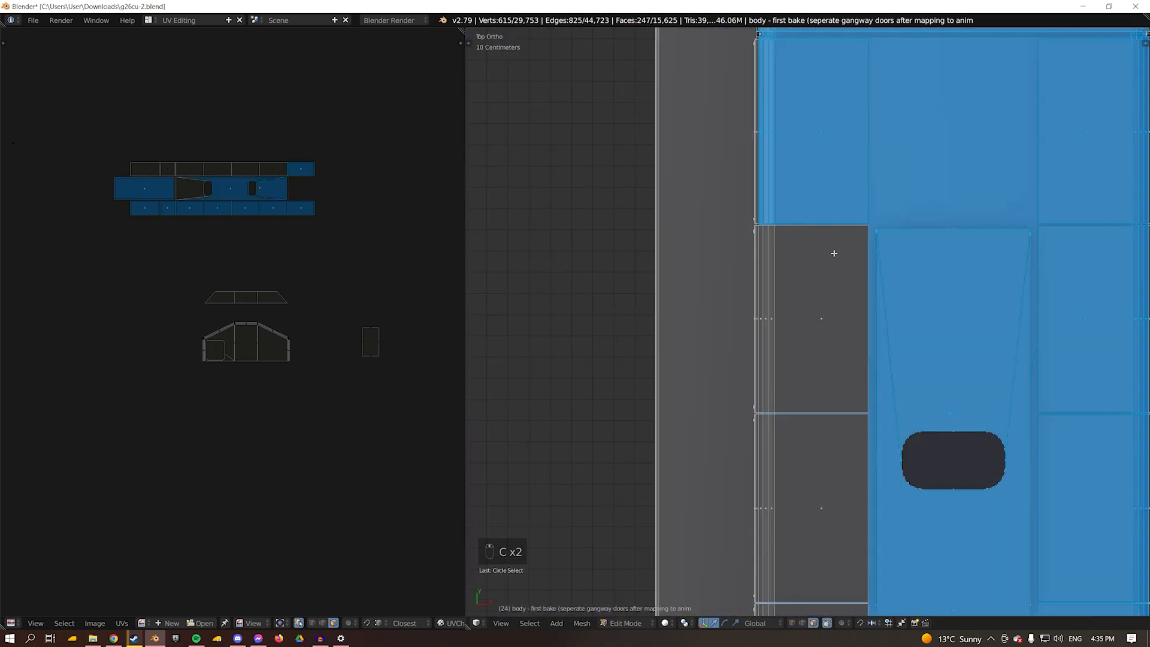
Add the remaining outer row of roof panels along the other edge of the hood to the selection.
{"action": "scroll", "coordinate": [782, 459], "scroll_direction": "up", "scroll_amount": 2}
{"action": "mouse_move", "coordinate": [814, 455]}
{"action": "left_mouse_down"}
{"action": "mouse_move", "coordinate": [947, 420]}
{"action": "mouse_move", "coordinate": [814, 575]}
{"action": "left_mouse_up"}
{"action": "scroll", "coordinate": [814, 539], "scroll_direction": "up", "scroll_amount": 1}
{"action": "middle_click_drag", "start_coordinate": [814, 539], "coordinate": [763, 332], "text": "shift"}
{"action": "left_click", "coordinate": [762, 332]}
{"action": "scroll", "coordinate": [763, 331], "scroll_direction": "down", "scroll_amount": 10}
{"action": "middle_click_drag", "start_coordinate": [299, 239], "coordinate": [232, 248]}
{"action": "middle_click_drag", "start_coordinate": [809, 331], "coordinate": [854, 246]}
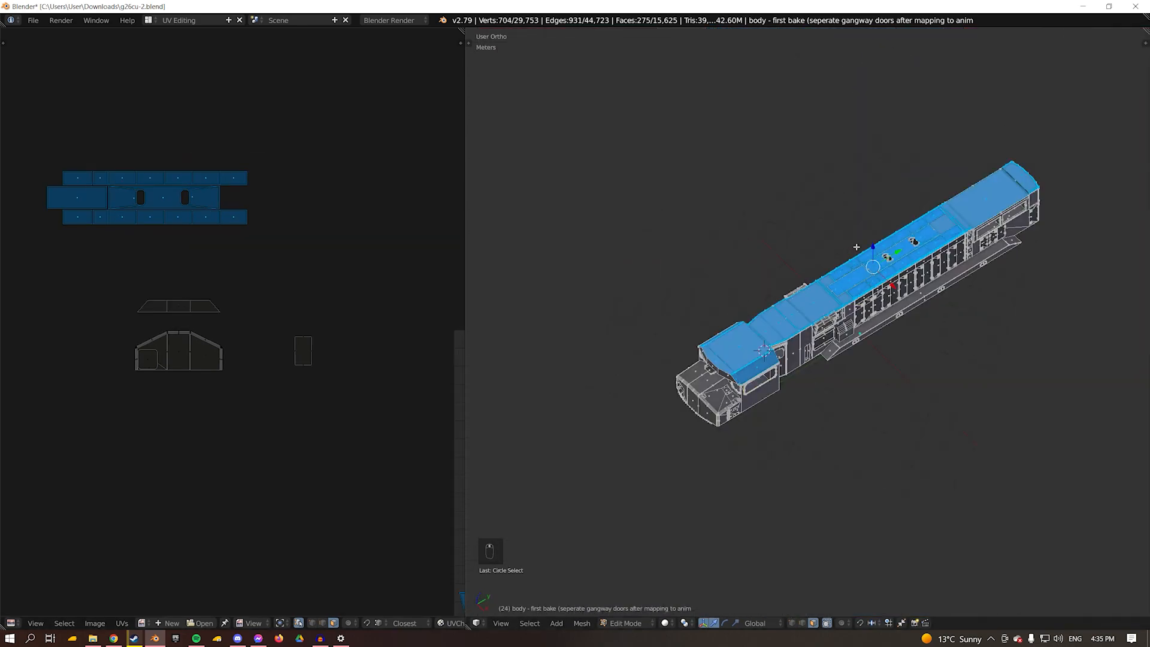
{"action": "key", "text": "KP_5"}
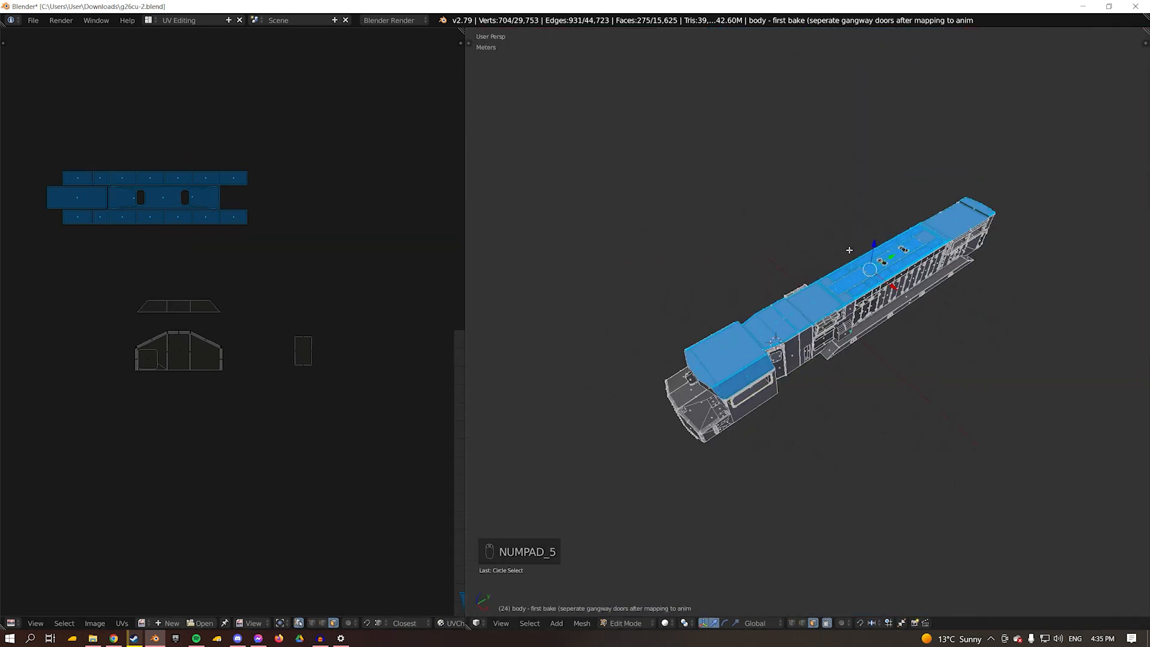
Box-deselect the faces lying in the two side UV islands so only the separate roof islands stay selected.
{"action": "middle_click_drag", "start_coordinate": [241, 251], "coordinate": [159, 228]}
{"action": "scroll", "coordinate": [221, 258], "scroll_direction": "down", "scroll_amount": 5}
{"action": "middle_click_drag", "start_coordinate": [264, 344], "coordinate": [151, 322]}
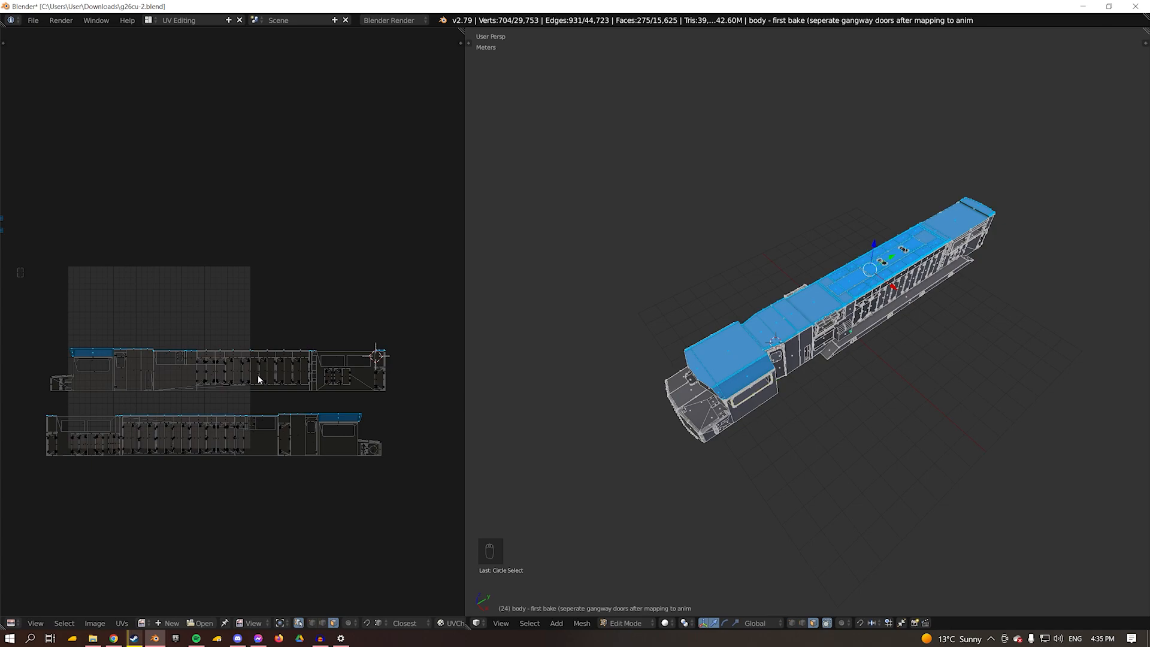
{"action": "key", "text": "b"}
{"action": "left_click_drag", "start_coordinate": [24, 327], "coordinate": [411, 478]}
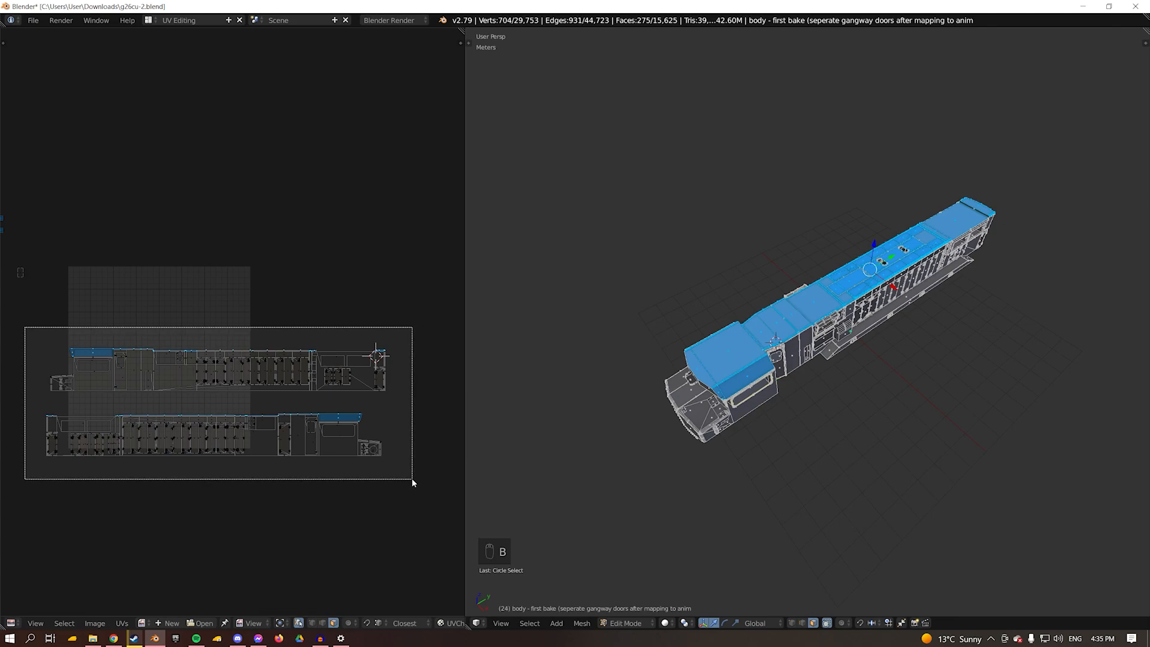
{"action": "middle_click_drag", "start_coordinate": [412, 478], "coordinate": [411, 478]}
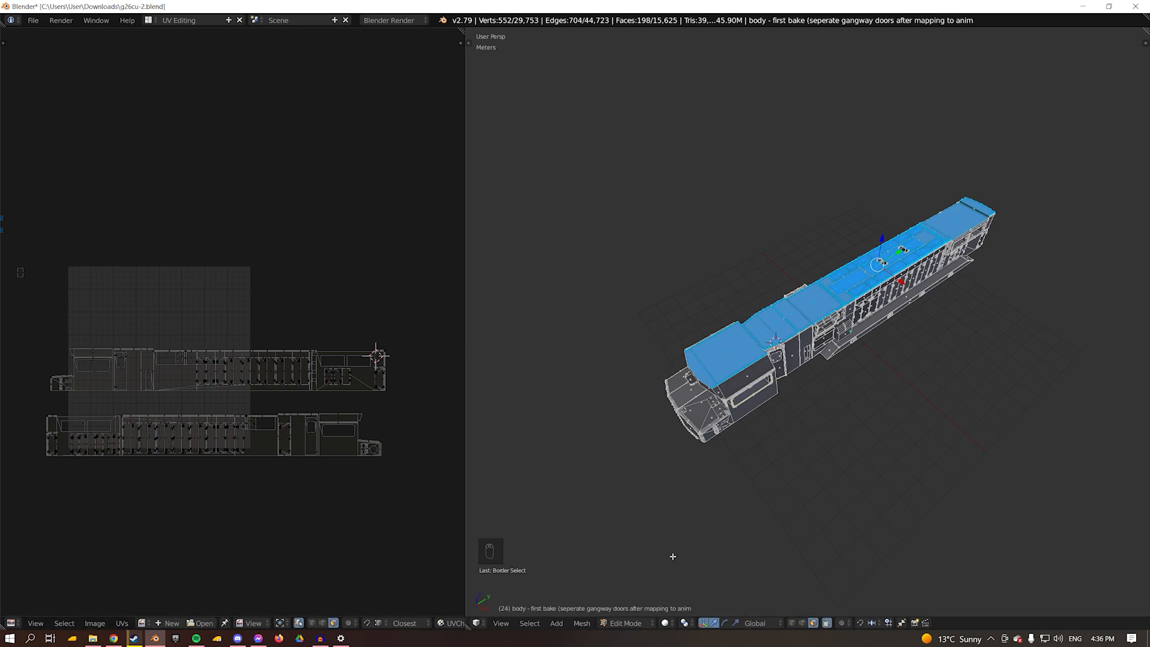
{"action": "scroll", "coordinate": [113, 367], "scroll_direction": "down", "scroll_amount": 3}
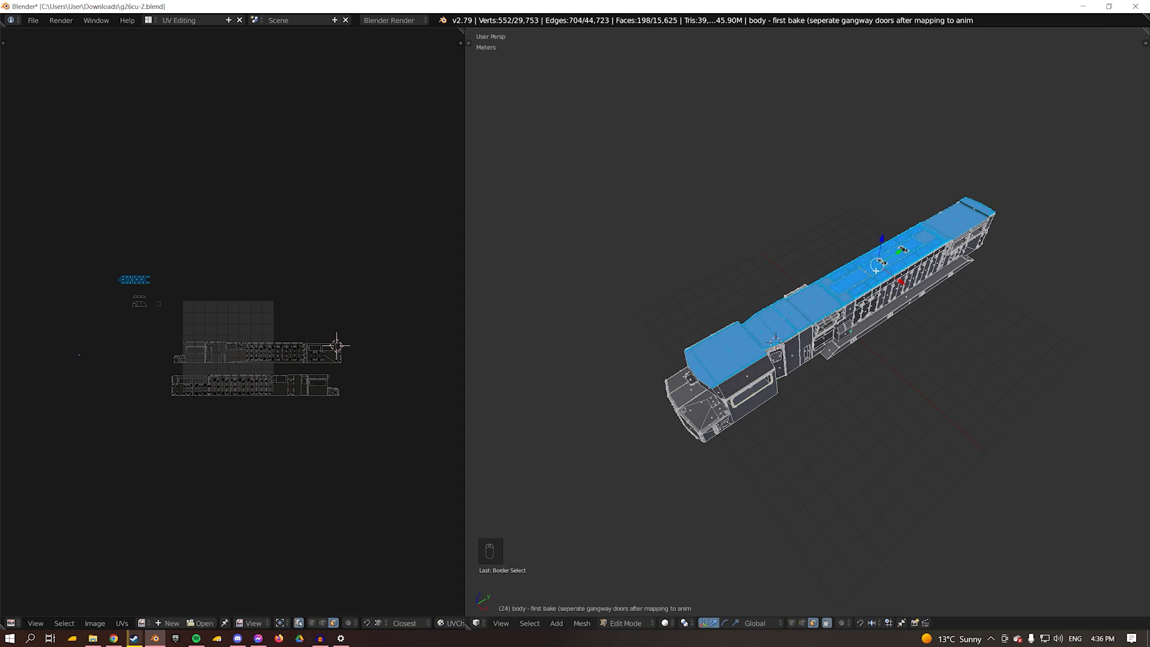
Set an orthographic top view rotated so the locomotive lies lengthwise across the viewport.
{"action": "key", "text": "KP_5"}
{"action": "key", "text": "KP_5"}
{"action": "key", "text": "KP_5"}
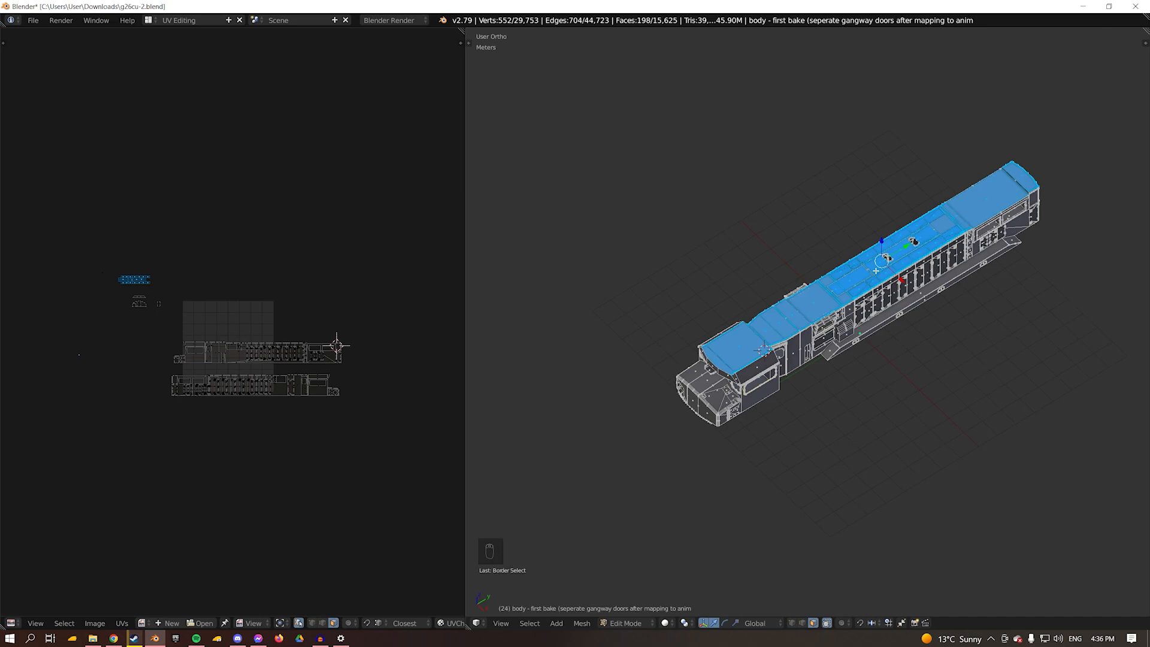
{"action": "key", "text": "KP_7"}
{"action": "key", "text": "KP_6"}
{"action": "key", "text": "KP_6"}
{"action": "key", "text": "KP_6"}
{"action": "key", "text": "KP_6"}
{"action": "key", "text": "KP_6"}
{"action": "key", "text": "KP_6"}
{"action": "key", "text": "KP_6"}
{"action": "key", "text": "KP_6"}
{"action": "key", "text": "KP_6"}
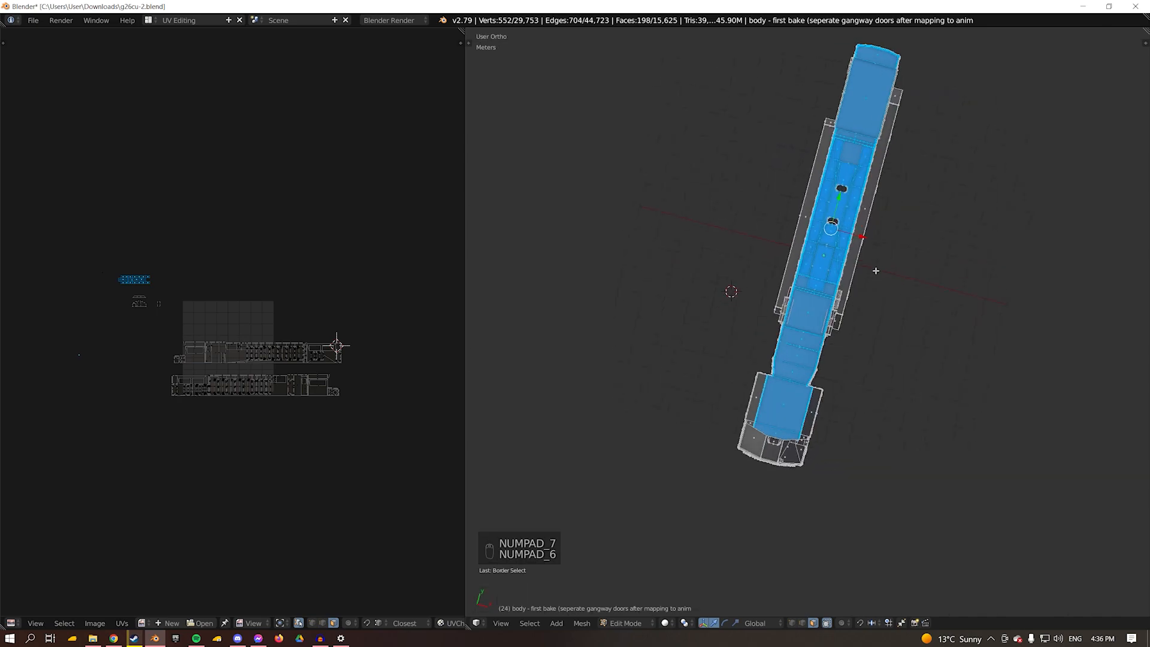
{"action": "mouse_move", "coordinate": [843, 322]}
{"action": "middle_mouse_down", "text": "shift"}
{"action": "mouse_move", "coordinate": [695, 345]}
{"action": "mouse_move", "coordinate": [838, 311]}
{"action": "middle_mouse_up", "text": "shift"}
{"action": "scroll", "coordinate": [839, 311], "scroll_direction": "up", "scroll_amount": 4}
{"action": "scroll", "coordinate": [1075, 259], "scroll_direction": "up", "scroll_amount": 3}
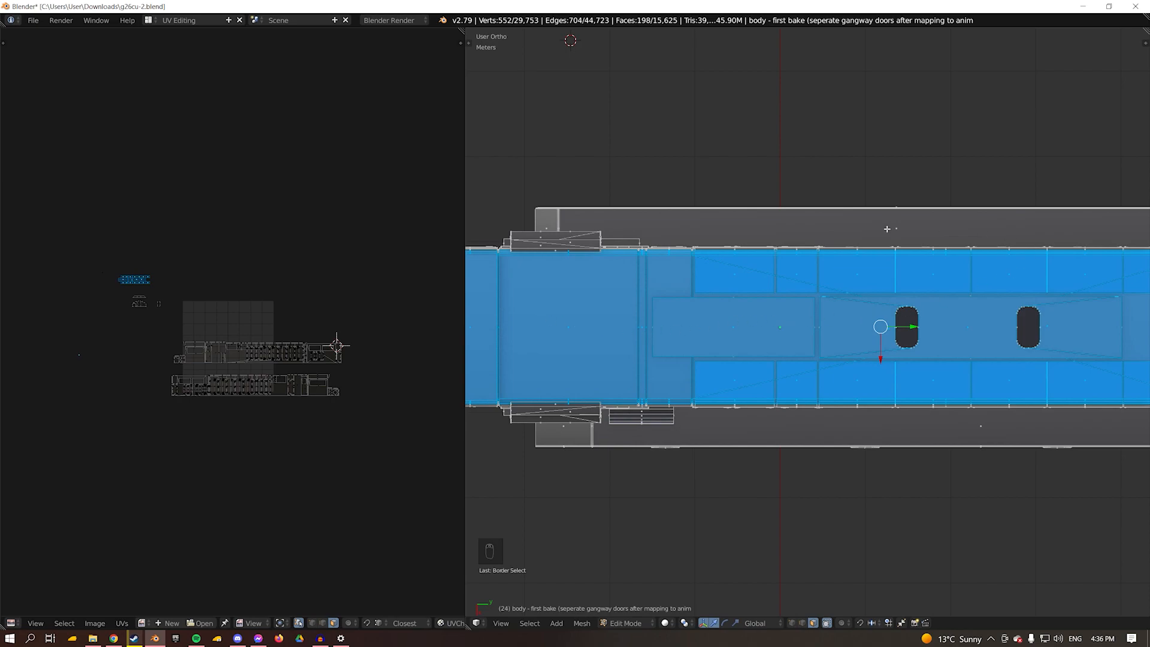
{"action": "middle_click_drag", "start_coordinate": [752, 309], "coordinate": [912, 204]}
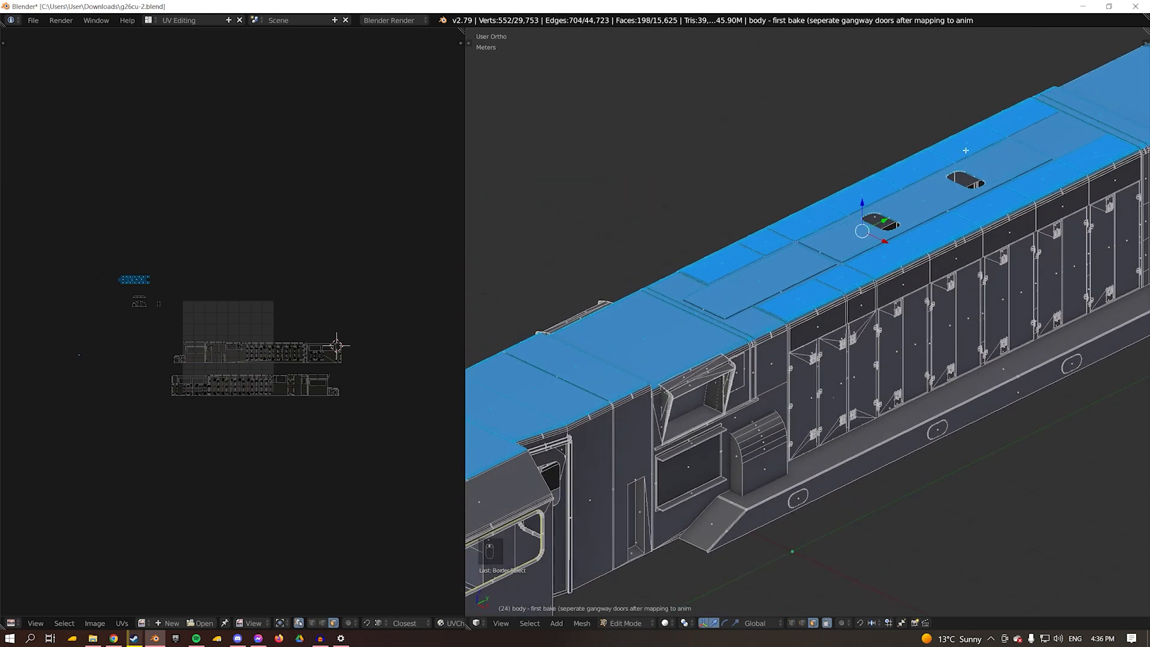
{"action": "middle_click_drag", "start_coordinate": [879, 333], "coordinate": [778, 497]}
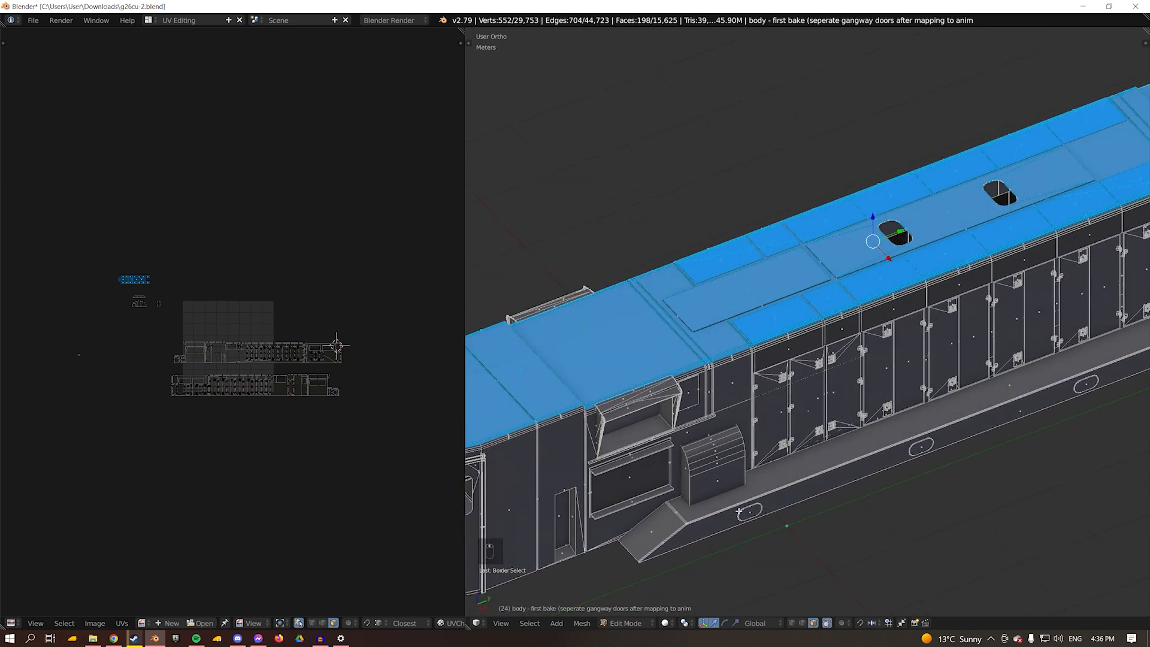
{"action": "scroll", "coordinate": [156, 357], "scroll_direction": "up", "scroll_amount": 5}
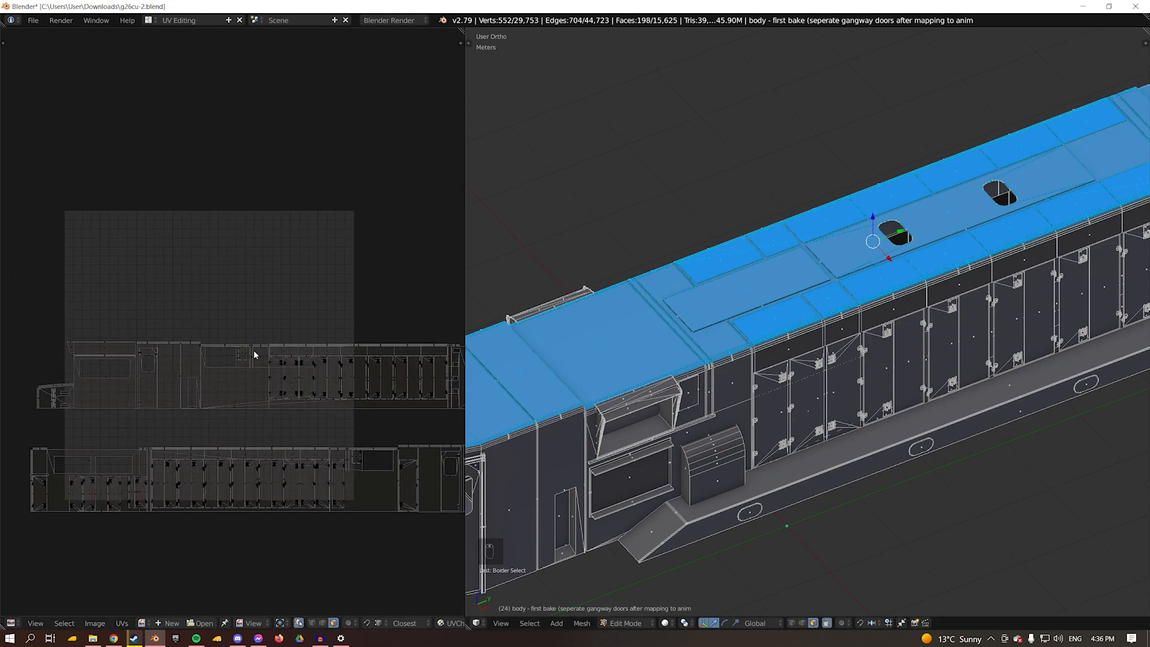
{"action": "scroll", "coordinate": [124, 233], "scroll_direction": "down", "scroll_amount": 3}
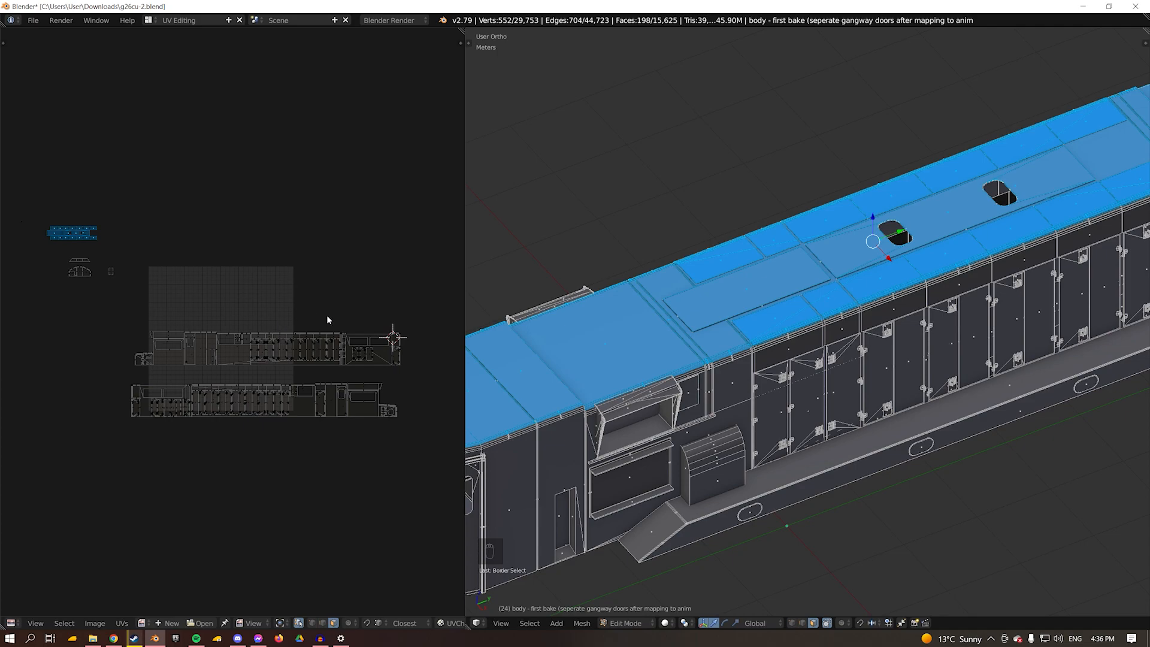
{"action": "scroll", "coordinate": [787, 376], "scroll_direction": "up", "scroll_amount": 2}
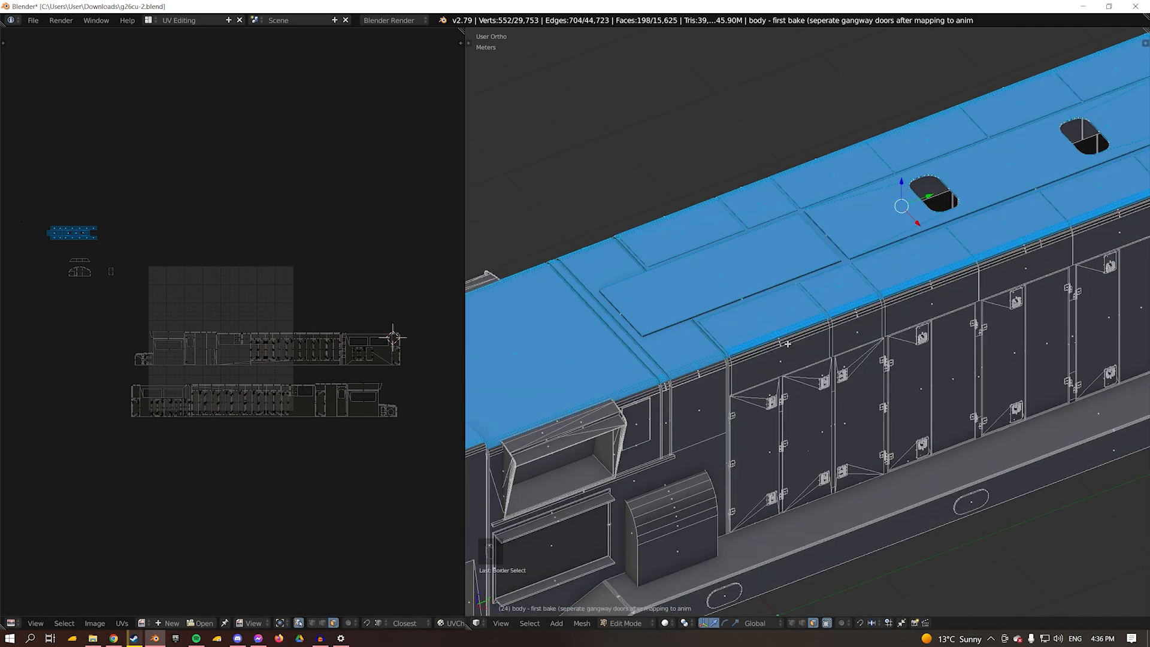
{"action": "middle_click_drag", "start_coordinate": [787, 376], "coordinate": [763, 251]}
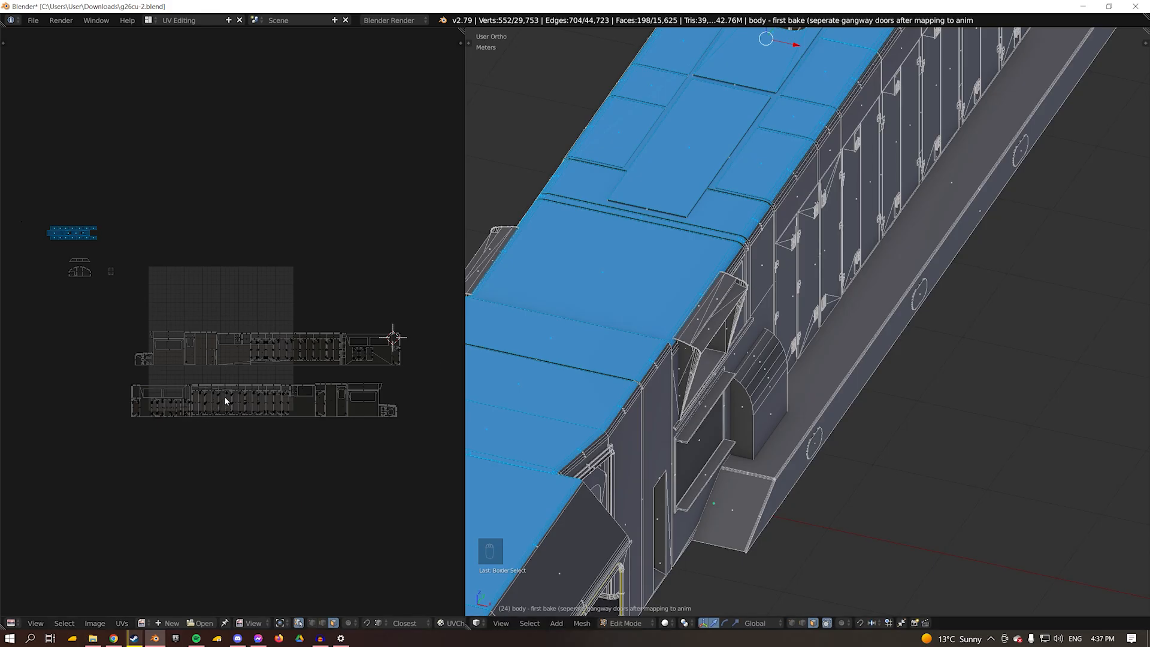
Circle-select the missing narrow faces along the edge of the roof.
{"action": "scroll", "coordinate": [666, 181], "scroll_direction": "up", "scroll_amount": 5}
{"action": "mouse_move", "coordinate": [736, 236]}
{"action": "middle_mouse_down"}
{"action": "mouse_move", "coordinate": [659, 252]}
{"action": "mouse_move", "coordinate": [689, 348]}
{"action": "mouse_move", "coordinate": [839, 336]}
{"action": "mouse_move", "coordinate": [760, 331]}
{"action": "mouse_move", "coordinate": [929, 350]}
{"action": "mouse_move", "coordinate": [850, 395]}
{"action": "middle_mouse_up"}
{"action": "key", "text": "z"}
{"action": "key", "text": "z"}
{"action": "key", "text": "c"}
{"action": "left_click", "coordinate": [852, 326]}
{"action": "scroll", "coordinate": [760, 332], "scroll_direction": "down", "scroll_amount": 3}
{"action": "scroll", "coordinate": [929, 350], "scroll_direction": "up", "scroll_amount": 5}
{"action": "key", "text": "c"}
{"action": "left_click_drag", "start_coordinate": [850, 396], "coordinate": [817, 405]}
{"action": "middle_click_drag", "start_coordinate": [816, 405], "coordinate": [717, 315]}
{"action": "key", "text": "c"}
{"action": "left_click_drag", "start_coordinate": [716, 316], "coordinate": [670, 262]}
Continue adding the missing roof edge faces further along the body.
{"action": "middle_click_drag", "start_coordinate": [670, 261], "coordinate": [526, 191]}
{"action": "key", "text": "c"}
{"action": "left_click_drag", "start_coordinate": [526, 190], "coordinate": [659, 198]}
{"action": "scroll", "coordinate": [658, 197], "scroll_direction": "down", "scroll_amount": 6}
{"action": "mouse_move", "coordinate": [659, 197]}
{"action": "middle_mouse_down"}
{"action": "mouse_move", "coordinate": [928, 311]}
{"action": "mouse_move", "coordinate": [737, 419]}
{"action": "mouse_move", "coordinate": [914, 336]}
{"action": "mouse_move", "coordinate": [835, 321]}
{"action": "mouse_move", "coordinate": [1045, 370]}
{"action": "mouse_move", "coordinate": [854, 469]}
{"action": "mouse_move", "coordinate": [903, 334]}
{"action": "mouse_move", "coordinate": [522, 406]}
{"action": "mouse_move", "coordinate": [802, 323]}
{"action": "middle_mouse_up"}
{"action": "scroll", "coordinate": [521, 406], "scroll_direction": "down", "scroll_amount": 4}
{"action": "key", "text": "c"}
{"action": "scroll", "coordinate": [522, 406], "scroll_direction": "up", "scroll_amount": 4}
{"action": "key", "text": "c"}
{"action": "middle_click_drag", "start_coordinate": [802, 323], "coordinate": [621, 326]}
{"action": "right_click", "coordinate": [713, 328]}
Complete the roof selection with circle select and return to the lengthwise orthographic top view.
{"action": "key", "text": "KP_1"}
{"action": "key", "text": "KP_9"}
{"action": "scroll", "coordinate": [870, 394], "scroll_direction": "down", "scroll_amount": 5}
{"action": "middle_click_drag", "start_coordinate": [871, 394], "coordinate": [718, 353]}
{"action": "key", "text": "c"}
{"action": "key", "text": "c"}
{"action": "middle_click_drag", "start_coordinate": [718, 353], "coordinate": [630, 289]}
{"action": "key", "text": "c"}
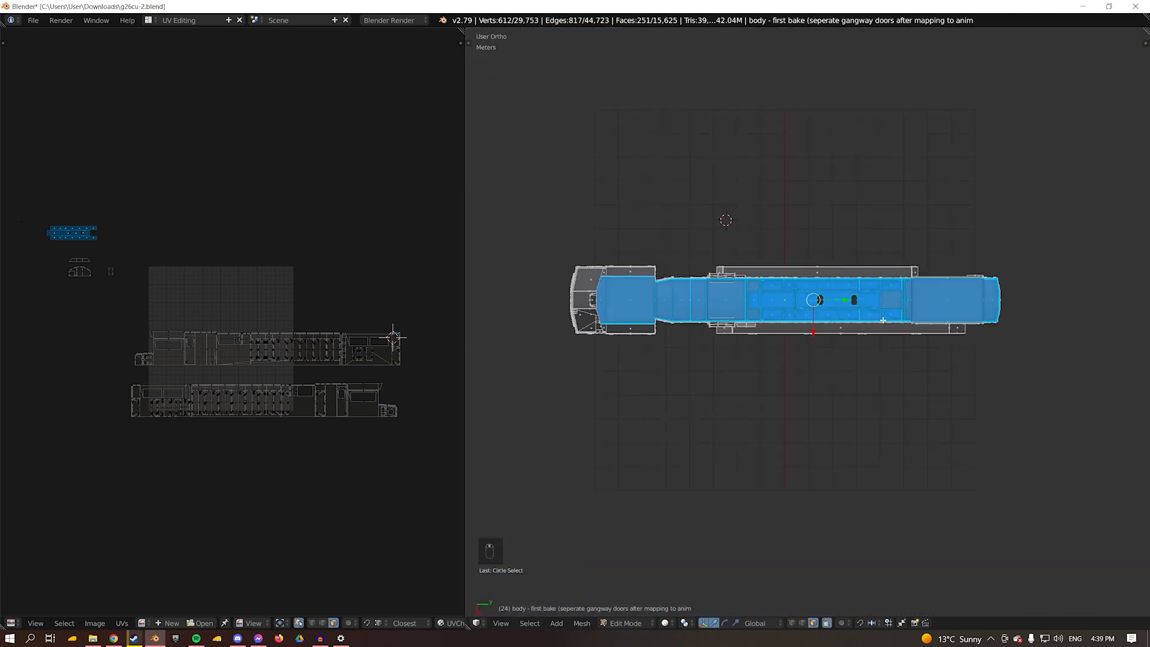
Unwrap the selected roof with Project From View and move its island into the upper texture area, above the side islands.
{"action": "scroll", "coordinate": [313, 295], "scroll_direction": "up", "scroll_amount": 2}
{"action": "key", "text": "g"}
{"action": "left_click", "coordinate": [313, 295]}
{"action": "middle_click_drag", "start_coordinate": [718, 299], "coordinate": [803, 287]}
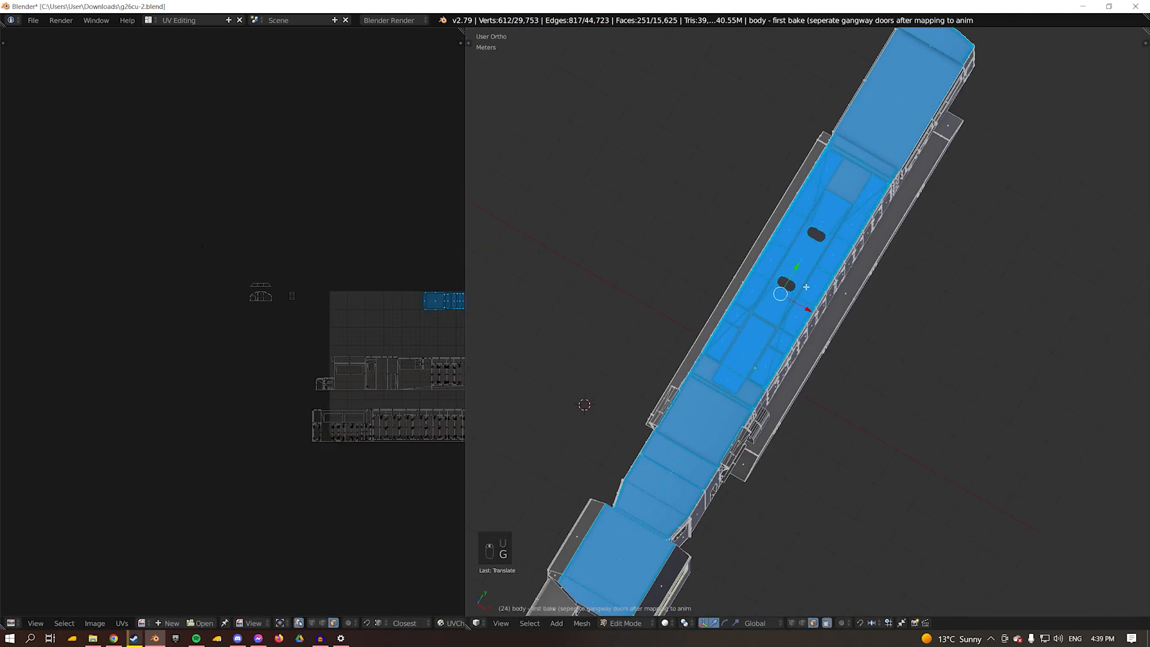
Clear the selection and circle-select the front faces of the nose and cab in front orthographic view.
{"action": "key", "text": "a"}
{"action": "key", "text": "KP_1"}
{"action": "key", "text": "c"}
{"action": "left_click_drag", "start_coordinate": [860, 405], "coordinate": [928, 324]}
{"action": "right_click", "coordinate": [928, 324]}
{"action": "key", "text": "KP_3"}
{"action": "key", "text": "KP_1"}
{"action": "middle_click_drag", "start_coordinate": [919, 414], "coordinate": [654, 421], "text": "shift"}
{"action": "key", "text": "c"}
{"action": "left_click", "coordinate": [654, 421]}
{"action": "scroll", "coordinate": [749, 360], "scroll_direction": "down", "scroll_amount": 2}
{"action": "key", "text": "c"}
Add the remaining nose and cab front faces to the selection and return to front orthographic view.
{"action": "middle_click_drag", "start_coordinate": [837, 306], "coordinate": [695, 419], "text": "shift"}
{"action": "key", "text": "c"}
{"action": "left_click_drag", "start_coordinate": [850, 180], "coordinate": [695, 184]}
{"action": "middle_click_drag", "start_coordinate": [696, 184], "coordinate": [886, 308], "text": "shift"}
{"action": "left_click_drag", "start_coordinate": [886, 307], "coordinate": [551, 270]}
{"action": "key", "text": "KP_1"}
{"action": "scroll", "coordinate": [1067, 272], "scroll_direction": "down", "scroll_amount": 9}
{"action": "middle_click_drag", "start_coordinate": [1068, 272], "coordinate": [783, 354]}
{"action": "key", "text": "KP_3"}
{"action": "key", "text": "KP_1"}
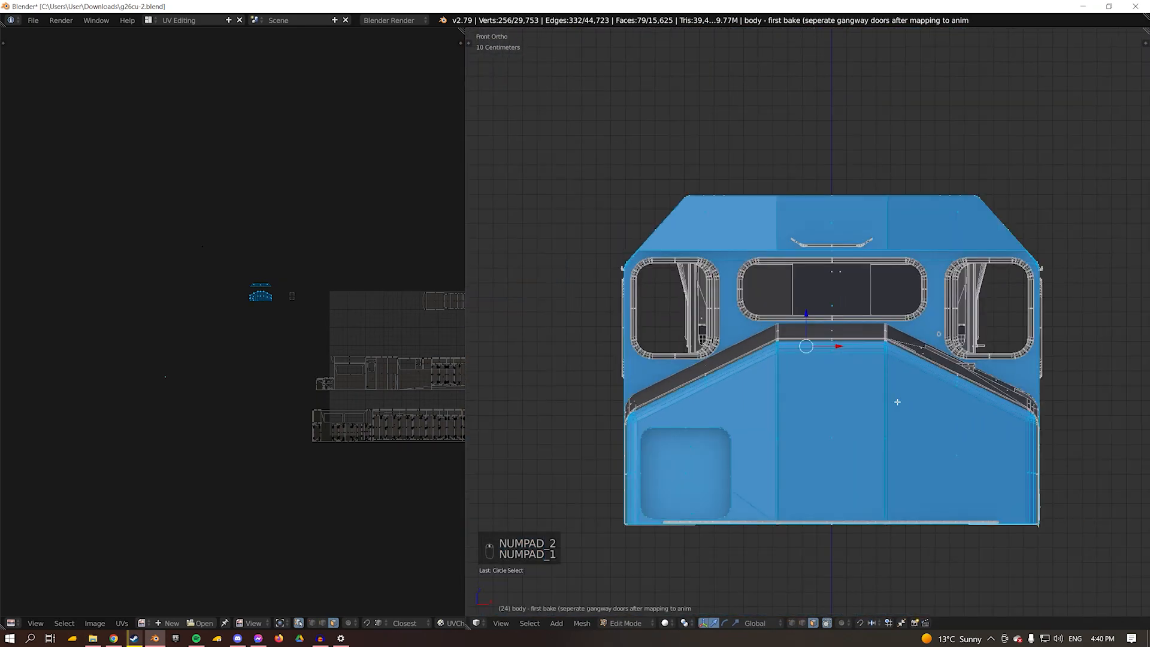
Unwrap the front faces with Project From View, move their island beside the texture area and deselect everything.
{"action": "key", "text": "u"}
{"action": "left_click", "coordinate": [1102, 426]}
{"action": "middle_click_drag", "start_coordinate": [313, 336], "coordinate": [192, 301]}
{"action": "key", "text": "g"}
{"action": "key", "text": "a"}
Circle-select the faces of the cab's rear wall.
{"action": "key", "text": "c"}
{"action": "middle_click_drag", "start_coordinate": [958, 359], "coordinate": [695, 305]}
{"action": "key", "text": "c"}
{"action": "left_click", "coordinate": [695, 305]}
{"action": "key", "text": "z"}
{"action": "key", "text": "z"}
{"action": "middle_click_drag", "start_coordinate": [919, 300], "coordinate": [860, 287]}
Unwrap the cab's rear wall with Project From View in back orthographic view and place its island above the front island.
{"action": "key", "text": "KP_9"}
{"action": "key", "text": "u"}
{"action": "key", "text": "u"}
{"action": "scroll", "coordinate": [279, 317], "scroll_direction": "down", "scroll_amount": 5}
{"action": "key", "text": "g"}
Circle-select the large panels on the end of the long hood in back orthographic view.
{"action": "scroll", "coordinate": [394, 283], "scroll_direction": "down", "scroll_amount": 5}
{"action": "key", "text": "c"}
{"action": "left_click_drag", "start_coordinate": [839, 252], "coordinate": [929, 287]}
{"action": "scroll", "coordinate": [929, 288], "scroll_direction": "up", "scroll_amount": 8}
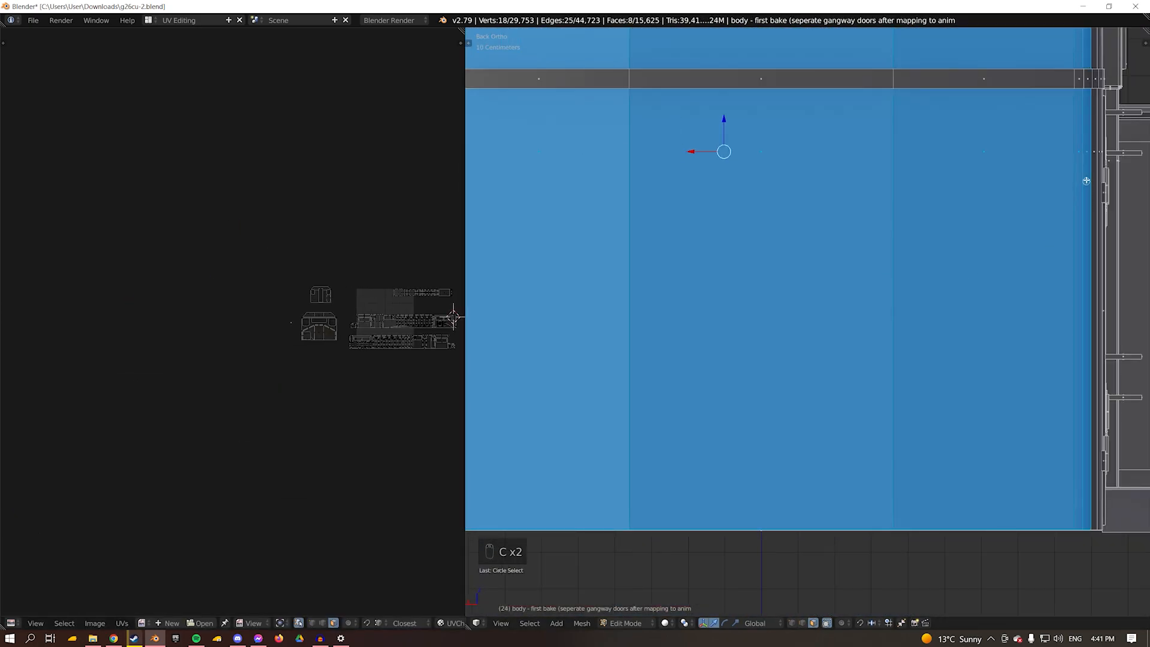
Add the horizontal strip and the narrow edge faces of the long hood's end to the selection.
{"action": "middle_click_drag", "start_coordinate": [649, 185], "coordinate": [870, 388], "text": "shift"}
{"action": "middle_click_drag", "start_coordinate": [737, 72], "coordinate": [719, 419], "text": "shift"}
{"action": "scroll", "coordinate": [718, 419], "scroll_direction": "up", "scroll_amount": 3}
{"action": "left_click_drag", "start_coordinate": [575, 258], "coordinate": [993, 257]}
{"action": "scroll", "coordinate": [993, 257], "scroll_direction": "down", "scroll_amount": 2}
{"action": "middle_click_drag", "start_coordinate": [1052, 575], "coordinate": [911, 249], "text": "shift"}
{"action": "left_click_drag", "start_coordinate": [983, 179], "coordinate": [982, 249]}
{"action": "middle_click_drag", "start_coordinate": [911, 249], "coordinate": [809, 324], "text": "shift"}
{"action": "scroll", "coordinate": [419, 326], "scroll_direction": "up", "scroll_amount": 18}
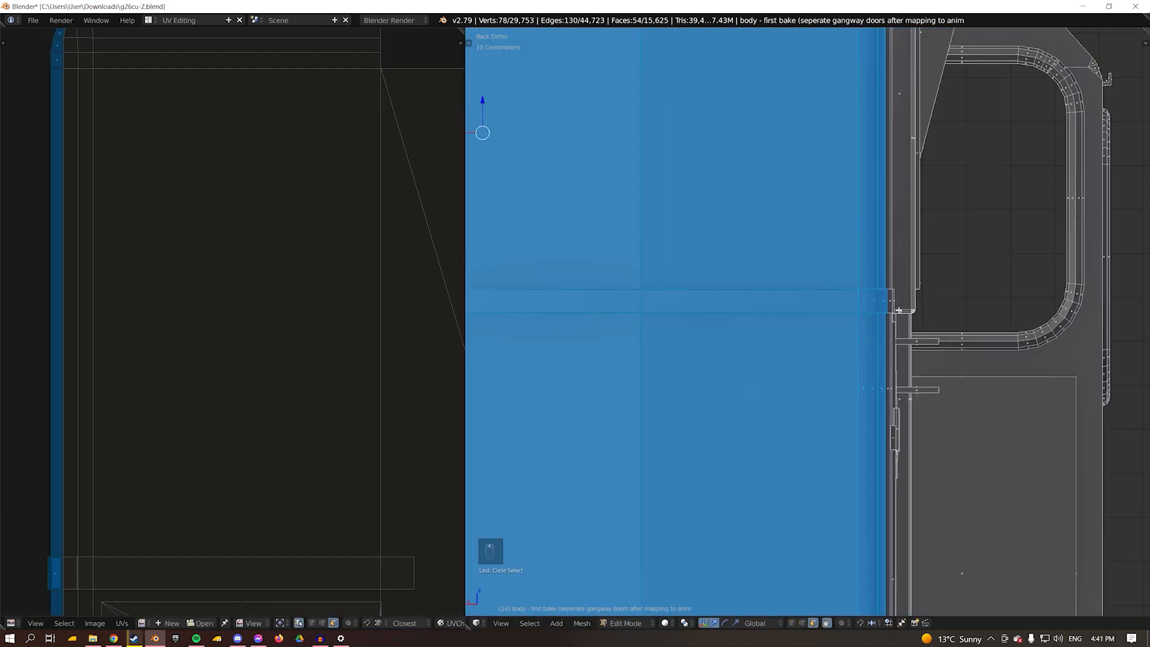
Unwrap the hood end with Project From View, move its island below the front island and deselect everything.
{"action": "scroll", "coordinate": [192, 252], "scroll_direction": "down", "scroll_amount": 7}
{"action": "middle_click_drag", "start_coordinate": [659, 299], "coordinate": [1063, 283], "text": "shift"}
{"action": "middle_click_drag", "start_coordinate": [419, 179], "coordinate": [369, 148]}
{"action": "scroll", "coordinate": [370, 148], "scroll_direction": "up", "scroll_amount": 7}
{"action": "scroll", "coordinate": [847, 145], "scroll_direction": "down", "scroll_amount": 4}
{"action": "middle_click_drag", "start_coordinate": [847, 145], "coordinate": [841, 310], "text": "shift"}
{"action": "scroll", "coordinate": [785, 183], "scroll_direction": "up", "scroll_amount": 6}
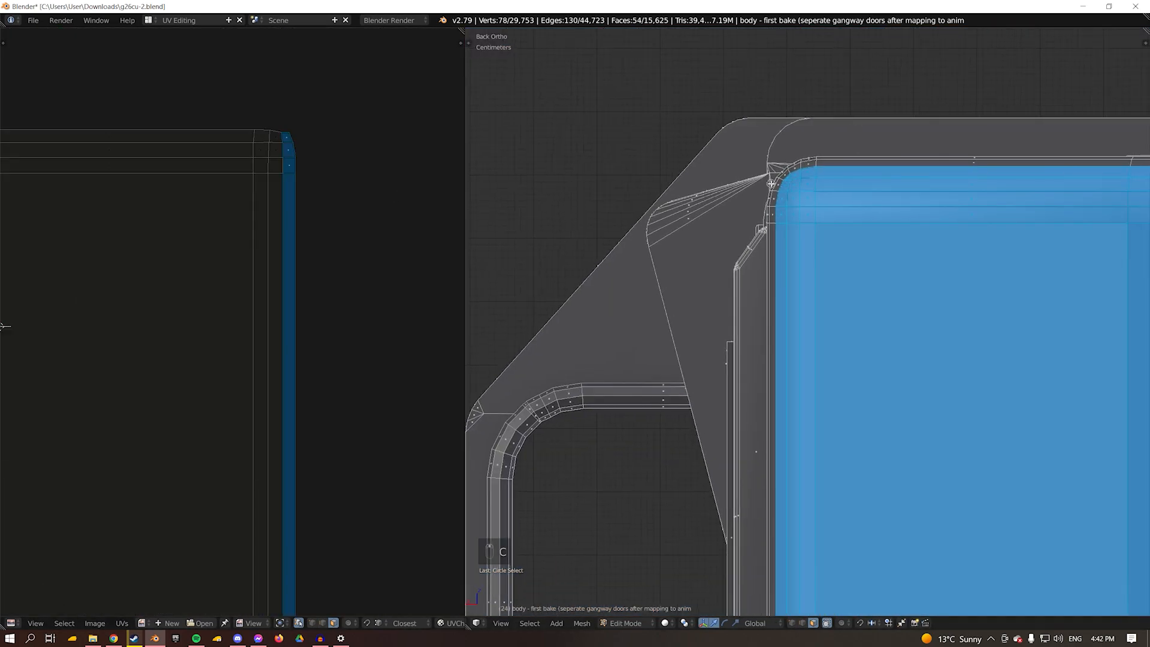
{"action": "scroll", "coordinate": [232, 321], "scroll_direction": "down", "scroll_amount": 9}
{"action": "scroll", "coordinate": [854, 287], "scroll_direction": "down", "scroll_amount": 8}
{"action": "key", "text": "u"}
{"action": "left_click", "coordinate": [854, 287]}
{"action": "scroll", "coordinate": [306, 334], "scroll_direction": "down", "scroll_amount": 5}
{"action": "key", "text": "a"}
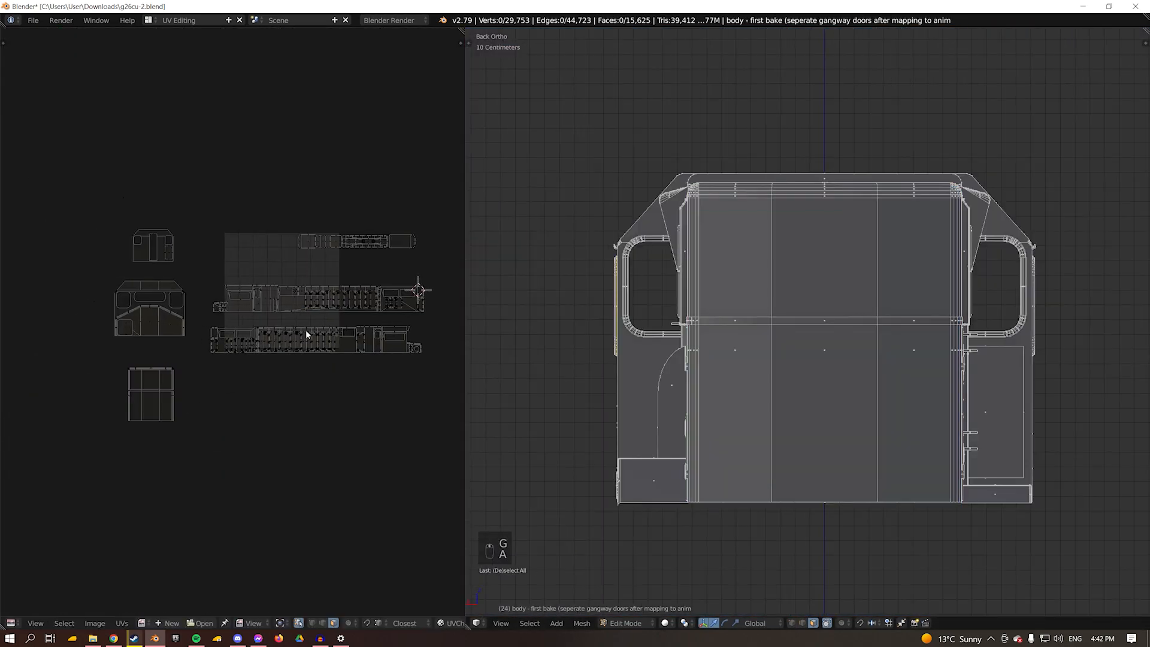
Border-select the lower side island and frame the cab end of that side in left orthographic view.
{"action": "middle_click_drag", "start_coordinate": [874, 305], "coordinate": [857, 321]}
{"action": "key", "text": "KP_5"}
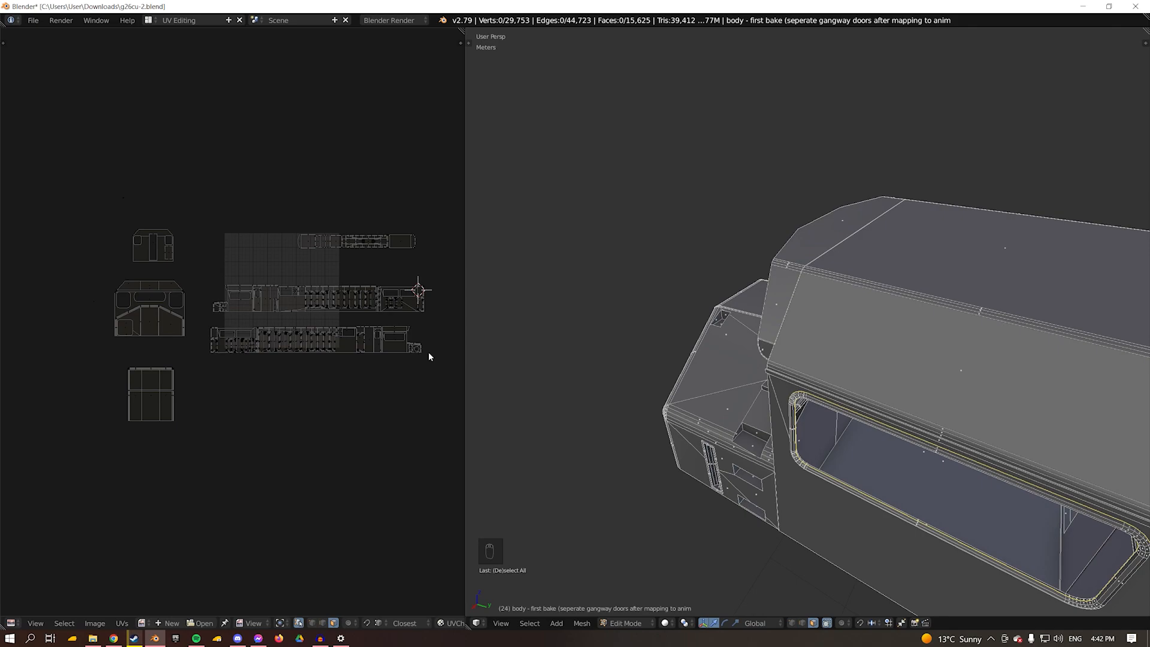
{"action": "key", "text": "KP_3"}
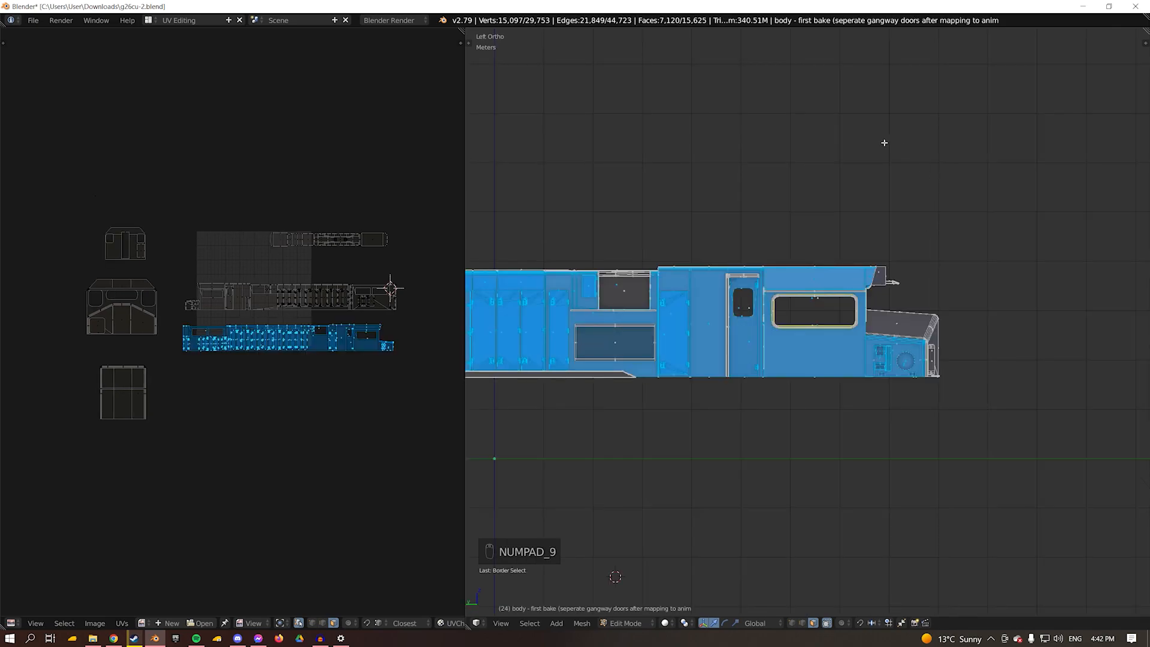
{"action": "scroll", "coordinate": [839, 316], "scroll_direction": "down", "scroll_amount": 6}
{"action": "scroll", "coordinate": [842, 313], "scroll_direction": "up", "scroll_amount": 7}
{"action": "scroll", "coordinate": [842, 310], "scroll_direction": "down", "scroll_amount": 3}
{"action": "scroll", "coordinate": [836, 306], "scroll_direction": "up", "scroll_amount": 1}
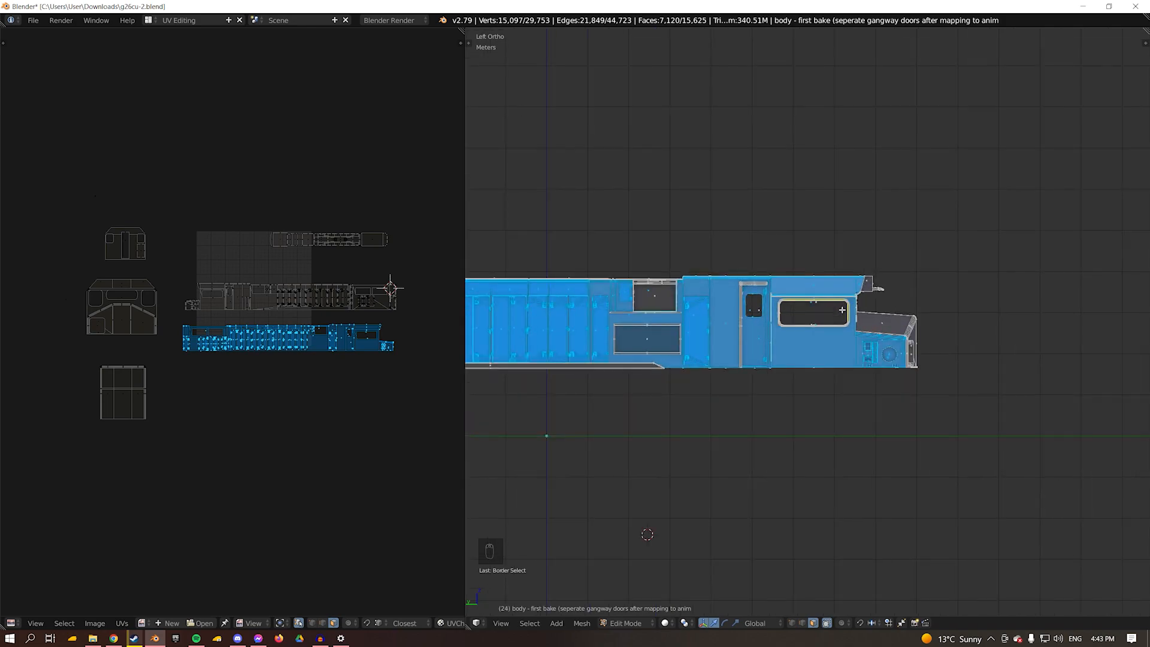
{"action": "scroll", "coordinate": [829, 312], "scroll_direction": "up", "scroll_amount": 4}
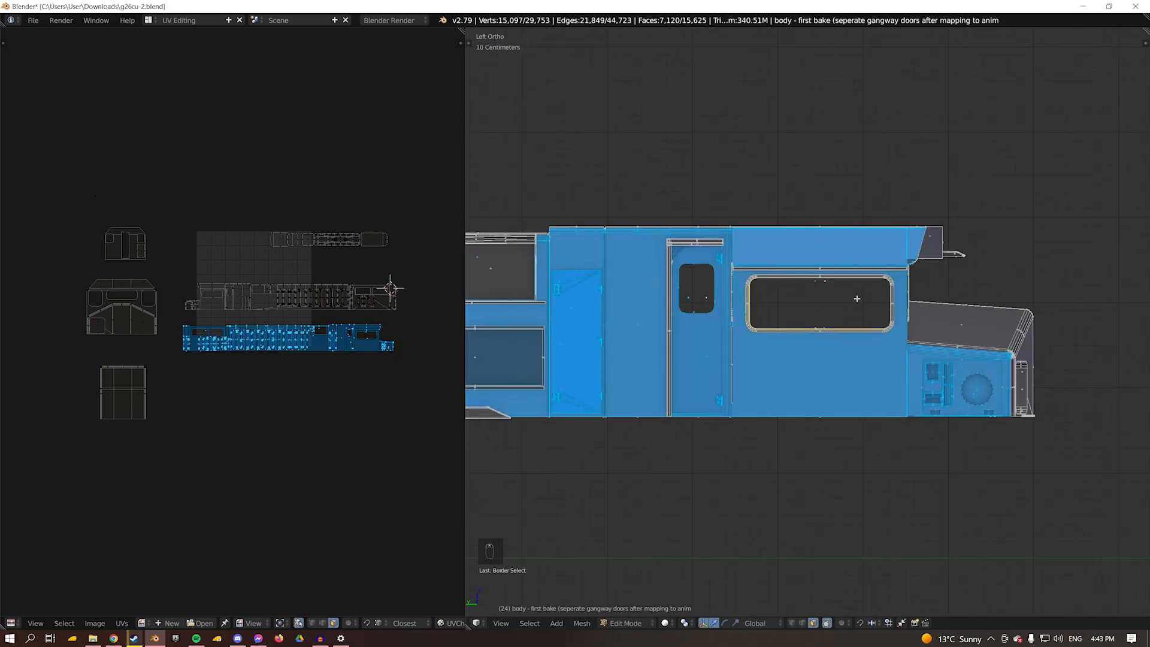
Try unwrapping the left side with Project From View at a closer zoom and place the island beneath the other side.
{"action": "key", "text": "u"}
{"action": "left_click", "coordinate": [858, 300]}
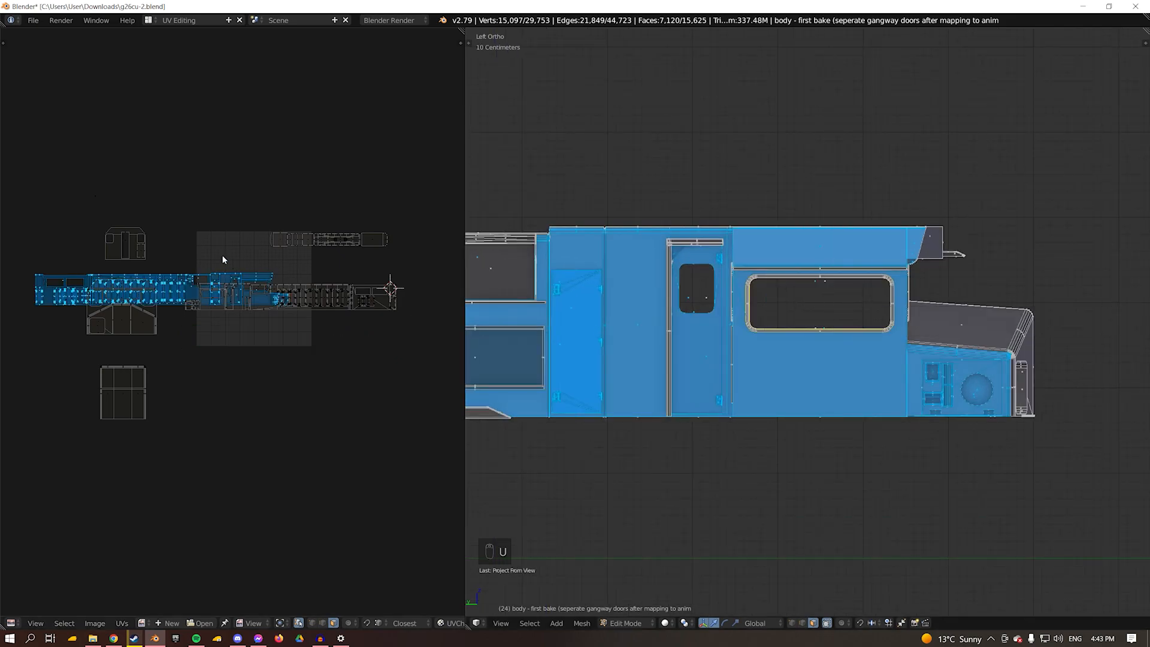
{"action": "key", "text": "g"}
{"action": "left_click", "coordinate": [349, 378]}
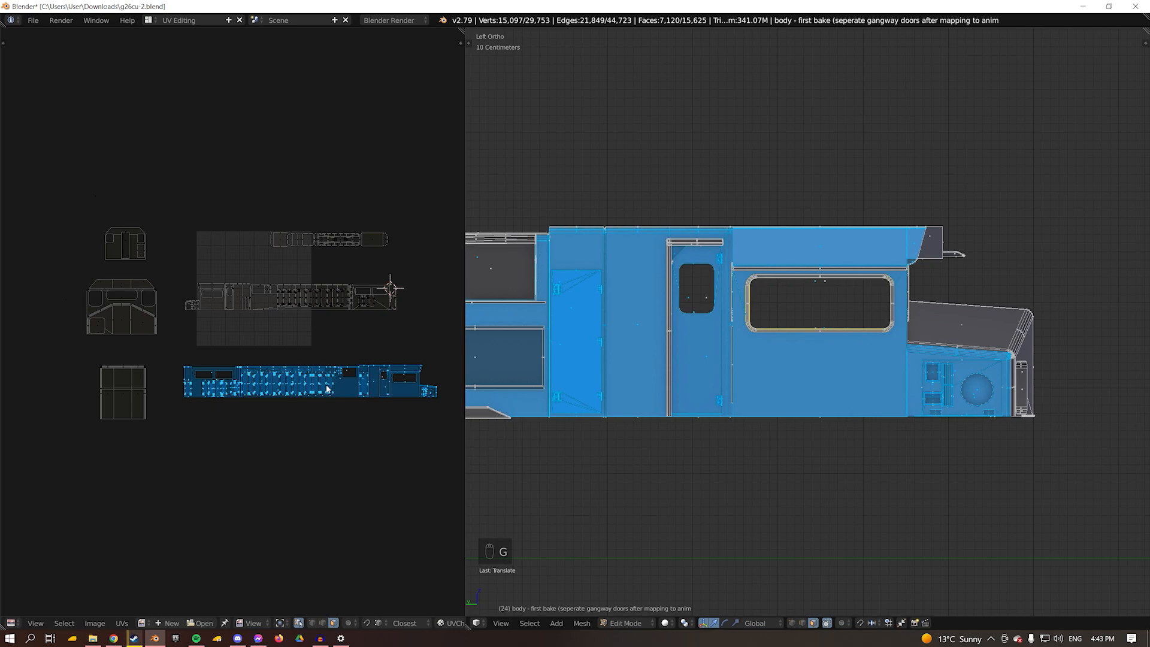
Try projecting the left side from a zoomed-out view and place the smaller island below the texture area.
{"action": "scroll", "coordinate": [821, 310], "scroll_direction": "down", "scroll_amount": 4}
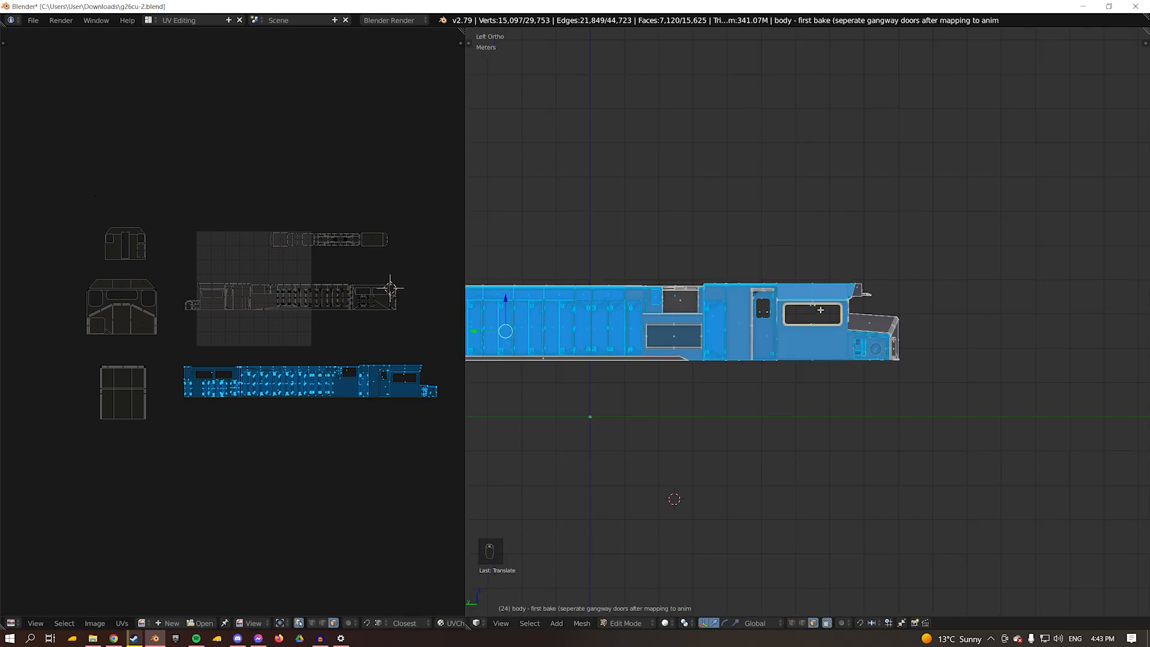
{"action": "key", "text": "u"}
{"action": "left_click", "coordinate": [820, 310]}
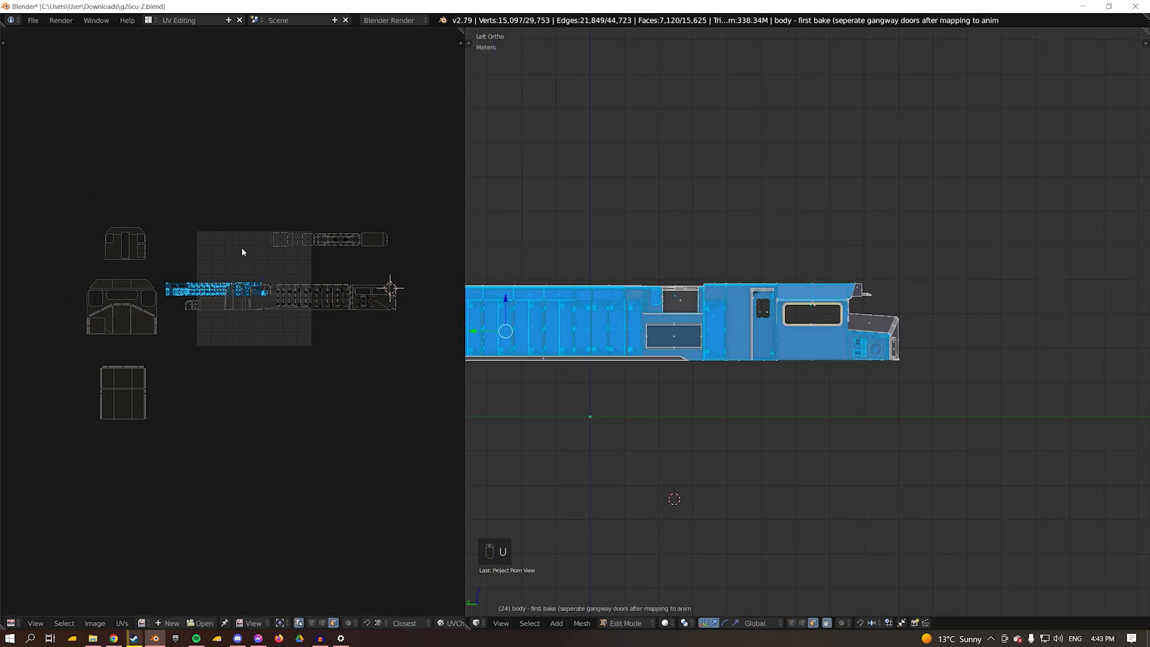
{"action": "key", "text": "g"}
{"action": "left_click", "coordinate": [334, 386]}
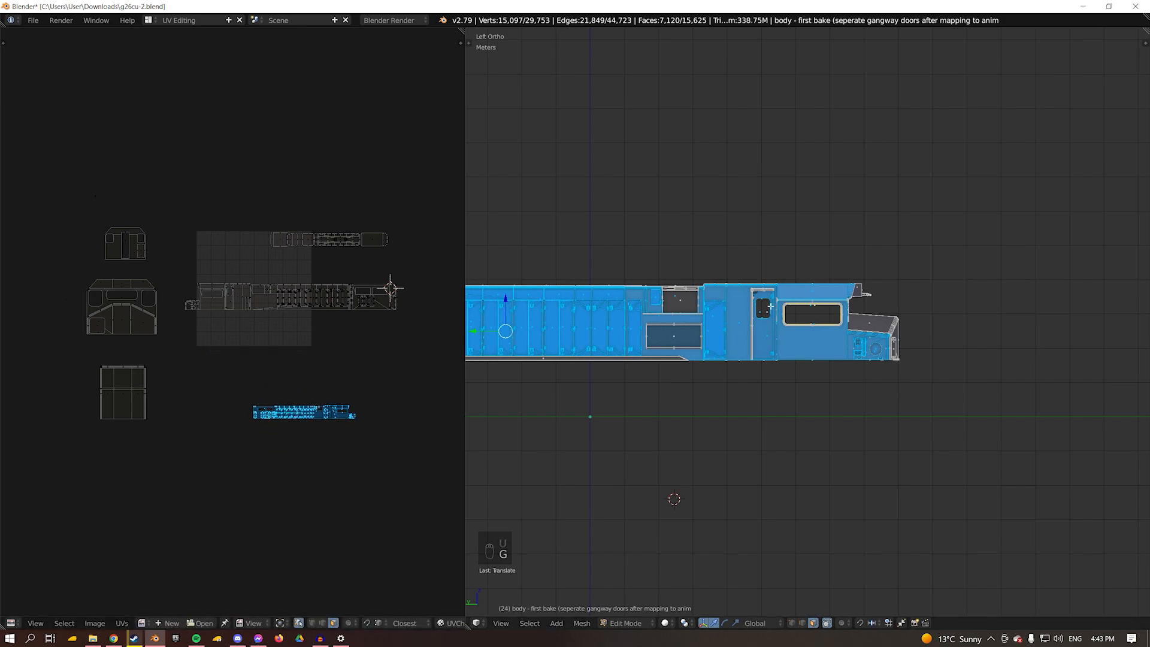
Unwrap the left side with Project From View from a close-up view, move its large island below the texture area and deselect.
{"action": "scroll", "coordinate": [745, 294], "scroll_direction": "up", "scroll_amount": 2}
{"action": "scroll", "coordinate": [746, 295], "scroll_direction": "up", "scroll_amount": 5}
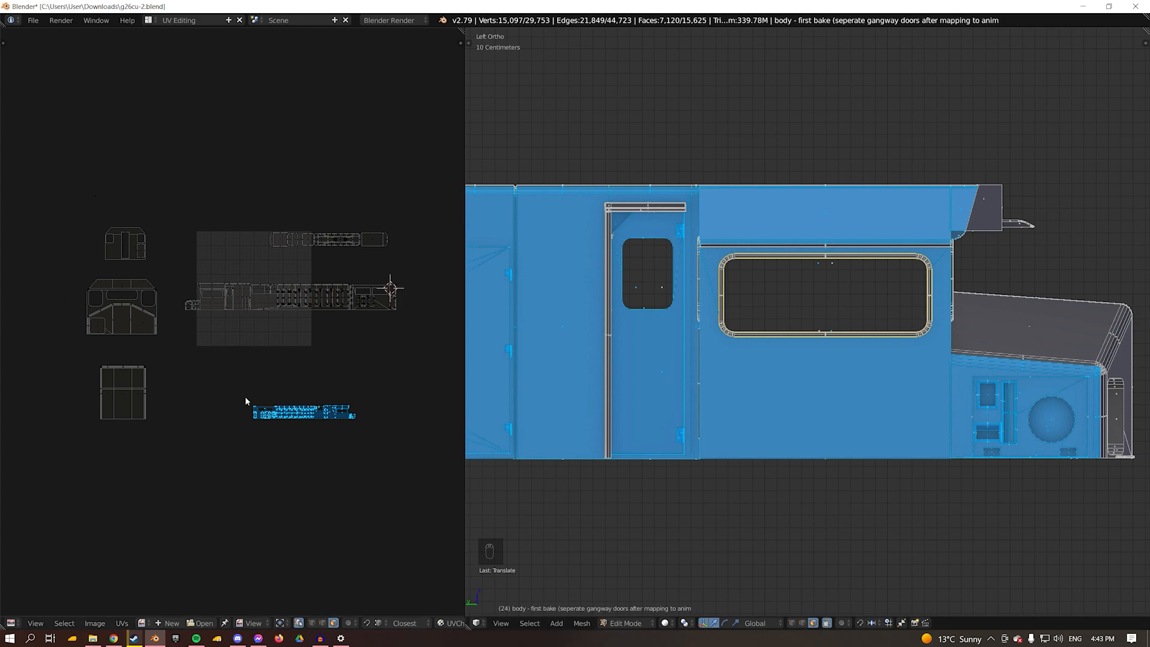
{"action": "key", "text": "u"}
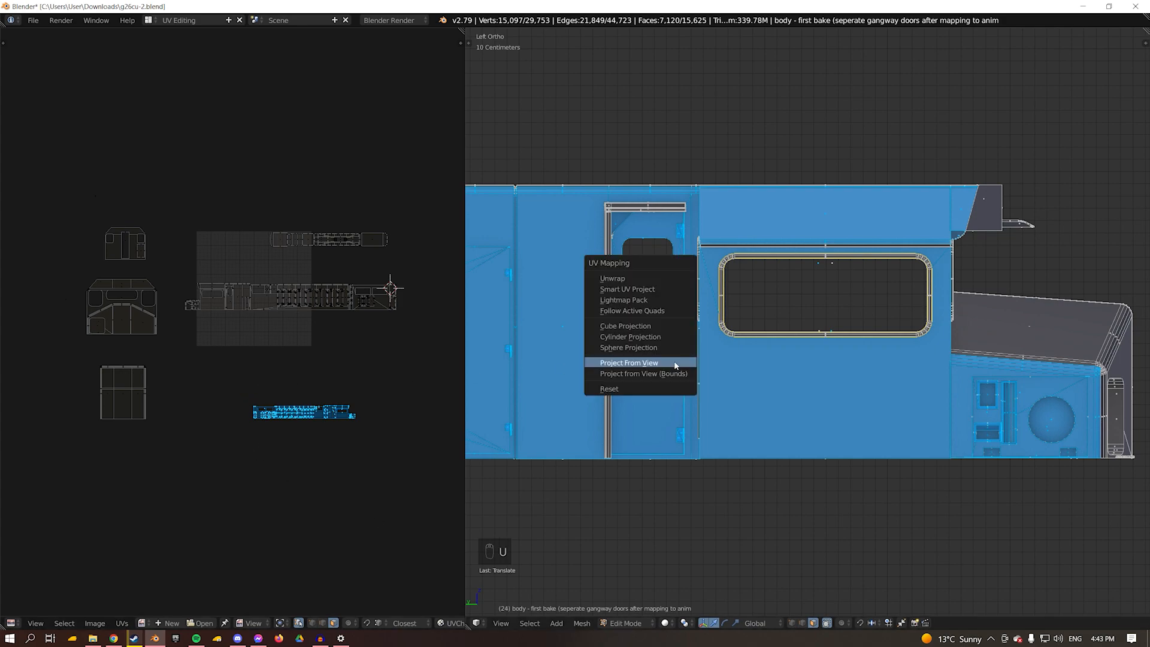
{"action": "left_click", "coordinate": [629, 363]}
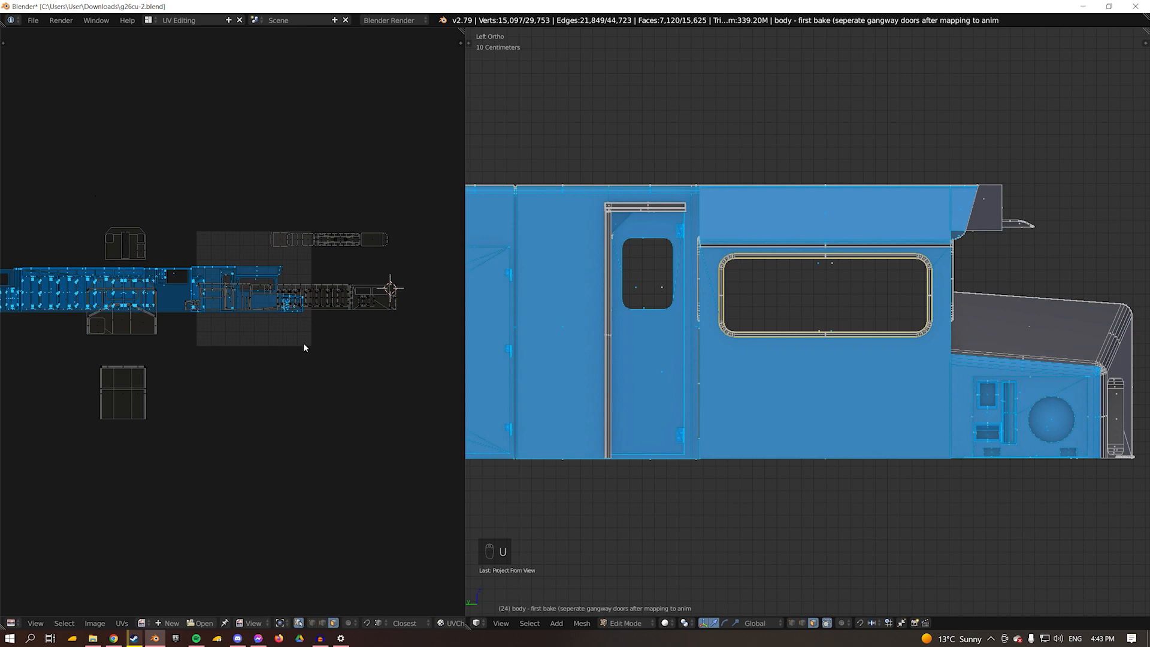
{"action": "key", "text": "g"}
{"action": "left_click", "coordinate": [96, 433]}
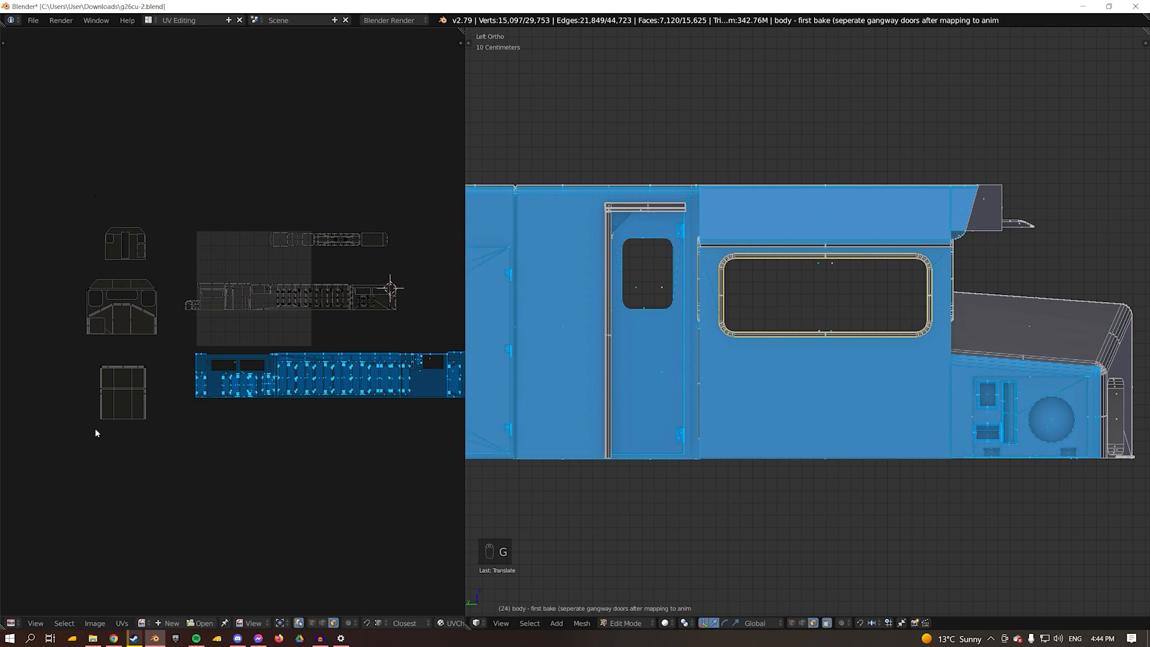
{"action": "key", "text": "a"}
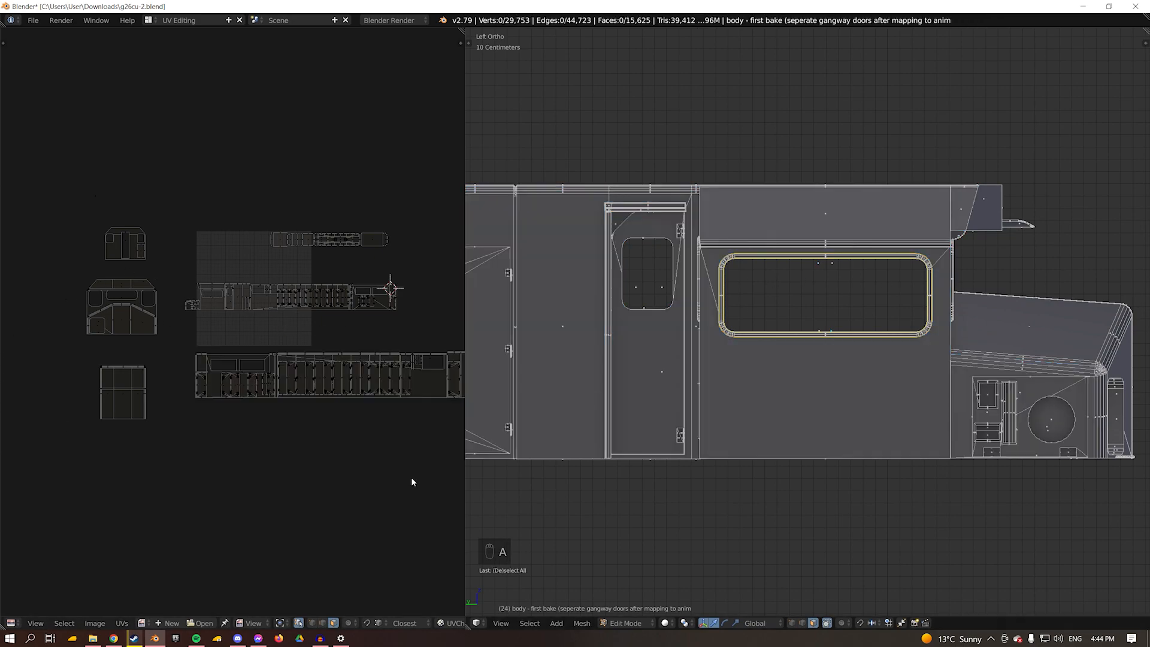
Circle-select the other side's island, unwrap it with Project From View in right orthographic view and place it above the left side.
{"action": "key", "text": "c"}
{"action": "left_click_drag", "start_coordinate": [221, 296], "coordinate": [419, 306]}
{"action": "right_click", "coordinate": [419, 306]}
{"action": "key", "text": "KP_9"}
{"action": "key", "text": "u"}
{"action": "key", "text": "u"}
{"action": "key", "text": "g"}
{"action": "left_click", "coordinate": [319, 225]}
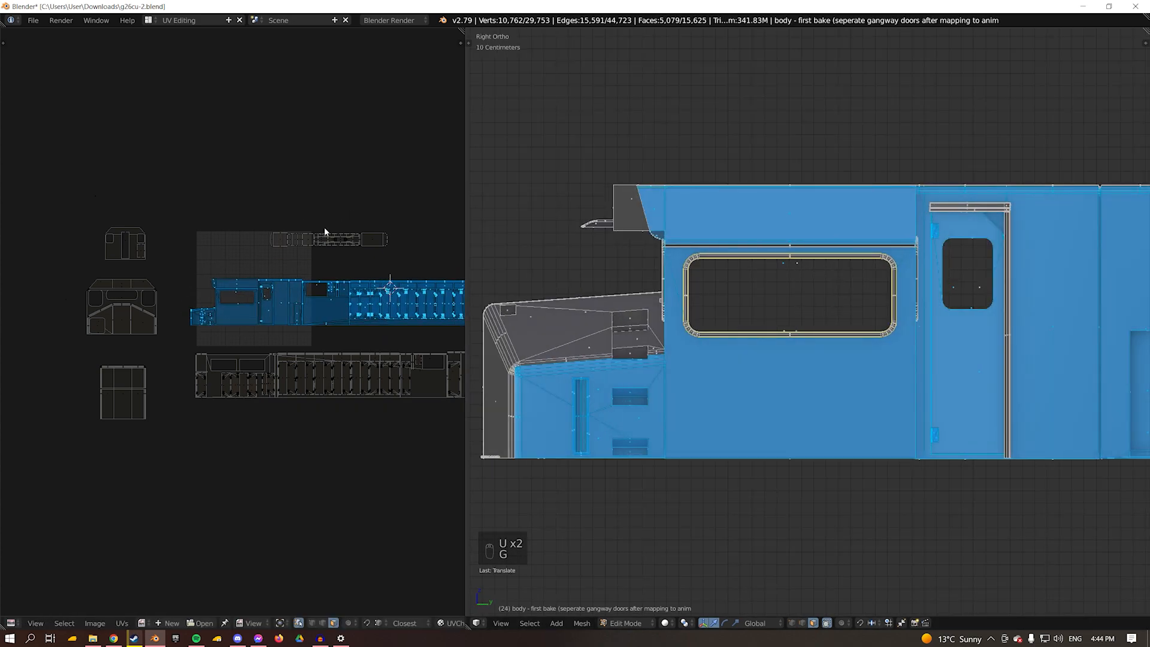
Circle-select the roof island and turn the orthographic top view so the body lies lengthwise.
{"action": "key", "text": "a"}
{"action": "key", "text": "c"}
{"action": "mouse_move", "coordinate": [397, 226]}
{"action": "left_mouse_down"}
{"action": "mouse_move", "coordinate": [367, 236]}
{"action": "mouse_move", "coordinate": [269, 226]}
{"action": "left_mouse_up"}
{"action": "right_click", "coordinate": [453, 241]}
{"action": "key", "text": "KP_7"}
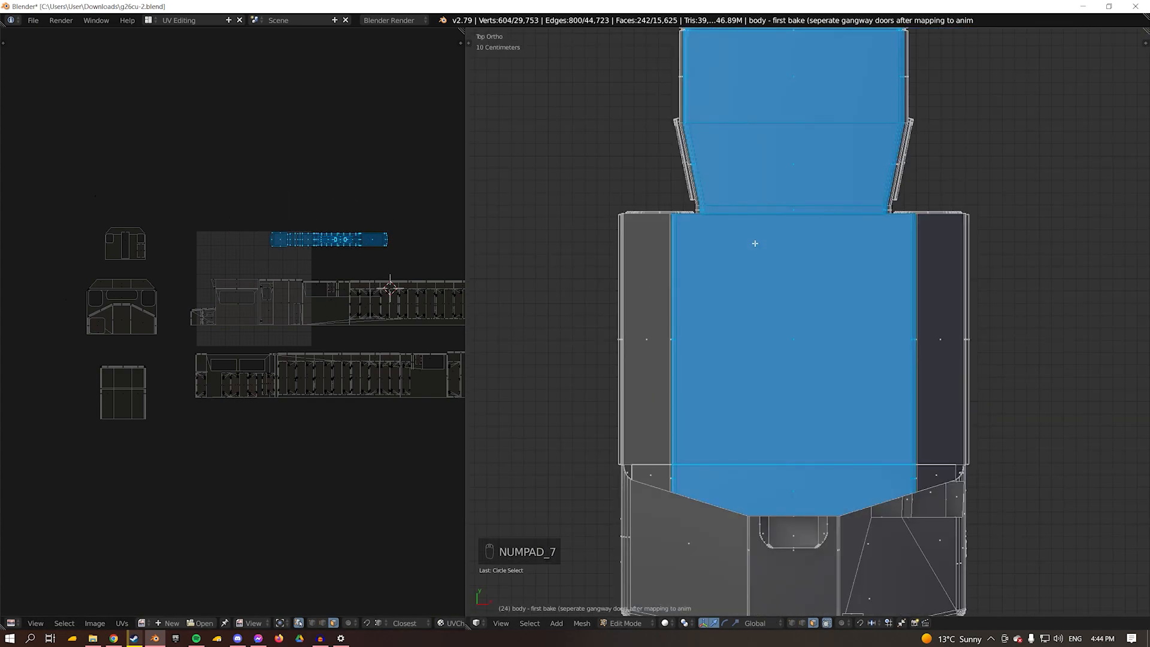
{"action": "key", "text": "KP_6"}
{"action": "key", "text": "KP_6"}
{"action": "key", "text": "KP_6"}
{"action": "key", "text": "KP_6"}
{"action": "key", "text": "KP_6"}
{"action": "key", "text": "KP_6"}
{"action": "key", "text": "KP_6"}
{"action": "key", "text": "KP_6"}
{"action": "key", "text": "KP_6"}
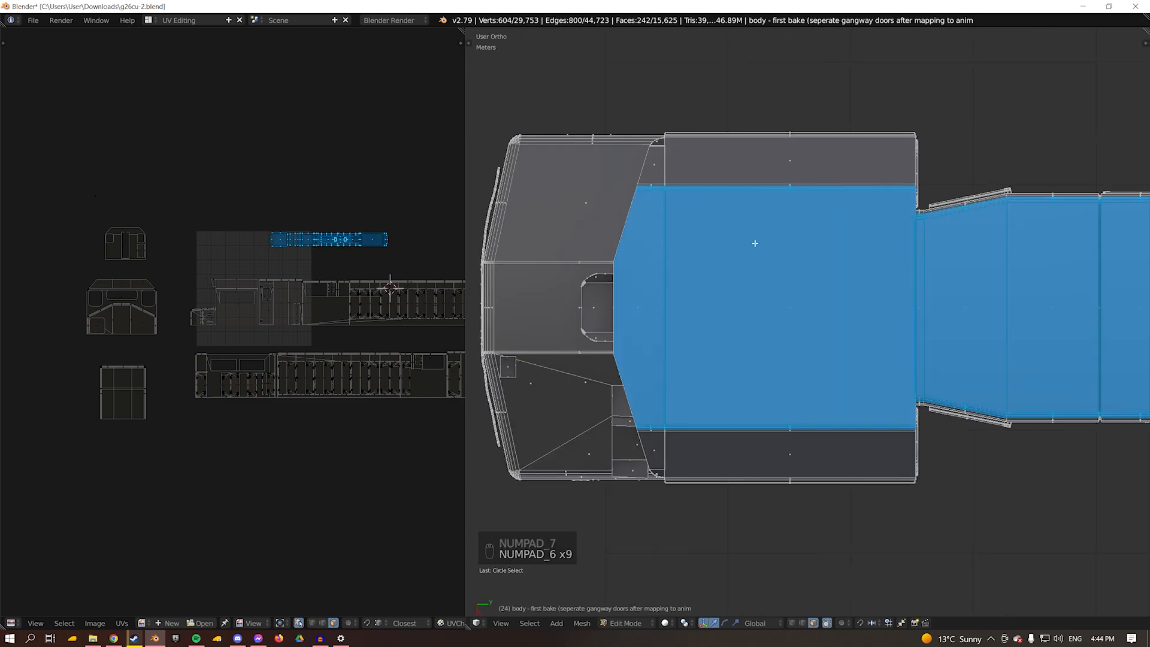
Unwrap the roof again with Project From View at the same zoom and move its island above the side islands.
{"action": "key", "text": "u"}
{"action": "left_click", "coordinate": [748, 236]}
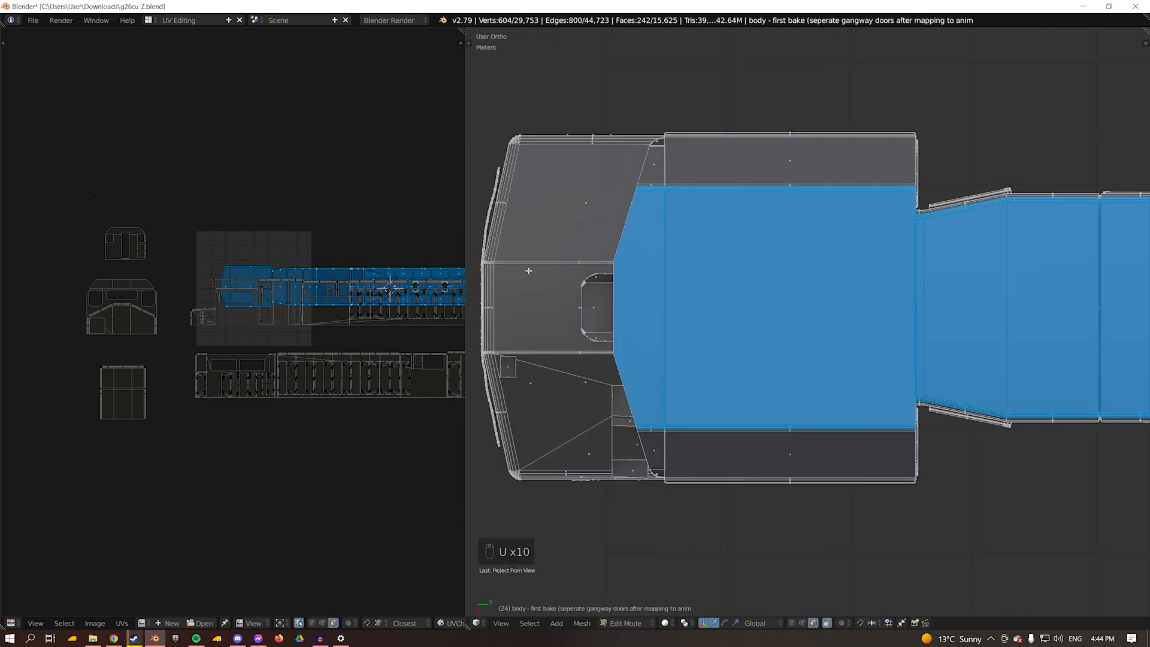
{"action": "key", "text": "g"}
{"action": "left_click", "coordinate": [383, 209]}
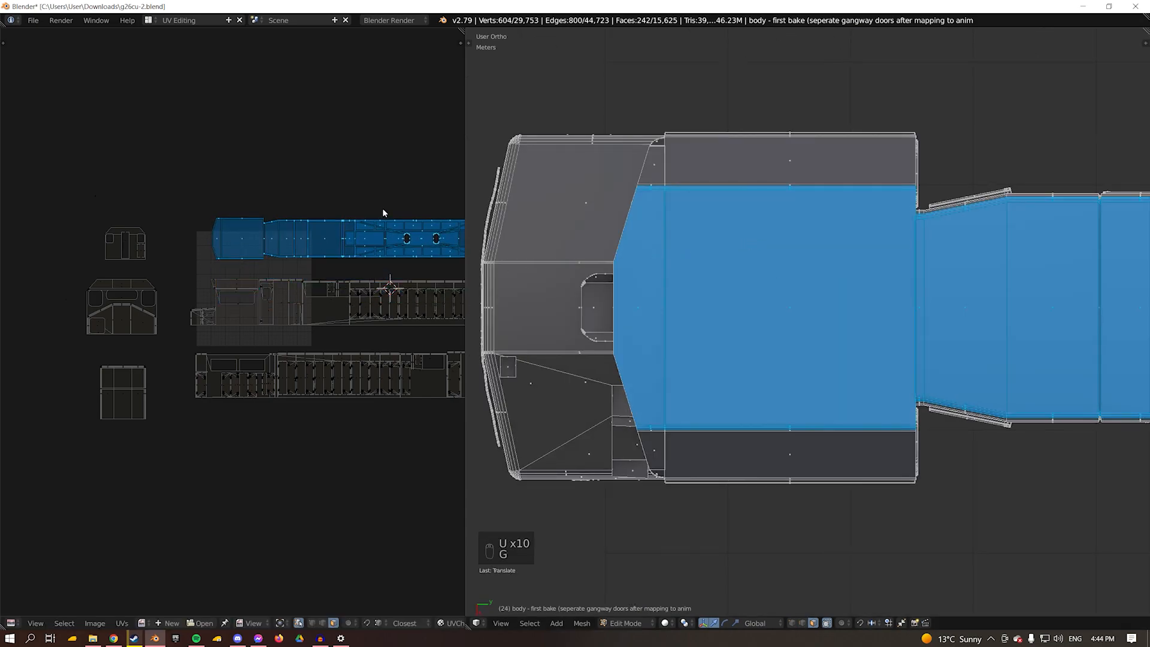
Border-select the front island, unwrap it with Project From View in front orthographic view and return it beside the texture area.
{"action": "key", "text": "KP_1"}
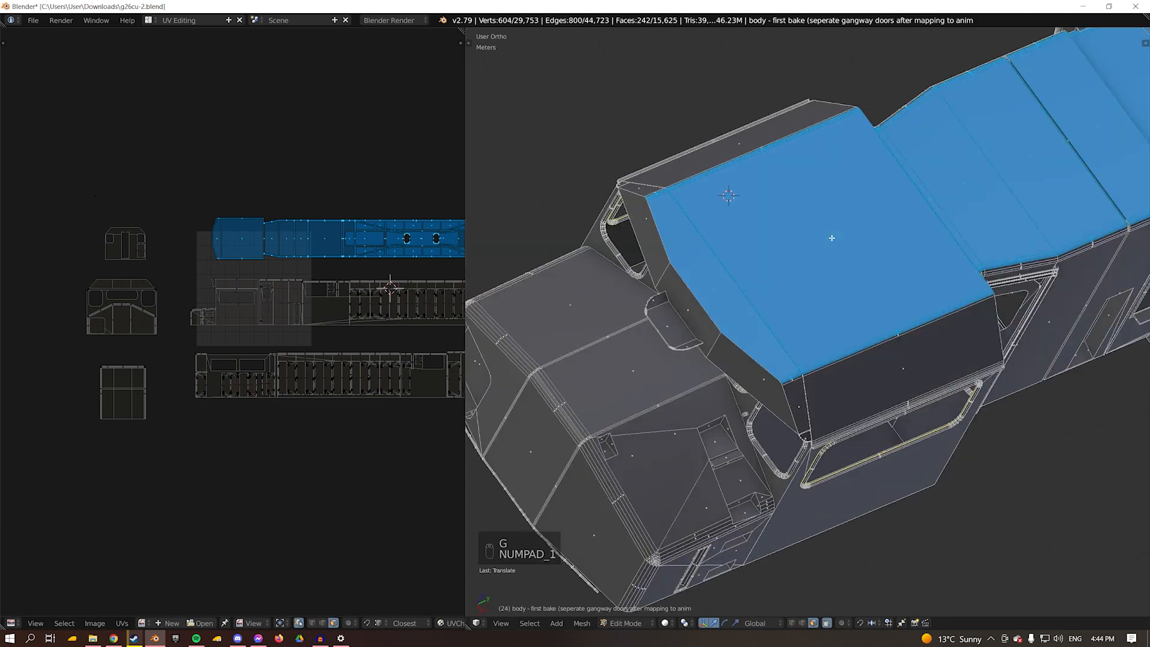
{"action": "key", "text": "a"}
{"action": "key", "text": "a"}
{"action": "key", "text": "b"}
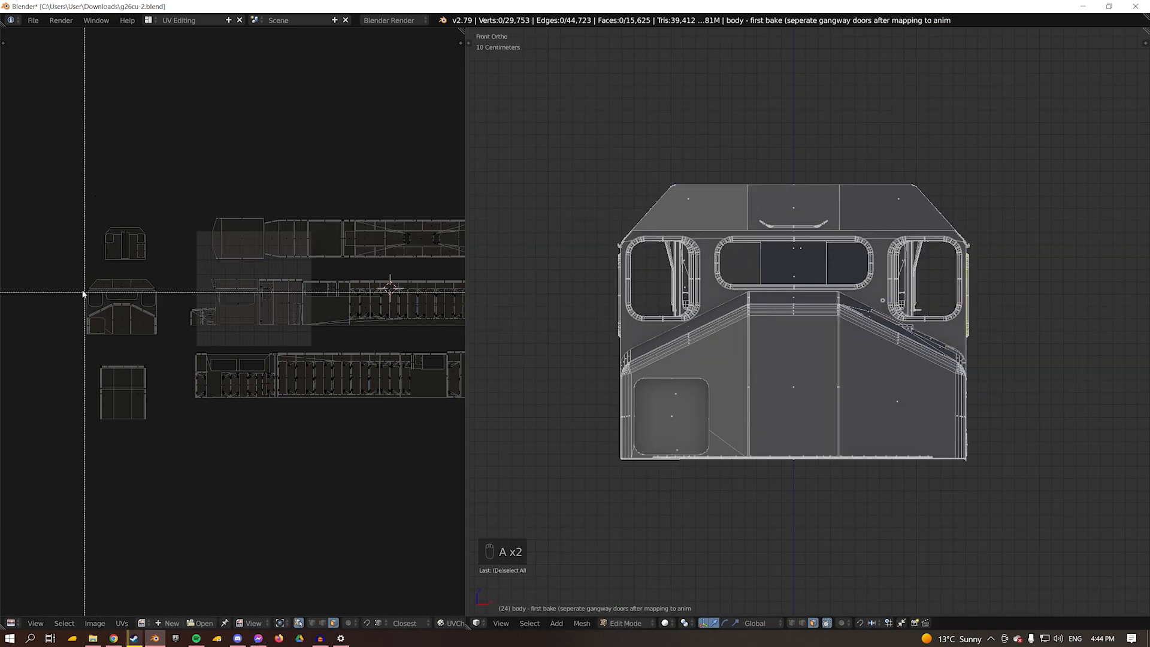
{"action": "left_click_drag", "start_coordinate": [70, 266], "coordinate": [174, 348]}
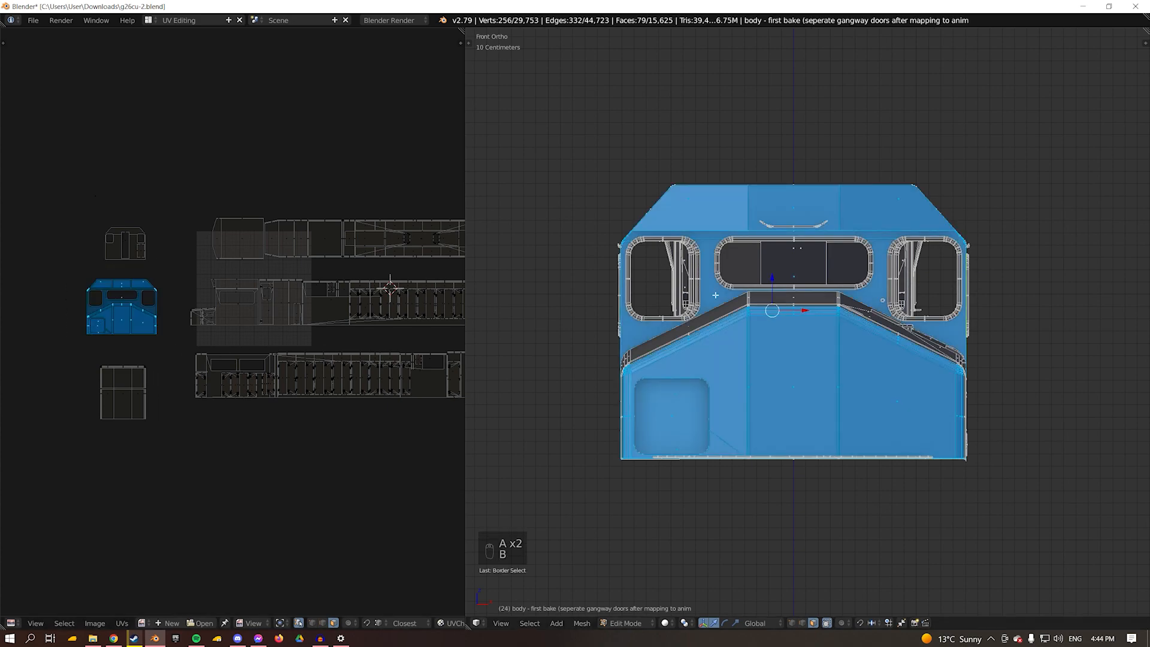
{"action": "key", "text": "u"}
{"action": "left_click", "coordinate": [754, 275]}
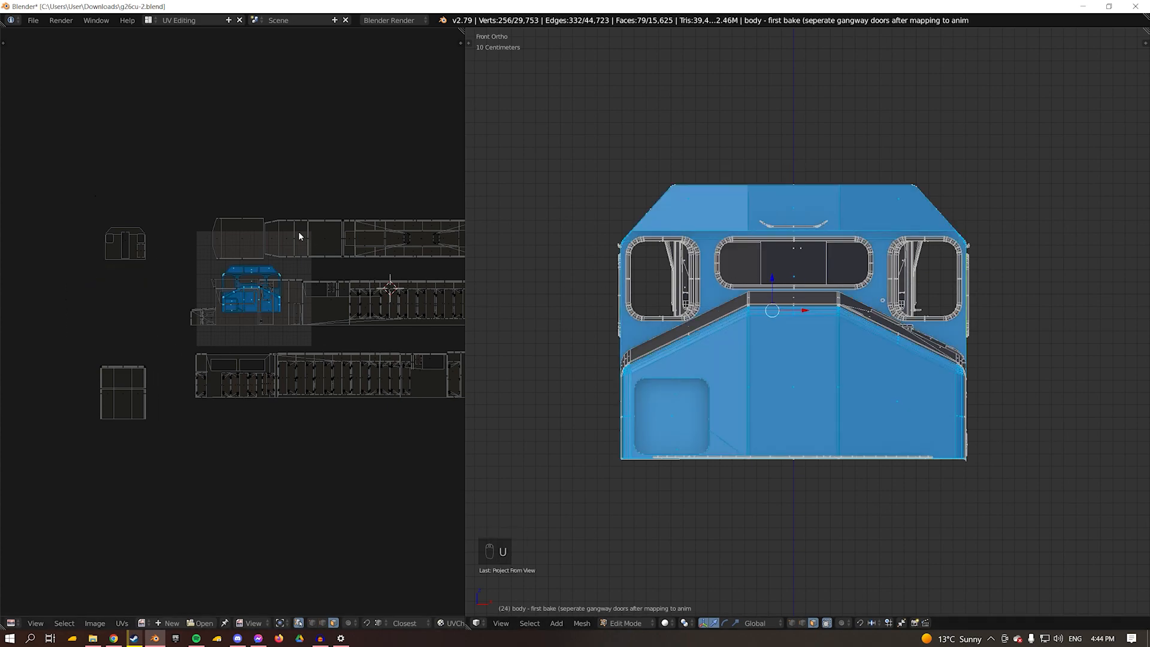
{"action": "key", "text": "g"}
{"action": "left_click", "coordinate": [170, 252]}
Circle-select the cab rear wall island, unwrap it with Project From View in back orthographic view and place it above the front island.
{"action": "key", "text": "a"}
{"action": "key", "text": "c"}
{"action": "left_click", "coordinate": [130, 240]}
{"action": "right_click", "coordinate": [130, 241]}
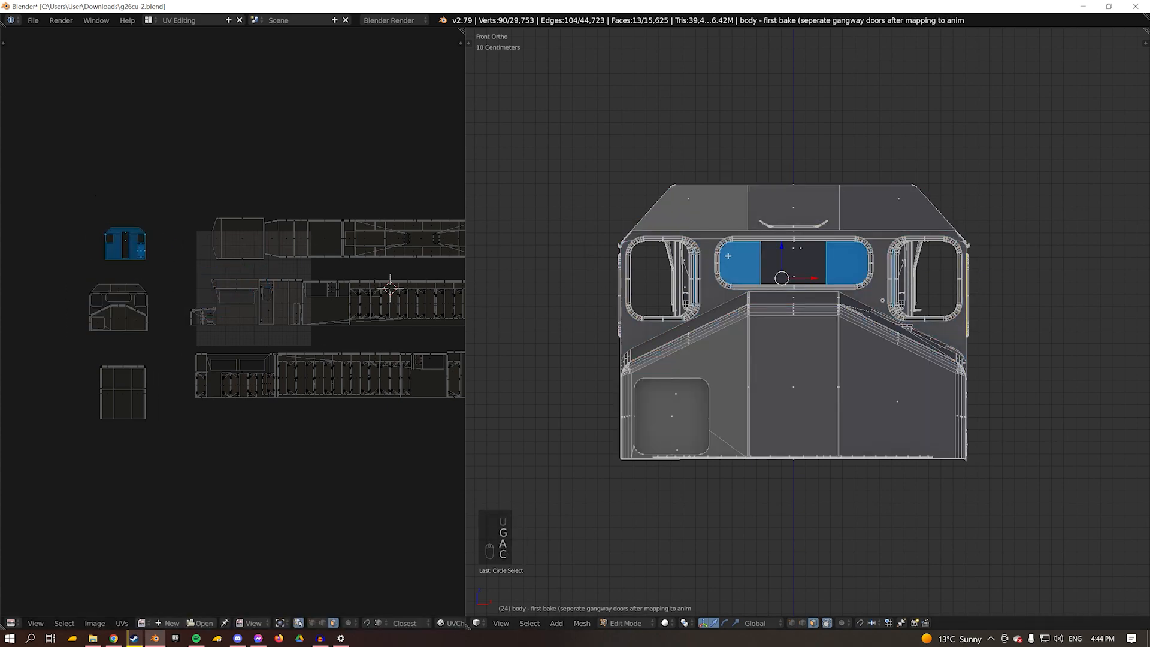
{"action": "key", "text": "KP_9"}
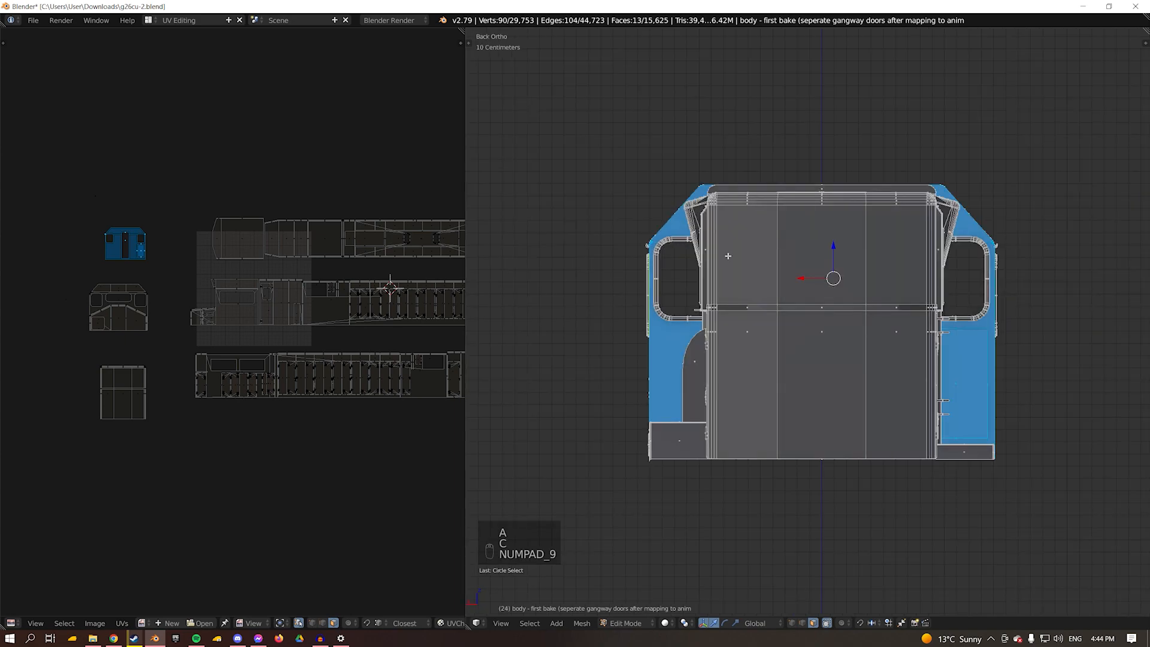
{"action": "key", "text": "u"}
{"action": "left_click", "coordinate": [727, 255]}
{"action": "key", "text": "g"}
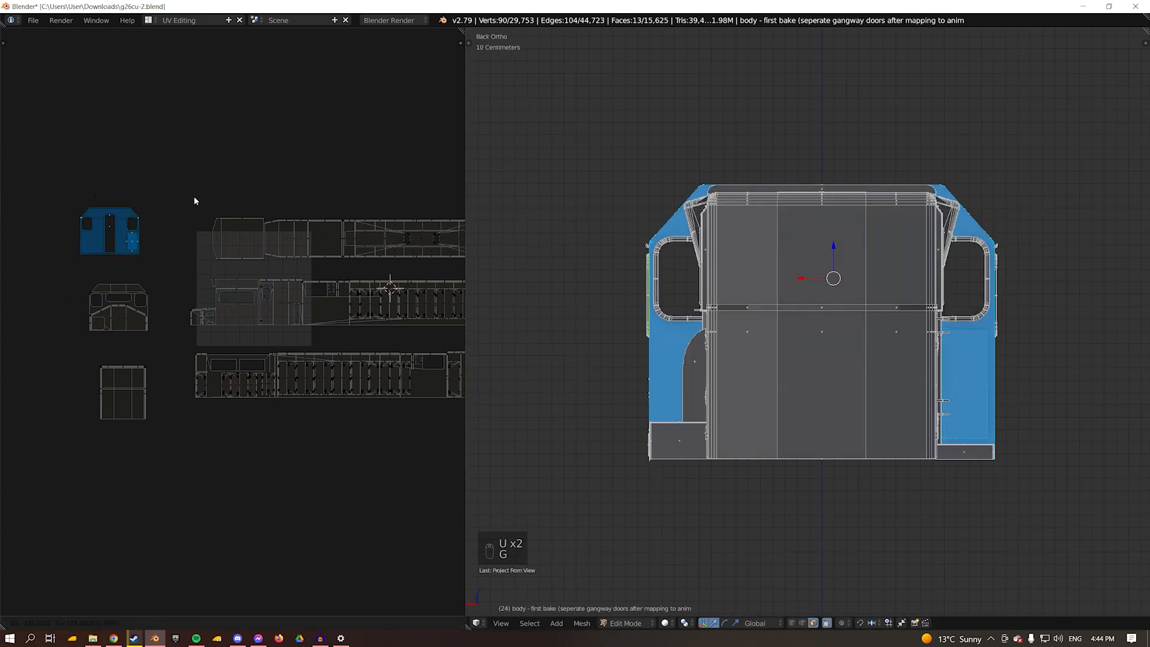
{"action": "left_click", "coordinate": [200, 195]}
Circle-select the hood end island and unwrap it again with Project From View in back orthographic view.
{"action": "key", "text": "a"}
{"action": "key", "text": "c"}
{"action": "left_click", "coordinate": [104, 396]}
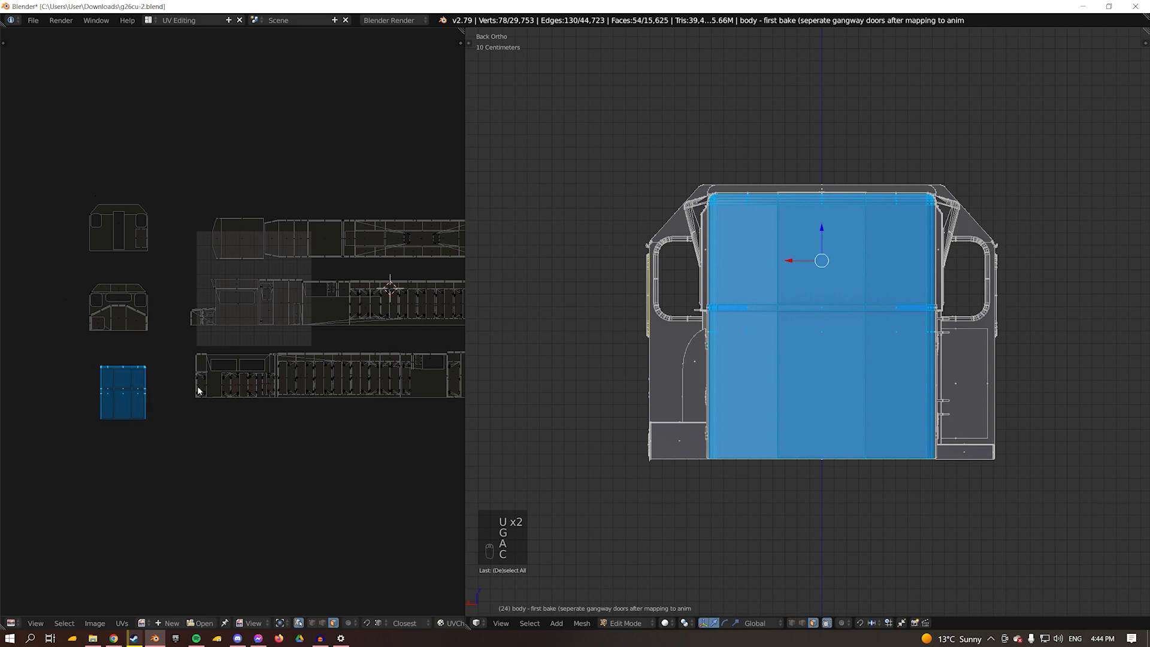
{"action": "key", "text": "u"}
{"action": "left_click", "coordinate": [766, 286]}
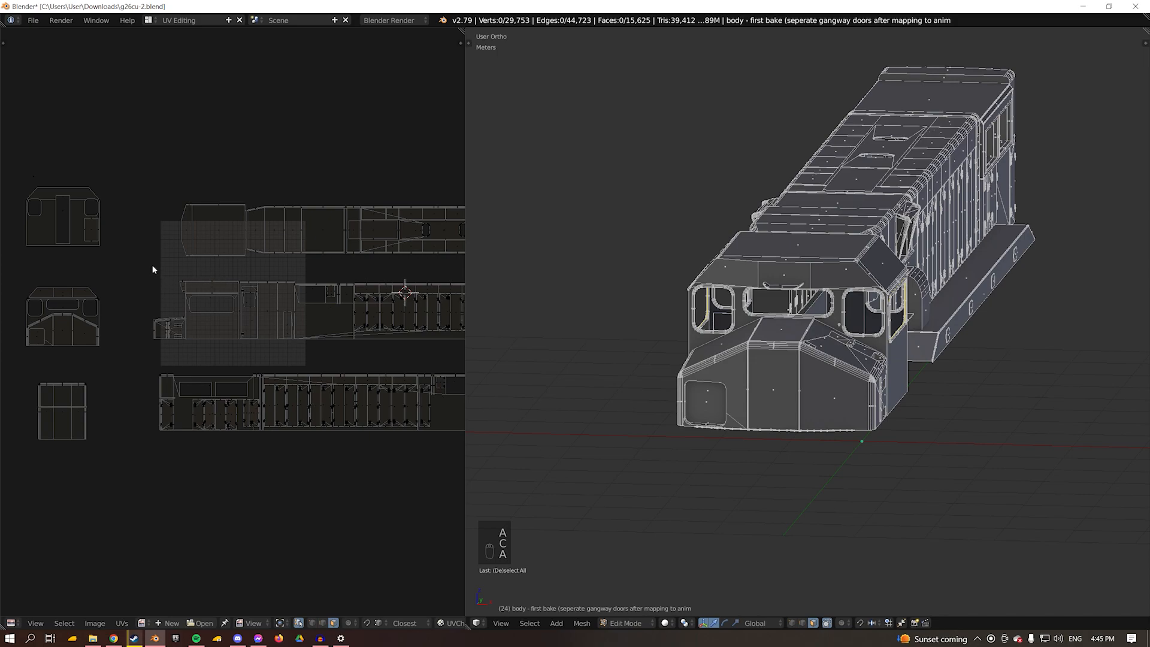
{"action": "key", "text": "c"}
{"action": "mouse_move", "coordinate": [139, 243]}
{"action": "left_mouse_down"}
{"action": "mouse_move", "coordinate": [81, 357]}
{"action": "mouse_move", "coordinate": [88, 181]}
{"action": "left_mouse_up"}
{"action": "right_click", "coordinate": [88, 181]}
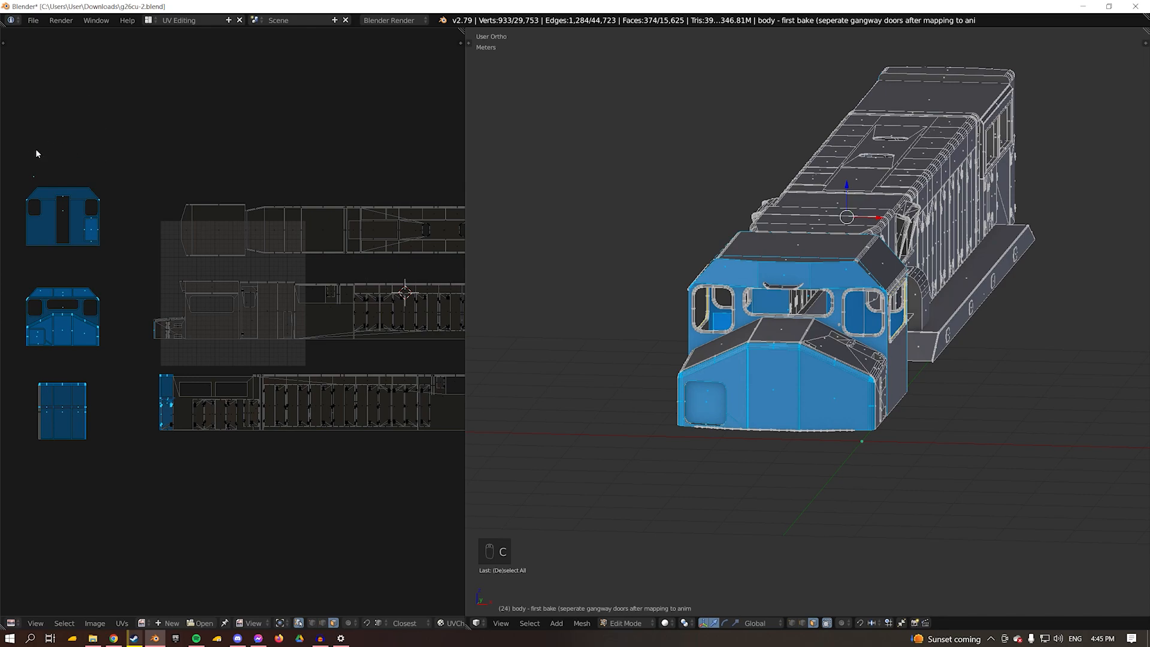
{"action": "key", "text": "a"}
Circle-select the stray tiny island above the end islands and locate its faces beside the cab door in right orthographic view.
{"action": "key", "text": "c"}
{"action": "key", "text": "c"}
{"action": "middle_click_drag", "start_coordinate": [876, 232], "coordinate": [956, 236]}
{"action": "scroll", "coordinate": [956, 235], "scroll_direction": "up", "scroll_amount": 5}
{"action": "middle_click_drag", "start_coordinate": [659, 280], "coordinate": [760, 333]}
{"action": "scroll", "coordinate": [784, 336], "scroll_direction": "up", "scroll_amount": 8}
{"action": "key", "text": "KP_3"}
{"action": "middle_click_drag", "start_coordinate": [142, 265], "coordinate": [224, 273]}
{"action": "scroll", "coordinate": [883, 236], "scroll_direction": "down", "scroll_amount": 5}
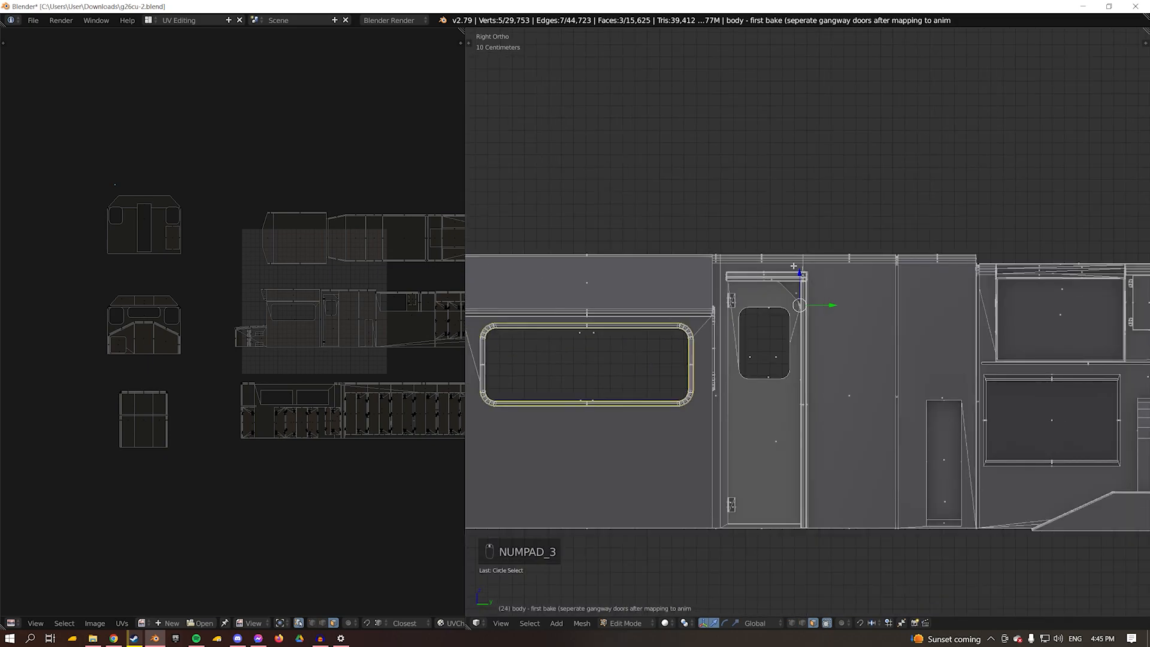
Unwrap the cab rear wall with Project From View in back orthographic view and place its island between the hood end and side islands.
{"action": "middle_click_drag", "start_coordinate": [263, 237], "coordinate": [182, 218]}
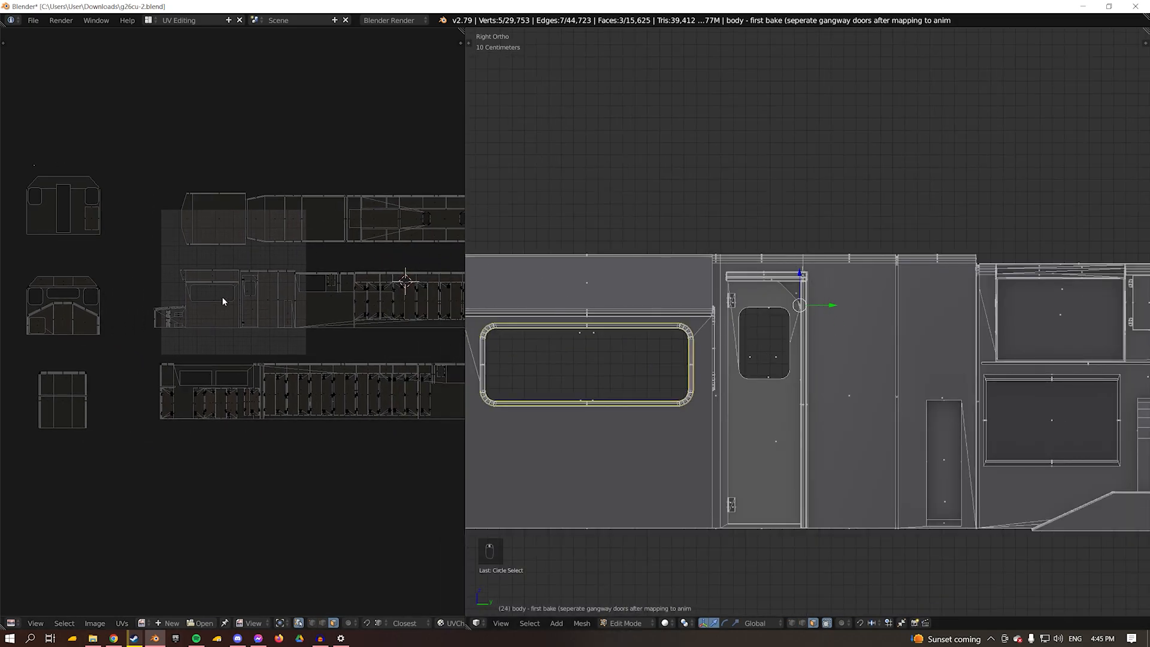
{"action": "middle_click_drag", "start_coordinate": [232, 303], "coordinate": [179, 293]}
{"action": "middle_click_drag", "start_coordinate": [364, 336], "coordinate": [259, 324]}
{"action": "middle_click_drag", "start_coordinate": [177, 315], "coordinate": [306, 309]}
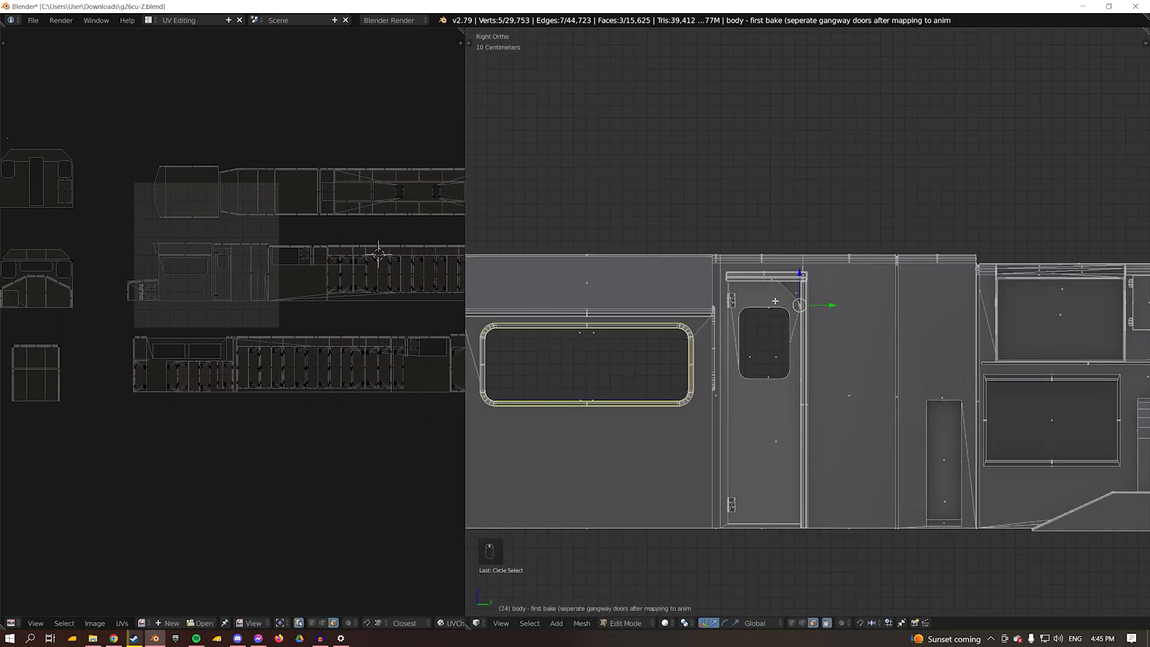
{"action": "key", "text": "KP_9"}
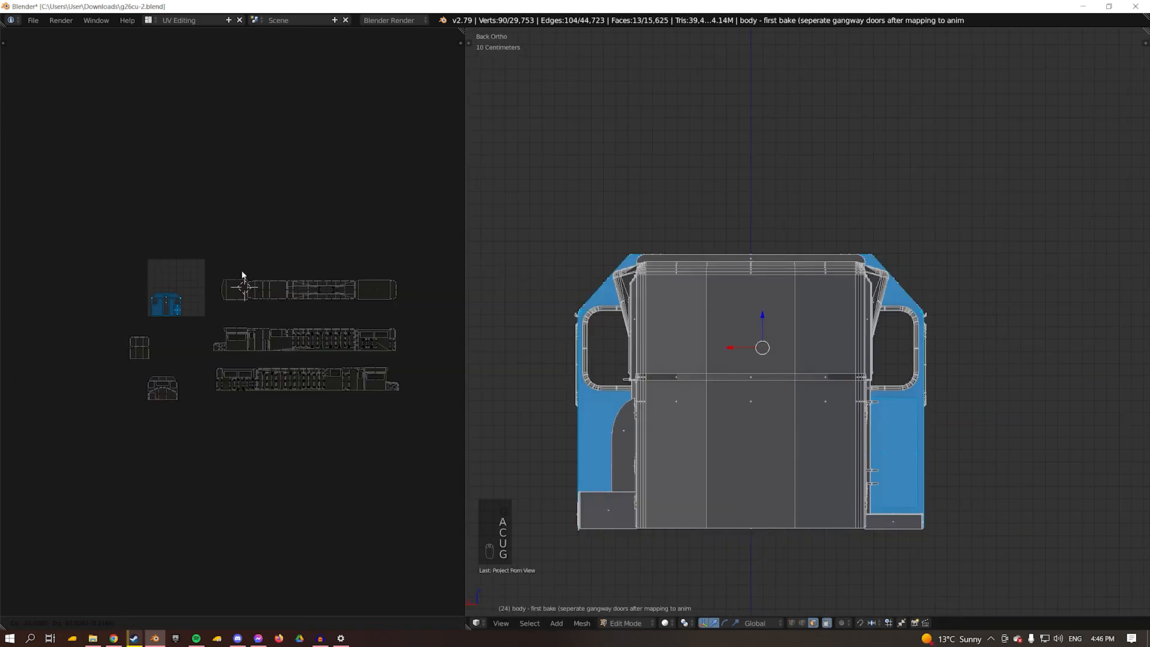
{"action": "left_click", "coordinate": [244, 281]}
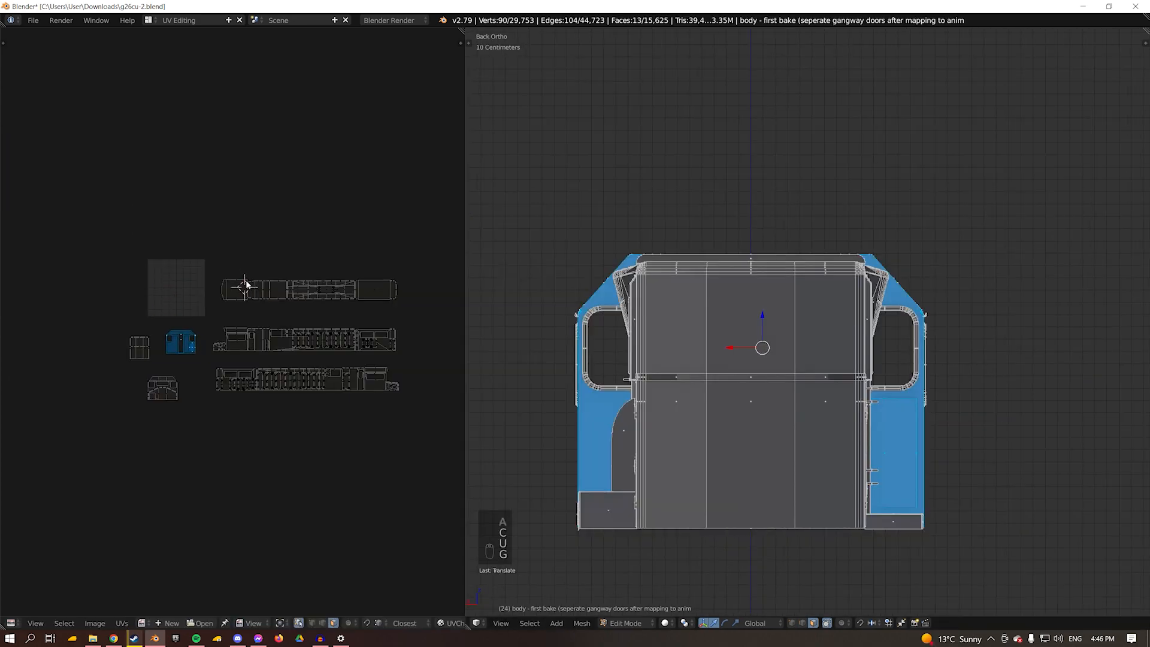
{"action": "key", "text": "a"}
Circle-select the tiny stray island far outside the layout, move it away from the texture area beside the end islands and deselect everything.
{"action": "scroll", "coordinate": [139, 332], "scroll_direction": "up", "scroll_amount": 4}
{"action": "scroll", "coordinate": [144, 335], "scroll_direction": "down", "scroll_amount": 6}
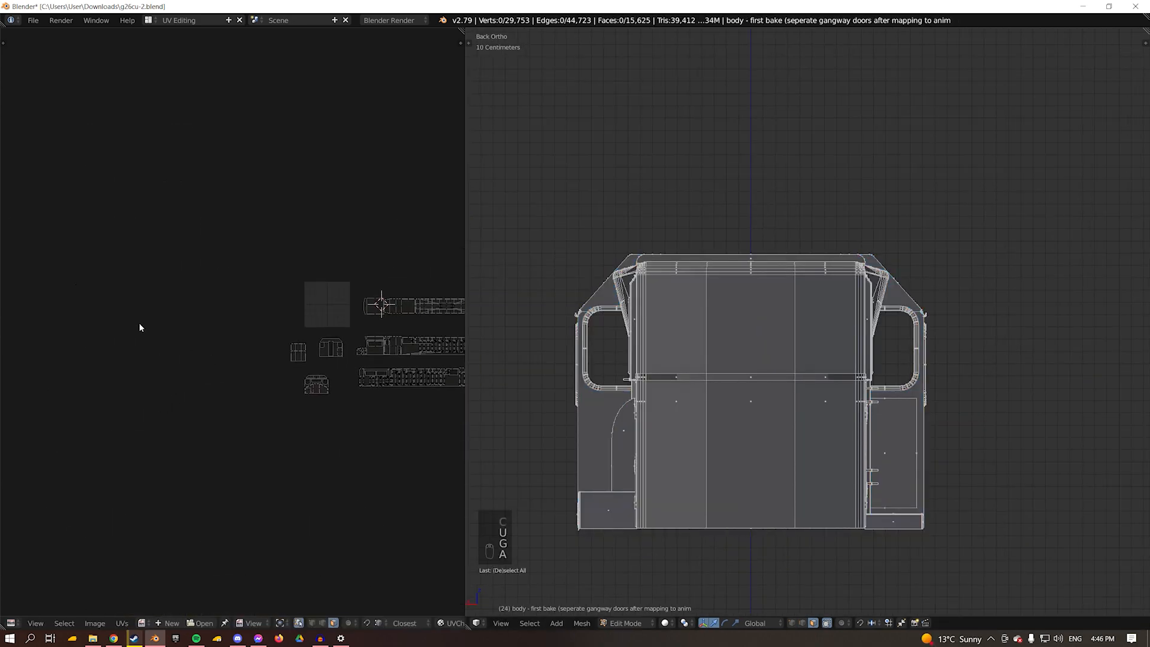
{"action": "key", "text": "c"}
{"action": "scroll", "coordinate": [132, 338], "scroll_direction": "down", "scroll_amount": 8}
{"action": "left_click", "coordinate": [49, 318]}
{"action": "right_click", "coordinate": [55, 294]}
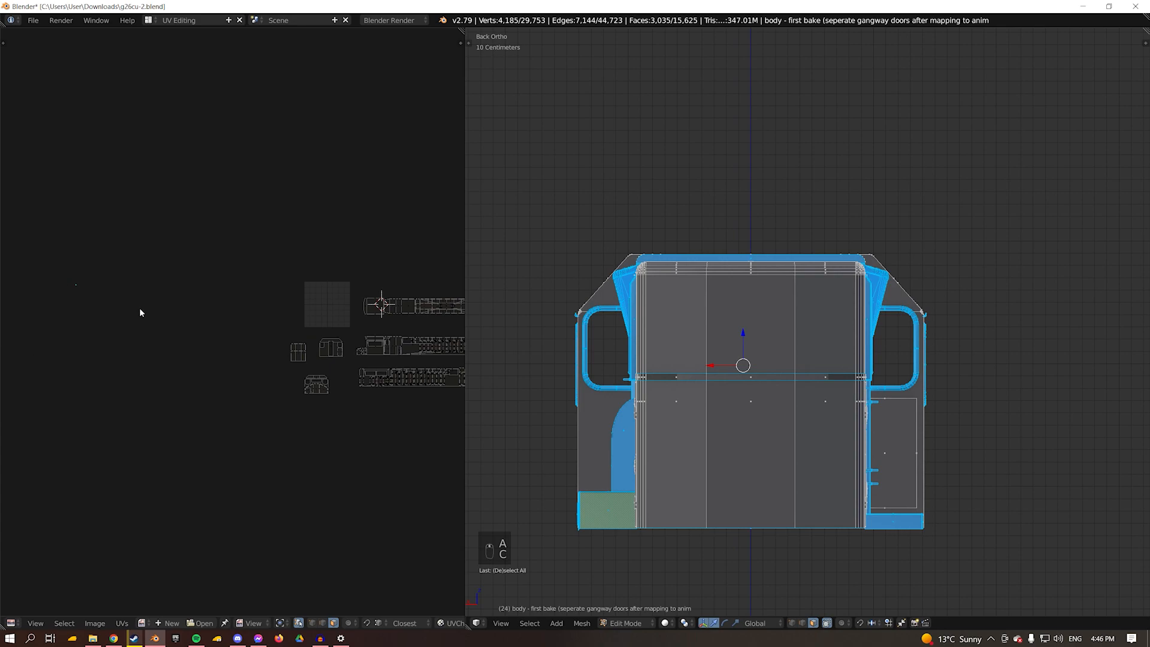
{"action": "key", "text": "g"}
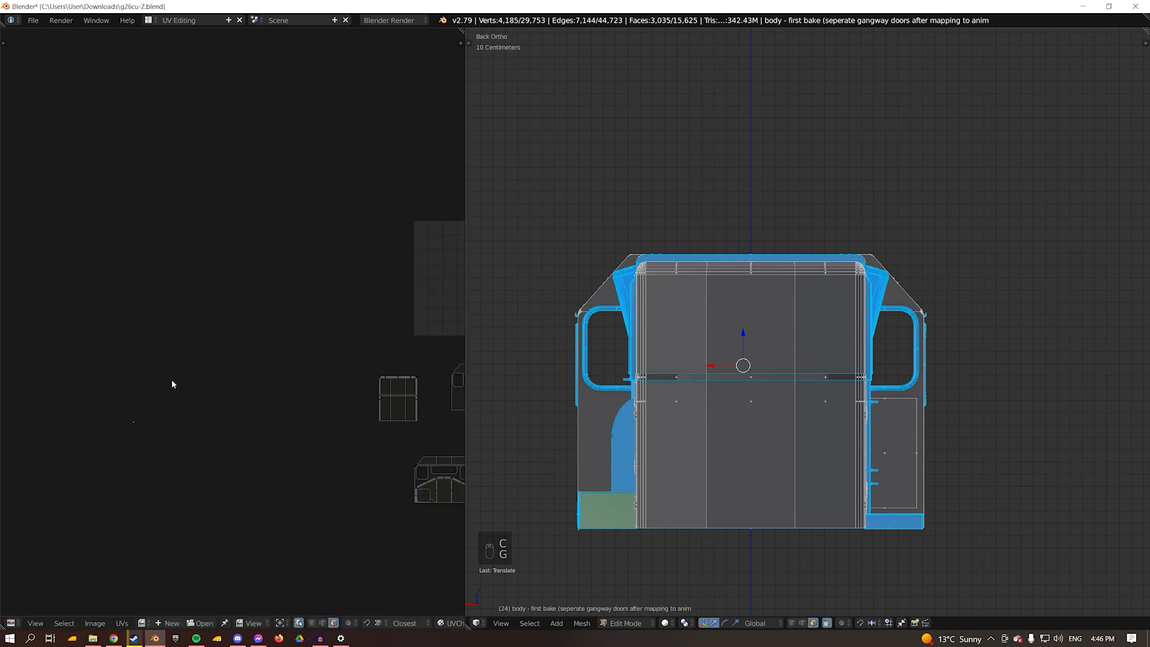
{"action": "left_click", "coordinate": [95, 361]}
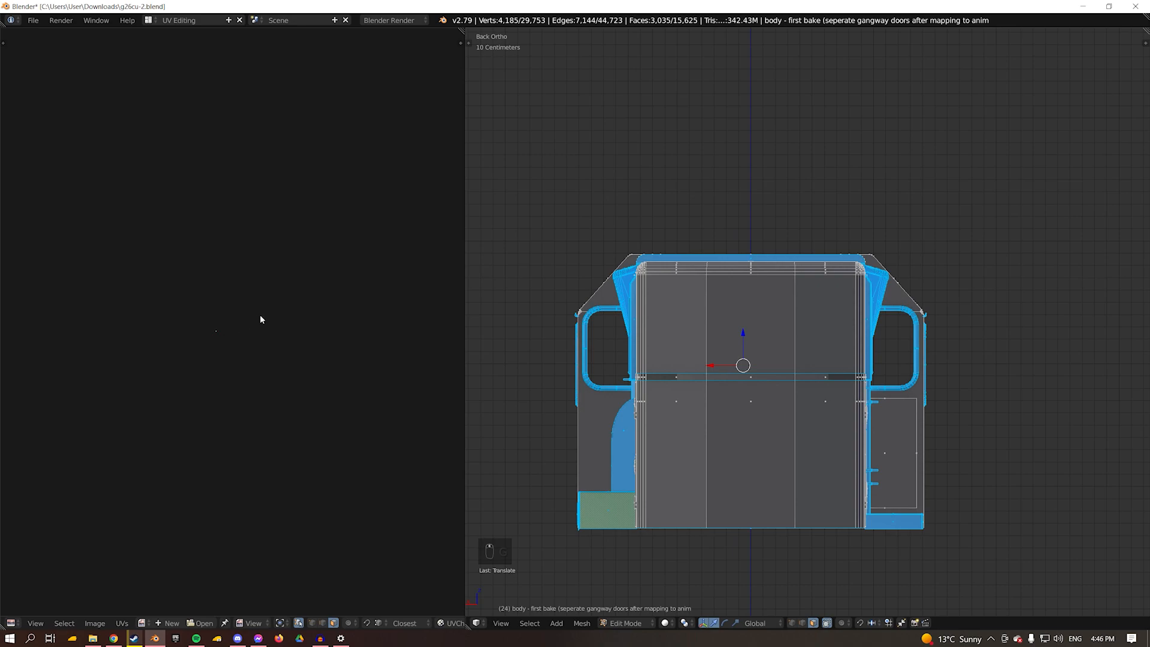
{"action": "middle_click_drag", "start_coordinate": [258, 321], "coordinate": [155, 375]}
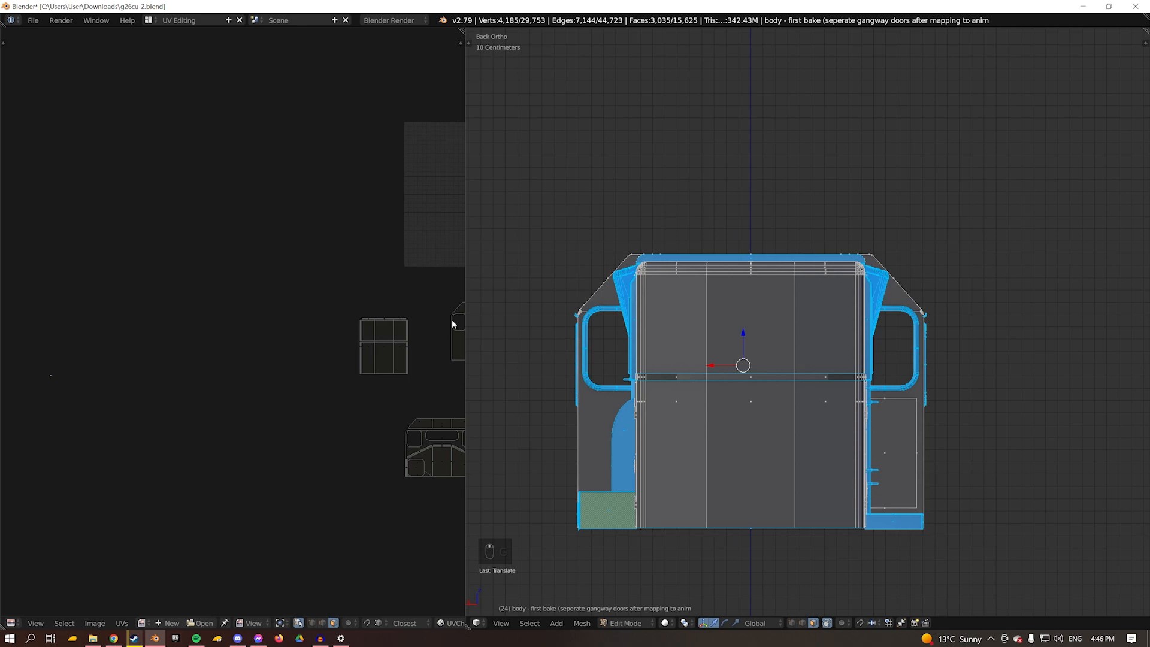
{"action": "scroll", "coordinate": [451, 320], "scroll_direction": "down", "scroll_amount": 1}
{"action": "middle_click_drag", "start_coordinate": [387, 292], "coordinate": [222, 301]}
{"action": "key", "text": "a"}
{"action": "middle_click_drag", "start_coordinate": [396, 268], "coordinate": [205, 283]}
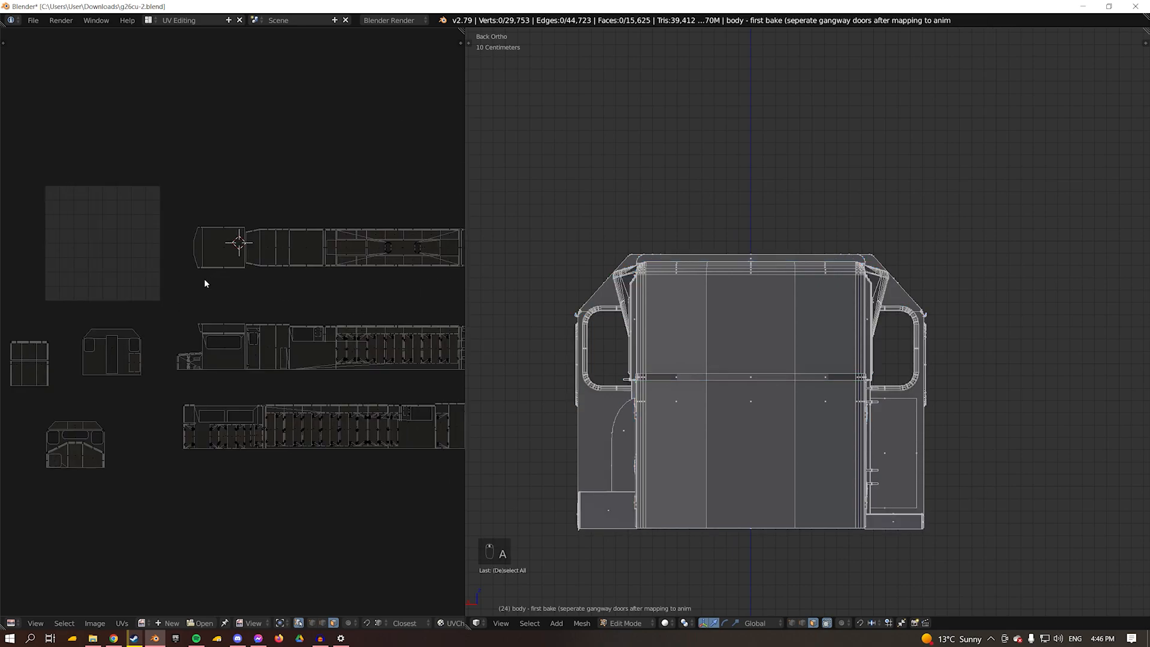
Select all the body's UVs and set up a new image with a width and height of 2048 px.
{"action": "middle_click_drag", "start_coordinate": [29, 232], "coordinate": [142, 337]}
{"action": "scroll", "coordinate": [313, 334], "scroll_direction": "up", "scroll_amount": 5}
{"action": "scroll", "coordinate": [337, 237], "scroll_direction": "down", "scroll_amount": 2}
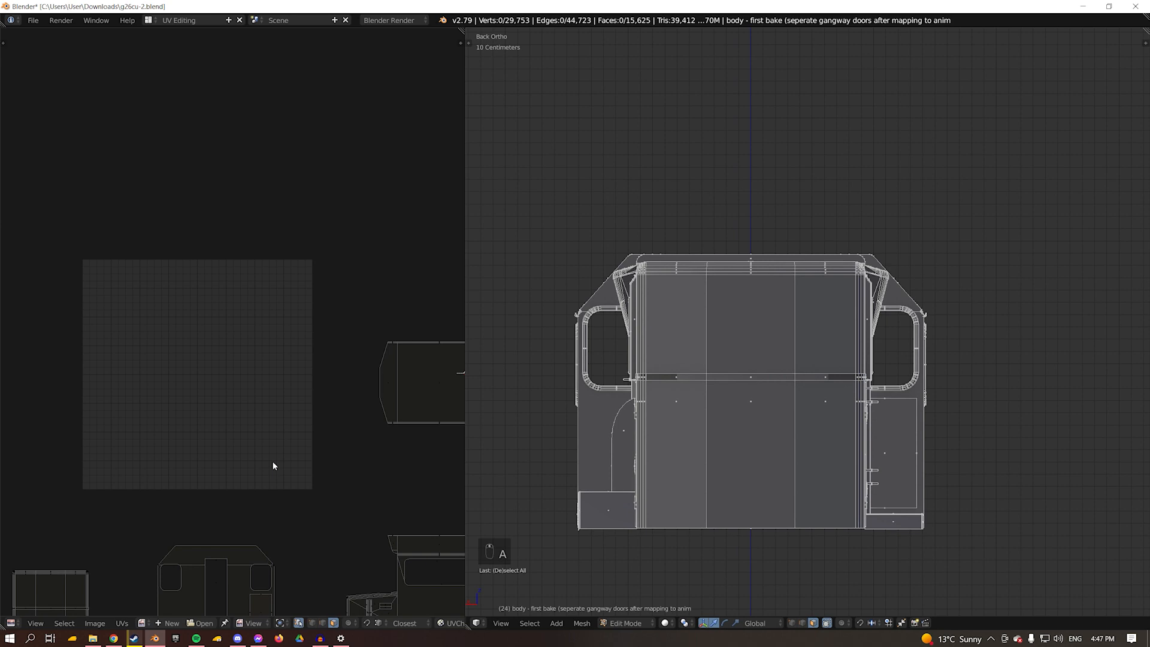
{"action": "key", "text": "a"}
{"action": "scroll", "coordinate": [233, 322], "scroll_direction": "down", "scroll_amount": 5}
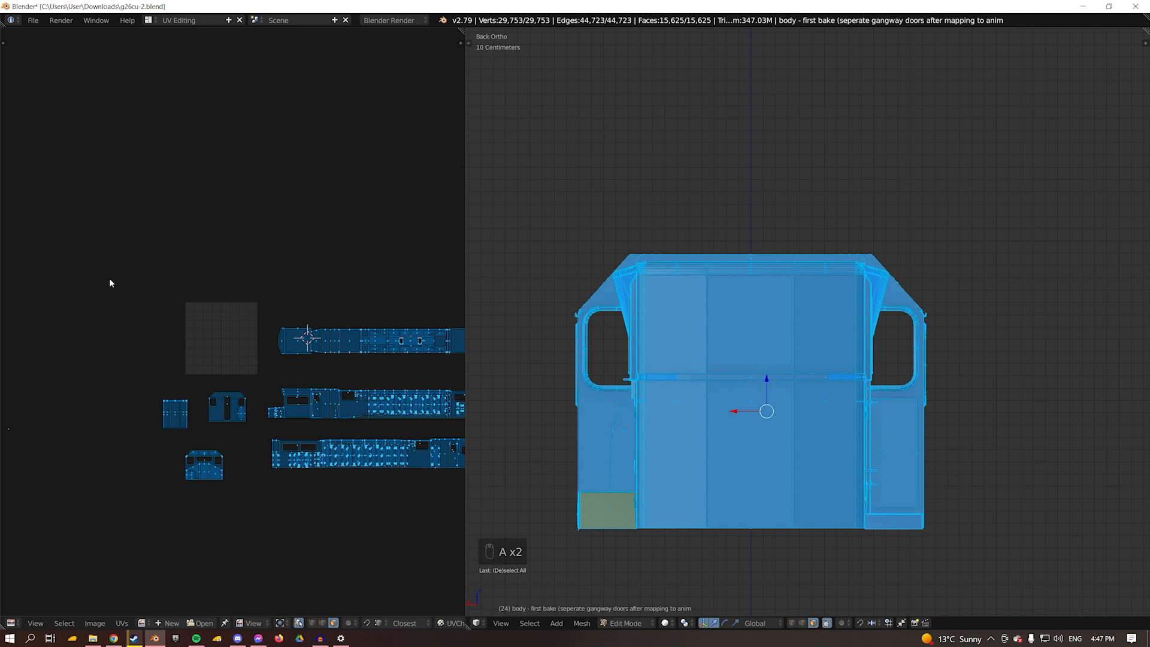
{"action": "left_click", "coordinate": [163, 624]}
{"action": "left_click", "coordinate": [223, 547]}
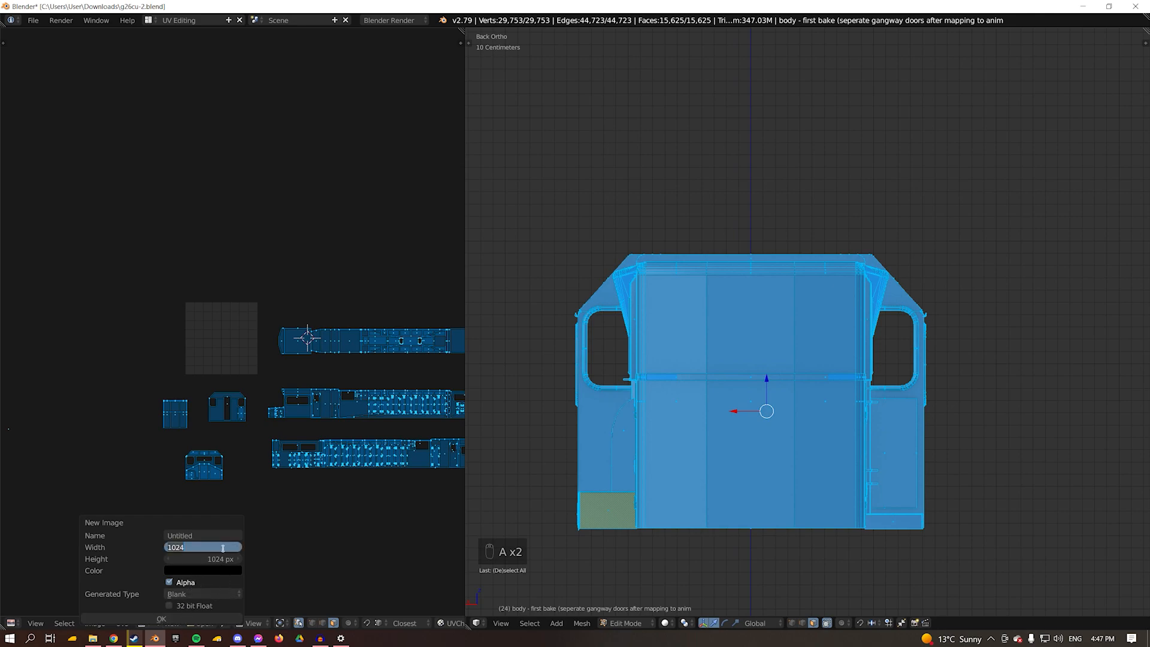
{"action": "type", "text": "30"}
{"action": "key", "text": "Tab"}
{"action": "key", "text": "BackSpace"}
{"action": "type", "text": "2048"}
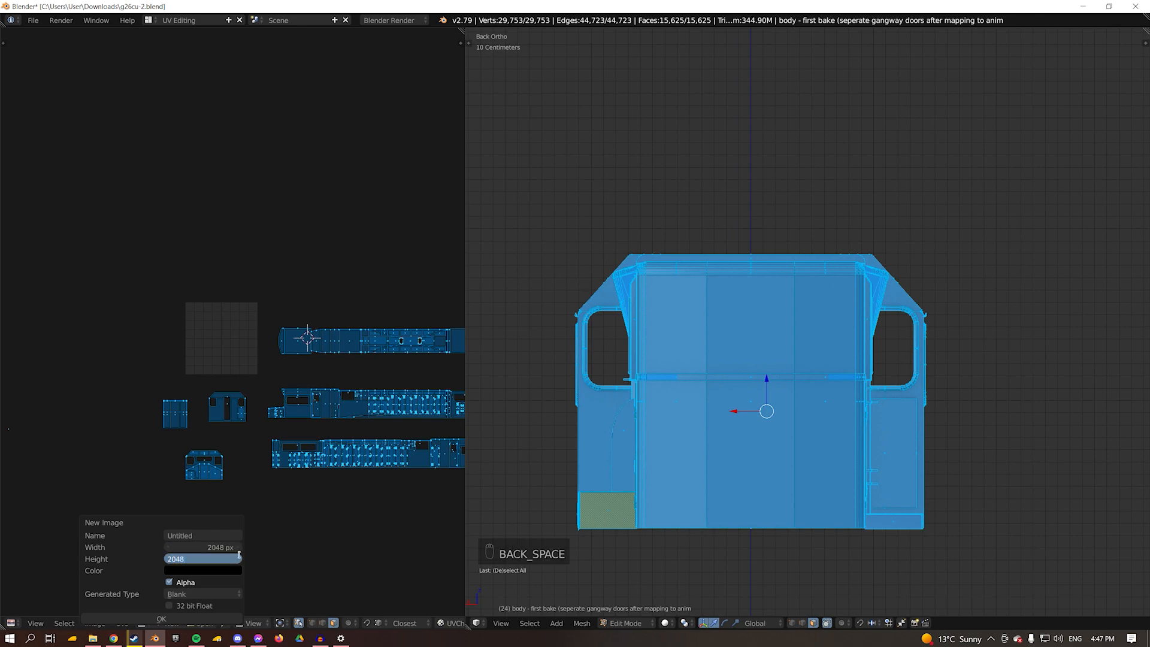
Name the new image "map" and create it with the default blank black fill.
{"action": "left_click", "coordinate": [200, 535]}
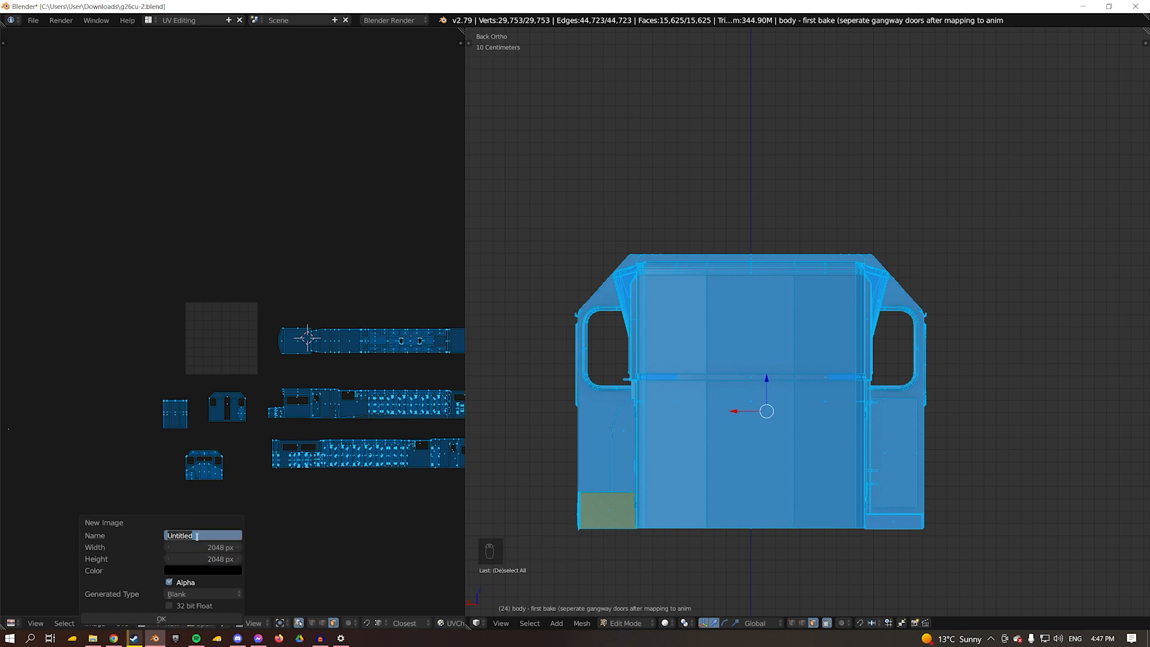
{"action": "type", "text": "MAP"}
{"action": "key", "text": "BackSpace"}
{"action": "key", "text": "BackSpace"}
{"action": "type", "text": "map"}
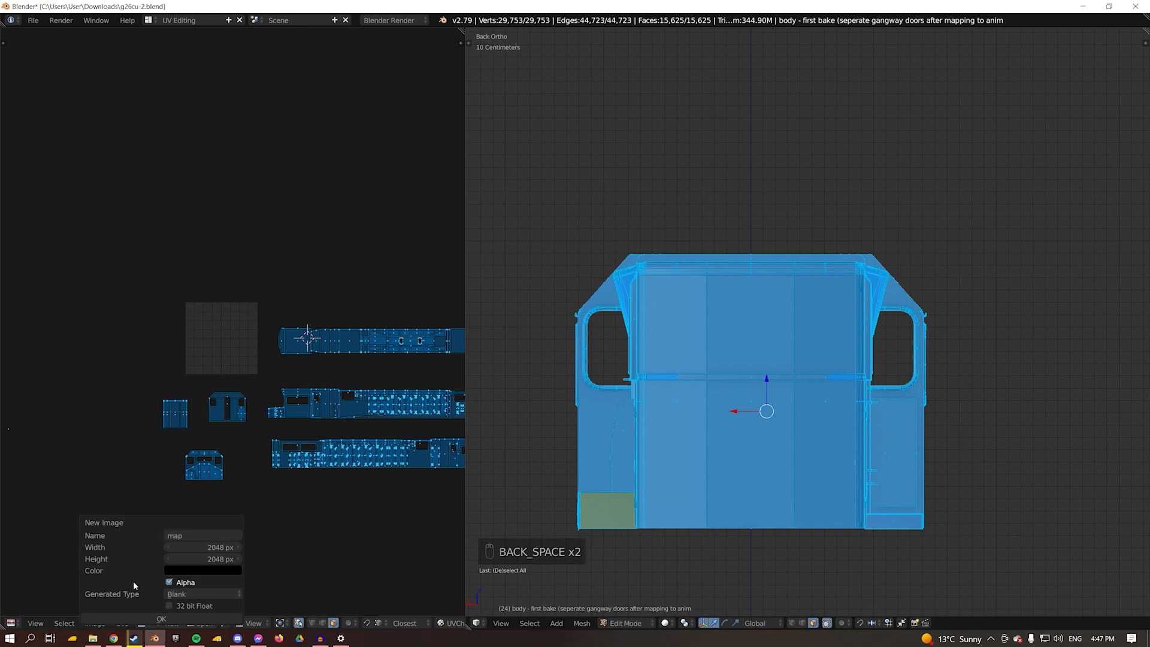
{"action": "left_click", "coordinate": [162, 618]}
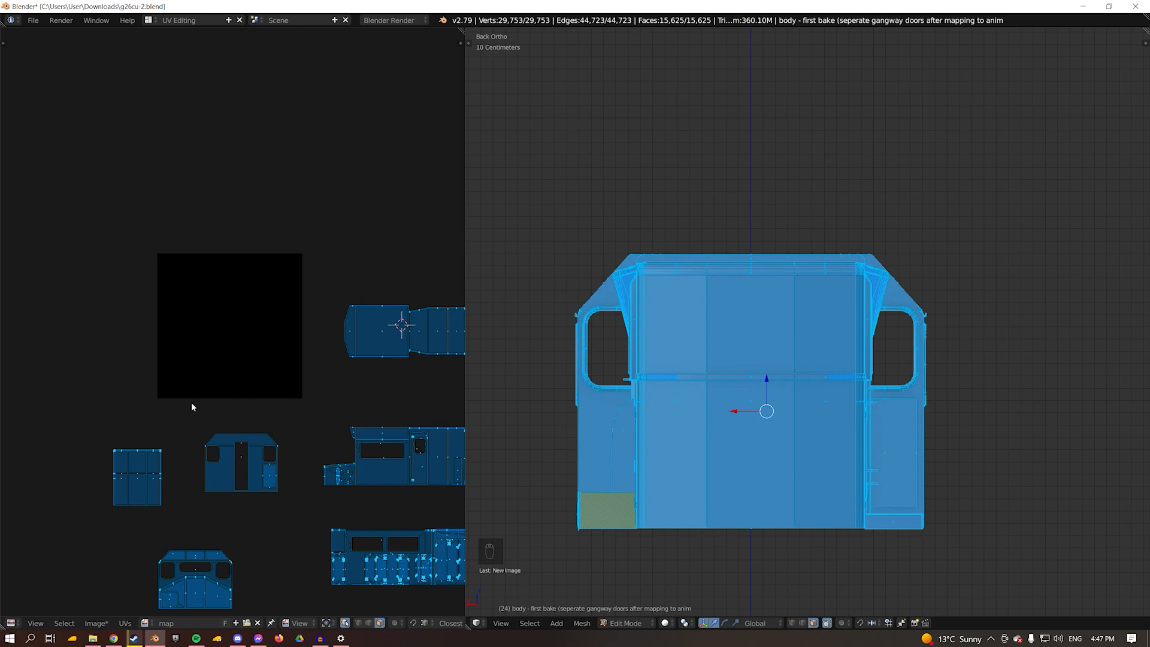
Clear the selection and circle-select the roof, side and end islands, leaving out the tiny stray island.
{"action": "middle_click_drag", "start_coordinate": [353, 377], "coordinate": [196, 295]}
{"action": "middle_click_drag", "start_coordinate": [320, 300], "coordinate": [219, 272]}
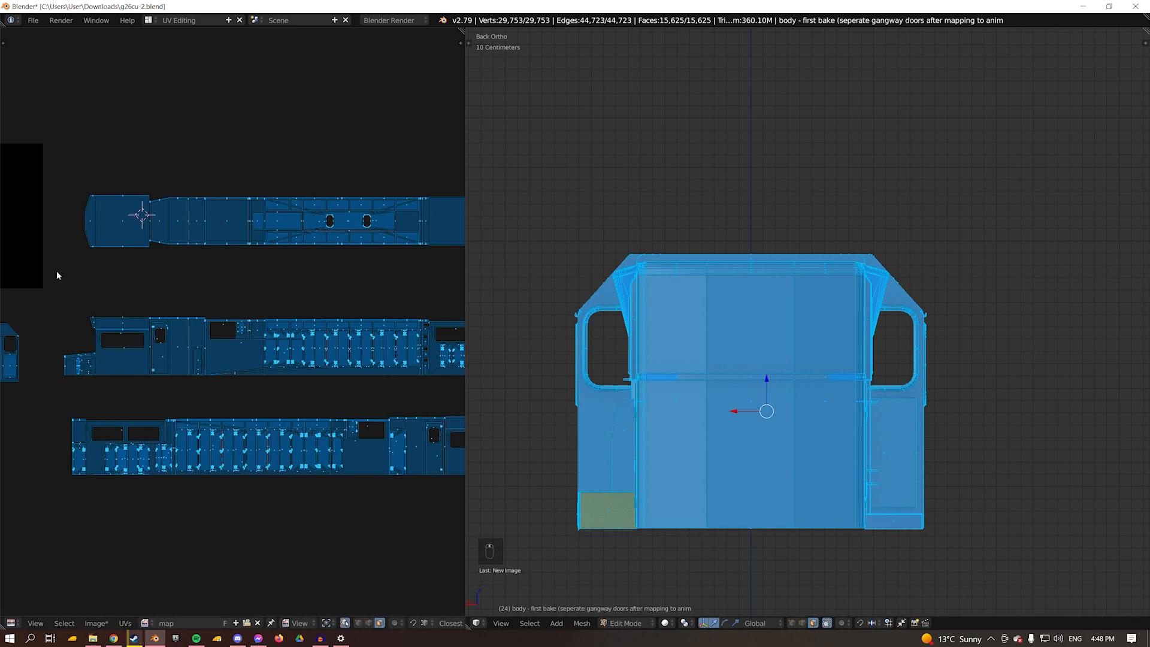
{"action": "scroll", "coordinate": [129, 293], "scroll_direction": "down", "scroll_amount": 2}
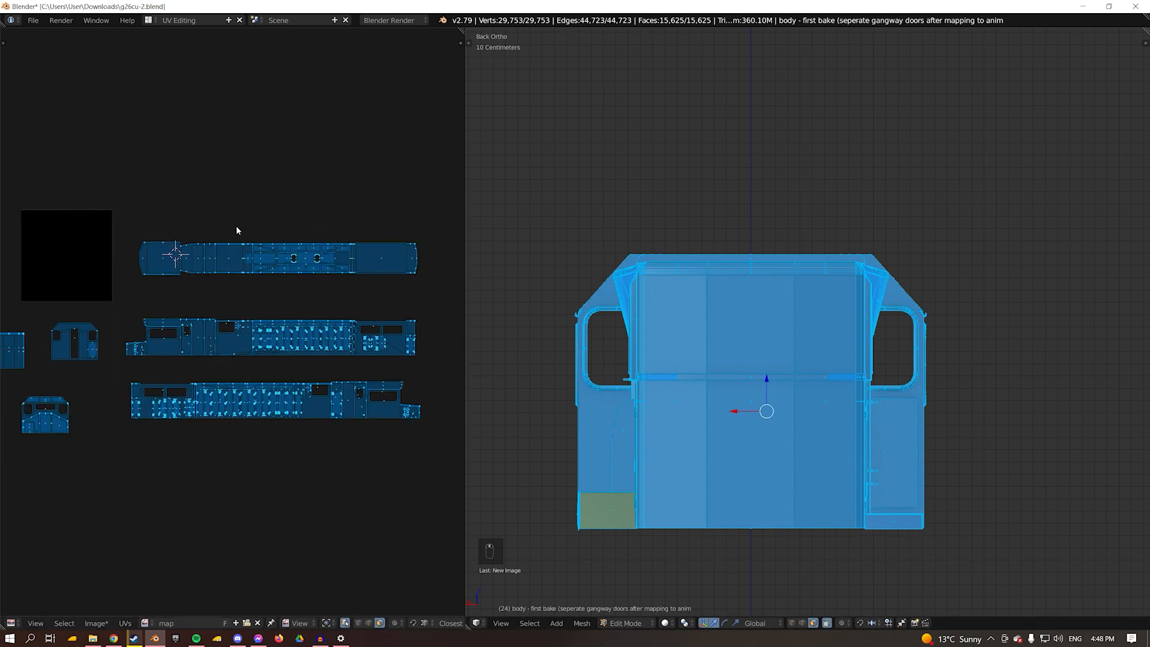
{"action": "key", "text": "a"}
{"action": "key", "text": "c"}
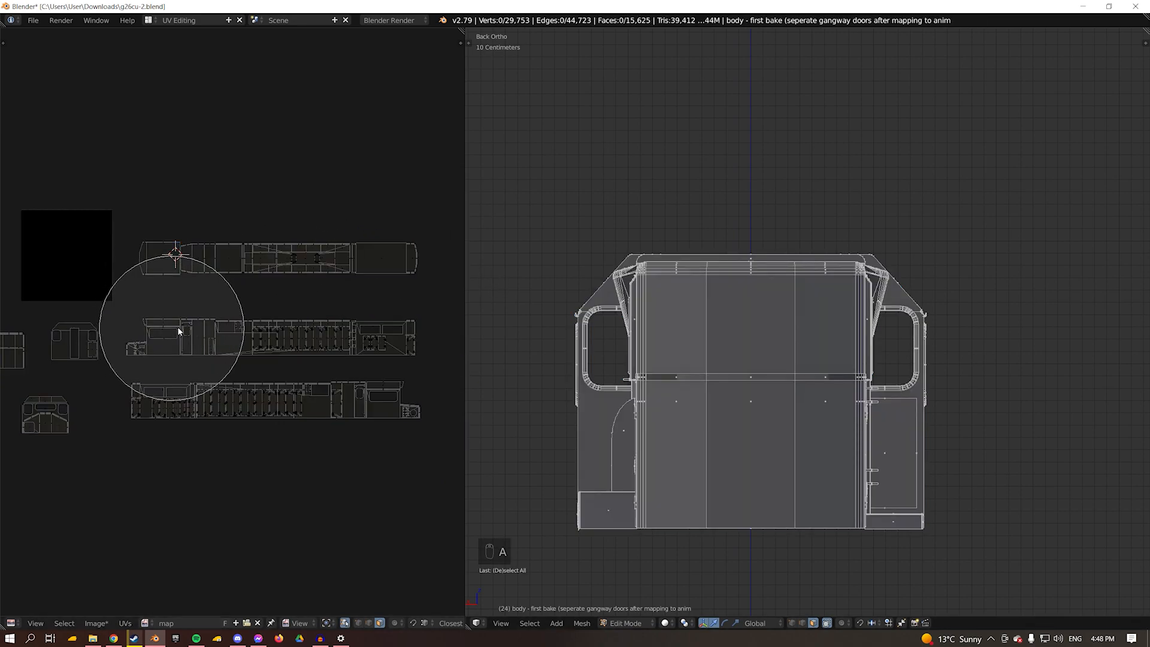
{"action": "scroll", "coordinate": [169, 327], "scroll_direction": "up", "scroll_amount": 2}
{"action": "scroll", "coordinate": [165, 345], "scroll_direction": "down", "scroll_amount": 6}
{"action": "right_click", "coordinate": [178, 350]}
{"action": "scroll", "coordinate": [178, 350], "scroll_direction": "down", "scroll_amount": 2}
{"action": "middle_click_drag", "start_coordinate": [192, 349], "coordinate": [239, 353]}
{"action": "key", "text": "c"}
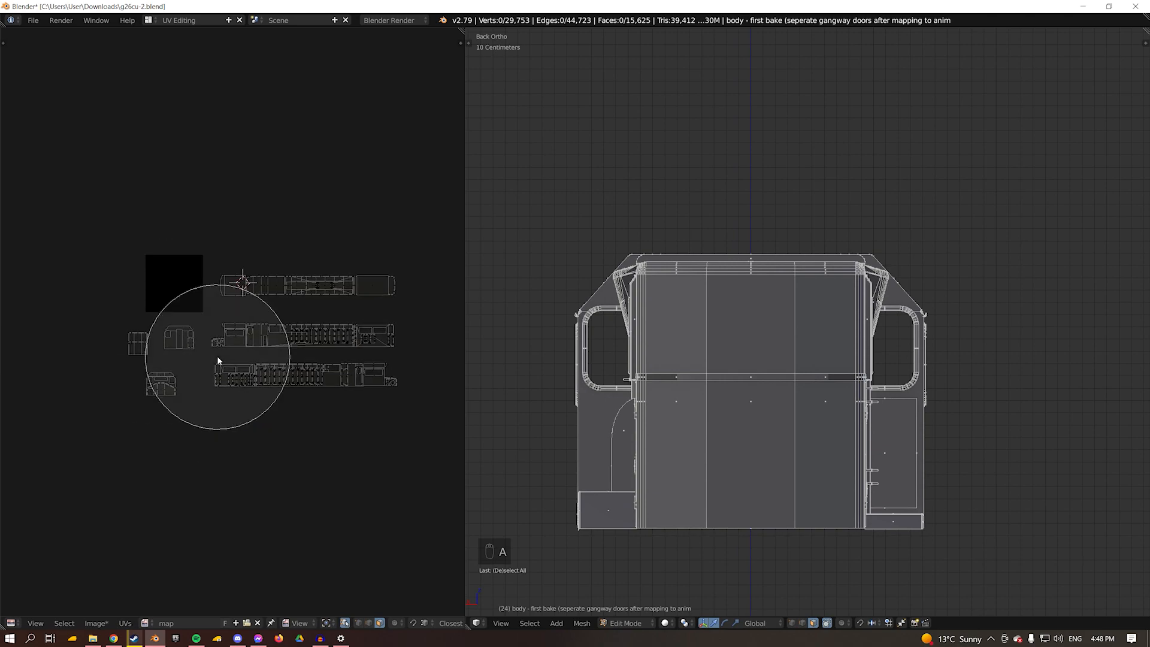
{"action": "scroll", "coordinate": [164, 365], "scroll_direction": "down", "scroll_amount": 5}
{"action": "mouse_move", "coordinate": [162, 361]}
{"action": "left_mouse_down"}
{"action": "mouse_move", "coordinate": [244, 334]}
{"action": "mouse_move", "coordinate": [379, 367]}
{"action": "mouse_move", "coordinate": [174, 360]}
{"action": "mouse_move", "coordinate": [372, 367]}
{"action": "mouse_move", "coordinate": [332, 377]}
{"action": "left_mouse_up"}
{"action": "right_click", "coordinate": [332, 377]}
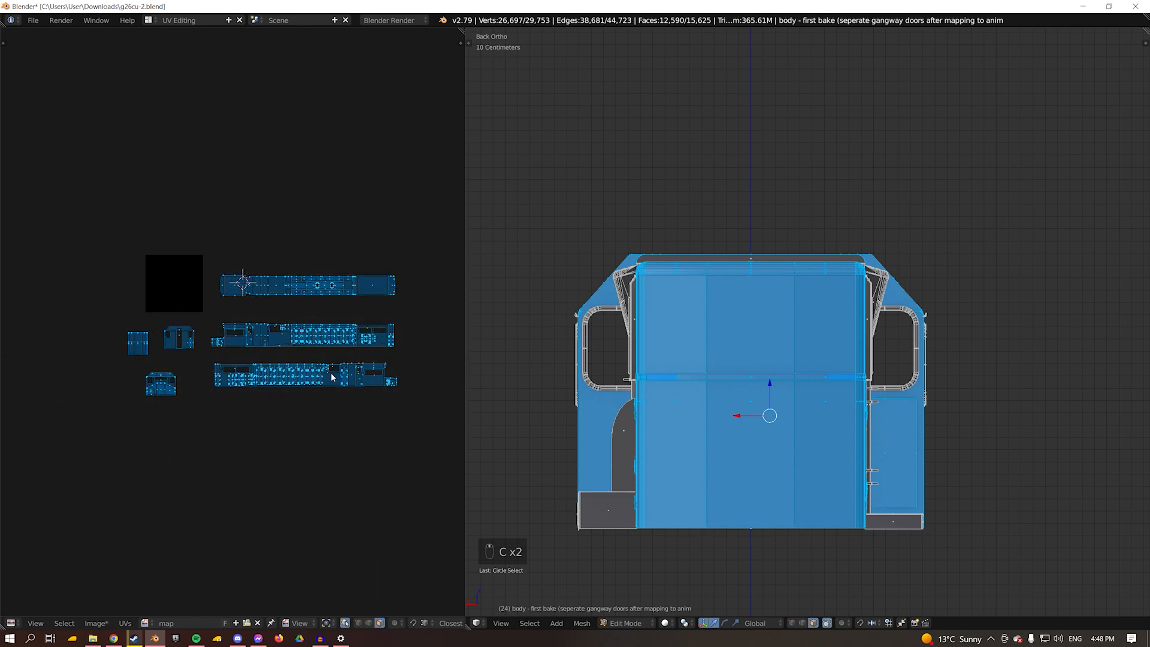
Move the selected islands so the roof and sides lie over the map image and scale the whole group down.
{"action": "key", "text": "g"}
{"action": "left_click", "coordinate": [243, 282]}
{"action": "scroll", "coordinate": [387, 241], "scroll_direction": "up", "scroll_amount": 4}
{"action": "key", "text": "s"}
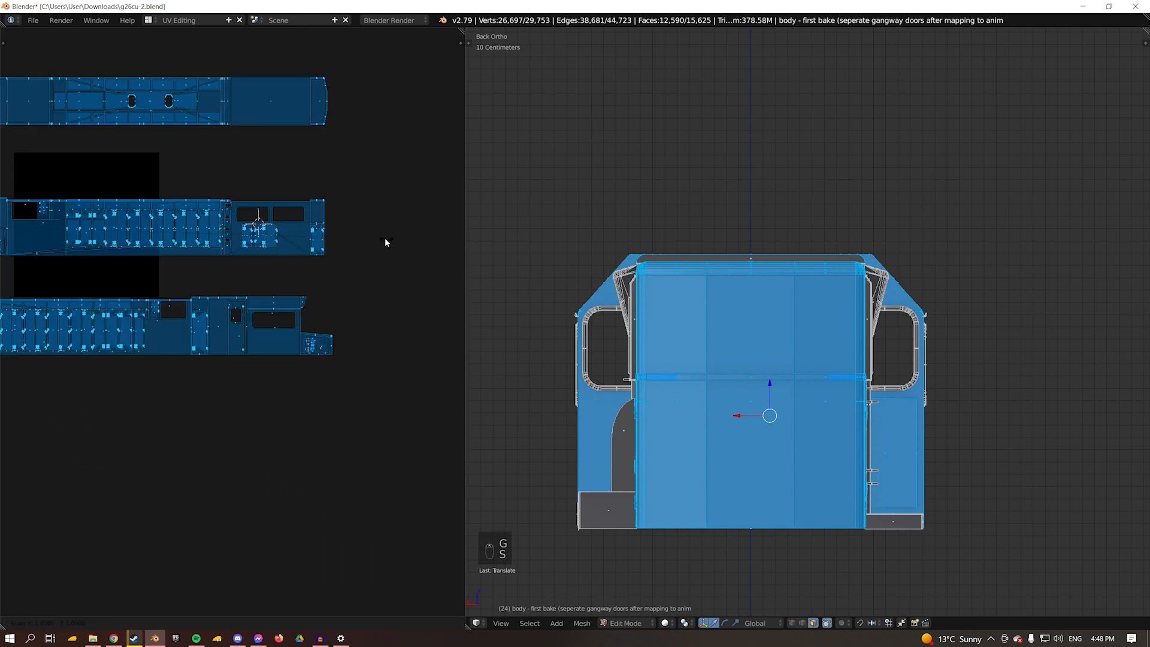
{"action": "left_click", "coordinate": [196, 232]}
{"action": "middle_click_drag", "start_coordinate": [111, 209], "coordinate": [246, 282]}
{"action": "scroll", "coordinate": [331, 271], "scroll_direction": "up", "scroll_amount": 3}
{"action": "key", "text": "s"}
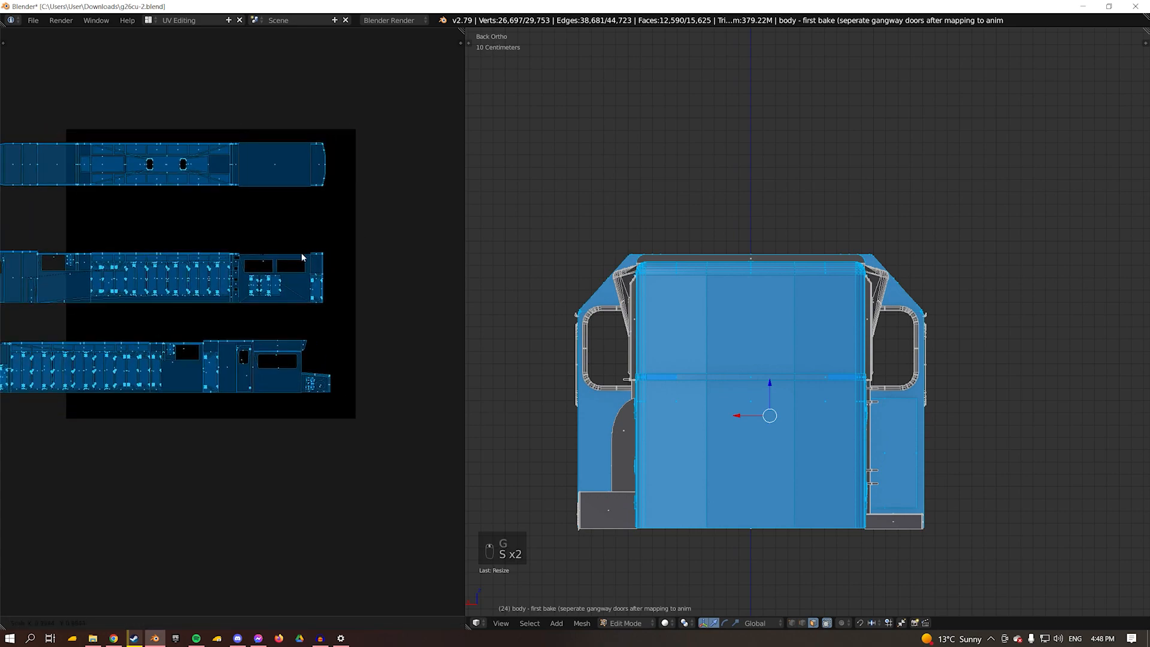
{"action": "left_click", "coordinate": [289, 255]}
Reposition the islands over the image and scale them down until the roof and sides nearly match the image's width.
{"action": "key", "text": "g"}
{"action": "left_click", "coordinate": [385, 208]}
{"action": "middle_click_drag", "start_coordinate": [355, 142], "coordinate": [397, 257]}
{"action": "key", "text": "s"}
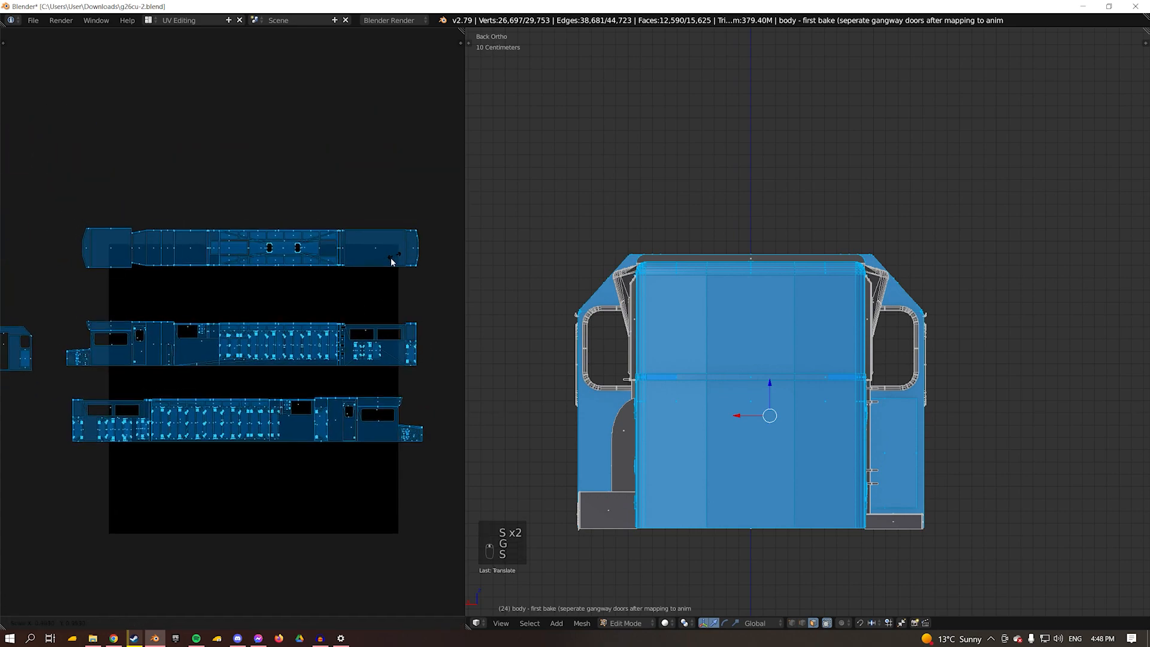
{"action": "left_click", "coordinate": [351, 264]}
{"action": "key", "text": "g"}
{"action": "left_click", "coordinate": [373, 281]}
{"action": "key", "text": "s"}
{"action": "left_click", "coordinate": [390, 280]}
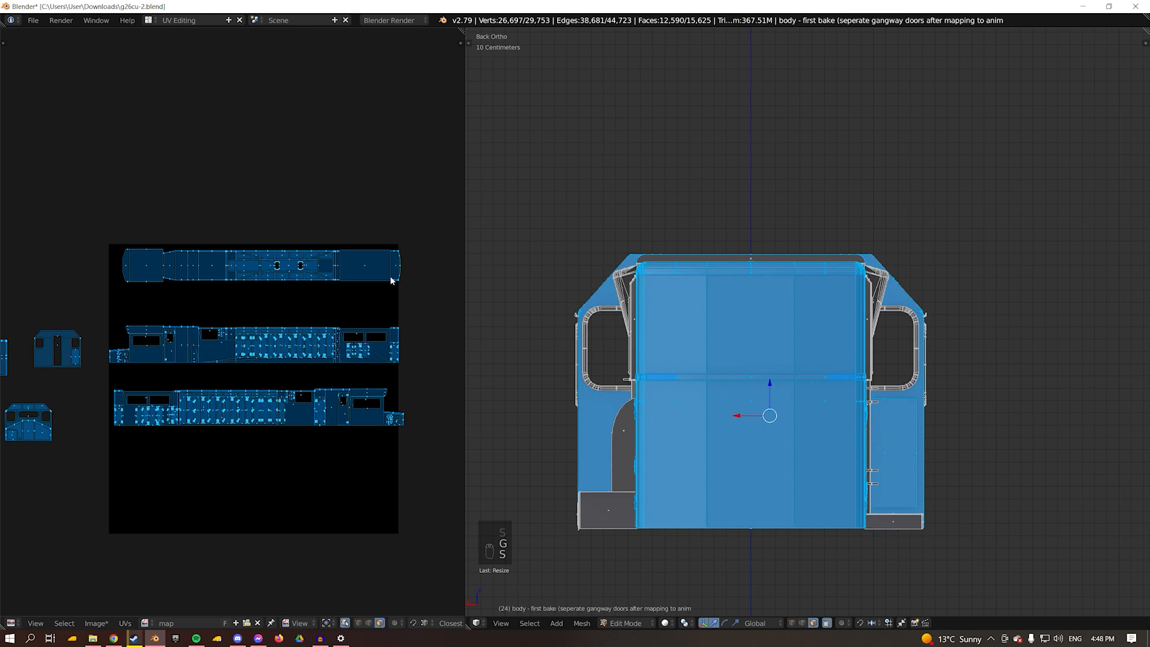
Scale the islands down slightly and shift them so the hood end of the side island sits just inside the image edge.
{"action": "scroll", "coordinate": [385, 262], "scroll_direction": "up", "scroll_amount": 3}
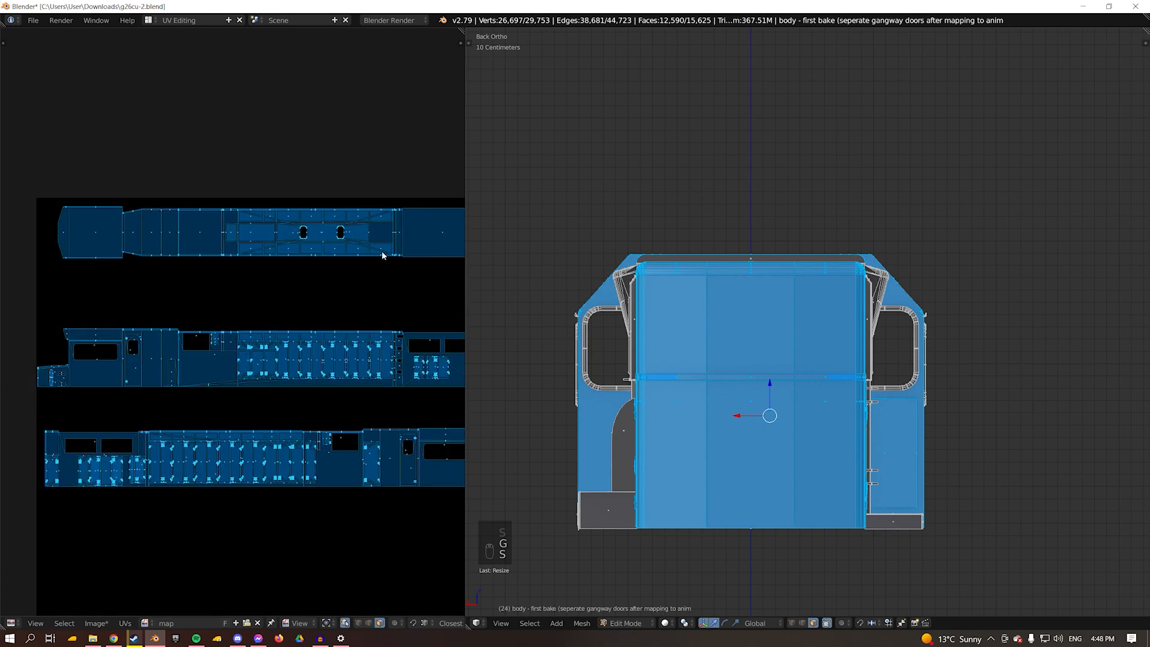
{"action": "key", "text": "s"}
{"action": "left_click", "coordinate": [322, 254]}
{"action": "middle_click_drag", "start_coordinate": [130, 273], "coordinate": [150, 244]}
{"action": "scroll", "coordinate": [228, 233], "scroll_direction": "up", "scroll_amount": 2}
{"action": "middle_click_drag", "start_coordinate": [318, 210], "coordinate": [87, 259]}
{"action": "scroll", "coordinate": [138, 250], "scroll_direction": "down", "scroll_amount": 3}
{"action": "middle_click_drag", "start_coordinate": [239, 221], "coordinate": [124, 224]}
{"action": "middle_click_drag", "start_coordinate": [436, 275], "coordinate": [323, 237]}
{"action": "scroll", "coordinate": [349, 203], "scroll_direction": "up", "scroll_amount": 3}
{"action": "scroll", "coordinate": [345, 204], "scroll_direction": "up", "scroll_amount": 1}
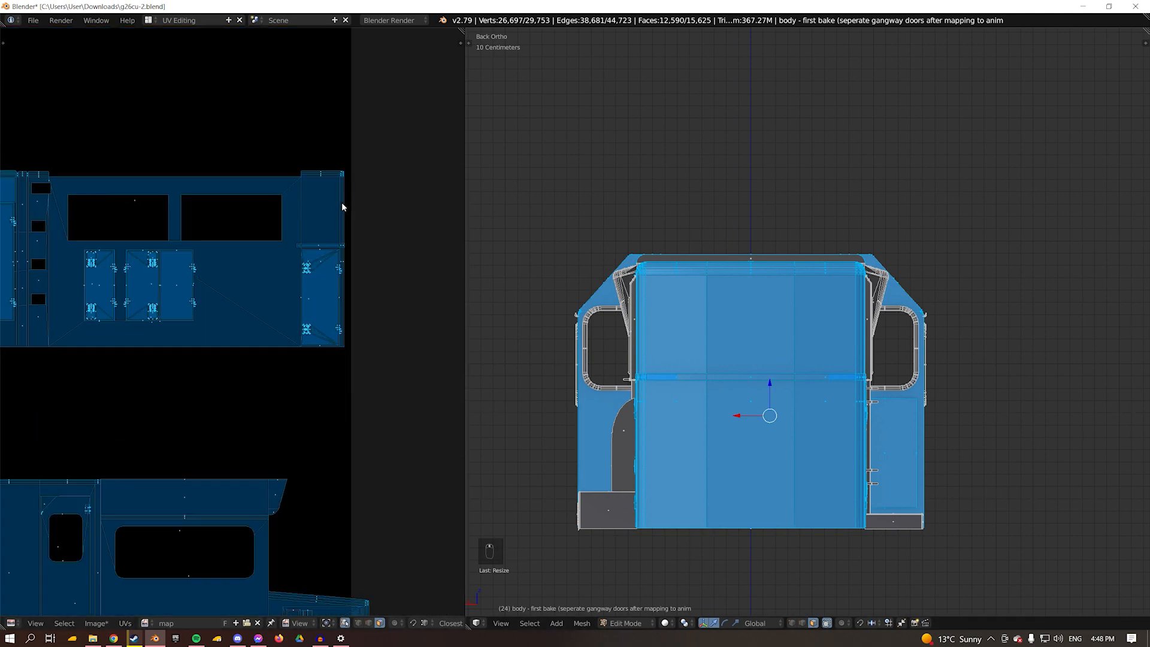
{"action": "key", "text": "s"}
{"action": "key", "text": "g"}
{"action": "left_click", "coordinate": [363, 203]}
Fine-tune the islands' common scale so the longest side island fits between both side edges of the image.
{"action": "middle_click_drag", "start_coordinate": [208, 192], "coordinate": [485, 236]}
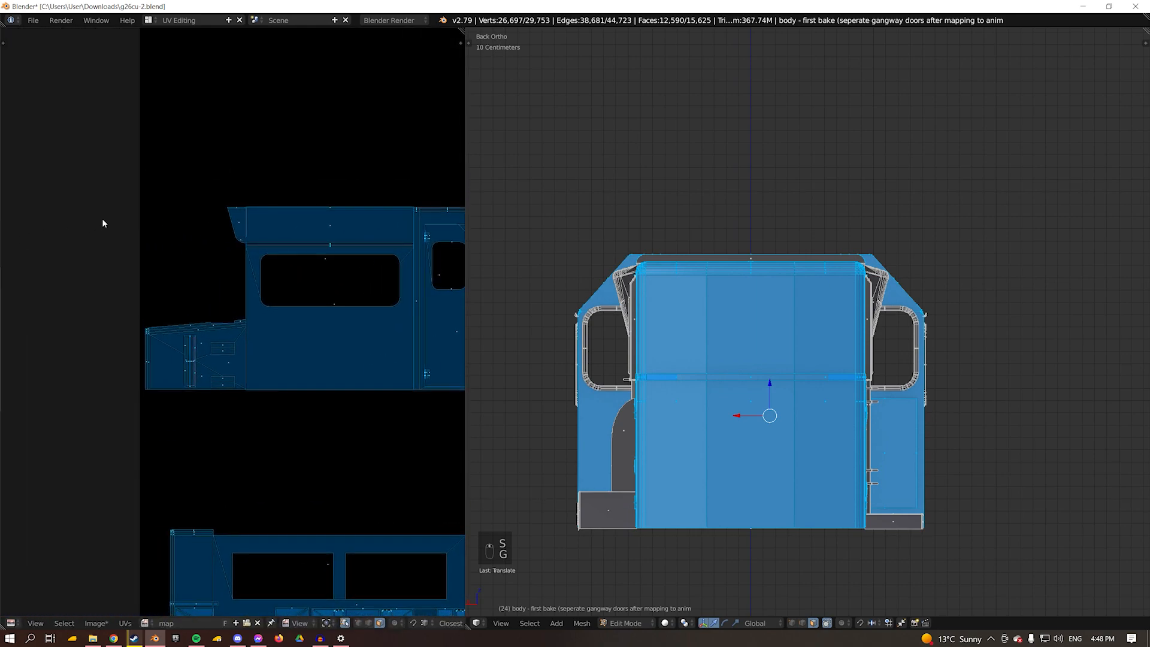
{"action": "key", "text": "s"}
{"action": "left_click", "coordinate": [136, 182]}
{"action": "middle_click_drag", "start_coordinate": [184, 178], "coordinate": [92, 215]}
{"action": "middle_click_drag", "start_coordinate": [333, 215], "coordinate": [48, 216]}
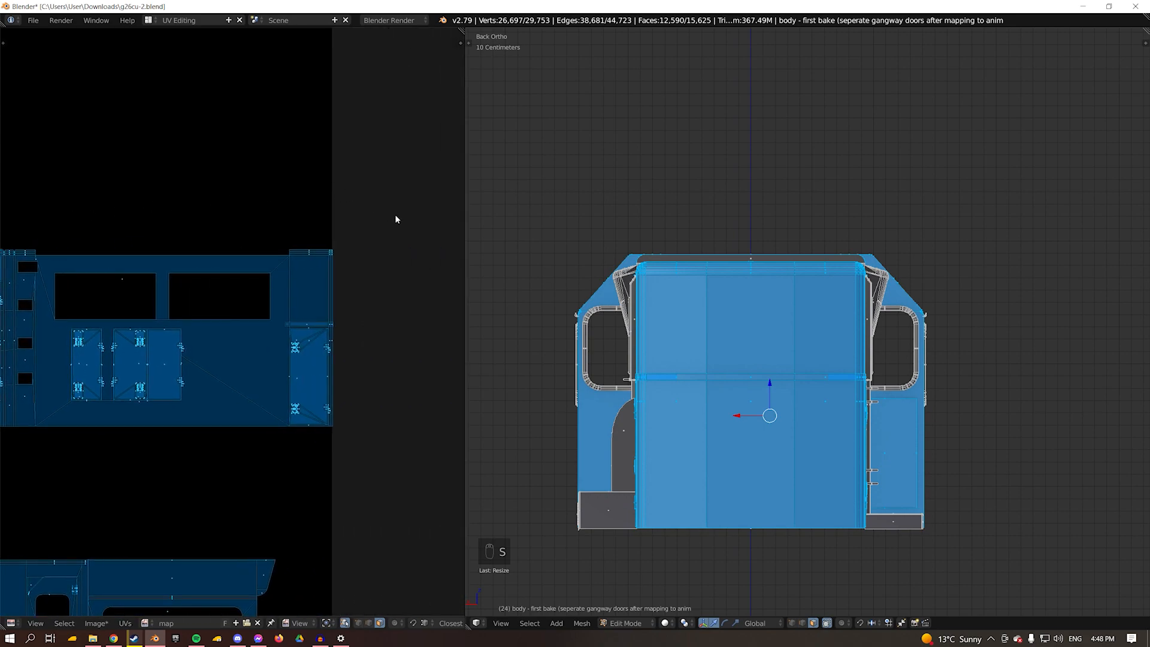
{"action": "middle_click_drag", "start_coordinate": [389, 239], "coordinate": [349, 243]}
{"action": "scroll", "coordinate": [348, 252], "scroll_direction": "up", "scroll_amount": 2}
{"action": "key", "text": "g"}
{"action": "key", "text": "x"}
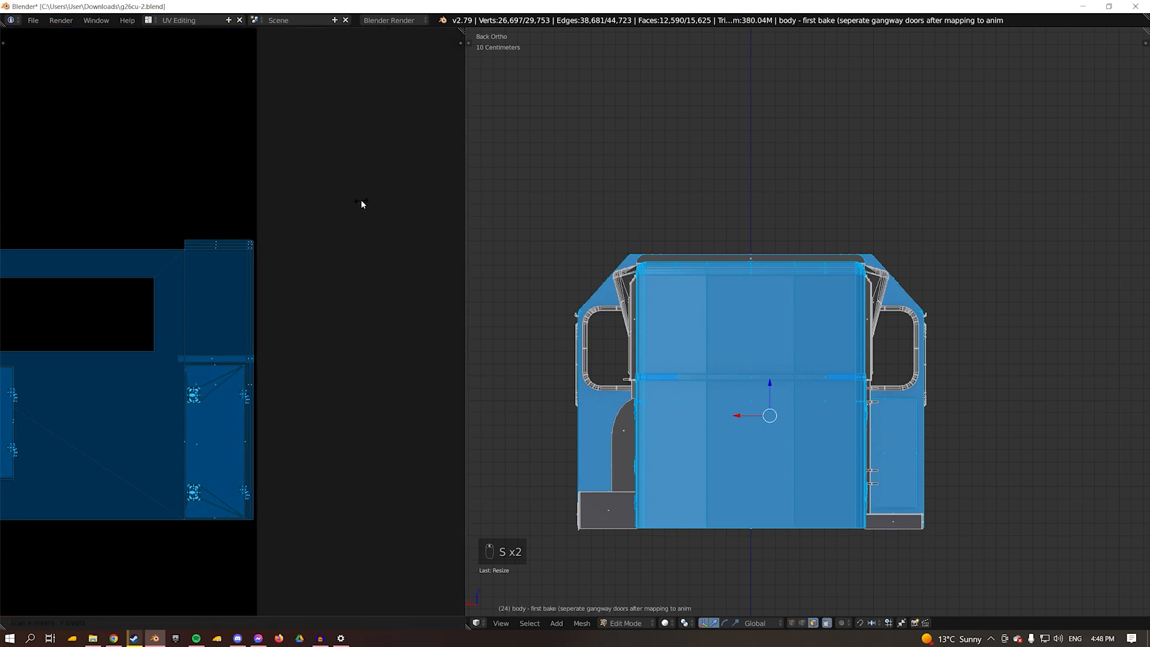
{"action": "left_click", "coordinate": [361, 202]}
Clear the selection, circle-select the lower side island and rotate it 180 degrees.
{"action": "scroll", "coordinate": [443, 269], "scroll_direction": "down", "scroll_amount": 6}
{"action": "middle_click_drag", "start_coordinate": [382, 340], "coordinate": [416, 287]}
{"action": "scroll", "coordinate": [309, 320], "scroll_direction": "down", "scroll_amount": 3}
{"action": "key", "text": "a"}
{"action": "middle_click_drag", "start_coordinate": [178, 352], "coordinate": [283, 351]}
{"action": "key", "text": "c"}
{"action": "scroll", "coordinate": [197, 413], "scroll_direction": "up", "scroll_amount": 5}
{"action": "mouse_move", "coordinate": [177, 371]}
{"action": "left_mouse_down"}
{"action": "mouse_move", "coordinate": [167, 354]}
{"action": "mouse_move", "coordinate": [406, 376]}
{"action": "mouse_move", "coordinate": [375, 357]}
{"action": "mouse_move", "coordinate": [153, 359]}
{"action": "left_mouse_up"}
{"action": "key", "text": "Escape"}
{"action": "type", "text": "r180"}
{"action": "key", "text": "Return"}
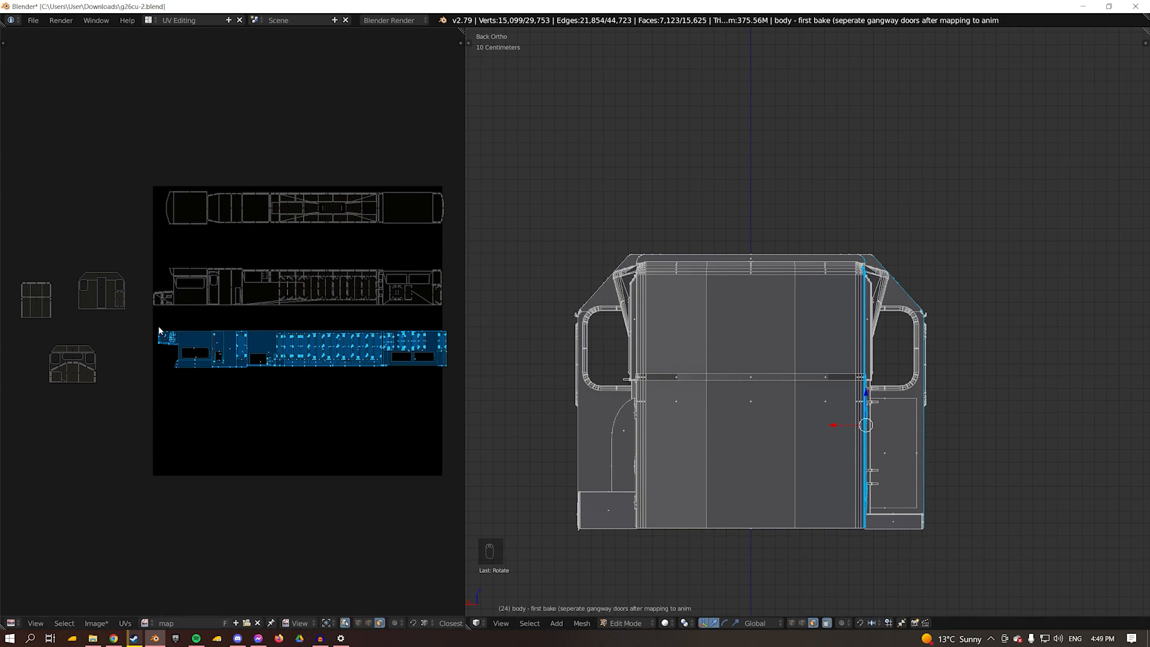
Move the rotated side island up against the bottom edge of the other side island, aligning their front ends.
{"action": "middle_click_drag", "start_coordinate": [154, 346], "coordinate": [6, 365]}
{"action": "scroll", "coordinate": [358, 359], "scroll_direction": "up", "scroll_amount": 5}
{"action": "scroll", "coordinate": [224, 384], "scroll_direction": "up", "scroll_amount": 2}
{"action": "key", "text": "g"}
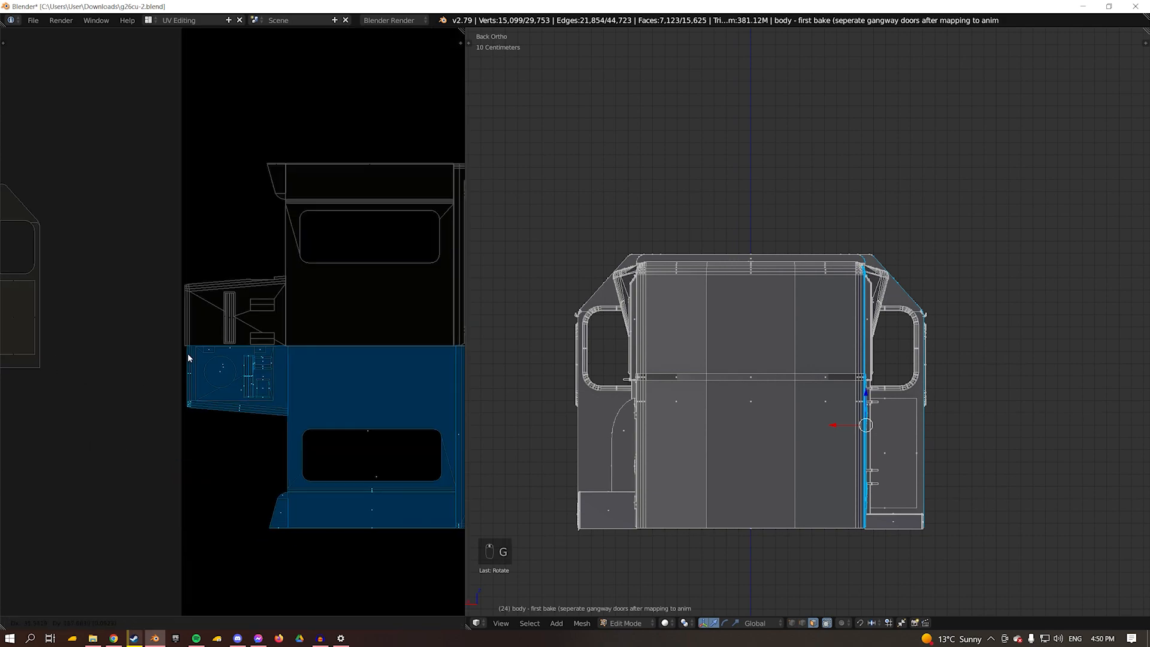
{"action": "left_click", "coordinate": [182, 354]}
{"action": "middle_click_drag", "start_coordinate": [198, 363], "coordinate": [215, 340]}
{"action": "scroll", "coordinate": [305, 364], "scroll_direction": "up", "scroll_amount": 5}
{"action": "scroll", "coordinate": [232, 344], "scroll_direction": "up", "scroll_amount": 2}
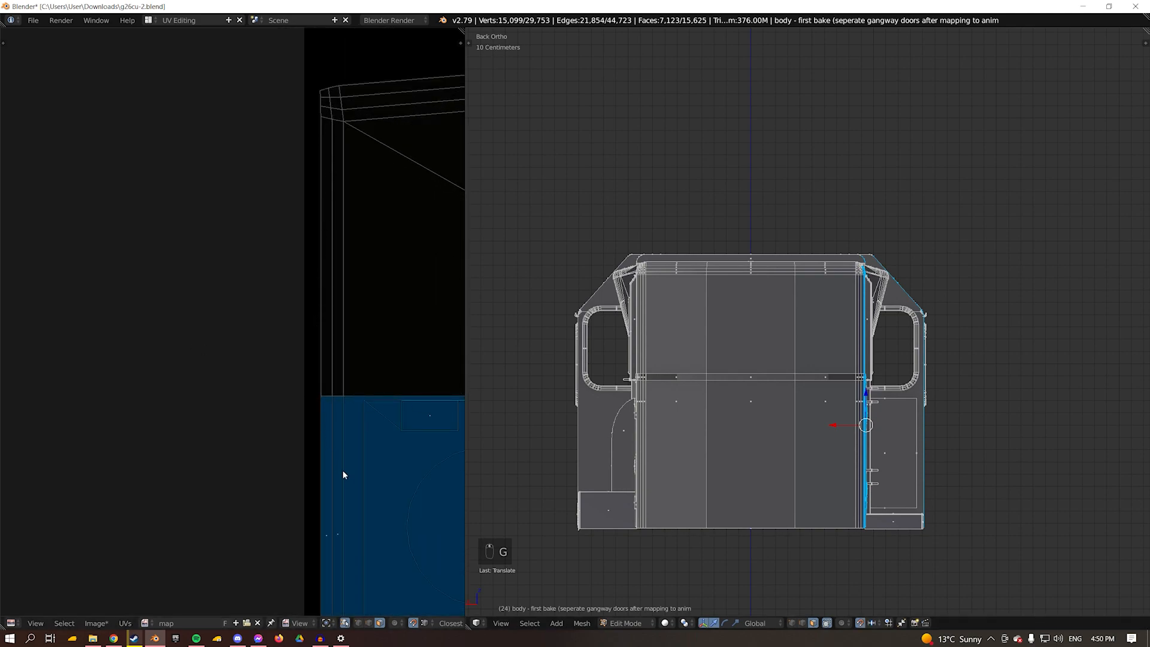
{"action": "middle_click_drag", "start_coordinate": [337, 467], "coordinate": [273, 409]}
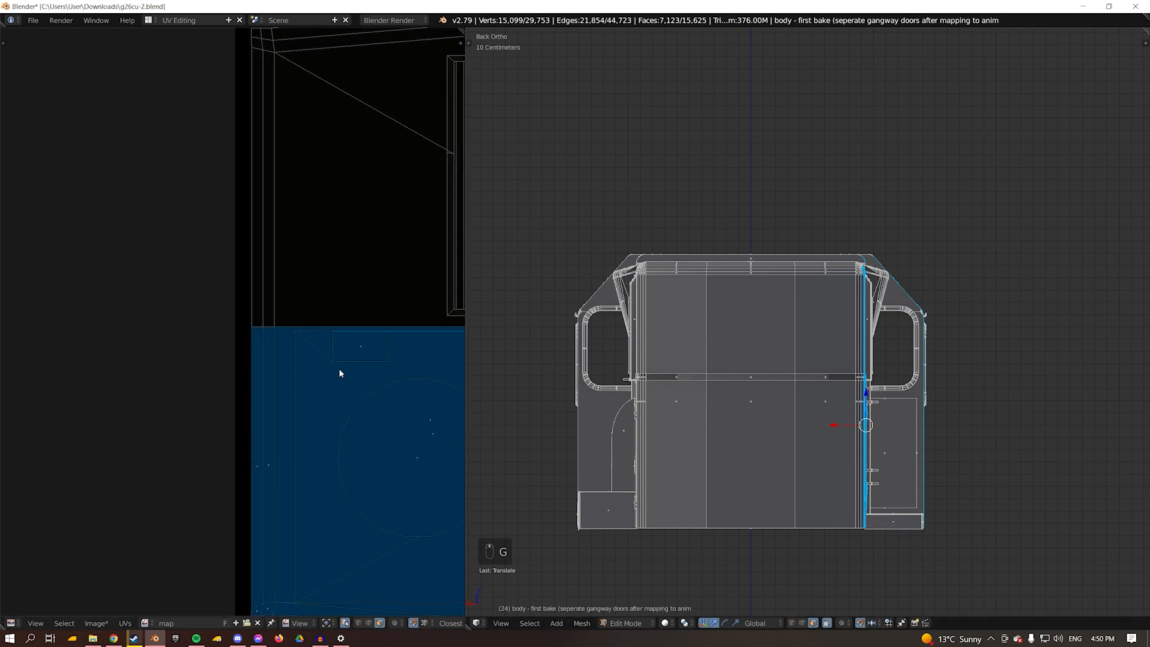
Nudge the rotated side island into line with the other side island's front end, then move it above the roof island.
{"action": "key", "text": "g"}
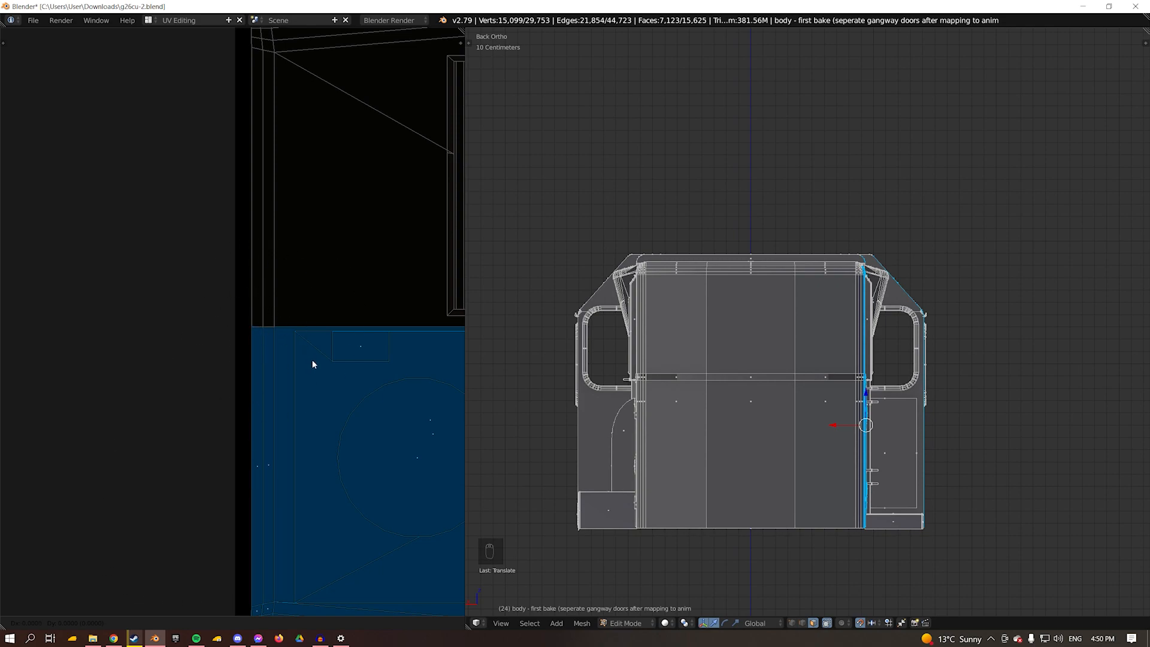
{"action": "left_click", "coordinate": [266, 321]}
{"action": "scroll", "coordinate": [285, 323], "scroll_direction": "down", "scroll_amount": 6}
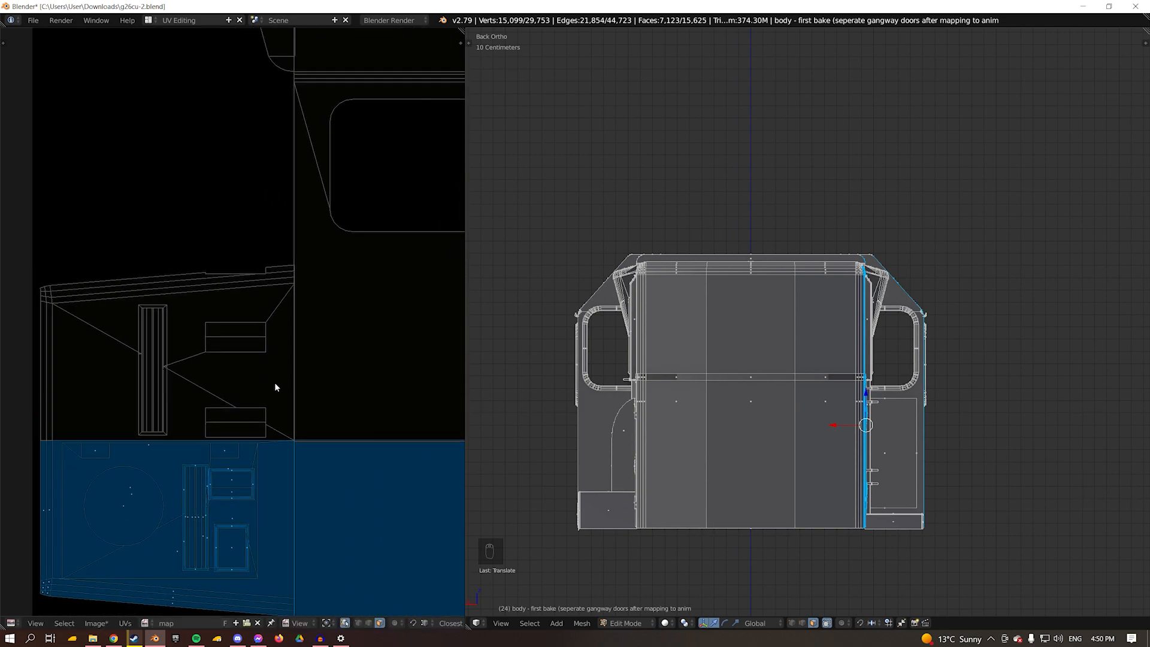
{"action": "key", "text": "g"}
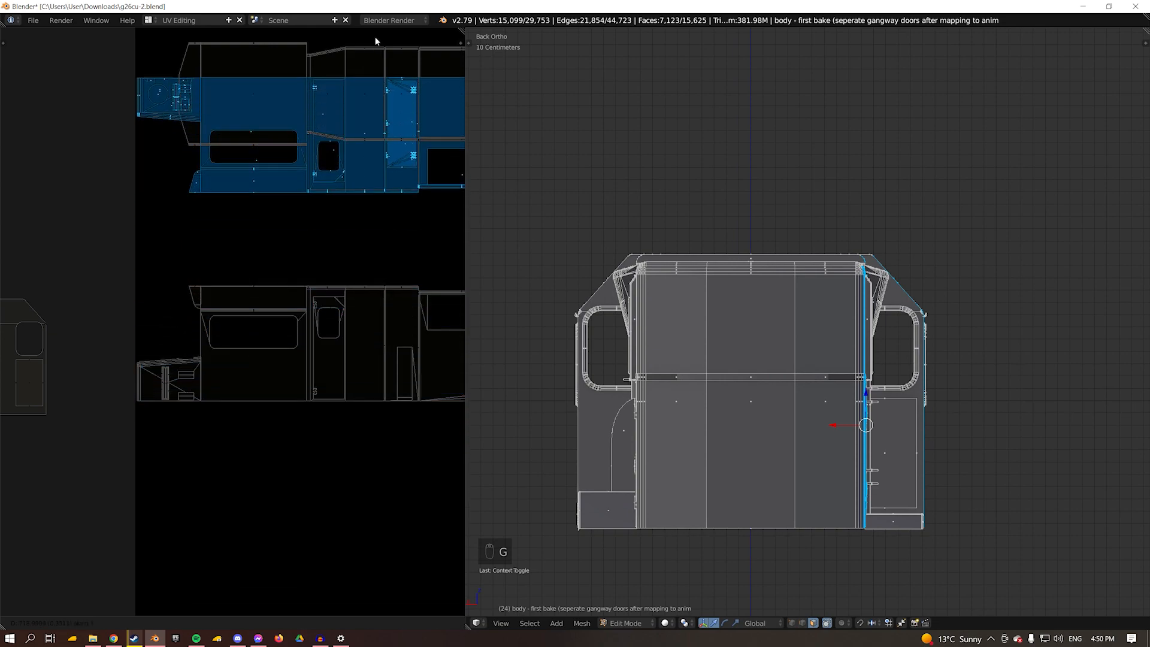
{"action": "left_click", "coordinate": [370, 477]}
{"action": "middle_click_drag", "start_coordinate": [324, 288], "coordinate": [316, 481]}
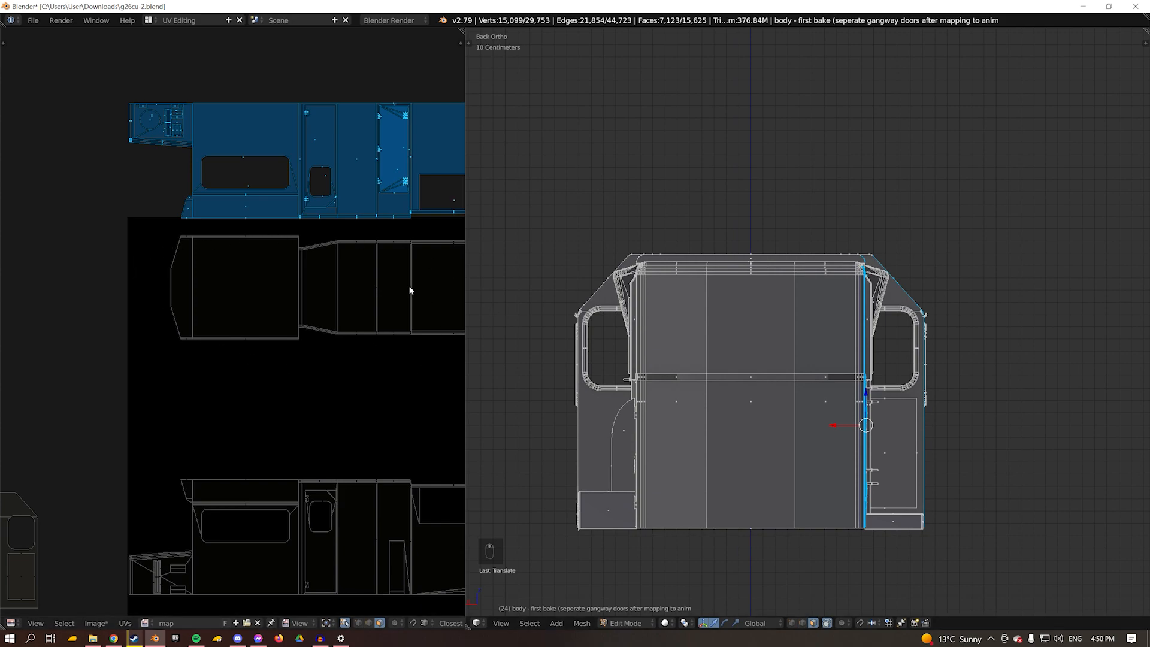
{"action": "scroll", "coordinate": [309, 262], "scroll_direction": "down", "scroll_amount": 3}
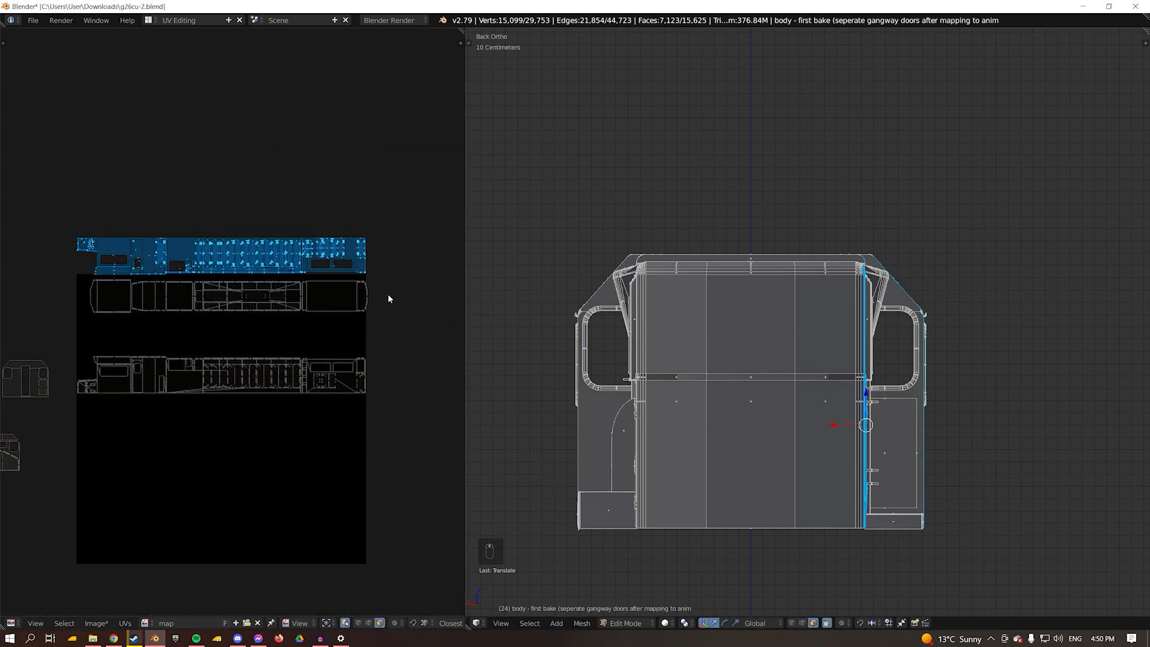
Clear the selection, circle-select the roof island and snap its front corner to the matching corner of the upper side island.
{"action": "scroll", "coordinate": [171, 321], "scroll_direction": "up", "scroll_amount": 5}
{"action": "middle_click_drag", "start_coordinate": [205, 325], "coordinate": [290, 325]}
{"action": "middle_click_drag", "start_coordinate": [290, 325], "coordinate": [312, 325]}
{"action": "key", "text": "a"}
{"action": "key", "text": "c"}
{"action": "middle_click_drag", "start_coordinate": [326, 611], "coordinate": [280, 454]}
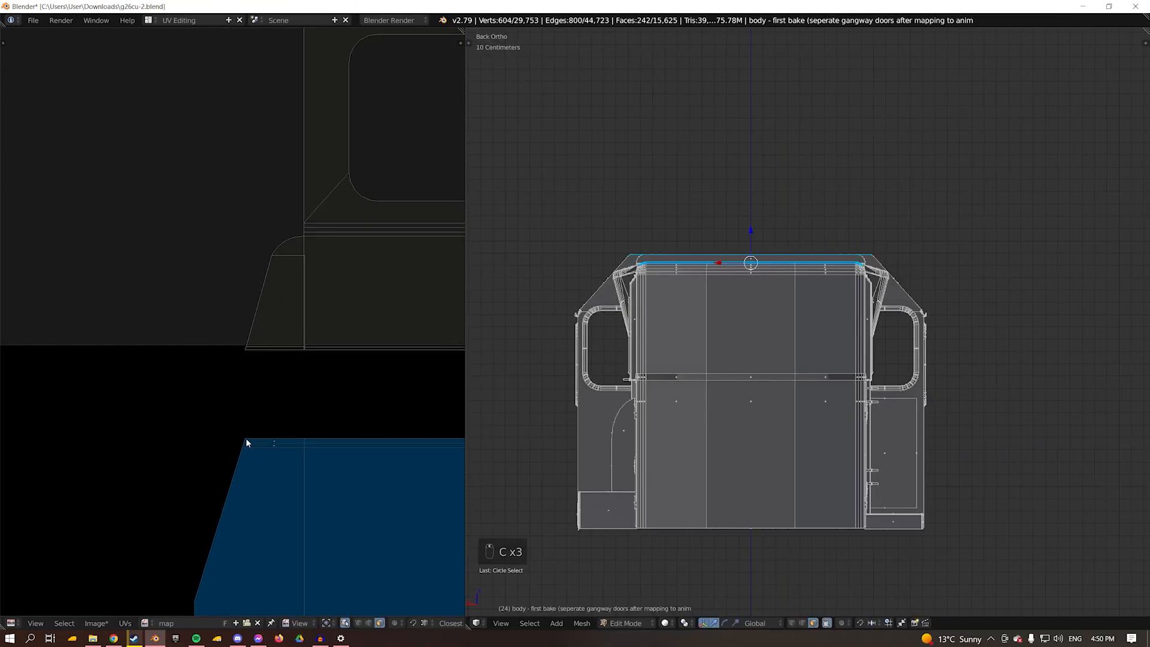
{"action": "scroll", "coordinate": [248, 441], "scroll_direction": "up", "scroll_amount": 3}
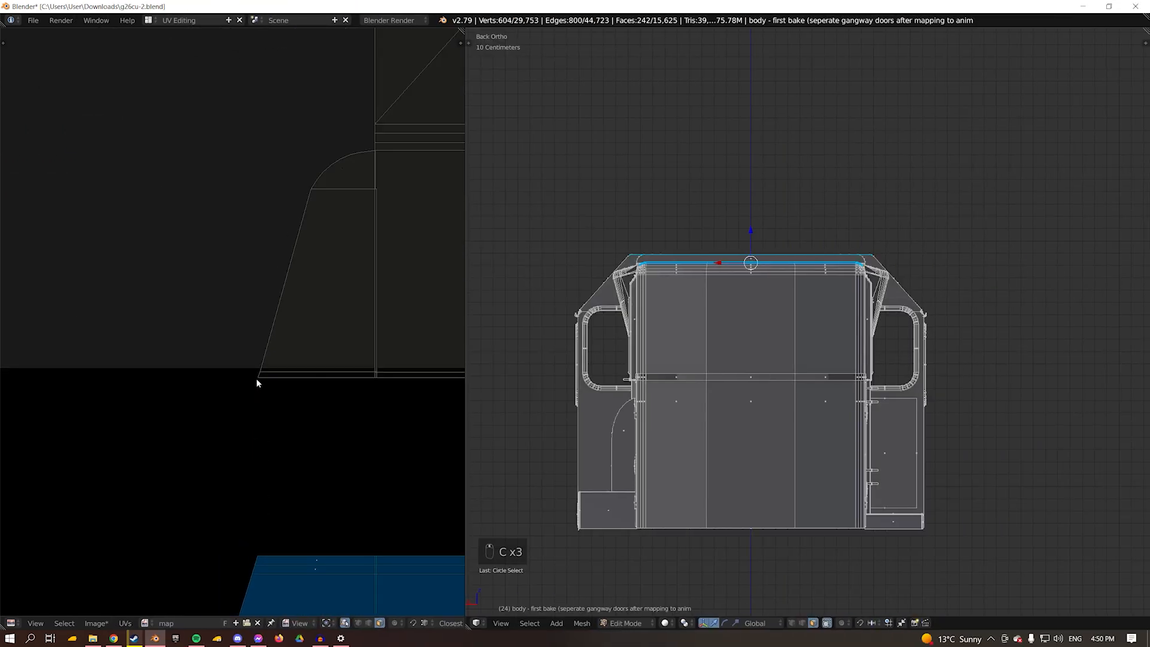
{"action": "key", "text": "g"}
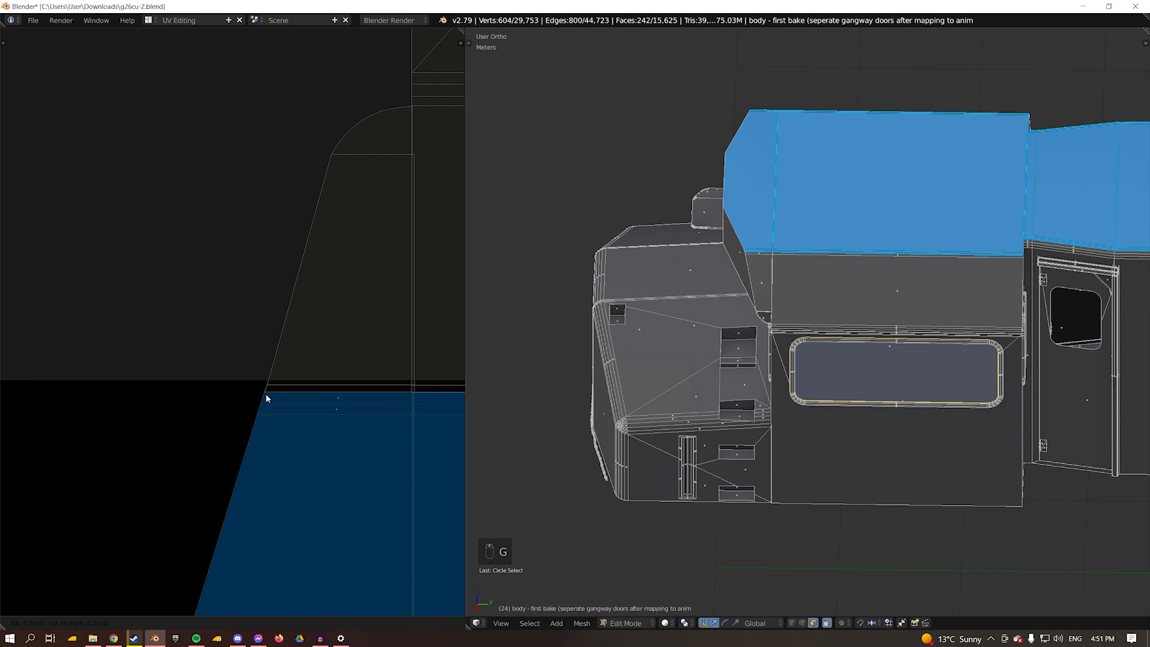
{"action": "left_click", "coordinate": [266, 395]}
Turn snapping off and move the roof island straight down until its lower edge meets the lower side island.
{"action": "scroll", "coordinate": [264, 412], "scroll_direction": "down", "scroll_amount": 6}
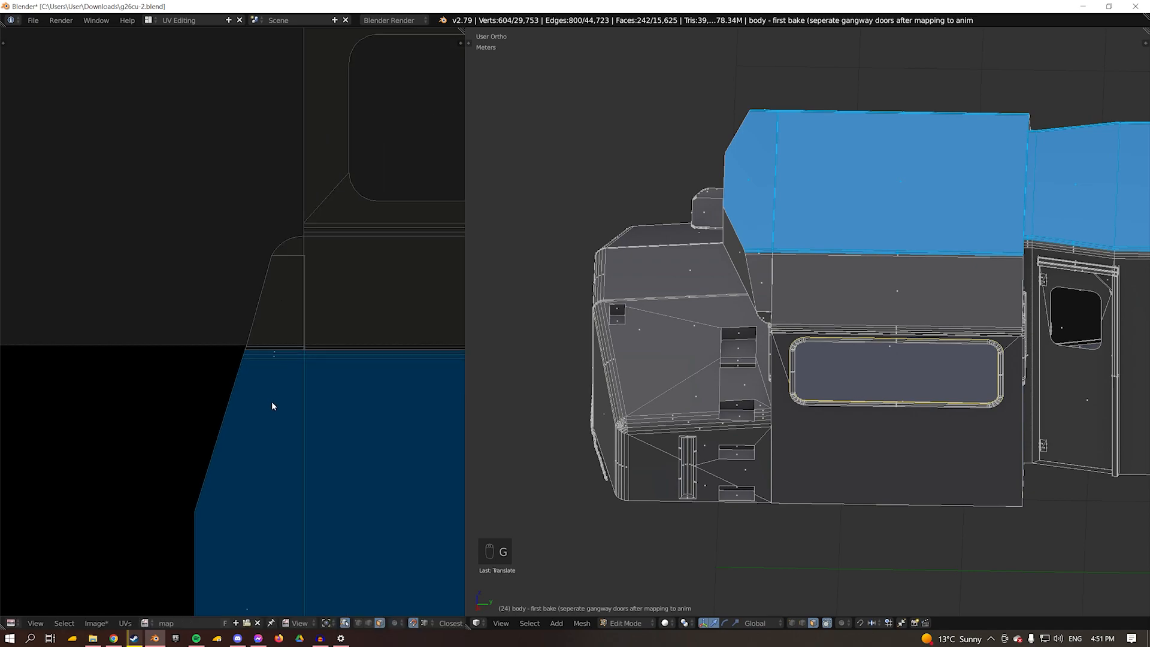
{"action": "key", "text": "shift+Tab"}
{"action": "key", "text": "g"}
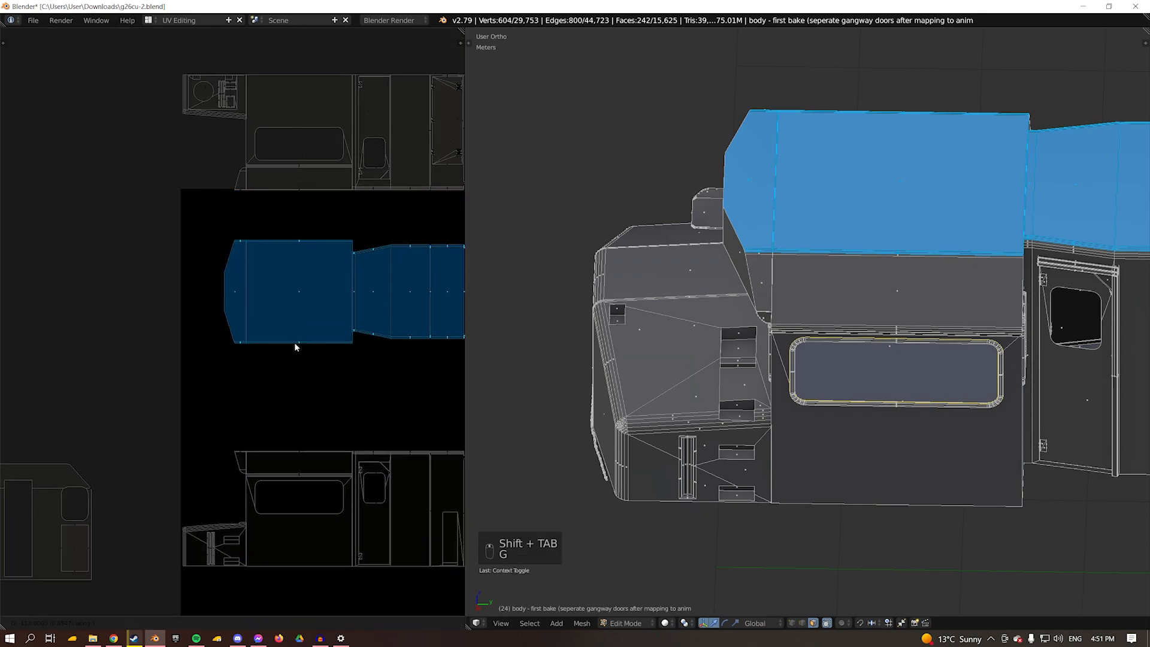
{"action": "left_click", "coordinate": [301, 433]}
{"action": "middle_click_drag", "start_coordinate": [301, 433], "coordinate": [372, 318]}
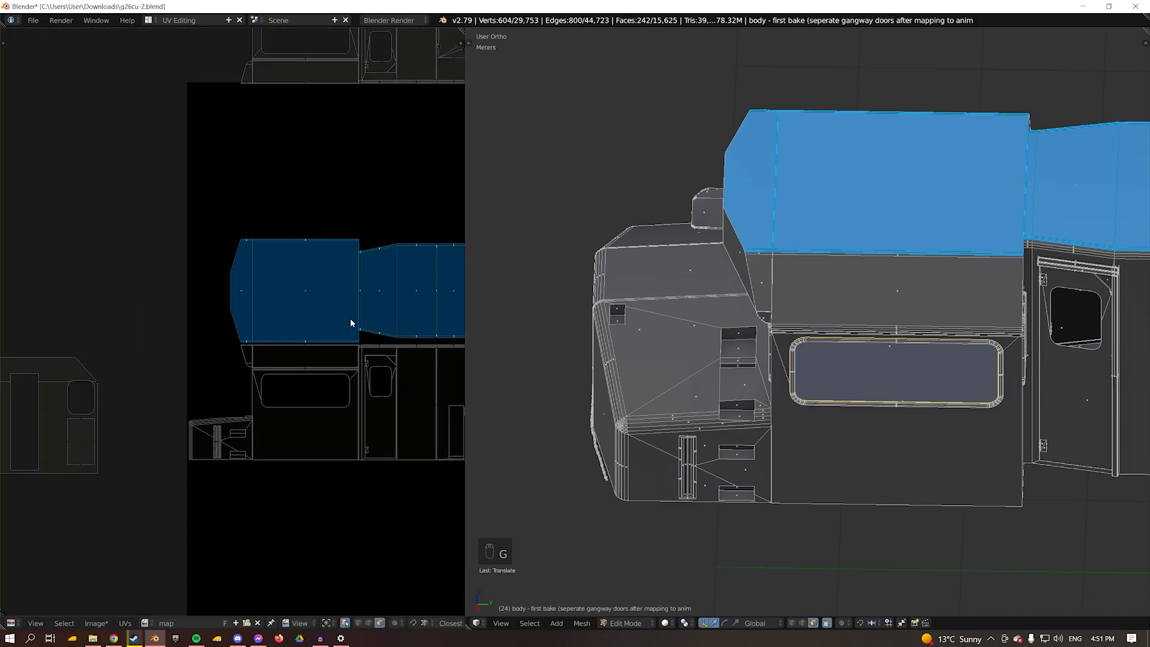
{"action": "scroll", "coordinate": [349, 318], "scroll_direction": "up", "scroll_amount": 5}
{"action": "middle_click_drag", "start_coordinate": [334, 359], "coordinate": [197, 331]}
{"action": "scroll", "coordinate": [196, 331], "scroll_direction": "up", "scroll_amount": 2}
{"action": "key", "text": "g"}
{"action": "key", "text": "y"}
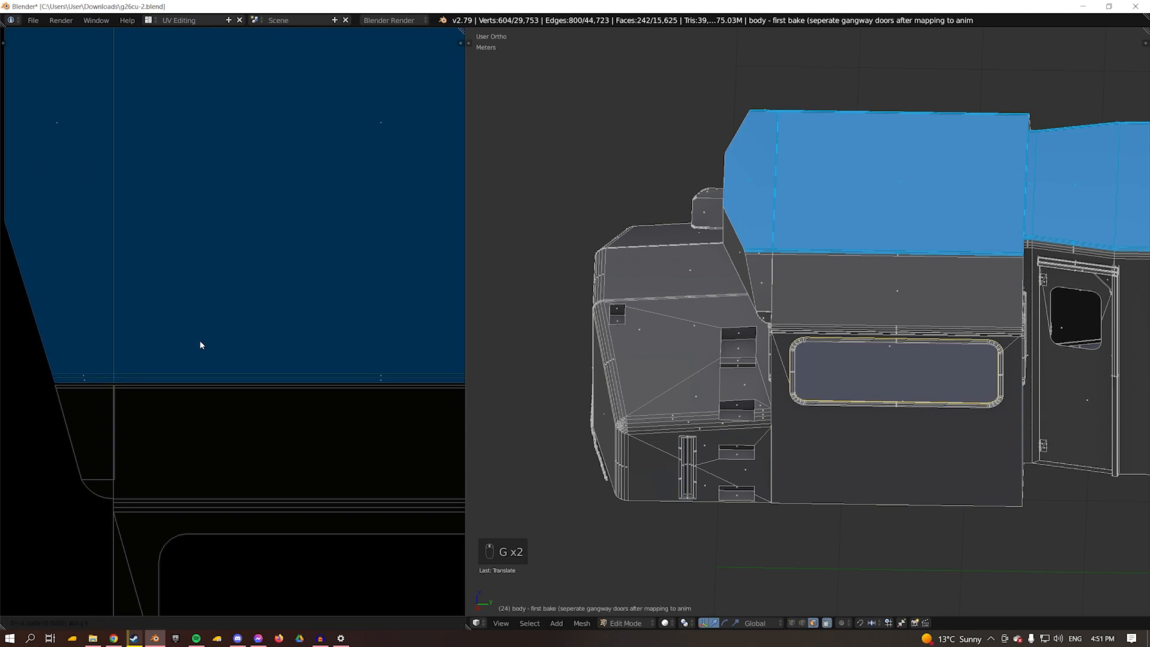
{"action": "left_click", "coordinate": [199, 324]}
Stack the upper side island against the roof island's top edge, select all three islands and try scaling them down.
{"action": "scroll", "coordinate": [44, 381], "scroll_direction": "down", "scroll_amount": 5}
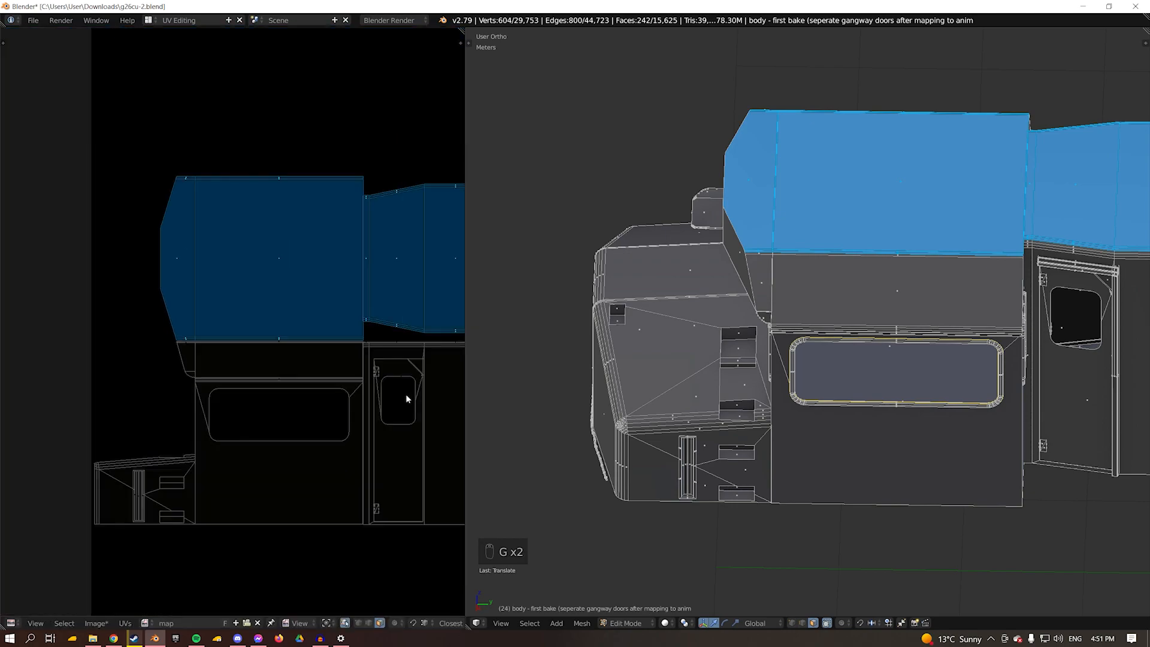
{"action": "middle_click_drag", "start_coordinate": [455, 377], "coordinate": [246, 369]}
{"action": "middle_click_drag", "start_coordinate": [390, 315], "coordinate": [263, 423]}
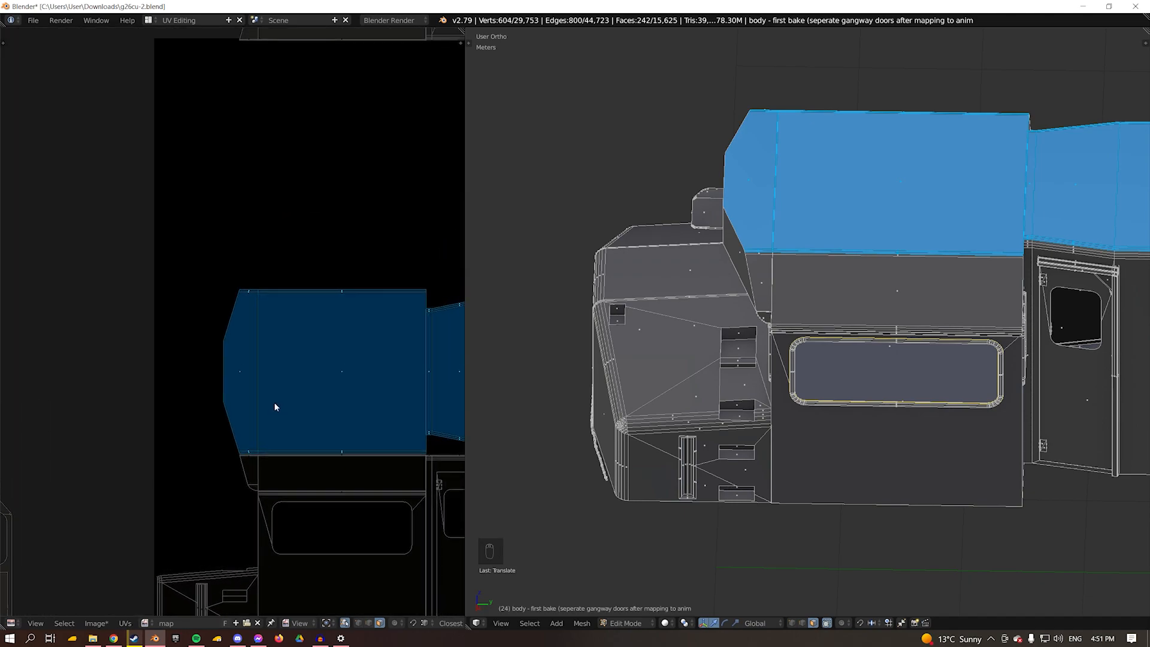
{"action": "middle_click_drag", "start_coordinate": [257, 134], "coordinate": [159, 259]}
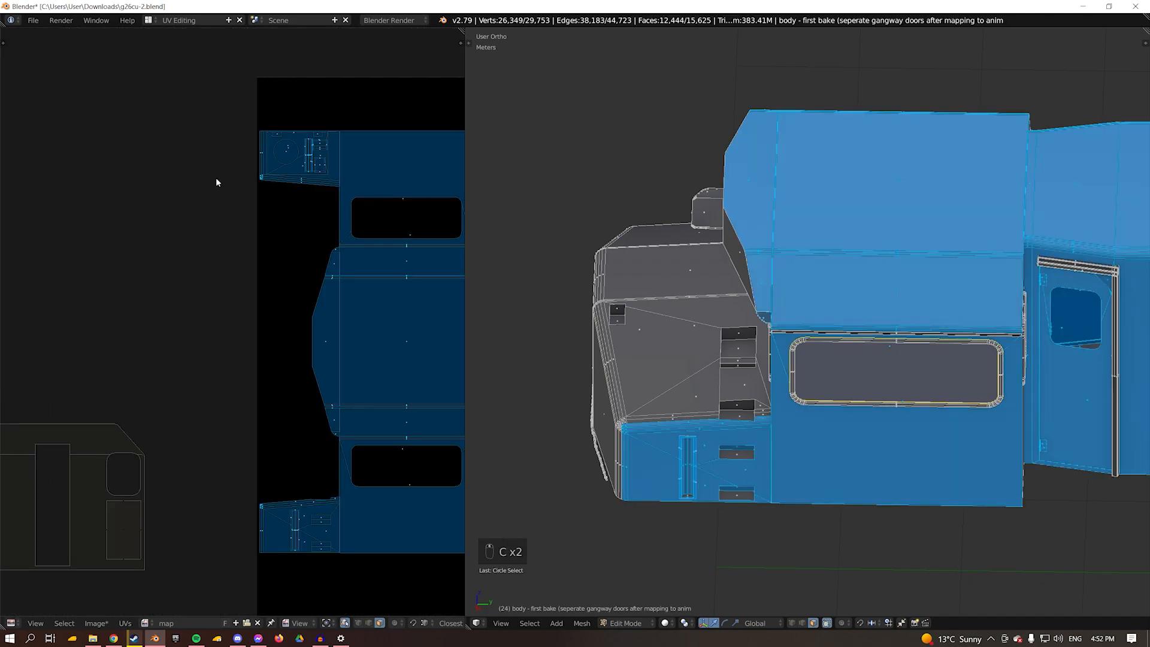
{"action": "middle_click_drag", "start_coordinate": [325, 236], "coordinate": [73, 198]}
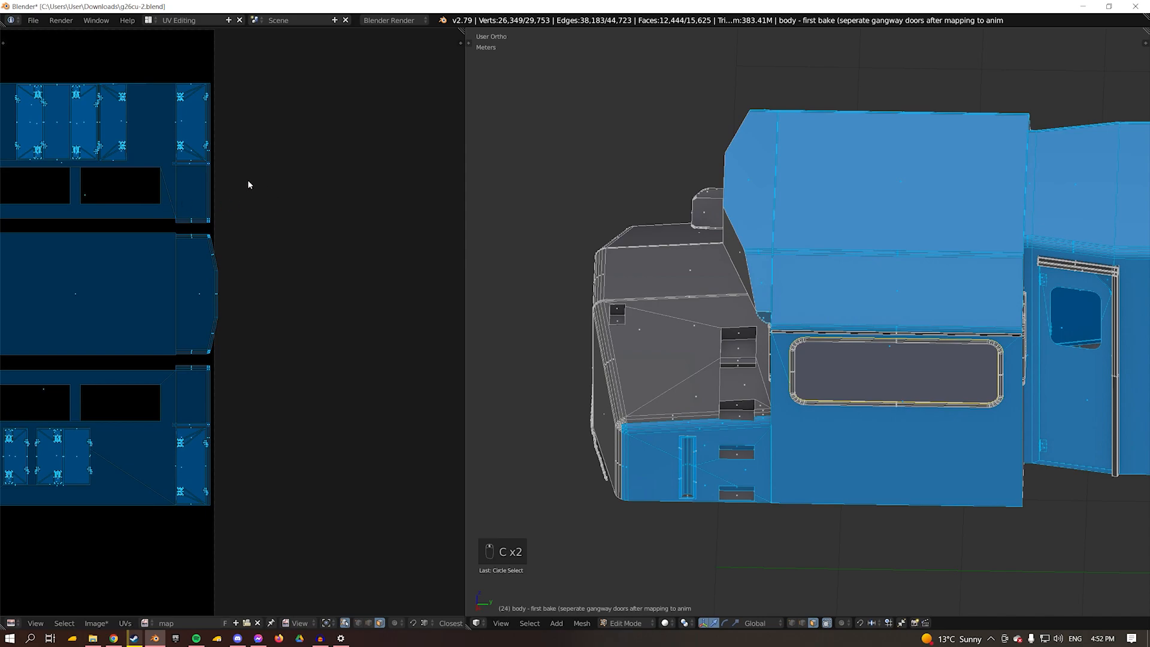
{"action": "scroll", "coordinate": [230, 264], "scroll_direction": "up", "scroll_amount": 3}
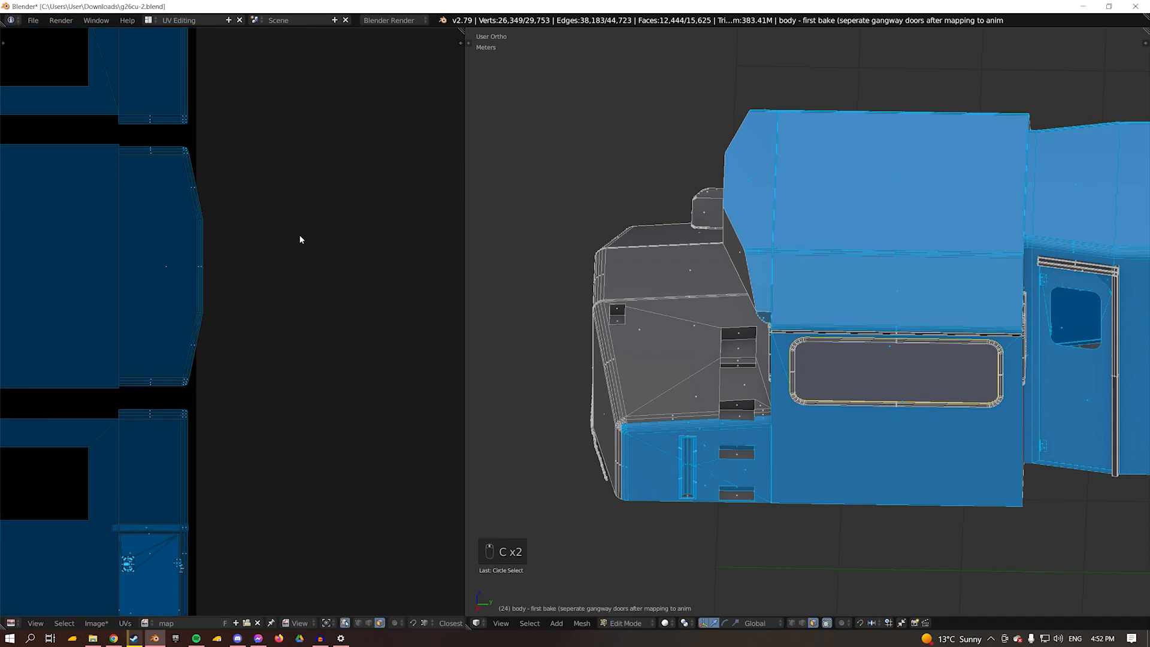
{"action": "key", "text": "s"}
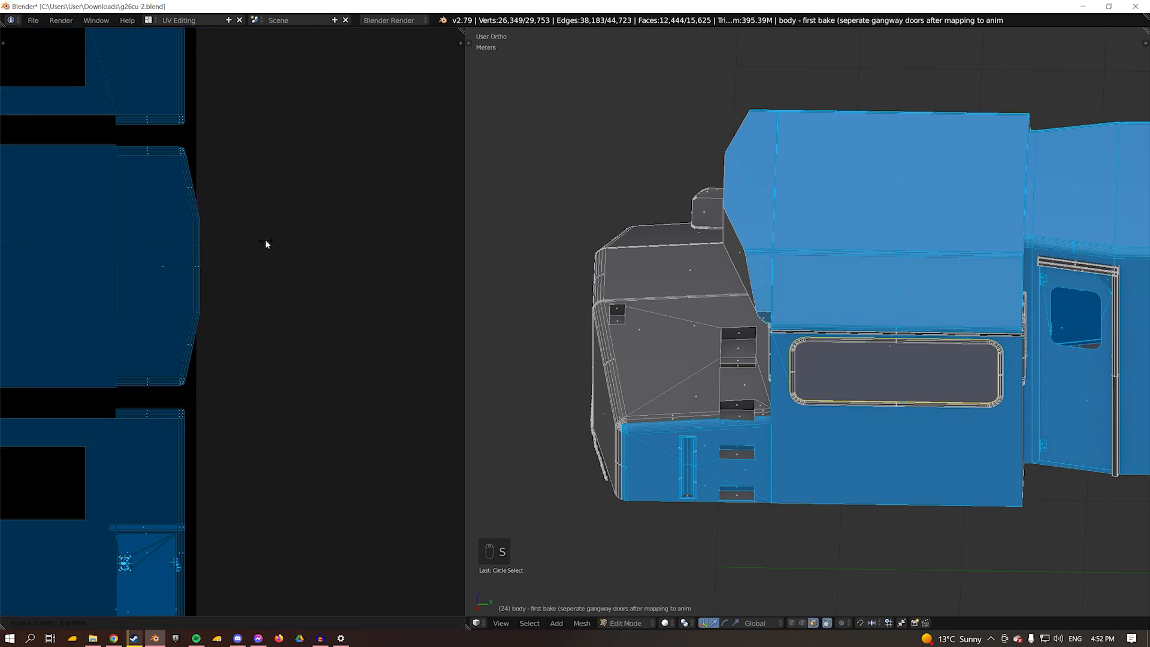
{"action": "right_click", "coordinate": [235, 248]}
Add the separate end islands to the selection and scale everything down slightly so the roof island's end fits inside the image edge.
{"action": "scroll", "coordinate": [280, 267], "scroll_direction": "down", "scroll_amount": 7}
{"action": "middle_click_drag", "start_coordinate": [158, 285], "coordinate": [393, 281]}
{"action": "scroll", "coordinate": [334, 303], "scroll_direction": "down", "scroll_amount": 2}
{"action": "key", "text": "c"}
{"action": "left_click", "coordinate": [294, 313]}
{"action": "right_click", "coordinate": [294, 314]}
{"action": "middle_click_drag", "start_coordinate": [294, 313], "coordinate": [19, 330]}
{"action": "middle_click_drag", "start_coordinate": [360, 296], "coordinate": [285, 309]}
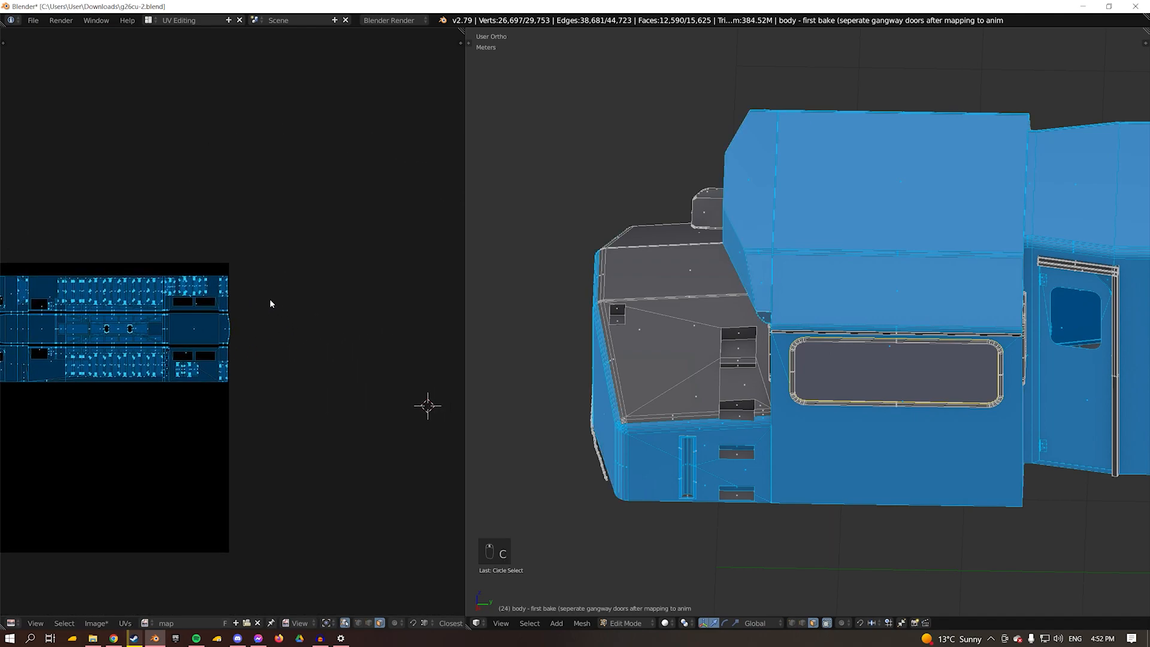
{"action": "scroll", "coordinate": [257, 300], "scroll_direction": "up", "scroll_amount": 7}
{"action": "scroll", "coordinate": [333, 253], "scroll_direction": "up", "scroll_amount": 3}
{"action": "key", "text": "s"}
{"action": "left_click", "coordinate": [315, 253]}
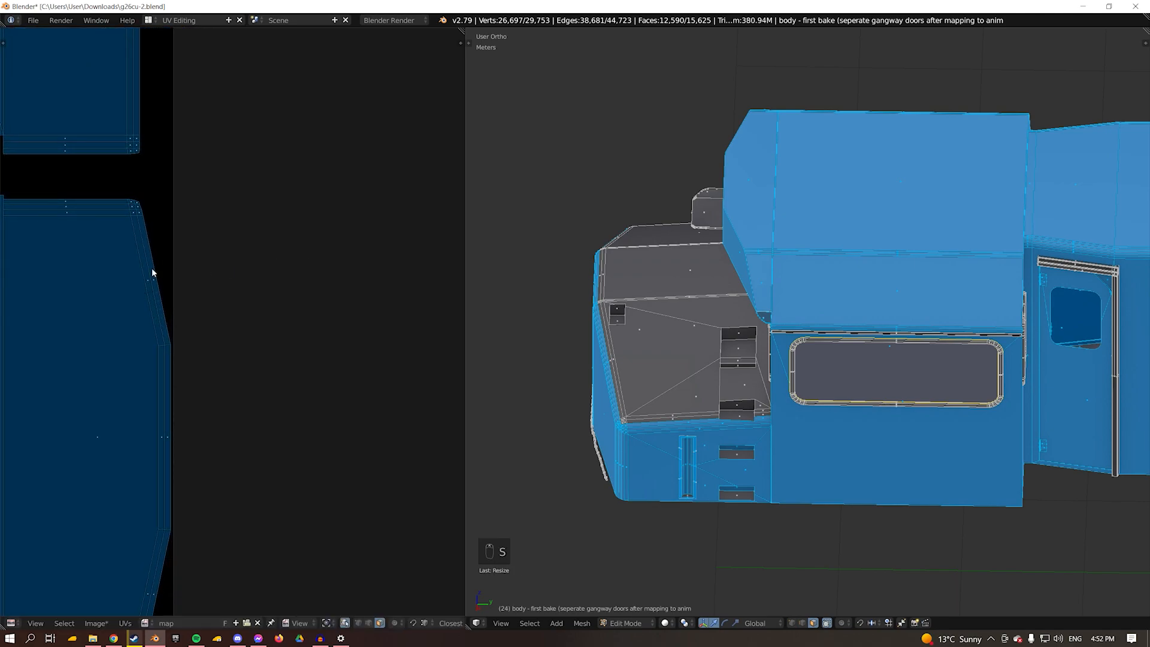
Move all the islands up together so the stacked side and roof block meets the top edge of the map image.
{"action": "scroll", "coordinate": [257, 344], "scroll_direction": "down", "scroll_amount": 5}
{"action": "key", "text": "g"}
{"action": "middle_click_drag", "start_coordinate": [253, 328], "coordinate": [299, 235]}
{"action": "scroll", "coordinate": [299, 234], "scroll_direction": "down", "scroll_amount": 6}
Clear the selection, circle-select the cab front island and move it edge to edge beside the neighbouring cab end island.
{"action": "key", "text": "a"}
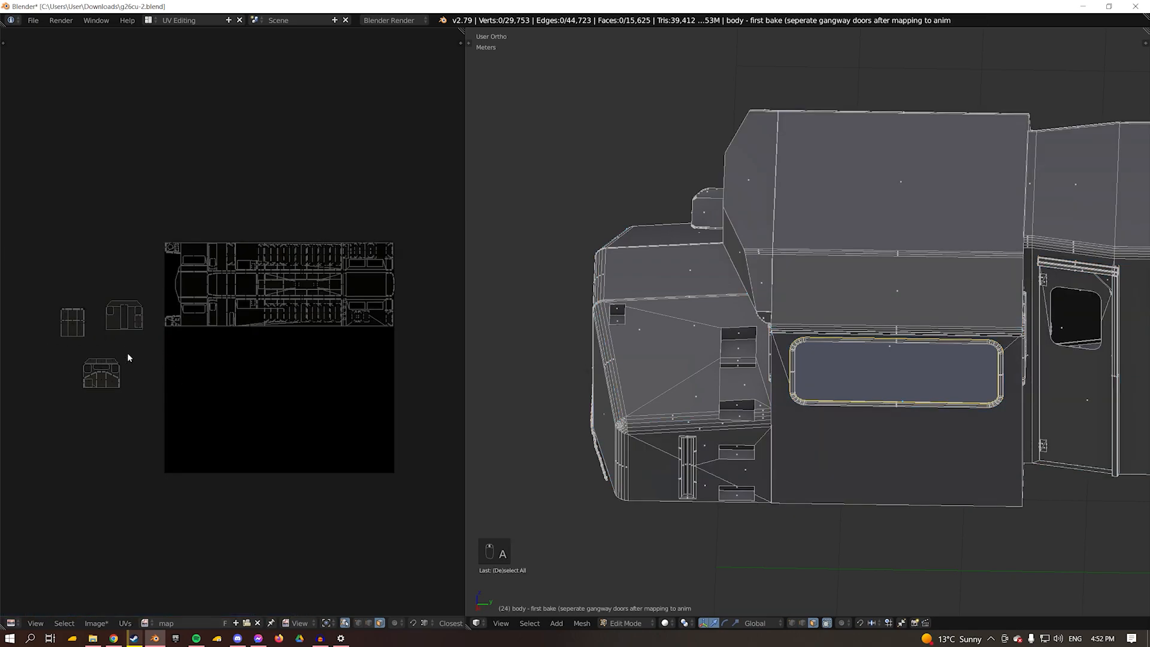
{"action": "key", "text": "c"}
{"action": "scroll", "coordinate": [97, 444], "scroll_direction": "up", "scroll_amount": 5}
{"action": "left_click", "coordinate": [97, 409]}
{"action": "right_click", "coordinate": [109, 419]}
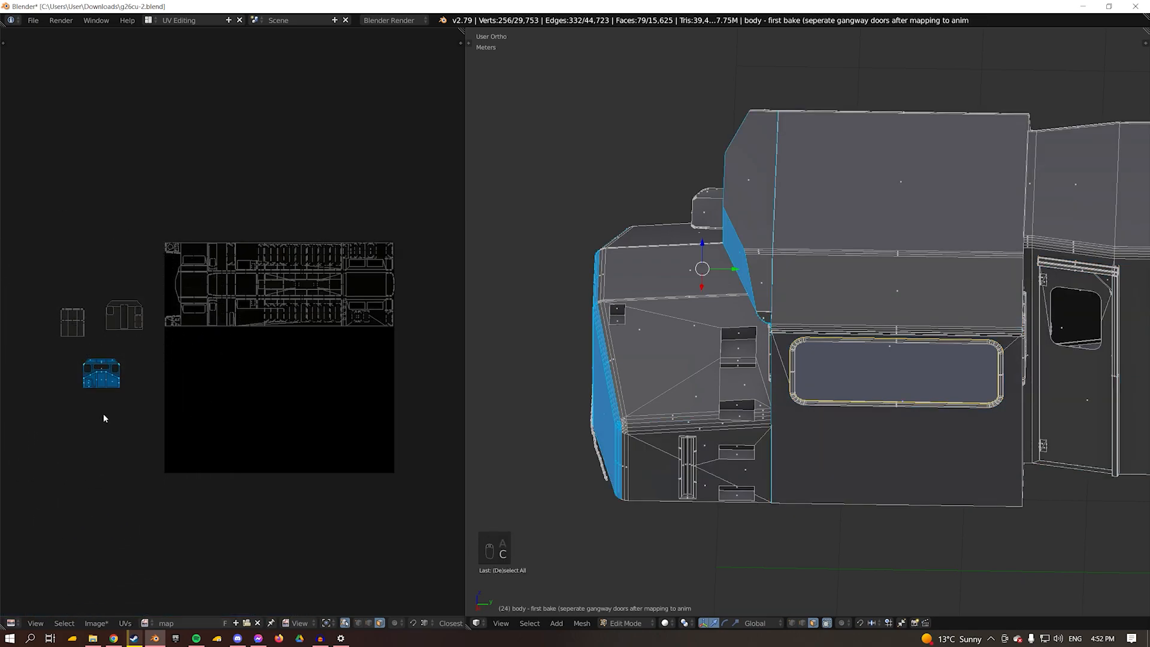
{"action": "scroll", "coordinate": [109, 420], "scroll_direction": "up", "scroll_amount": 4}
{"action": "mouse_move", "coordinate": [313, 401]}
{"action": "middle_mouse_down"}
{"action": "mouse_move", "coordinate": [112, 410]}
{"action": "mouse_move", "coordinate": [293, 411]}
{"action": "middle_mouse_up"}
{"action": "scroll", "coordinate": [235, 323], "scroll_direction": "up", "scroll_amount": 9}
{"action": "key", "text": "g"}
{"action": "key", "text": "g"}
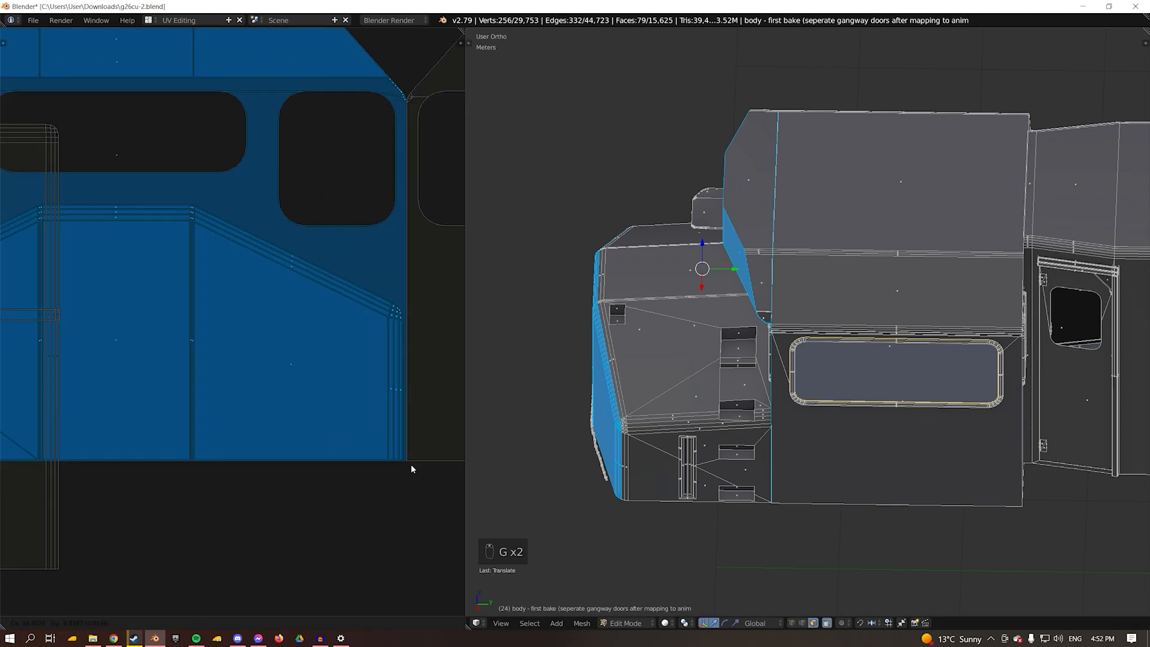
Circle-select the remaining end islands in turn and line them up in one row with the cab front island.
{"action": "key", "text": "a"}
{"action": "key", "text": "c"}
{"action": "left_click", "coordinate": [131, 263]}
{"action": "key", "text": "g"}
{"action": "key", "text": "g"}
{"action": "key", "text": "a"}
{"action": "key", "text": "c"}
{"action": "left_click", "coordinate": [324, 330]}
{"action": "key", "text": "g"}
{"action": "key", "text": "a"}
{"action": "key", "text": "c"}
{"action": "key", "text": "g"}
Circle-select the whole row of end islands and place it directly below the side and roof block at the image's front-end edge.
{"action": "key", "text": "c"}
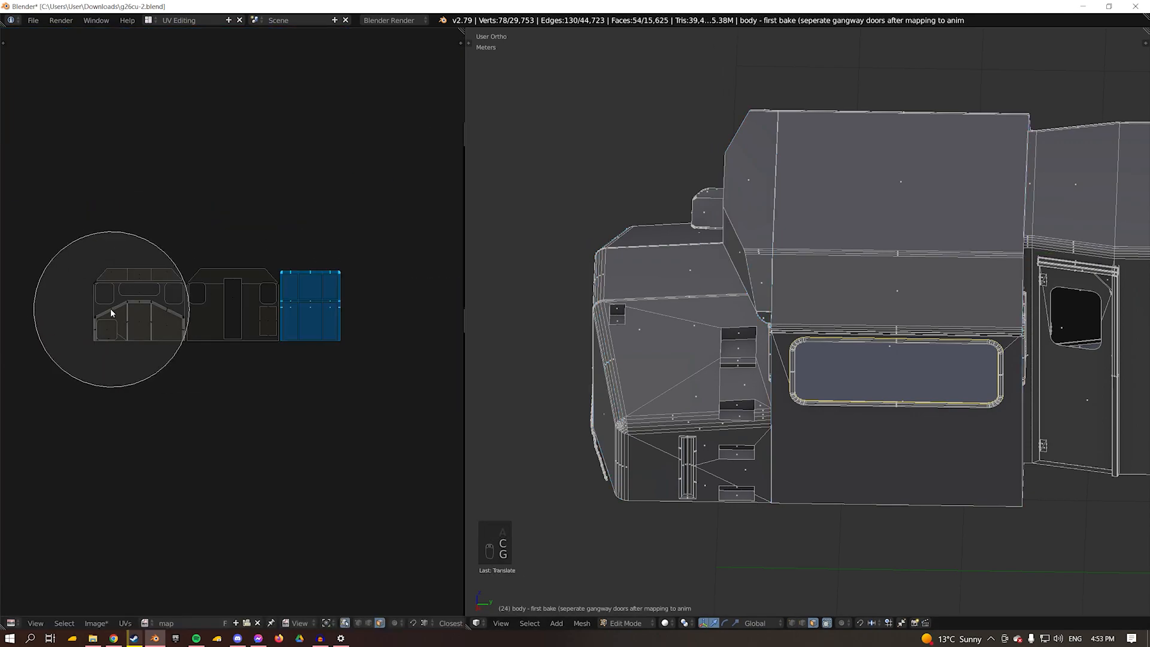
{"action": "left_click_drag", "start_coordinate": [131, 311], "coordinate": [187, 312]}
{"action": "scroll", "coordinate": [187, 311], "scroll_direction": "down", "scroll_amount": 4}
{"action": "key", "text": "c"}
{"action": "key", "text": "g"}
{"action": "key", "text": "g"}
{"action": "scroll", "coordinate": [359, 383], "scroll_direction": "up", "scroll_amount": 6}
{"action": "scroll", "coordinate": [252, 360], "scroll_direction": "up", "scroll_amount": 4}
{"action": "middle_click_drag", "start_coordinate": [419, 251], "coordinate": [178, 214]}
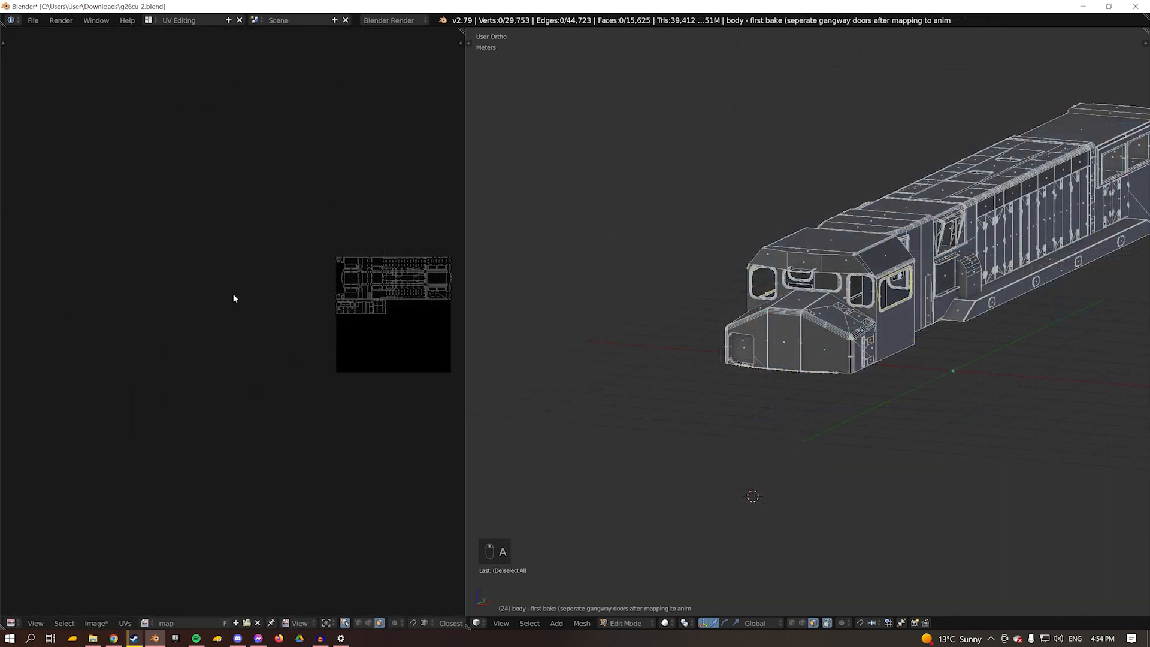
Circle-select the tiny cluster of UVs from the unmapped faces and move it closer to the map image, keeping it outside.
{"action": "key", "text": "a"}
{"action": "key", "text": "c"}
{"action": "key", "text": "Escape"}
{"action": "key", "text": "g"}
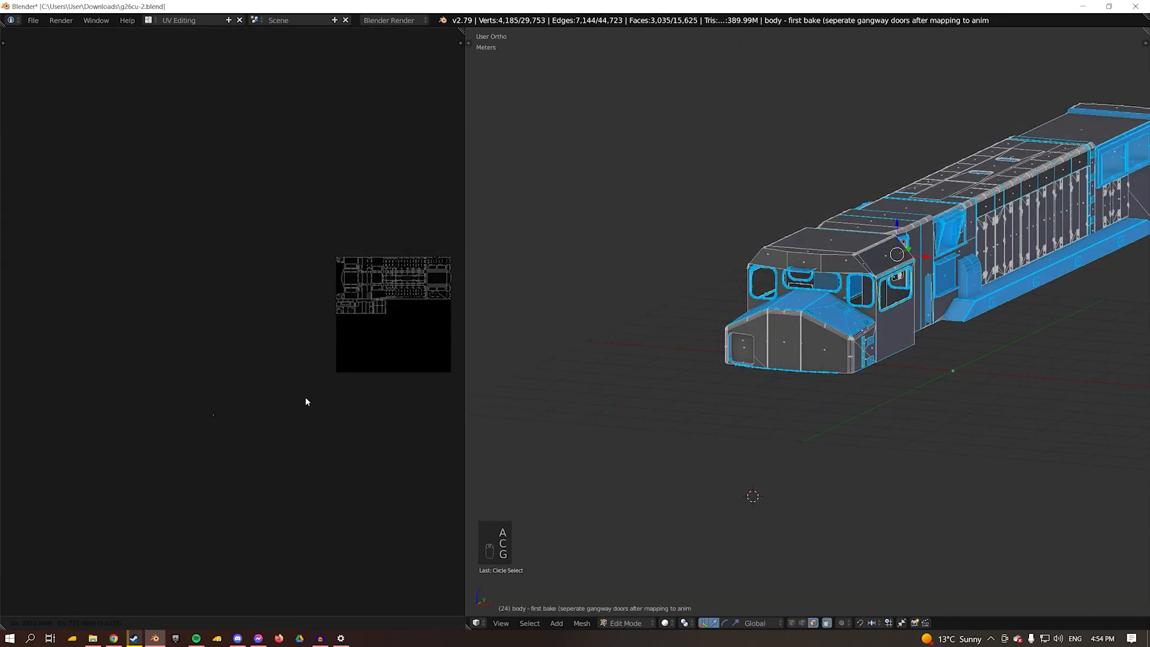
{"action": "left_click", "coordinate": [365, 351]}
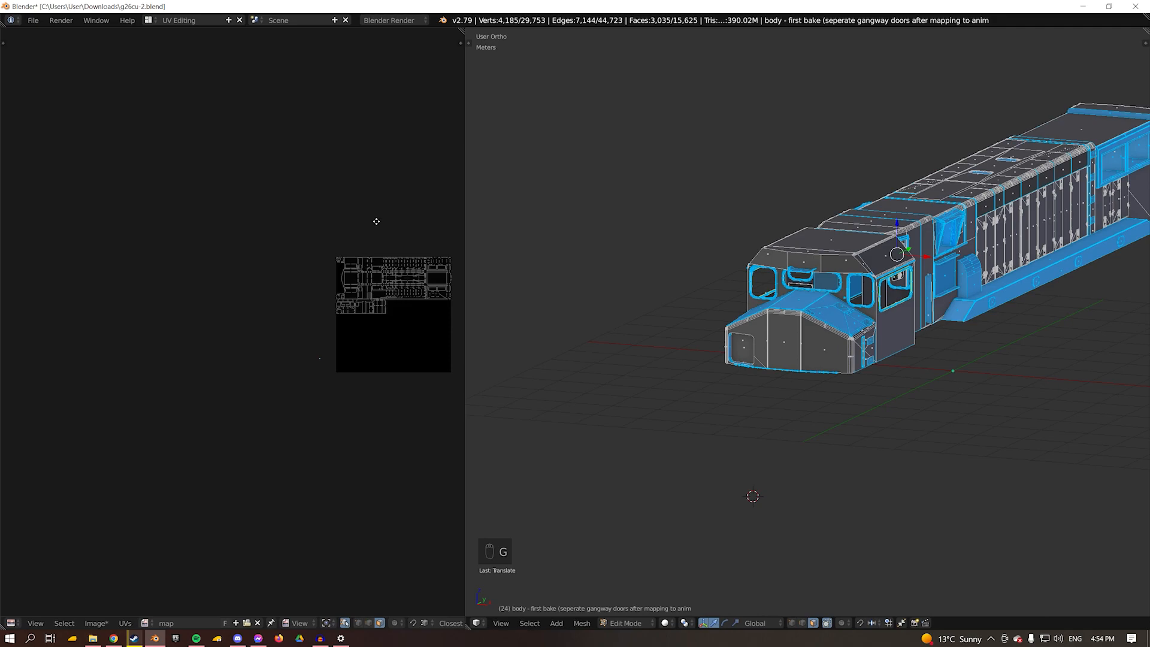
Circle-select all the packed islands to check which body faces they cover, and clear the selection.
{"action": "middle_click_drag", "start_coordinate": [409, 248], "coordinate": [254, 265]}
{"action": "scroll", "coordinate": [254, 265], "scroll_direction": "up", "scroll_amount": 5}
{"action": "key", "text": "a"}
{"action": "key", "text": "c"}
{"action": "mouse_move", "coordinate": [169, 201]}
{"action": "left_mouse_down"}
{"action": "mouse_move", "coordinate": [234, 300]}
{"action": "mouse_move", "coordinate": [343, 267]}
{"action": "left_mouse_up"}
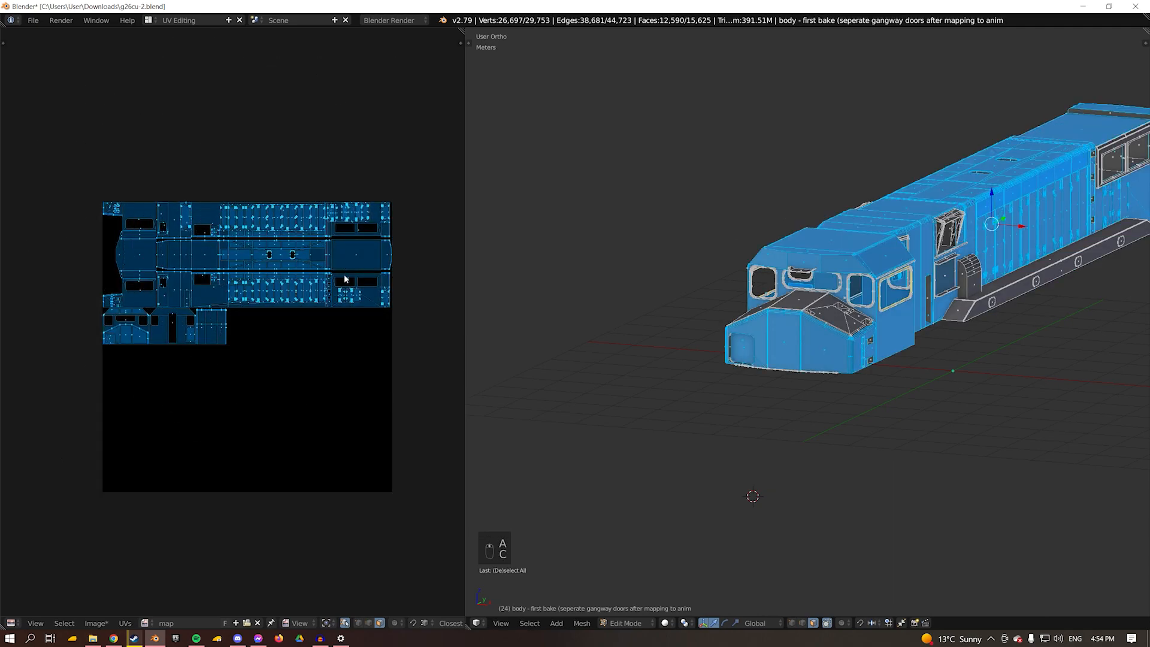
{"action": "right_click", "coordinate": [344, 268]}
{"action": "key", "text": "a"}
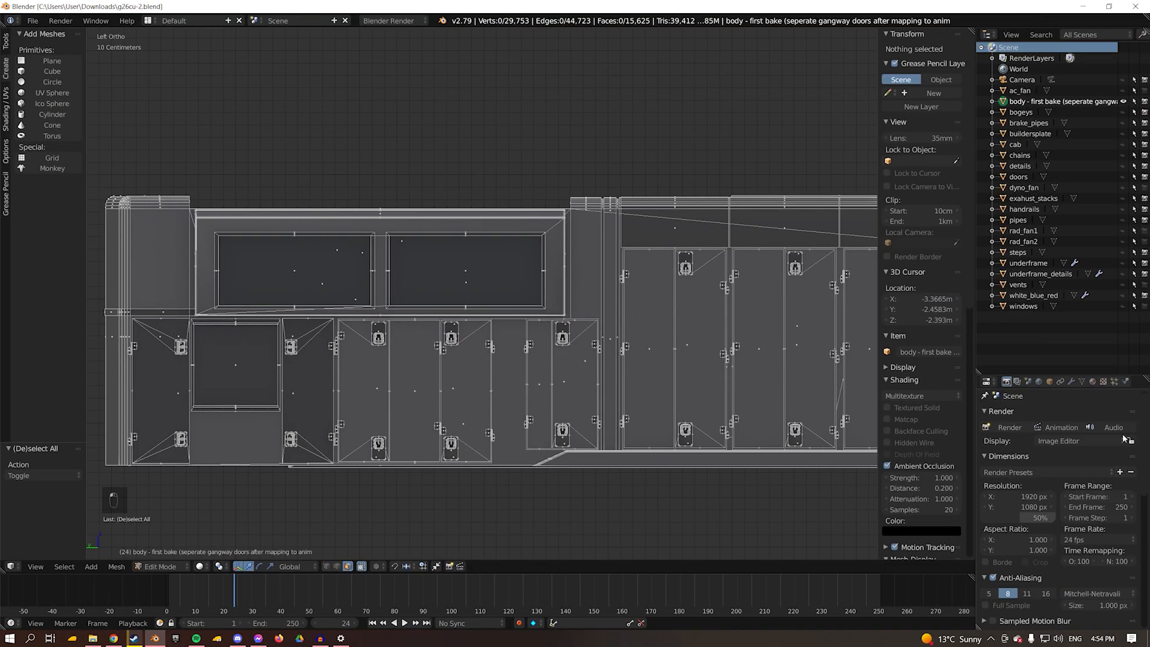
In the Default layout's bake settings, choose Ambient Occlusion as the bake mode and set the margin to 2 px.
{"action": "scroll", "coordinate": [1066, 503], "scroll_direction": "down", "scroll_amount": 3}
{"action": "scroll", "coordinate": [1066, 505], "scroll_direction": "down", "scroll_amount": 7}
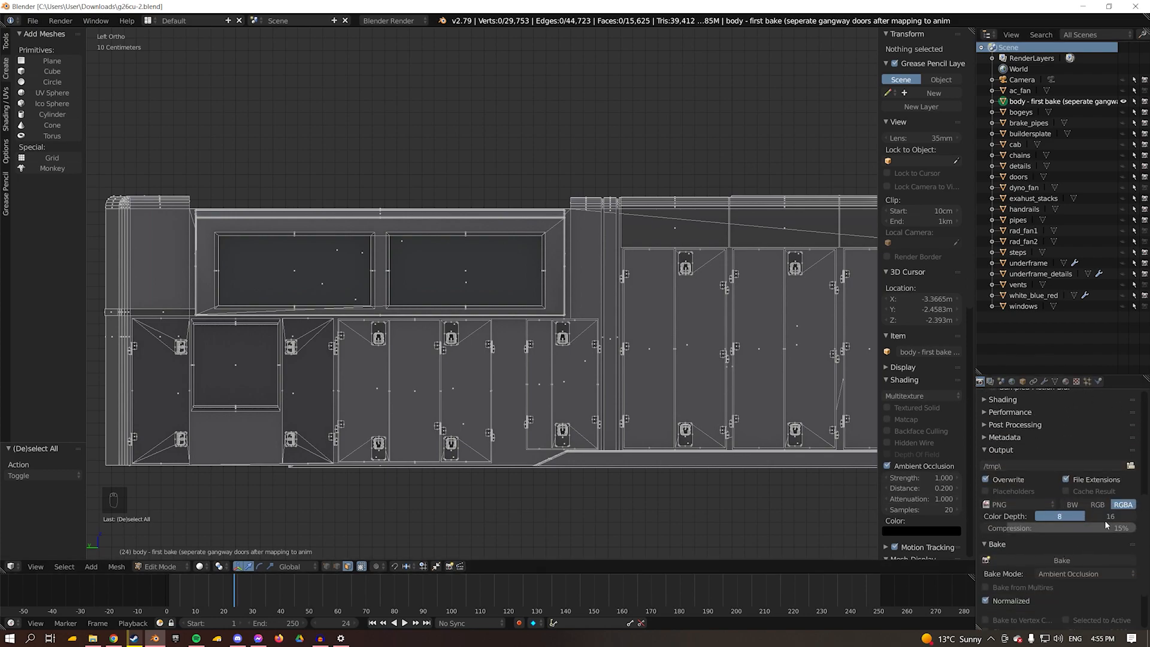
{"action": "scroll", "coordinate": [1080, 521], "scroll_direction": "down", "scroll_amount": 3}
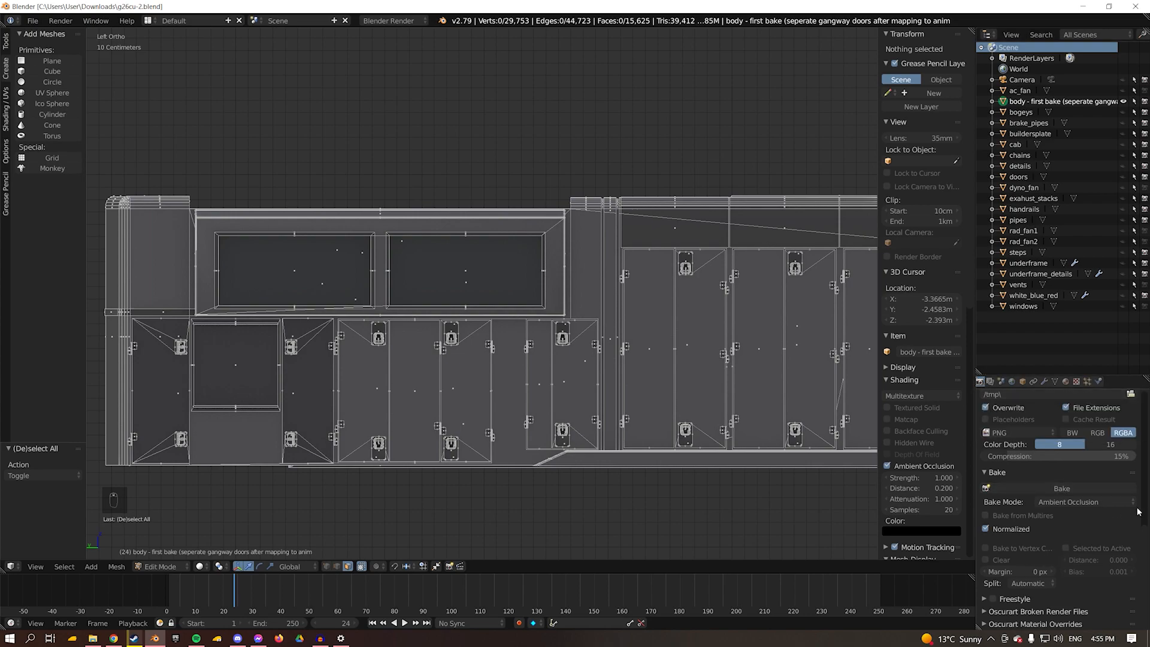
{"action": "left_click", "coordinate": [1076, 507]}
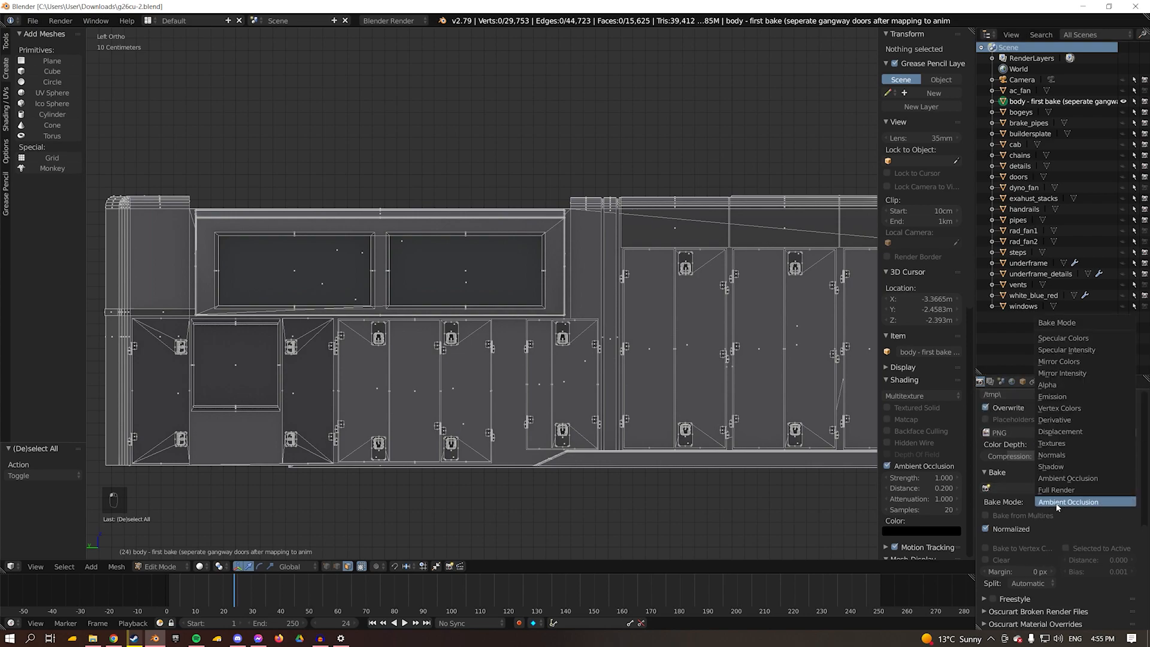
{"action": "left_click", "coordinate": [1071, 505]}
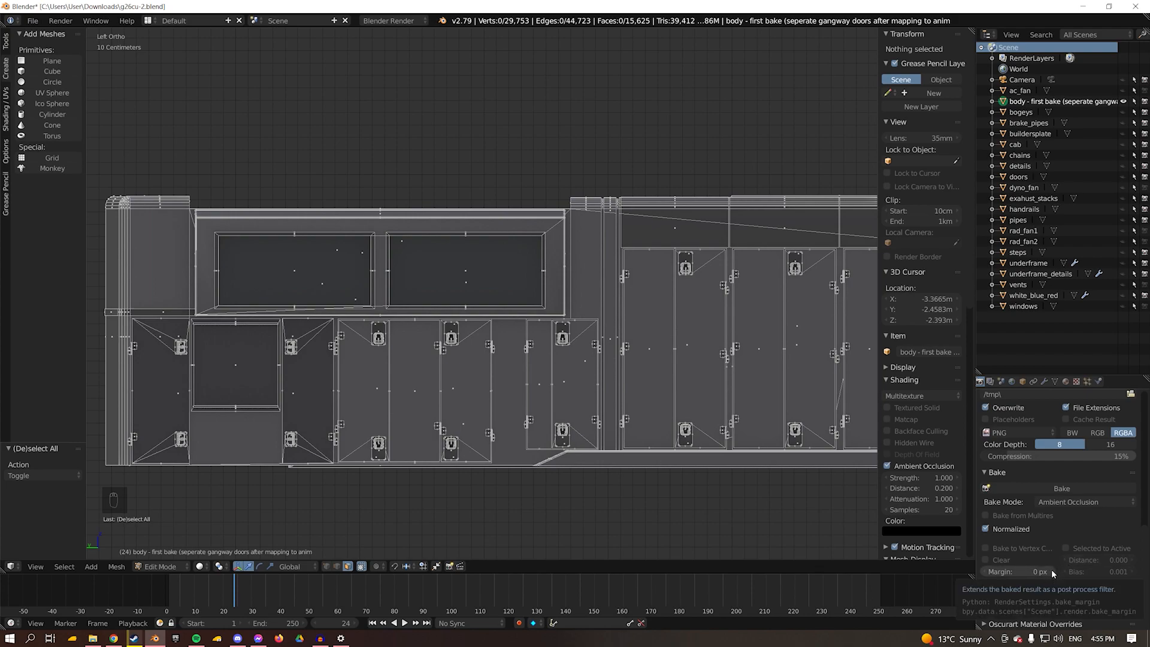
{"action": "left_click", "coordinate": [1051, 571]}
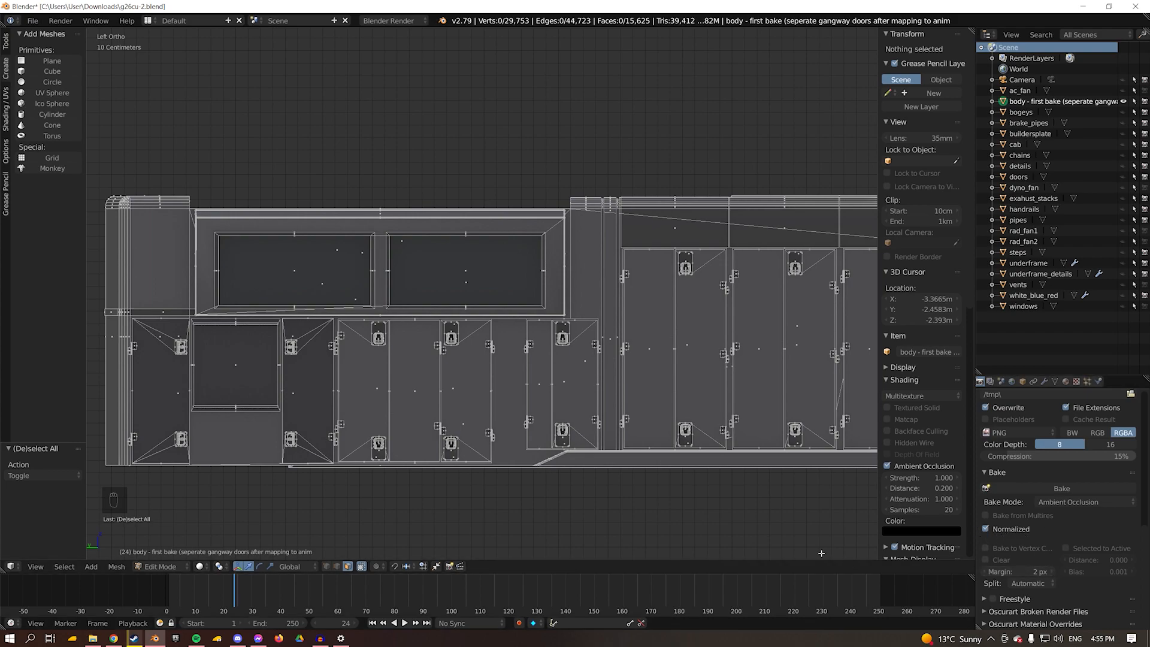
{"action": "scroll", "coordinate": [612, 263], "scroll_direction": "down", "scroll_amount": 5}
{"action": "scroll", "coordinate": [612, 262], "scroll_direction": "down", "scroll_amount": 2}
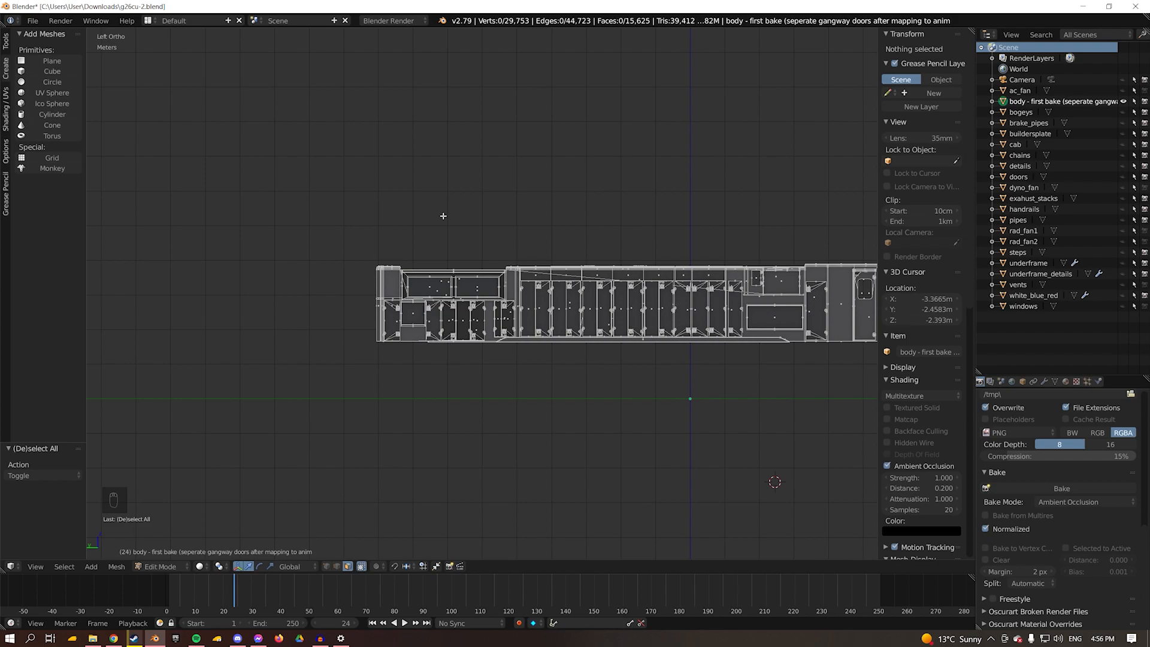
Check the world's ambient occlusion, environment lighting and gather settings before baking.
{"action": "left_click", "coordinate": [1022, 381]}
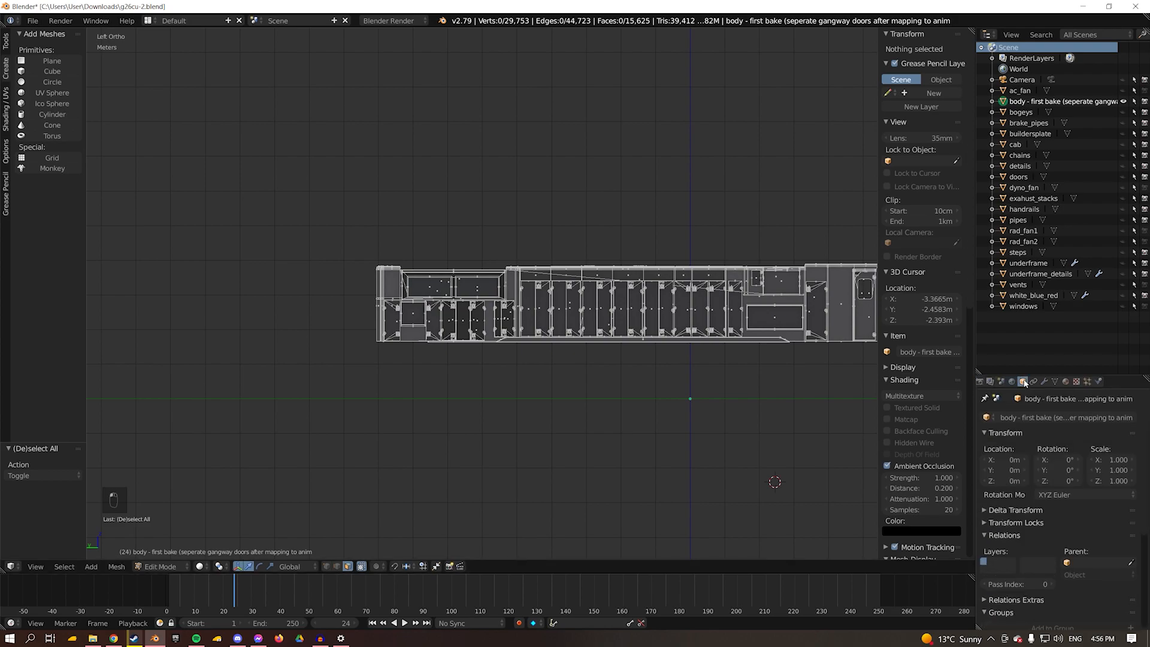
{"action": "left_click", "coordinate": [1012, 382]}
{"action": "scroll", "coordinate": [1090, 426], "scroll_direction": "down", "scroll_amount": 4}
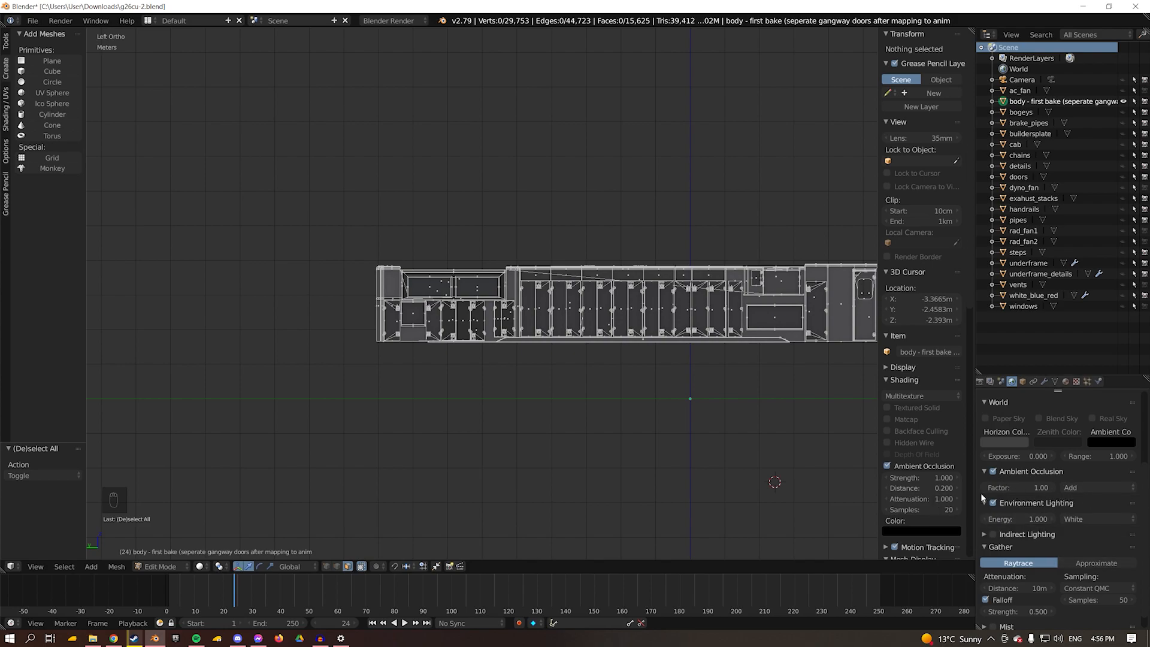
{"action": "scroll", "coordinate": [1081, 529], "scroll_direction": "down", "scroll_amount": 1}
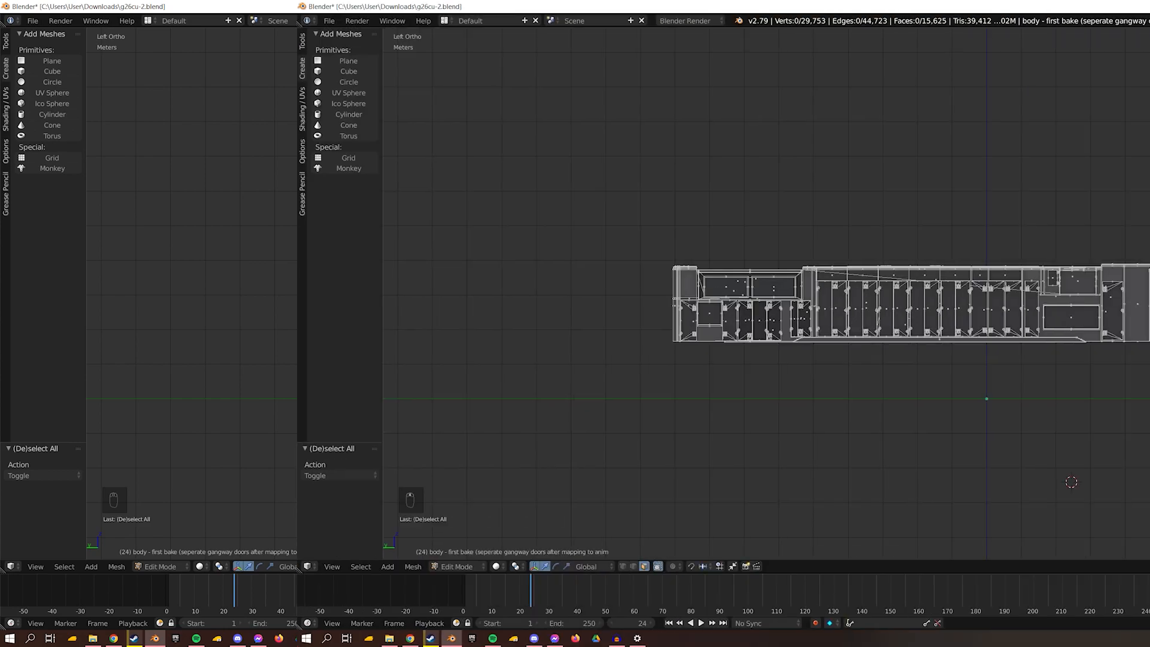
{"action": "scroll", "coordinate": [1006, 419], "scroll_direction": "up", "scroll_amount": 3}
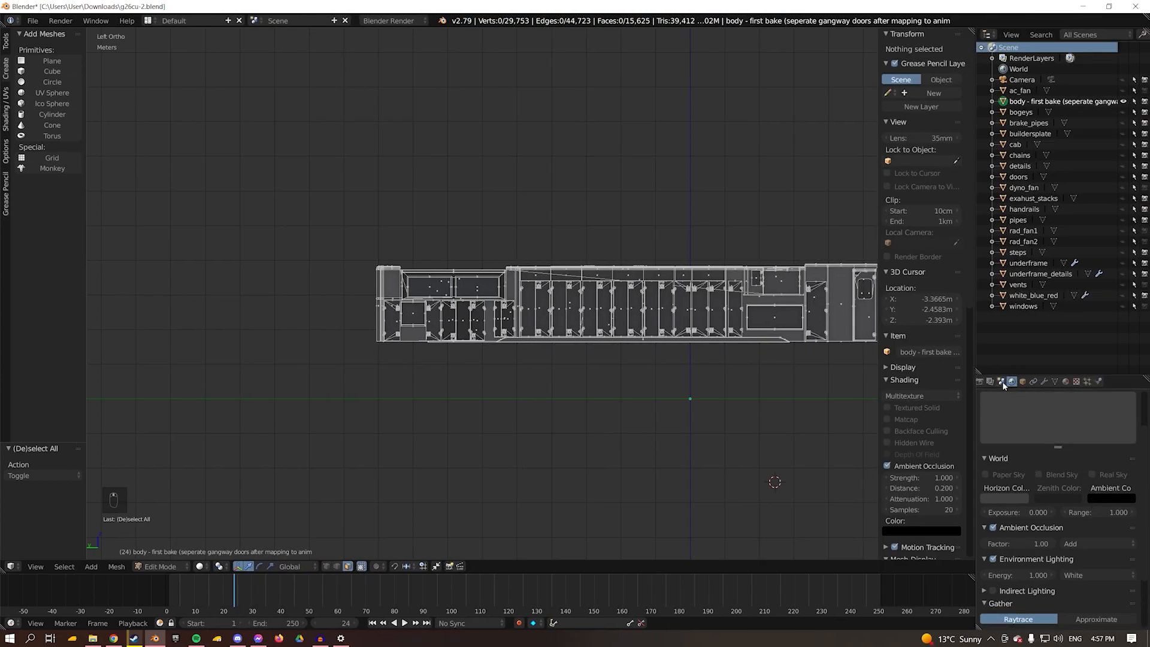
Bake the body's ambient occlusion into the map image and switch to the UV Editing layout.
{"action": "left_click", "coordinate": [1007, 382]}
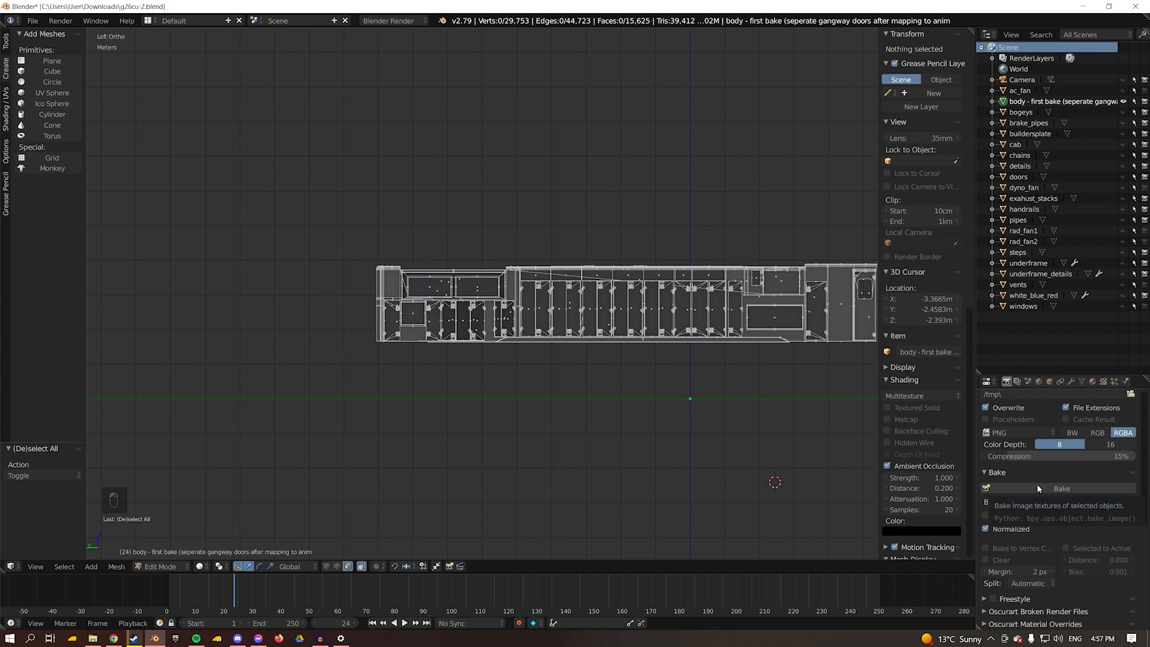
{"action": "left_click", "coordinate": [1037, 489]}
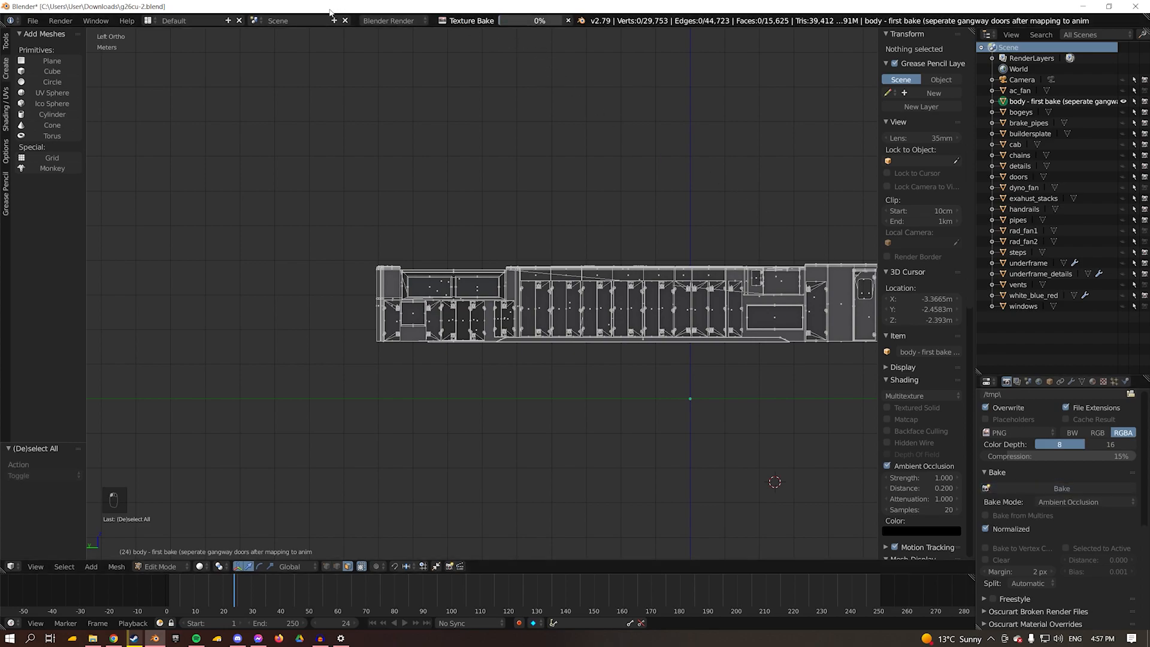
{"action": "left_click", "coordinate": [147, 20]}
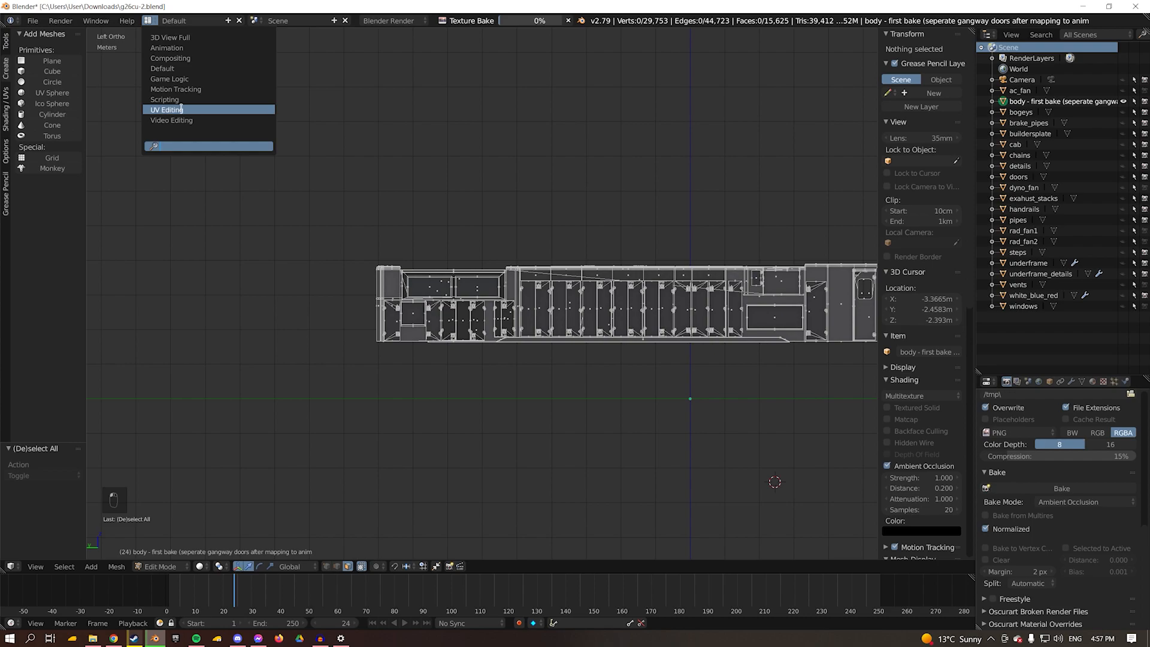
{"action": "left_click", "coordinate": [174, 110]}
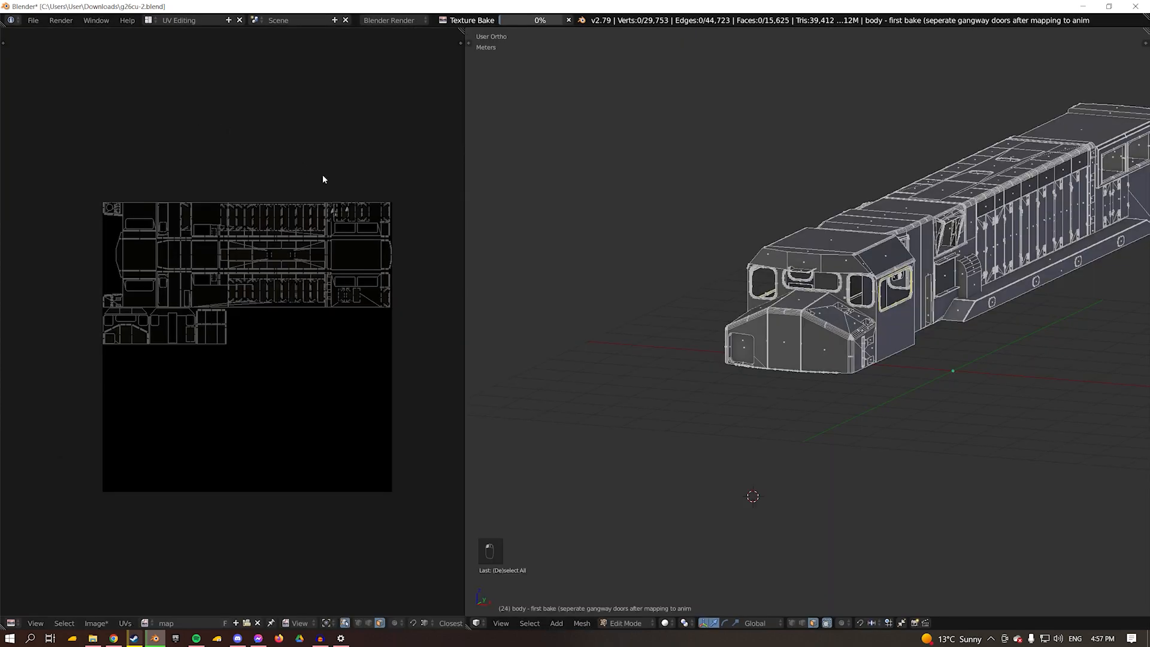
Put the body in Object Mode and widen the image editor to follow the bake on the map image.
{"action": "left_click", "coordinate": [625, 623]}
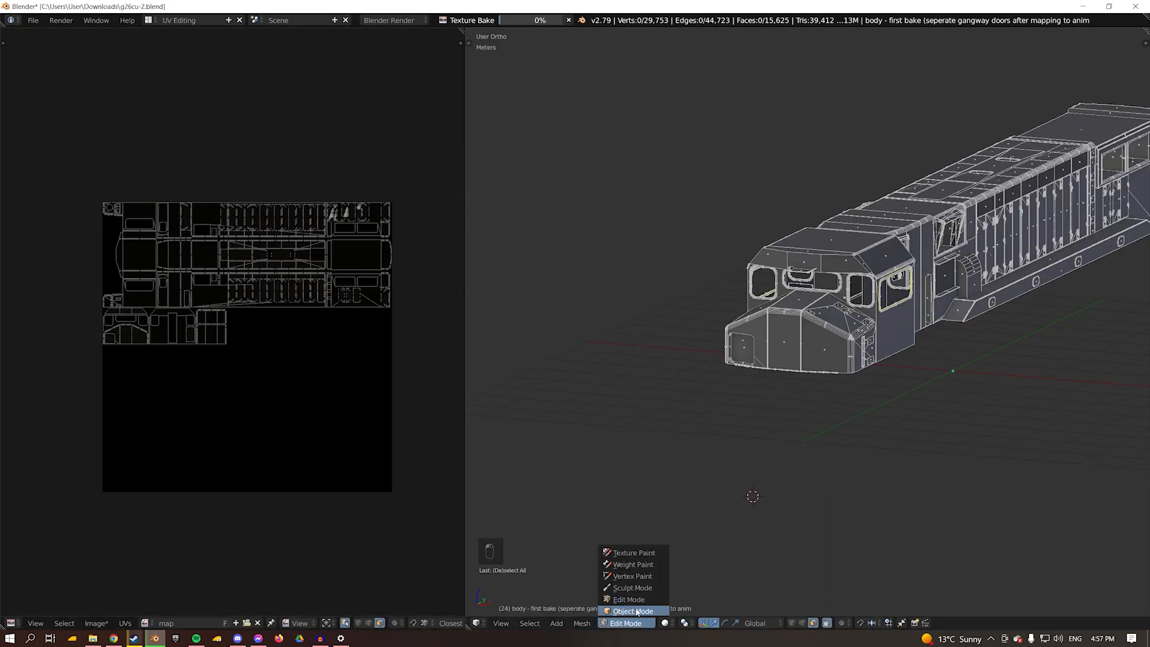
{"action": "left_click", "coordinate": [633, 611]}
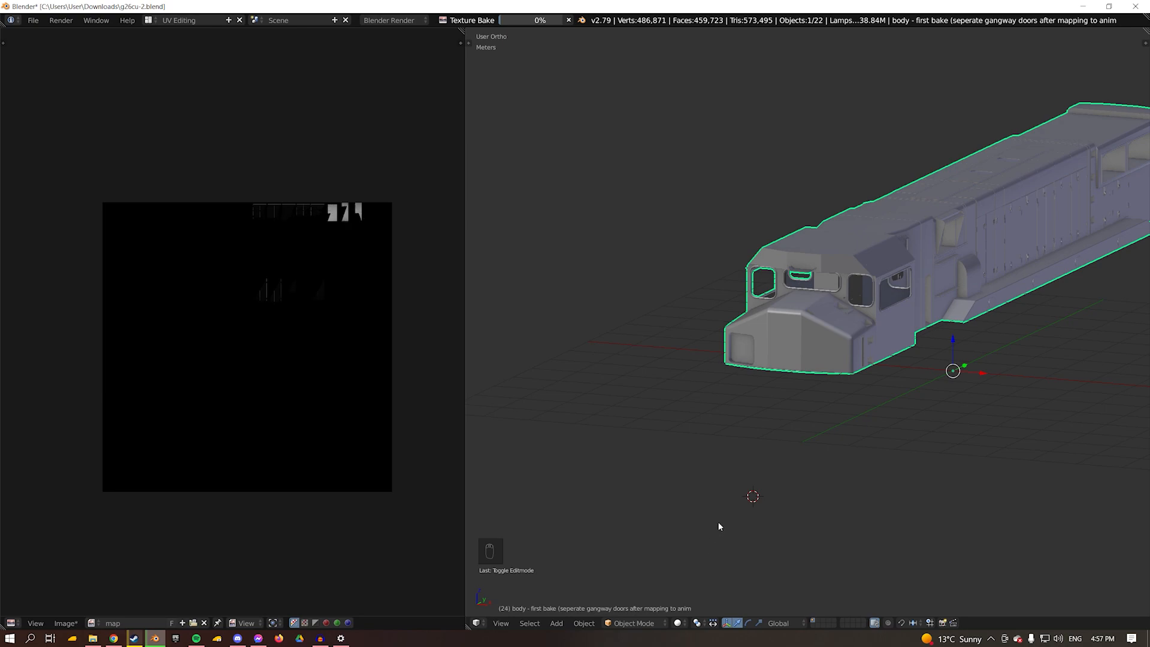
{"action": "scroll", "coordinate": [320, 255], "scroll_direction": "up", "scroll_amount": 5}
{"action": "middle_click_drag", "start_coordinate": [211, 149], "coordinate": [403, 131]}
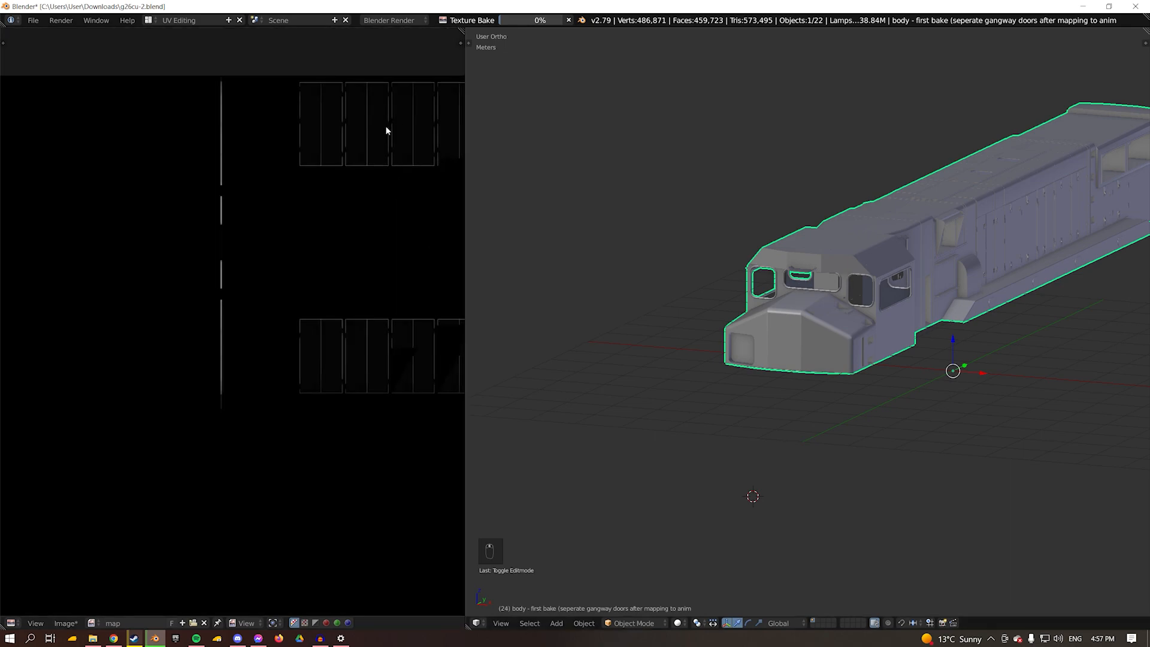
{"action": "scroll", "coordinate": [403, 133], "scroll_direction": "down", "scroll_amount": 4}
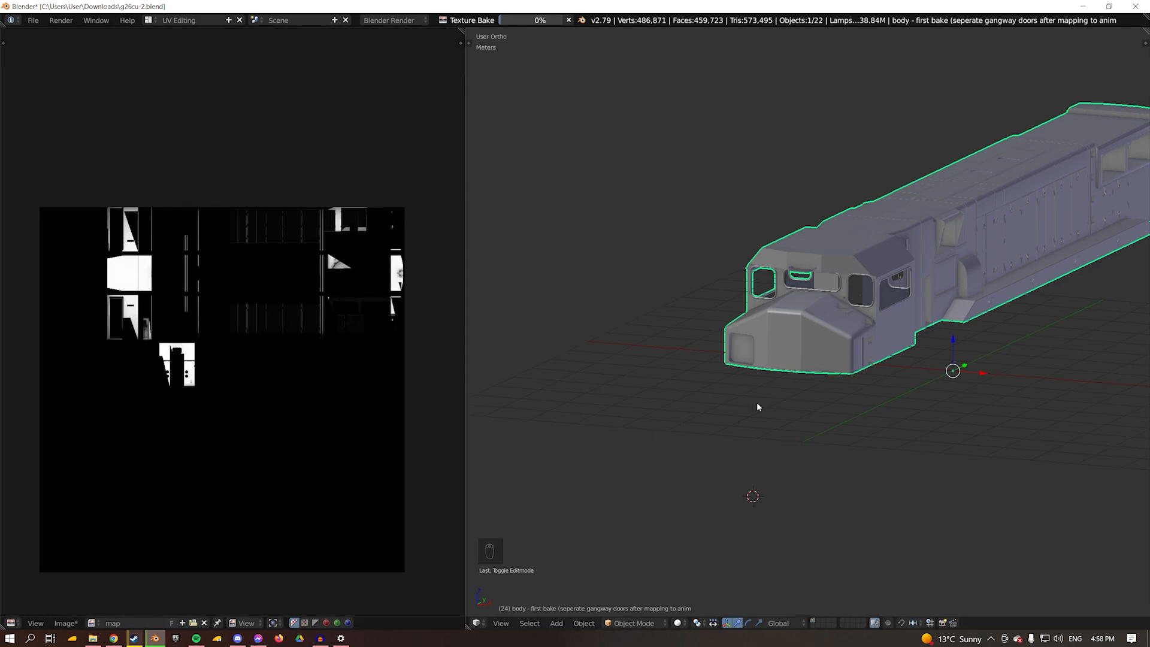
{"action": "left_click_drag", "start_coordinate": [465, 407], "coordinate": [913, 406]}
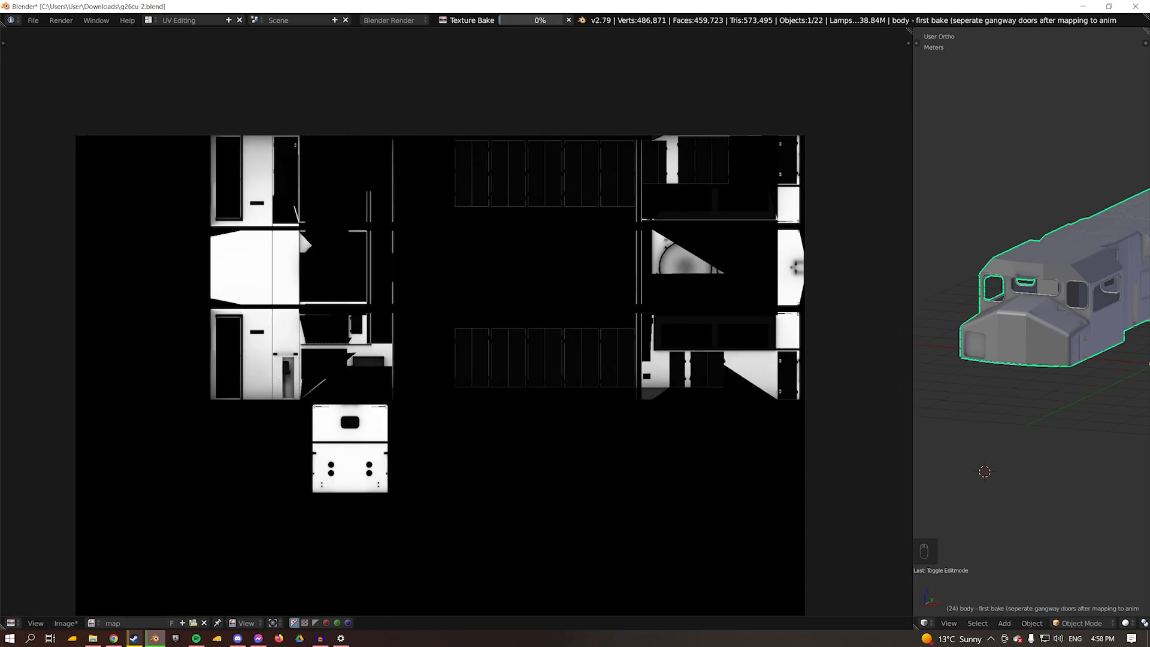
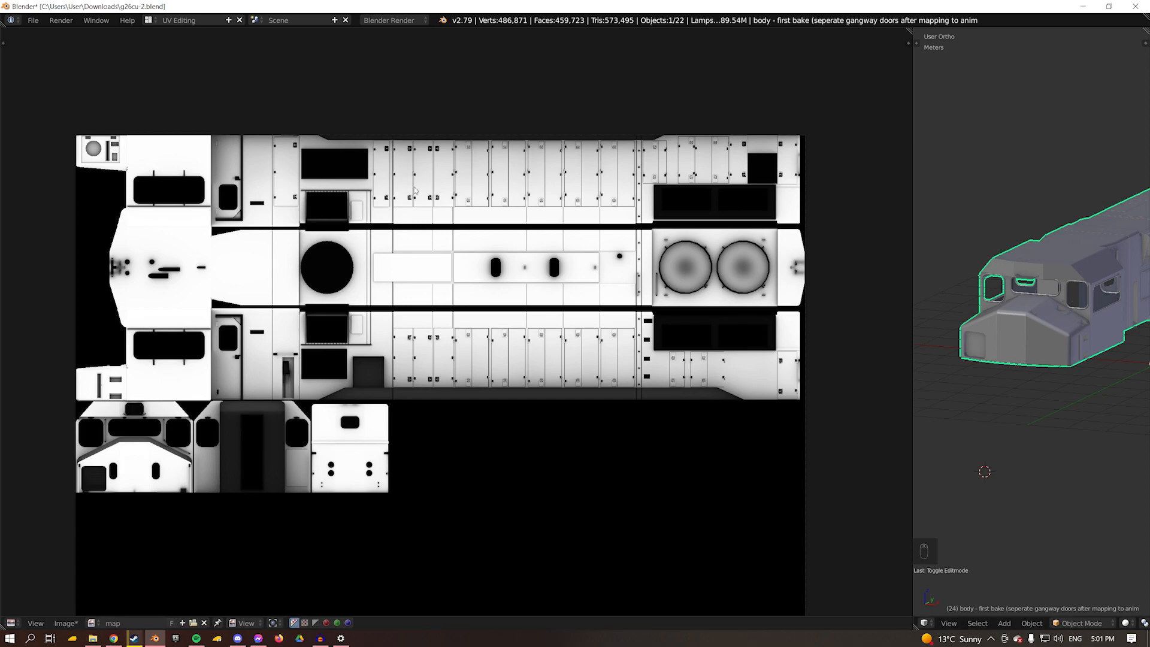
Examine the baked ambient occlusion map up close, especially the side doors, hinges and latches.
{"action": "scroll", "coordinate": [347, 403], "scroll_direction": "up", "scroll_amount": 10}
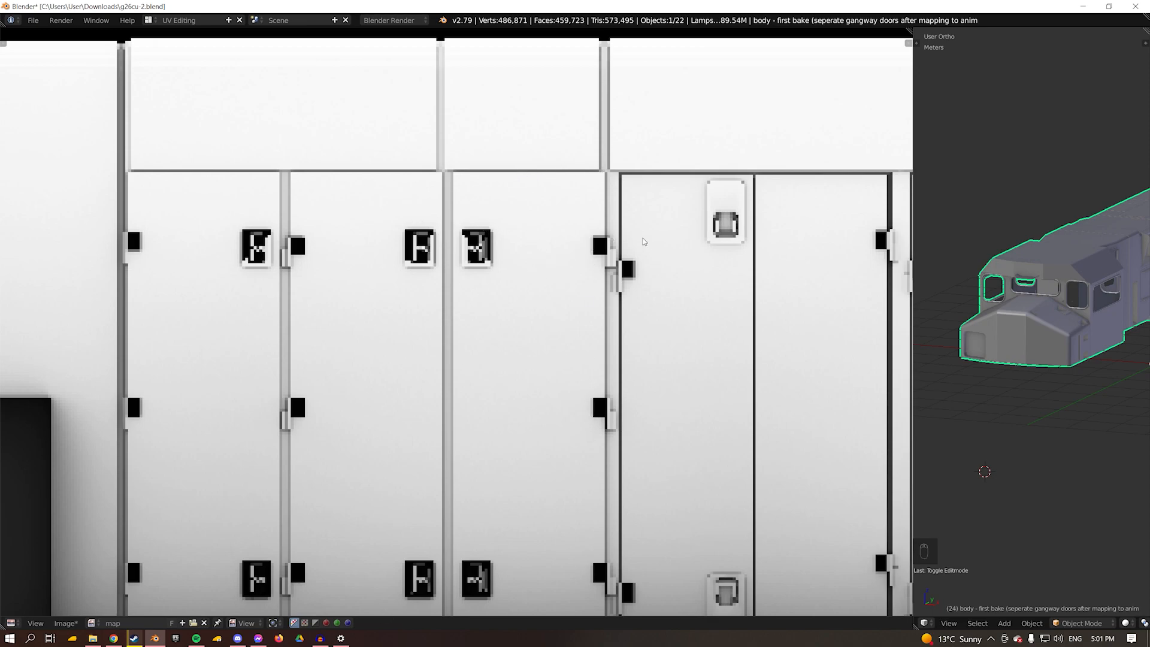
{"action": "scroll", "coordinate": [657, 412], "scroll_direction": "down", "scroll_amount": 8}
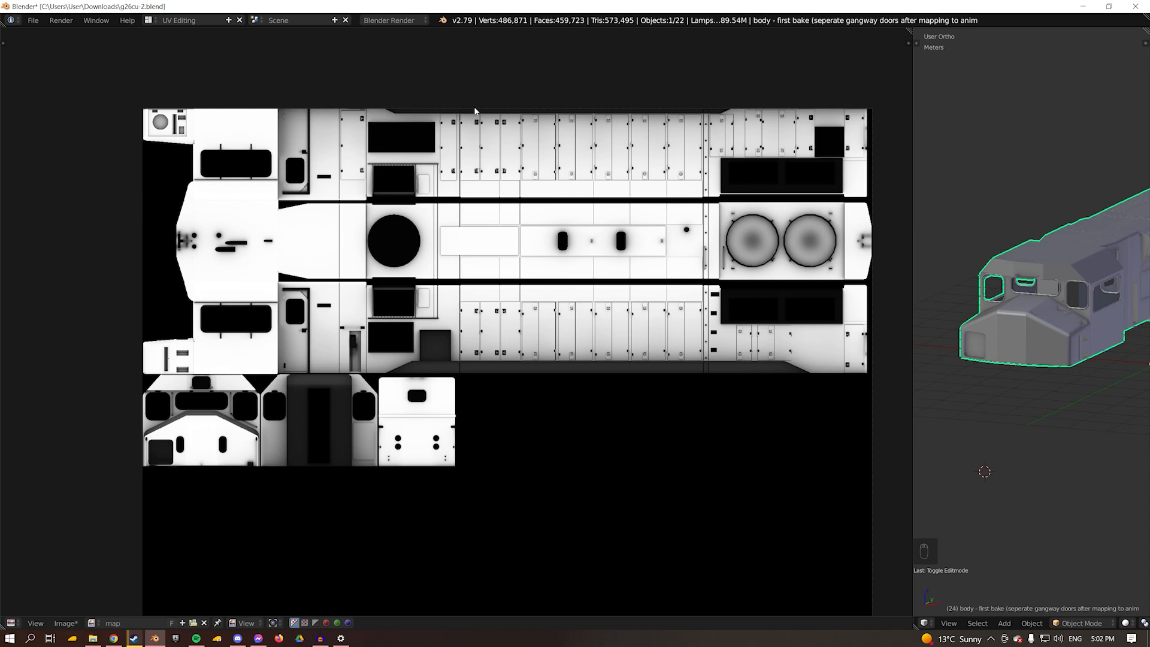
{"action": "scroll", "coordinate": [338, 172], "scroll_direction": "up", "scroll_amount": 3}
{"action": "middle_click_drag", "start_coordinate": [209, 137], "coordinate": [492, 365]}
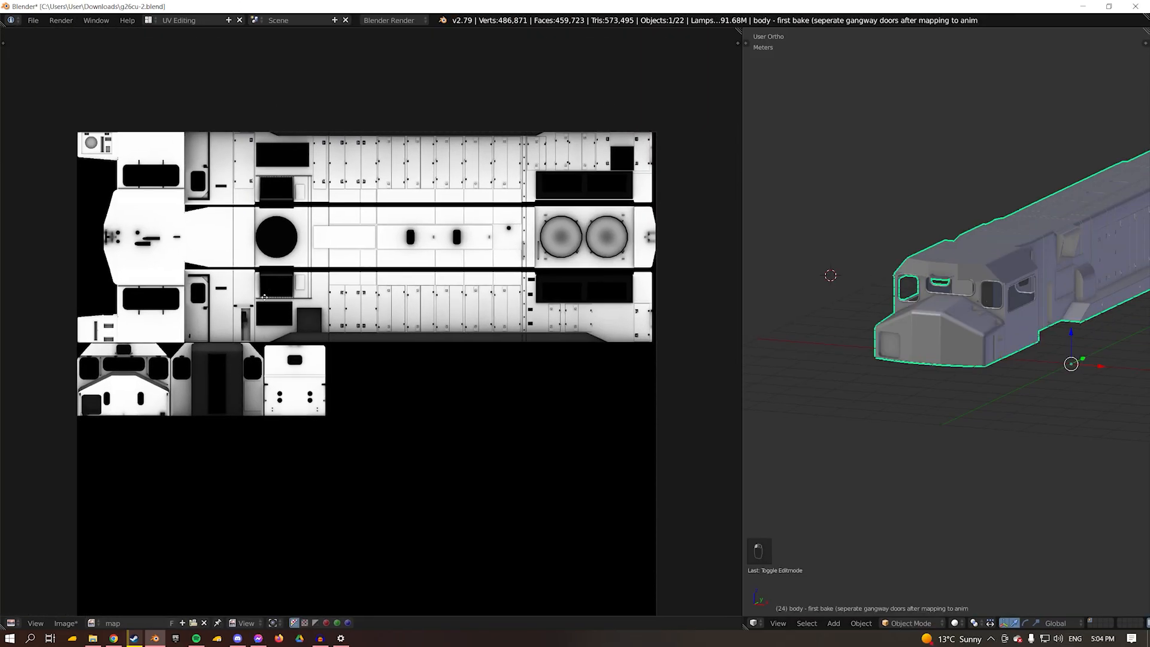
{"action": "middle_click_drag", "start_coordinate": [351, 228], "coordinate": [336, 340]}
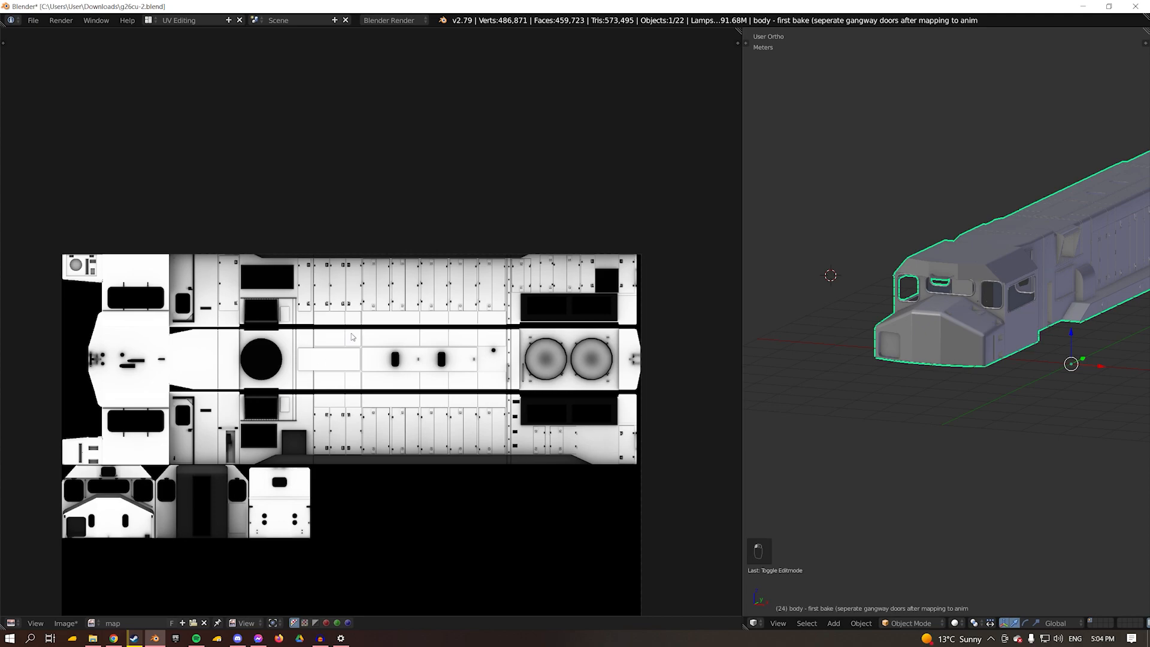
{"action": "scroll", "coordinate": [308, 264], "scroll_direction": "up", "scroll_amount": 2}
{"action": "scroll", "coordinate": [308, 246], "scroll_direction": "up", "scroll_amount": 2}
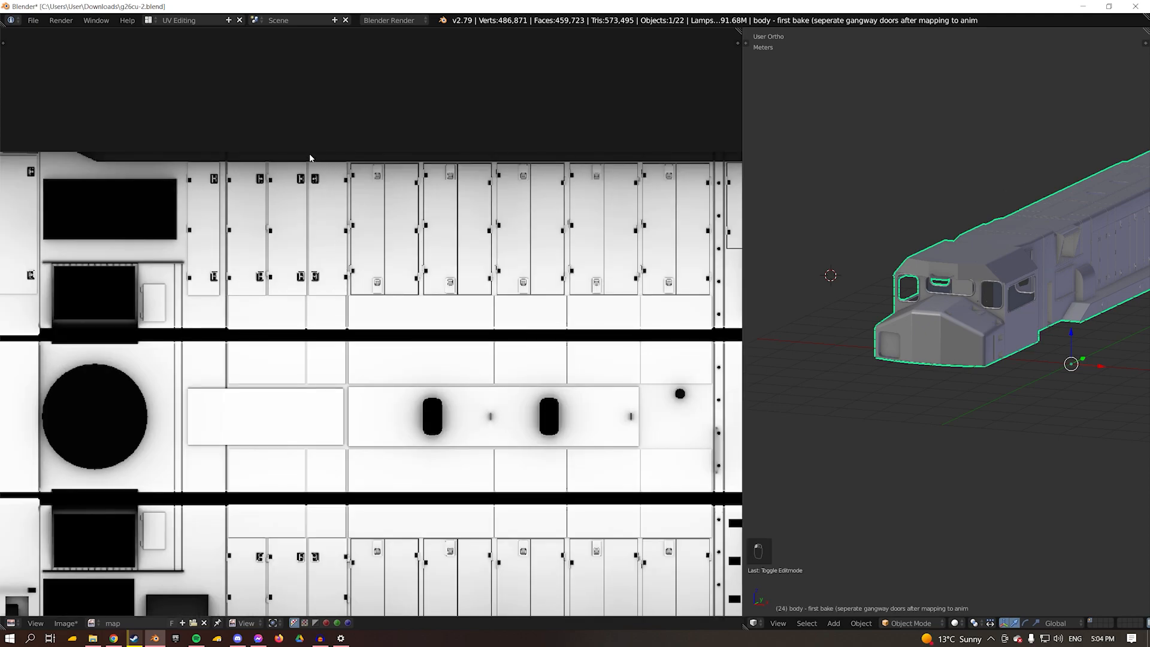
{"action": "scroll", "coordinate": [358, 214], "scroll_direction": "up", "scroll_amount": 3}
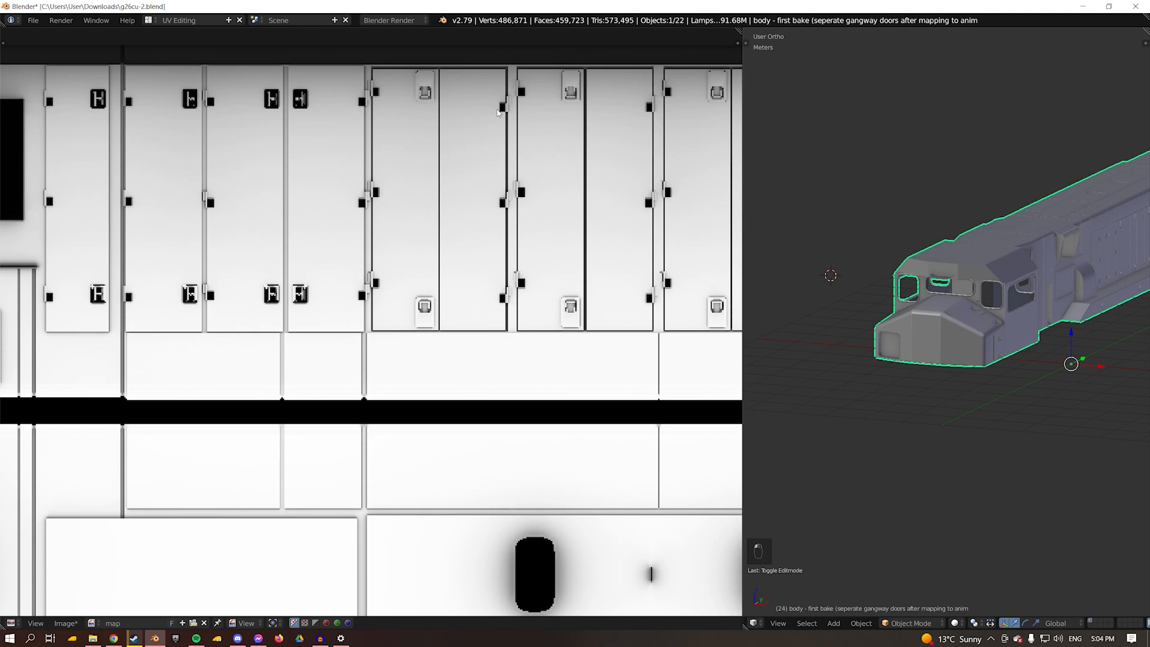
Save the baked image as map.tga in the DBZ folder, in Targa Raw format with RGB colour.
{"action": "scroll", "coordinate": [283, 321], "scroll_direction": "down", "scroll_amount": 3}
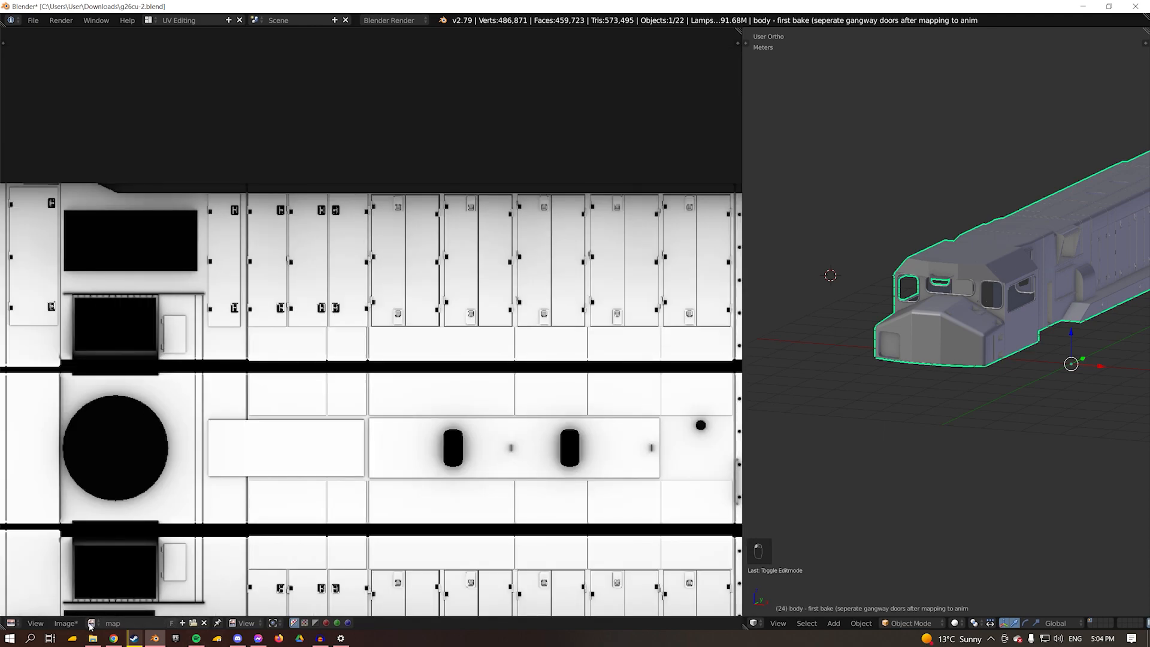
{"action": "left_click", "coordinate": [65, 622]}
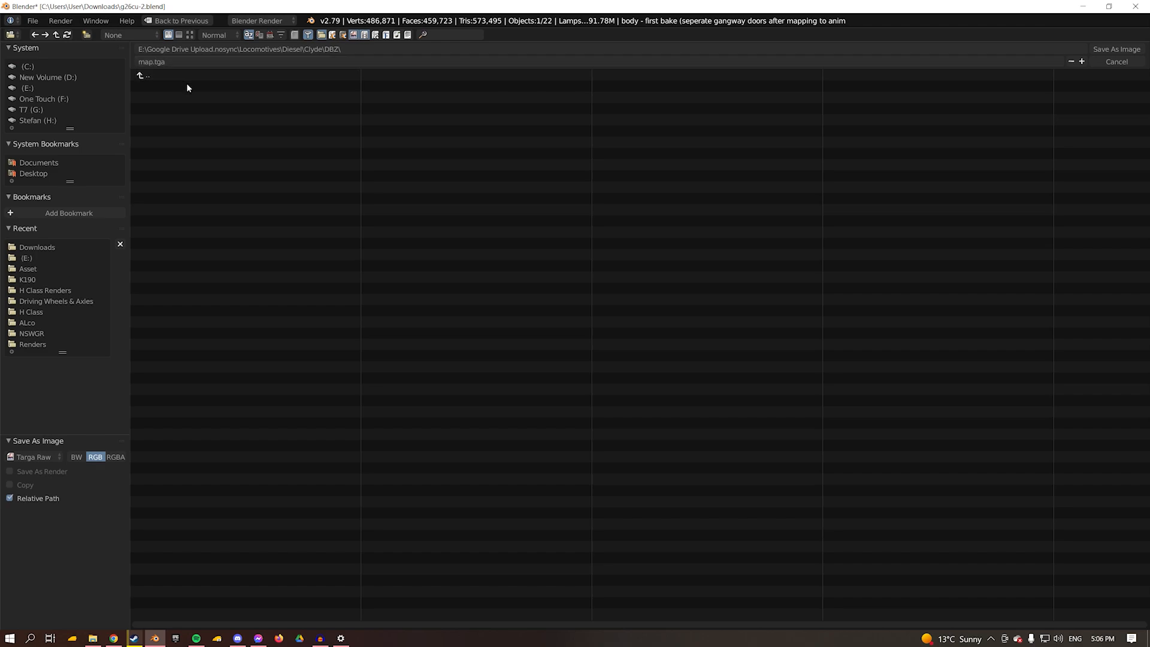
{"action": "left_click", "coordinate": [1109, 50]}
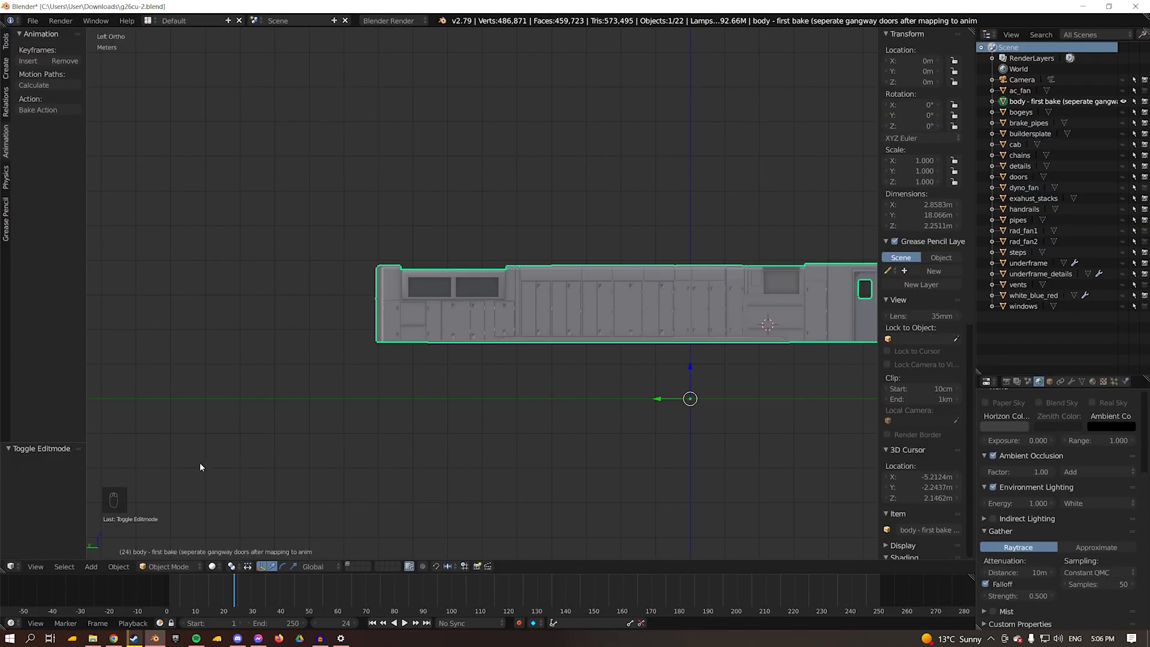
In the Default layout, switch the viewport to Material shading and bring the body's side and cab end into view.
{"action": "middle_click_drag", "start_coordinate": [200, 467], "coordinate": [251, 473]}
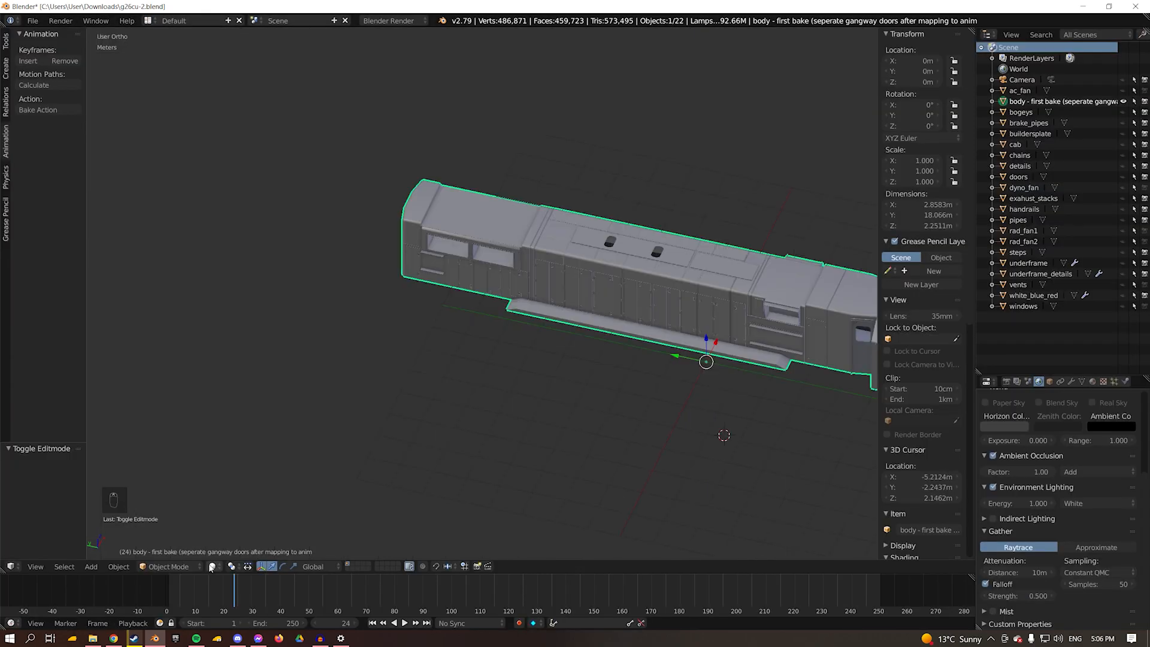
{"action": "left_click", "coordinate": [214, 566]}
{"action": "left_click", "coordinate": [239, 510]}
{"action": "middle_click_drag", "start_coordinate": [604, 363], "coordinate": [309, 377], "text": "shift"}
{"action": "middle_click_drag", "start_coordinate": [309, 377], "coordinate": [356, 371]}
{"action": "scroll", "coordinate": [151, 506], "scroll_direction": "up", "scroll_amount": 4}
{"action": "scroll", "coordinate": [151, 506], "scroll_direction": "down", "scroll_amount": 3}
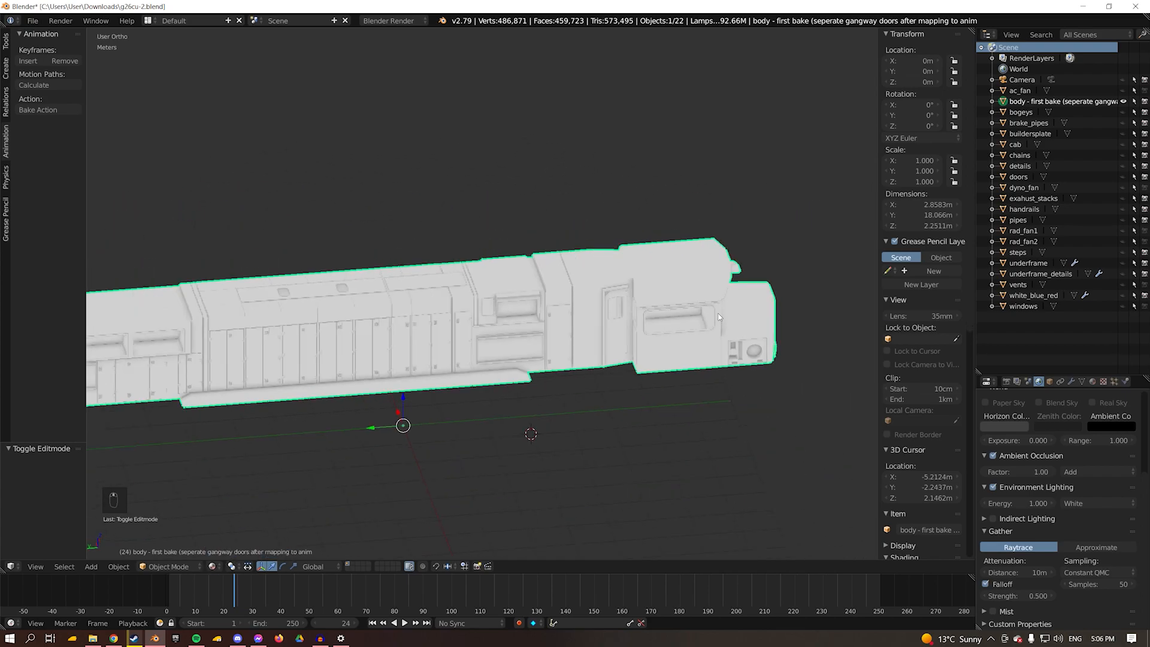
Give the body a new material with an image texture loaded from map.tga.
{"action": "left_click", "coordinate": [1091, 382]}
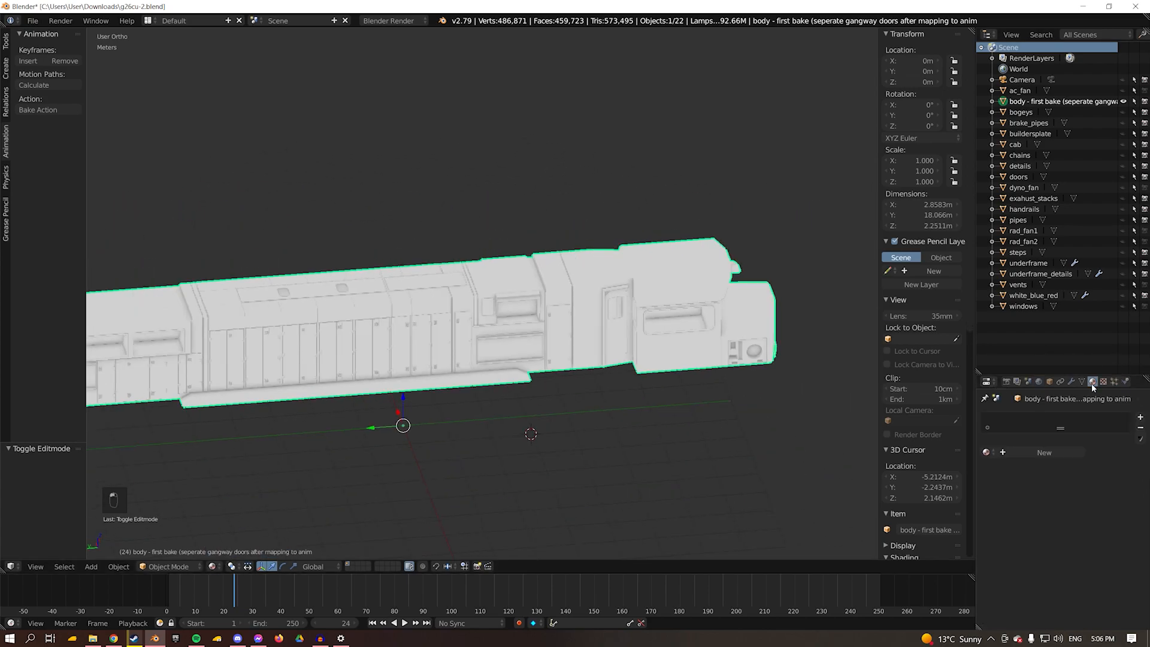
{"action": "left_click", "coordinate": [1046, 453]}
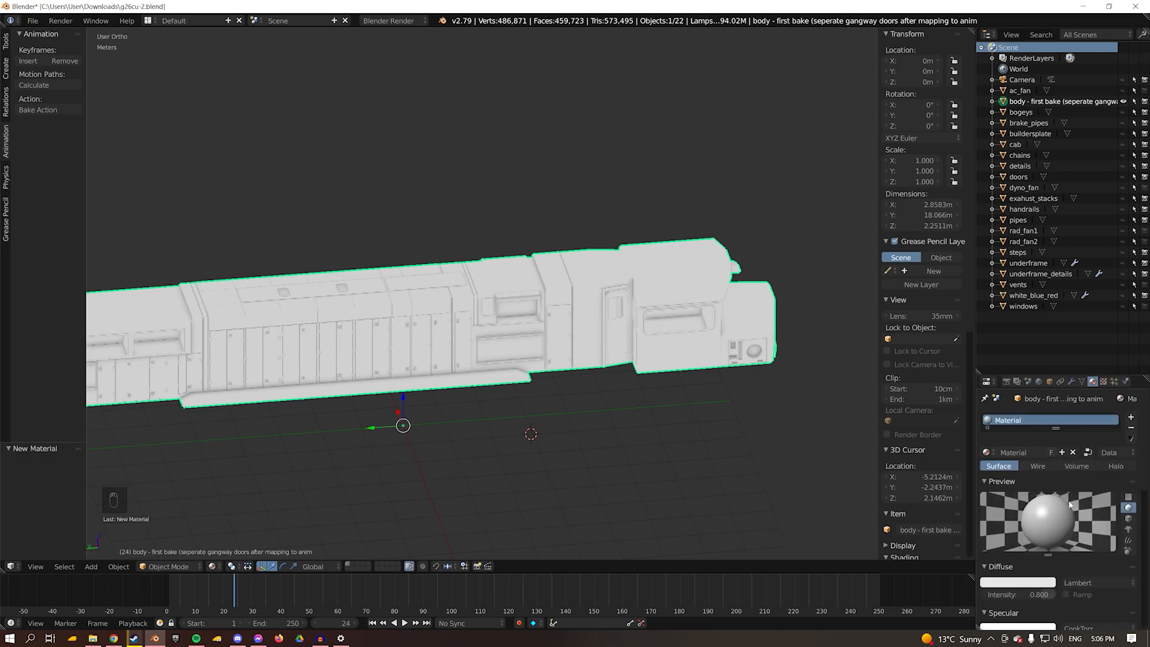
{"action": "scroll", "coordinate": [1038, 537], "scroll_direction": "down", "scroll_amount": 2}
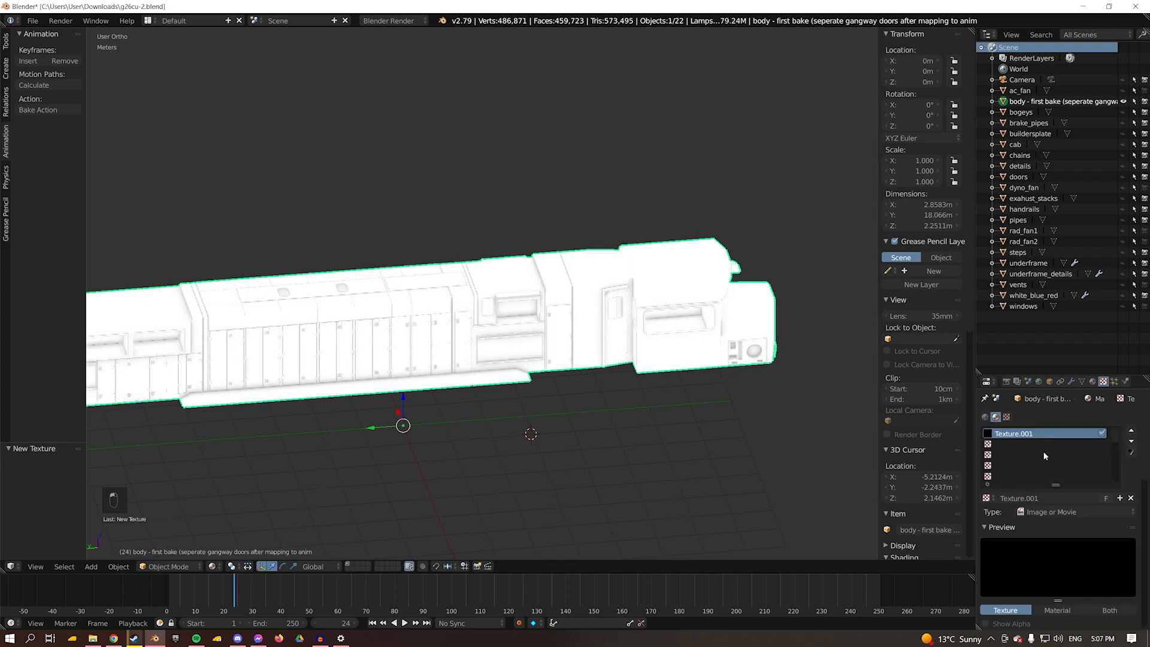
{"action": "left_click", "coordinate": [1092, 381]}
{"action": "left_click", "coordinate": [1104, 382]}
{"action": "scroll", "coordinate": [1048, 525], "scroll_direction": "down", "scroll_amount": 4}
{"action": "left_click", "coordinate": [1090, 525]}
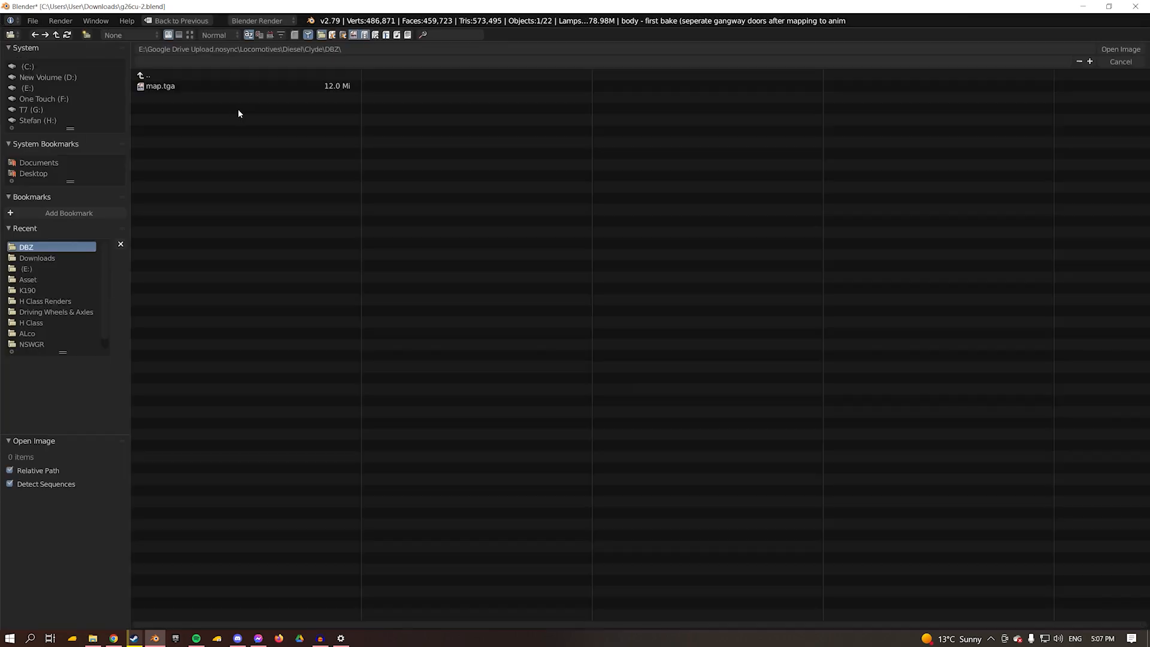
{"action": "double_click", "coordinate": [173, 88]}
Enter Edit Mode on the body and examine the baked shading against the mesh around a side door latch.
{"action": "scroll", "coordinate": [351, 267], "scroll_direction": "up", "scroll_amount": 2}
{"action": "right_click", "coordinate": [458, 345]}
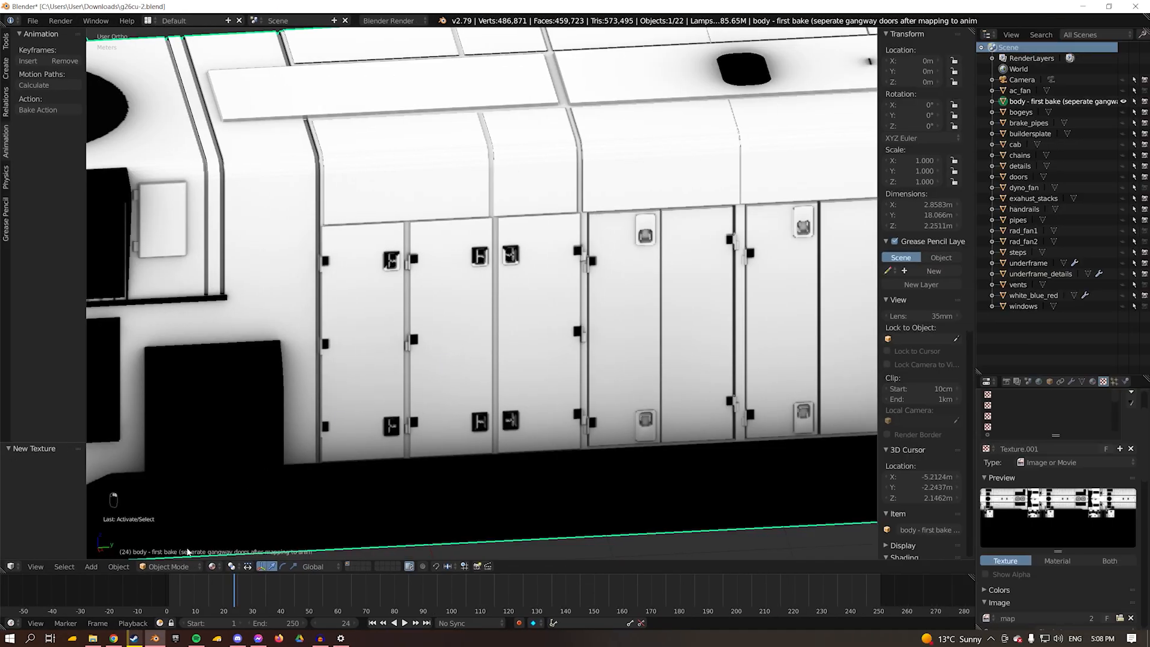
{"action": "left_click", "coordinate": [170, 566]}
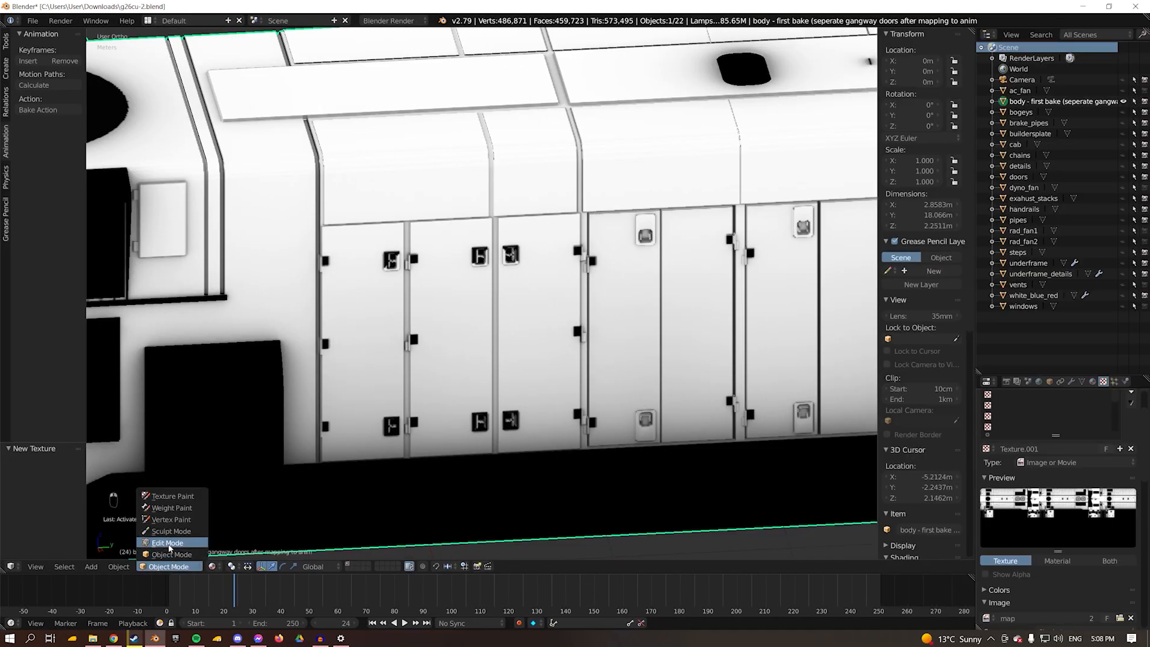
{"action": "left_click", "coordinate": [169, 542]}
{"action": "scroll", "coordinate": [174, 204], "scroll_direction": "up", "scroll_amount": 7}
{"action": "middle_click_drag", "start_coordinate": [174, 204], "coordinate": [563, 369], "text": "shift"}
{"action": "scroll", "coordinate": [563, 368], "scroll_direction": "up", "scroll_amount": 8}
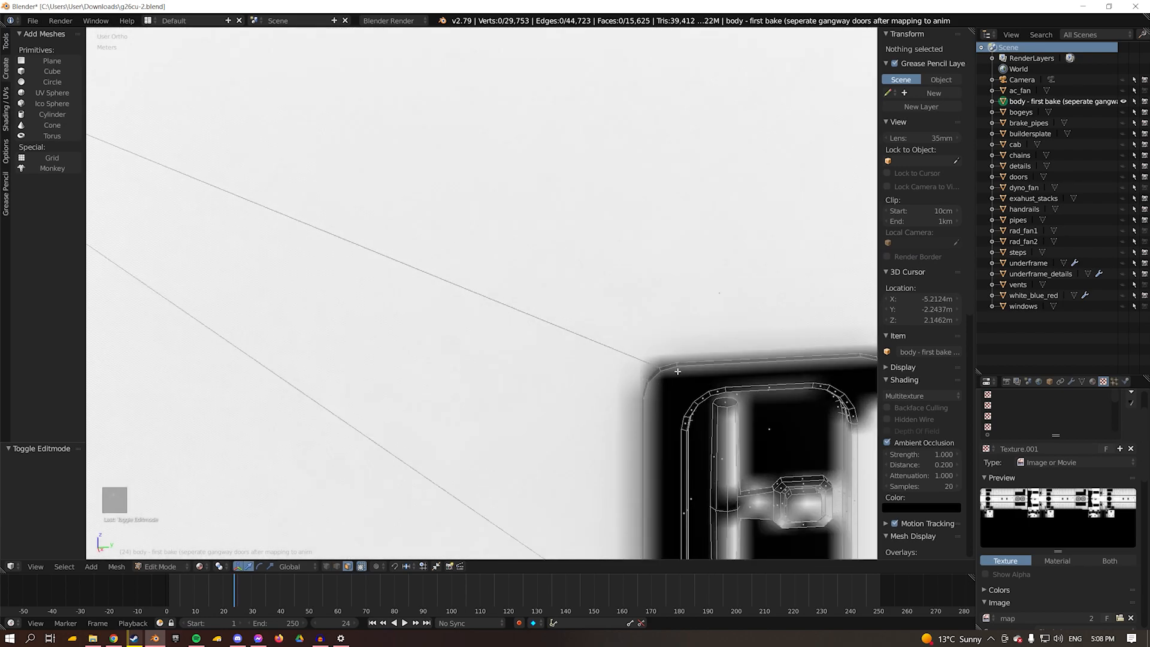
{"action": "right_click", "coordinate": [675, 371]}
{"action": "scroll", "coordinate": [675, 371], "scroll_direction": "down", "scroll_amount": 4}
{"action": "scroll", "coordinate": [675, 371], "scroll_direction": "up", "scroll_amount": 4}
{"action": "middle_click_drag", "start_coordinate": [732, 516], "coordinate": [554, 336], "text": "shift"}
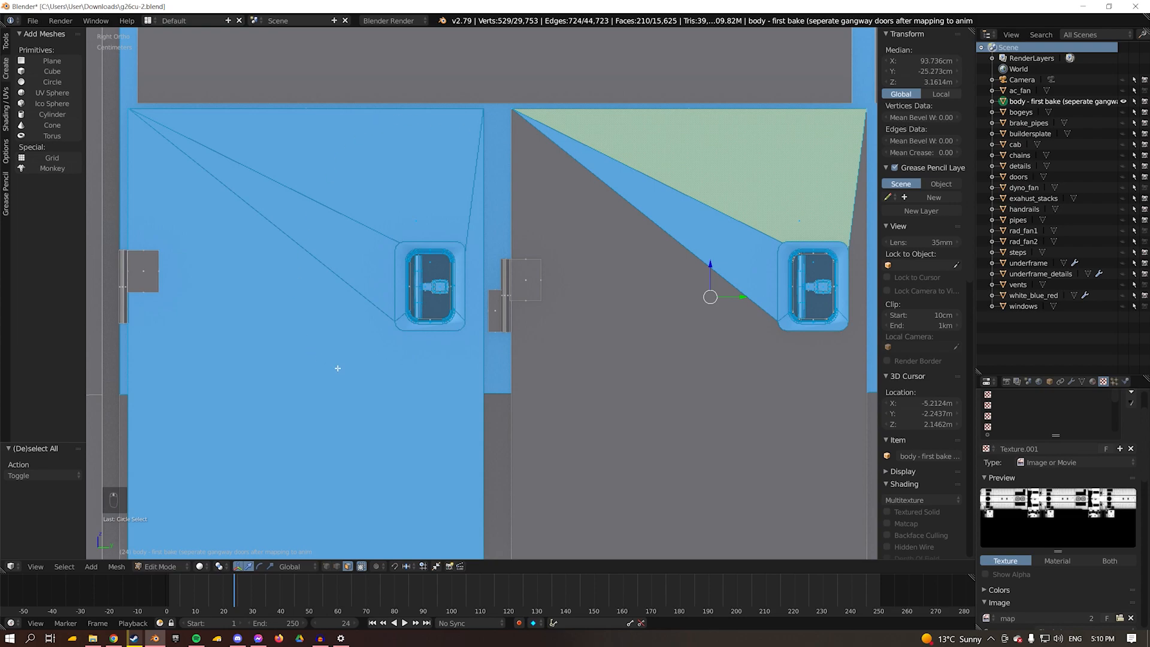
Deselect the large door panel faces around the two upper latches, keeping the latch faces selected.
{"action": "key", "text": "c"}
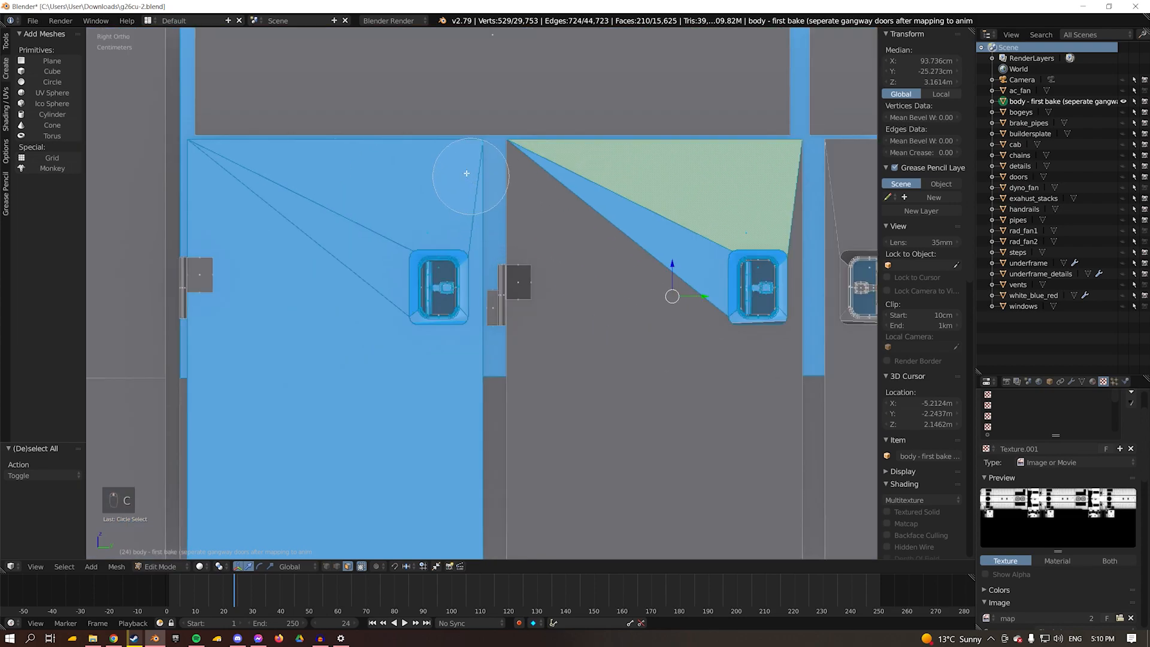
{"action": "middle_click_drag", "start_coordinate": [457, 175], "coordinate": [593, 170]}
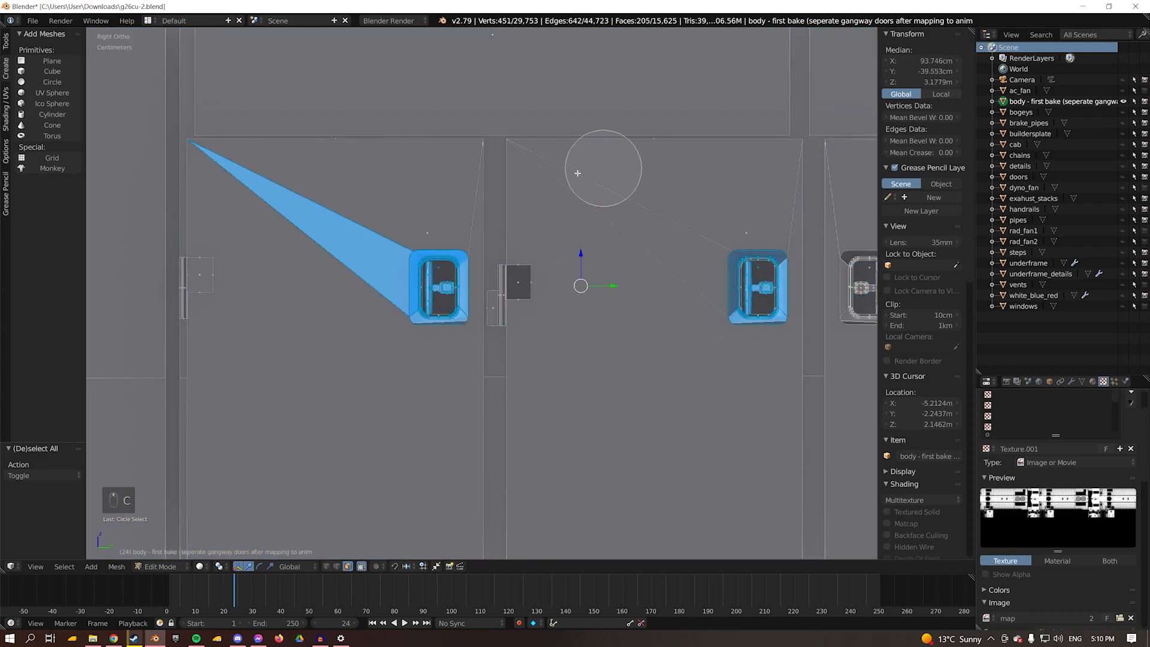
{"action": "middle_click", "coordinate": [291, 198]}
{"action": "right_click", "coordinate": [593, 332]}
Add the faces of the upper hinge between the first two side doors to the selection, leaving out the door panels.
{"action": "scroll", "coordinate": [675, 321], "scroll_direction": "up", "scroll_amount": 4}
{"action": "key", "text": "c"}
{"action": "left_click", "coordinate": [562, 257]}
{"action": "left_click_drag", "start_coordinate": [556, 260], "coordinate": [520, 318]}
{"action": "middle_click_drag", "start_coordinate": [530, 121], "coordinate": [460, 103]}
{"action": "right_click", "coordinate": [487, 103]}
{"action": "scroll", "coordinate": [623, 281], "scroll_direction": "down", "scroll_amount": 7}
Add the first side door's upper hinge faces to the selection without the surrounding panel.
{"action": "middle_click_drag", "start_coordinate": [393, 327], "coordinate": [602, 324], "text": "shift"}
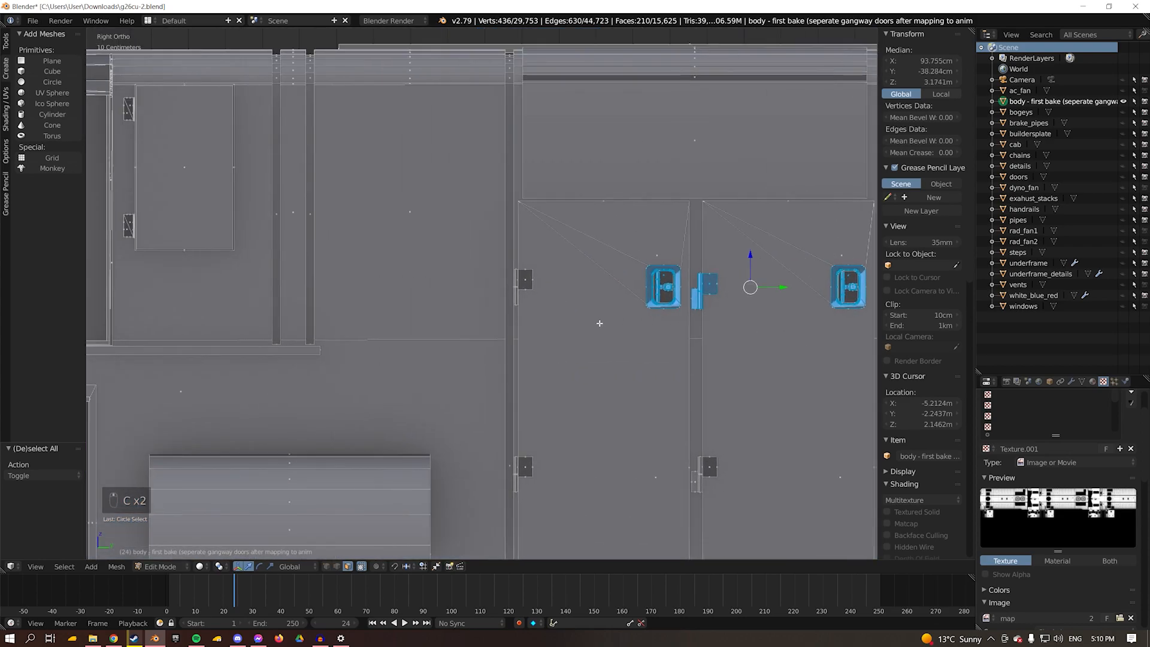
{"action": "scroll", "coordinate": [602, 323], "scroll_direction": "up", "scroll_amount": 6}
{"action": "key", "text": "c"}
{"action": "left_click_drag", "start_coordinate": [620, 251], "coordinate": [580, 279]}
{"action": "middle_click_drag", "start_coordinate": [630, 186], "coordinate": [505, 125]}
{"action": "right_click", "coordinate": [491, 126]}
{"action": "scroll", "coordinate": [588, 348], "scroll_direction": "down", "scroll_amount": 7}
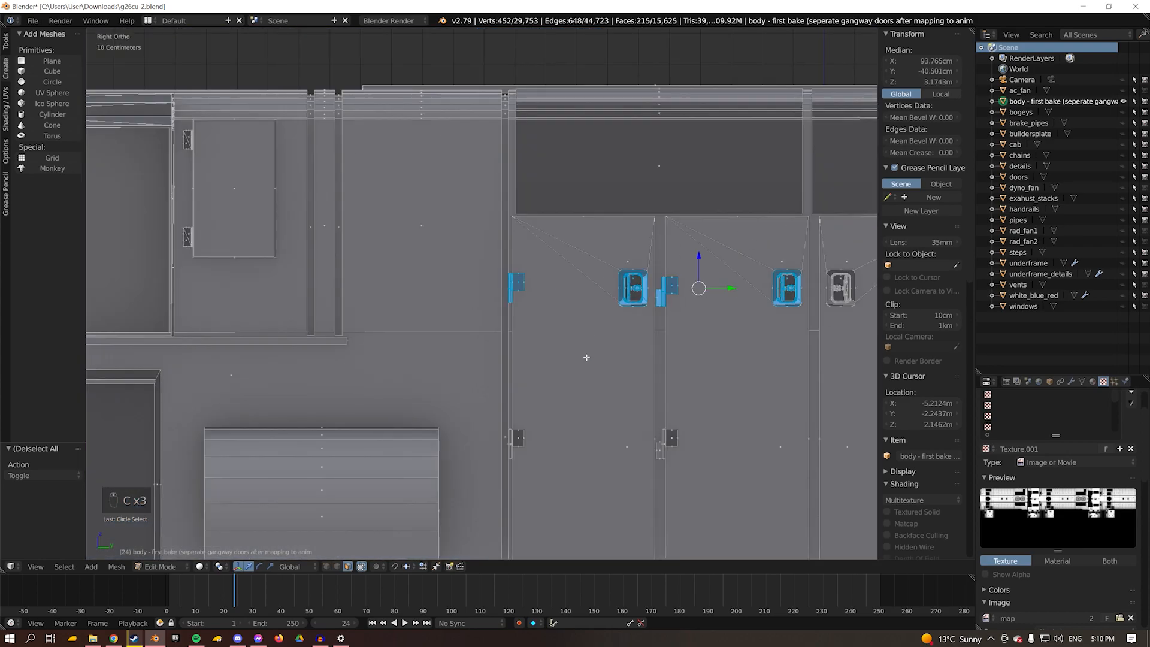
Add the first side door's middle hinge faces to the selection without the surrounding panel.
{"action": "middle_click_drag", "start_coordinate": [588, 348], "coordinate": [487, 118], "text": "shift"}
{"action": "scroll", "coordinate": [467, 167], "scroll_direction": "up", "scroll_amount": 6}
{"action": "key", "text": "c"}
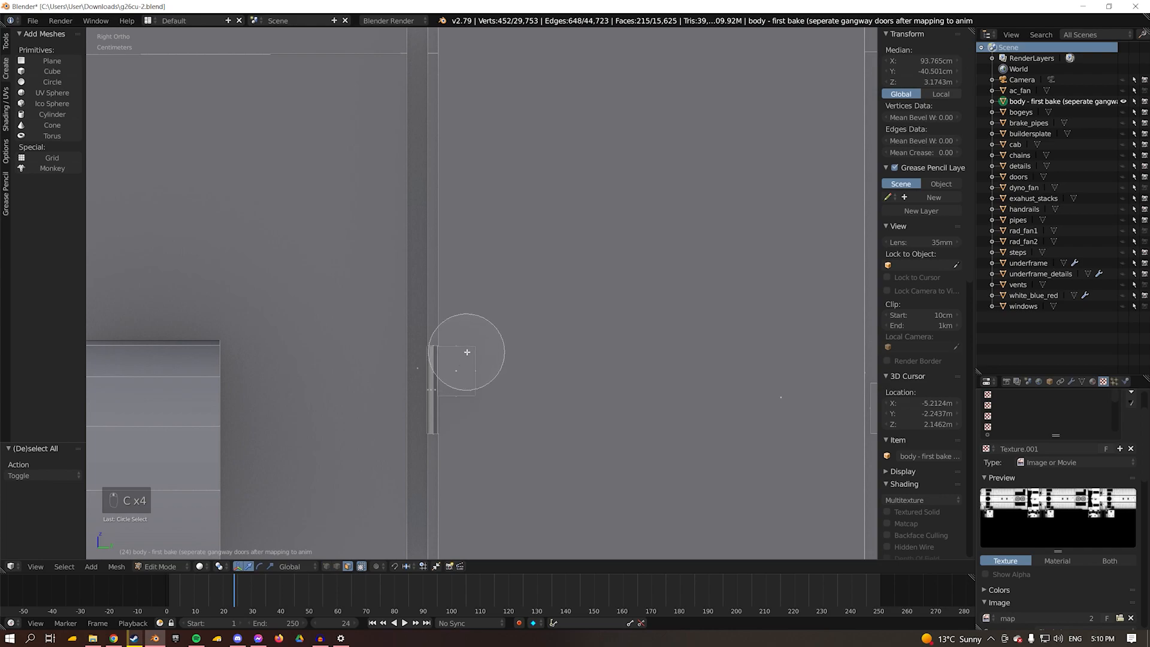
{"action": "left_click_drag", "start_coordinate": [467, 341], "coordinate": [462, 398]}
{"action": "middle_click_drag", "start_coordinate": [462, 398], "coordinate": [341, 218]}
{"action": "right_click", "coordinate": [342, 218]}
{"action": "scroll", "coordinate": [557, 383], "scroll_direction": "down", "scroll_amount": 6}
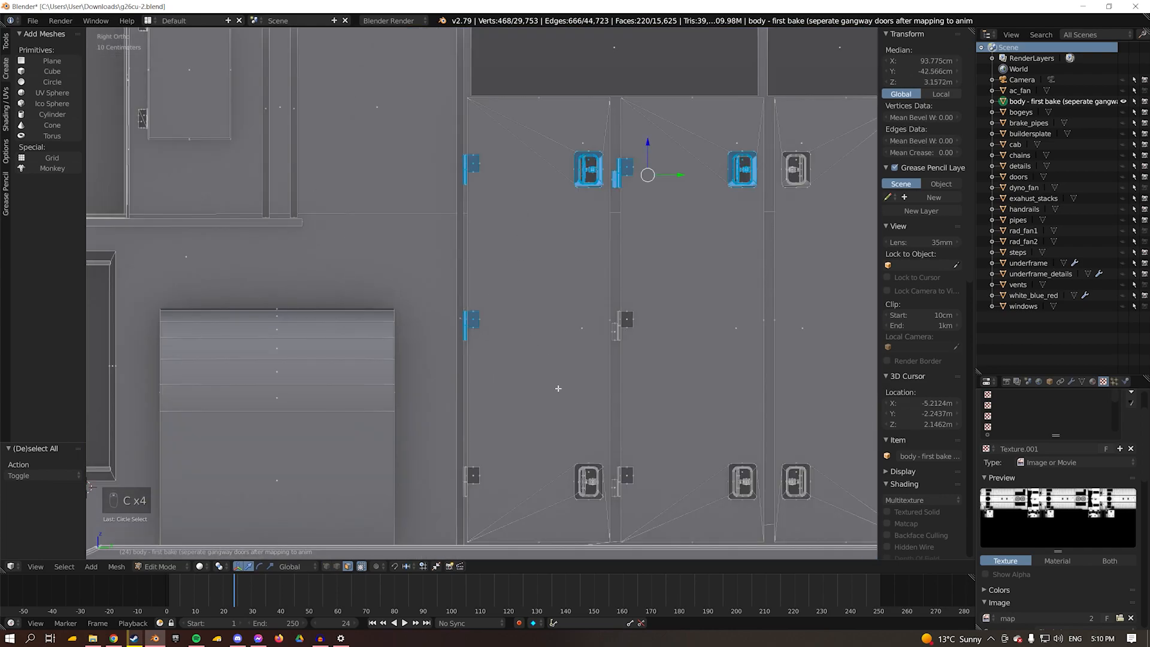
Add the first side door's lower hinge faces to the selection without the surrounding panel.
{"action": "middle_click_drag", "start_coordinate": [521, 413], "coordinate": [508, 293], "text": "shift"}
{"action": "scroll", "coordinate": [508, 293], "scroll_direction": "up", "scroll_amount": 5}
{"action": "key", "text": "c"}
{"action": "left_click_drag", "start_coordinate": [451, 404], "coordinate": [385, 441]}
{"action": "mouse_move", "coordinate": [426, 431]}
{"action": "middle_mouse_down"}
{"action": "mouse_move", "coordinate": [482, 293]}
{"action": "mouse_move", "coordinate": [360, 289]}
{"action": "middle_mouse_up"}
{"action": "right_click", "coordinate": [360, 290]}
{"action": "scroll", "coordinate": [471, 289], "scroll_direction": "down", "scroll_amount": 1}
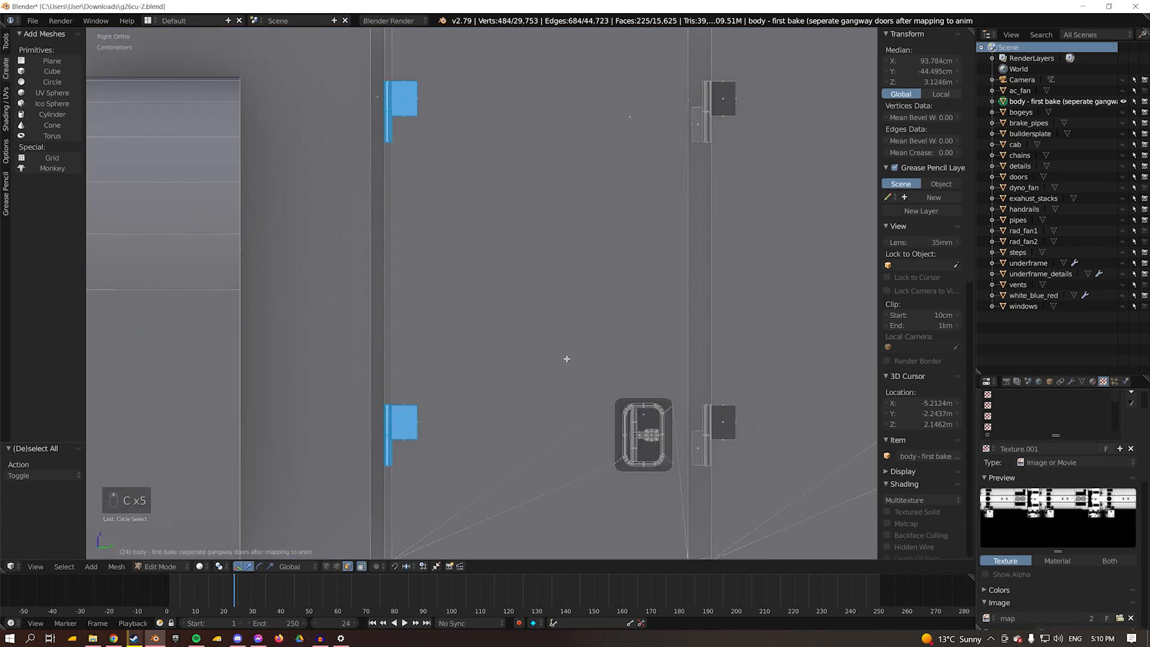
Add the faces of the first side door's lower latch to the selection.
{"action": "scroll", "coordinate": [550, 354], "scroll_direction": "down", "scroll_amount": 2}
{"action": "middle_click_drag", "start_coordinate": [528, 316], "coordinate": [344, 243], "text": "shift"}
{"action": "scroll", "coordinate": [343, 244], "scroll_direction": "up", "scroll_amount": 6}
{"action": "key", "text": "c"}
{"action": "mouse_move", "coordinate": [259, 329]}
{"action": "left_mouse_down"}
{"action": "mouse_move", "coordinate": [278, 375]}
{"action": "mouse_move", "coordinate": [258, 397]}
{"action": "left_mouse_up"}
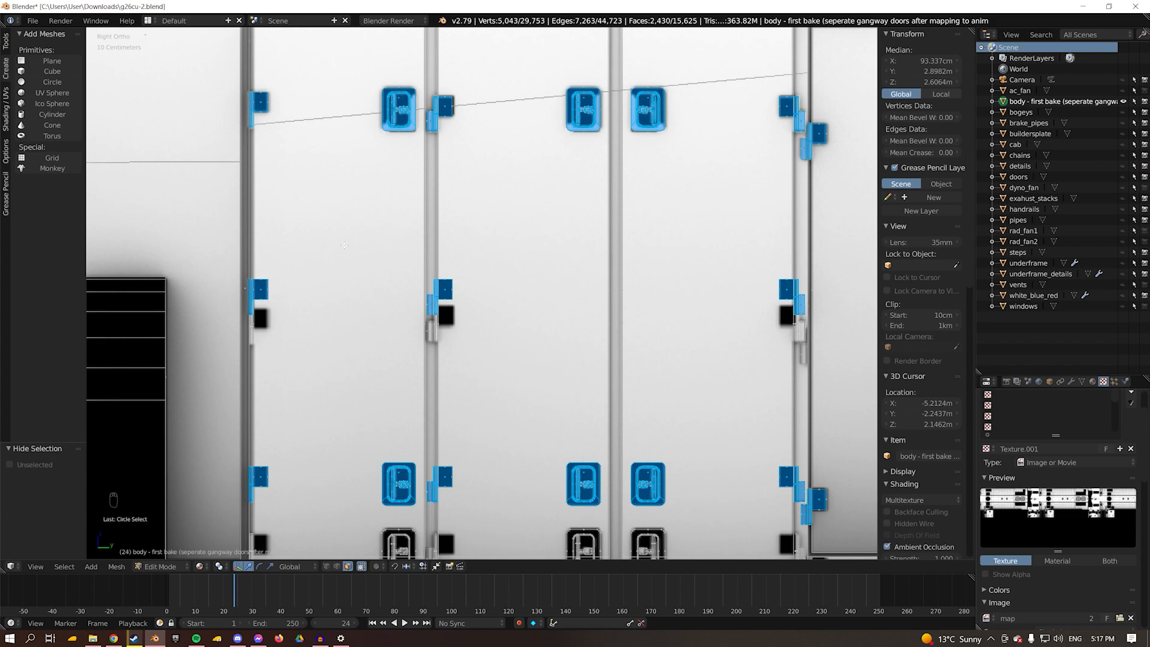
Separate the selected door latches and hinges into their own object.
{"action": "key", "text": "p"}
{"action": "left_click", "coordinate": [471, 145]}
{"action": "scroll", "coordinate": [424, 284], "scroll_direction": "down", "scroll_amount": 5}
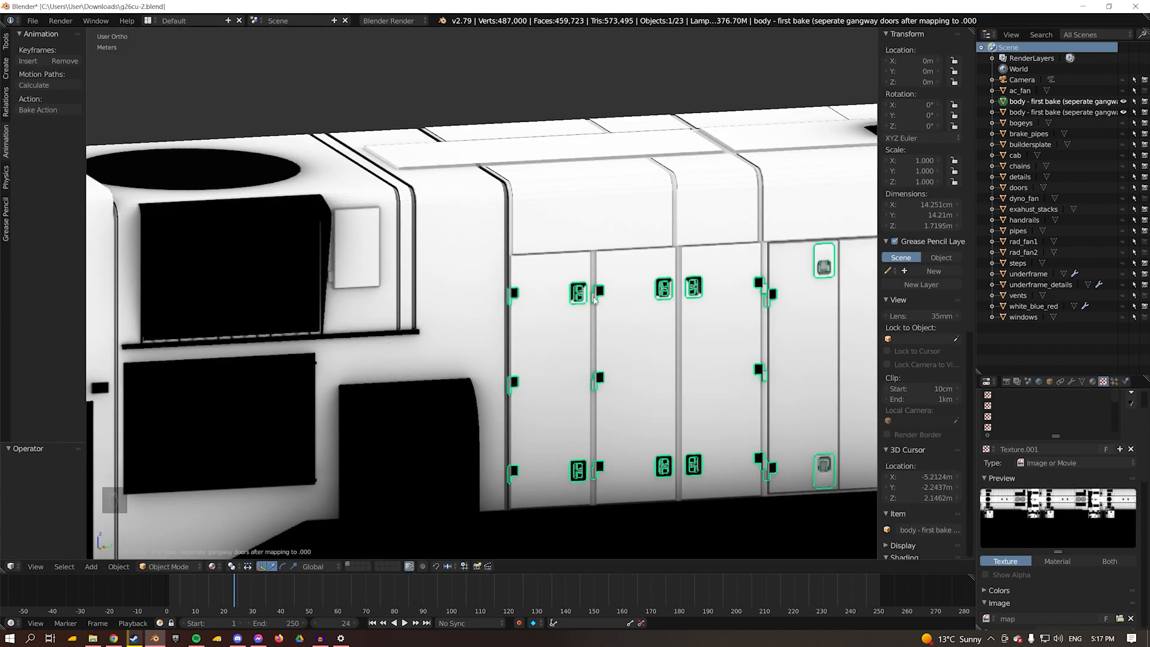
Hide every object except the separated latches and hinges.
{"action": "key", "text": "shift+h"}
{"action": "mouse_move", "coordinate": [594, 300]}
{"action": "middle_mouse_down"}
{"action": "mouse_move", "coordinate": [603, 303]}
{"action": "mouse_move", "coordinate": [415, 340]}
{"action": "mouse_move", "coordinate": [598, 306]}
{"action": "middle_mouse_up"}
{"action": "scroll", "coordinate": [598, 305], "scroll_direction": "down", "scroll_amount": 2}
{"action": "scroll", "coordinate": [588, 267], "scroll_direction": "up", "scroll_amount": 5}
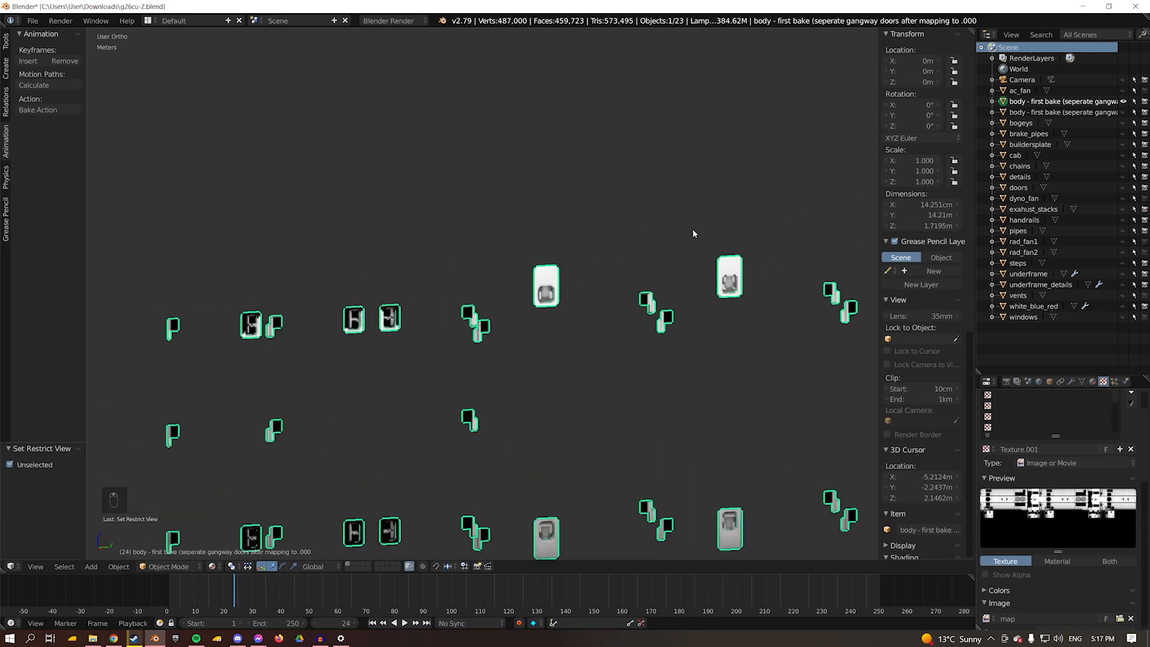
{"action": "middle_click_drag", "start_coordinate": [488, 437], "coordinate": [607, 392]}
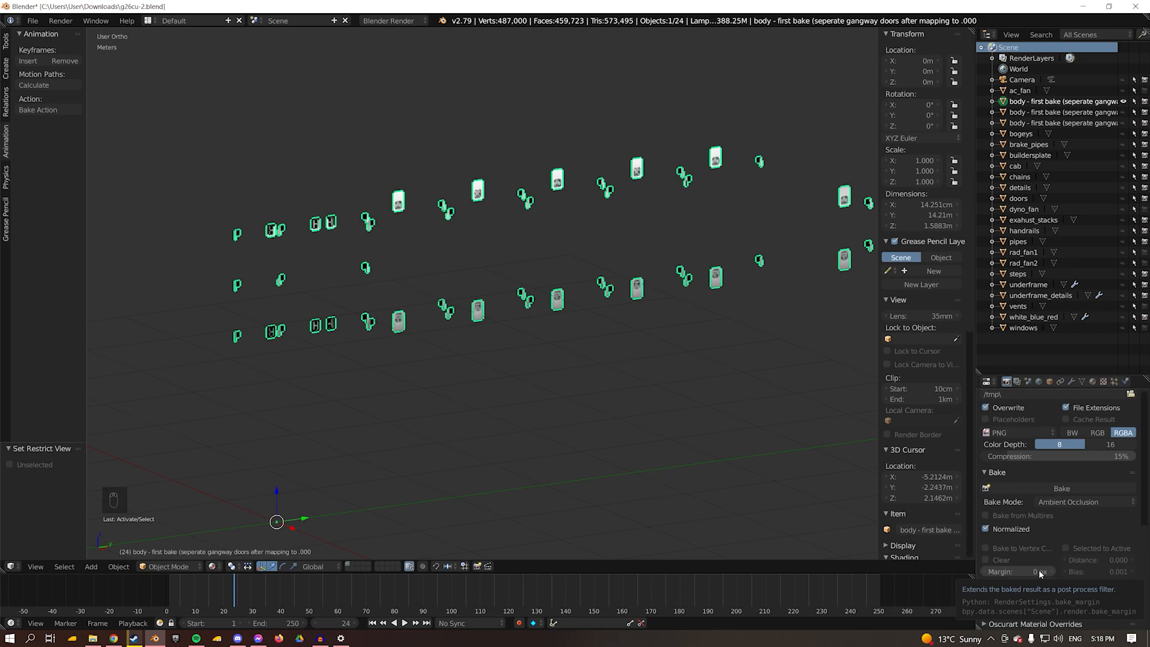
Select all faces of the latches and hinges in Edit Mode and bake their ambient occlusion.
{"action": "left_click", "coordinate": [157, 563]}
{"action": "left_click", "coordinate": [165, 545]}
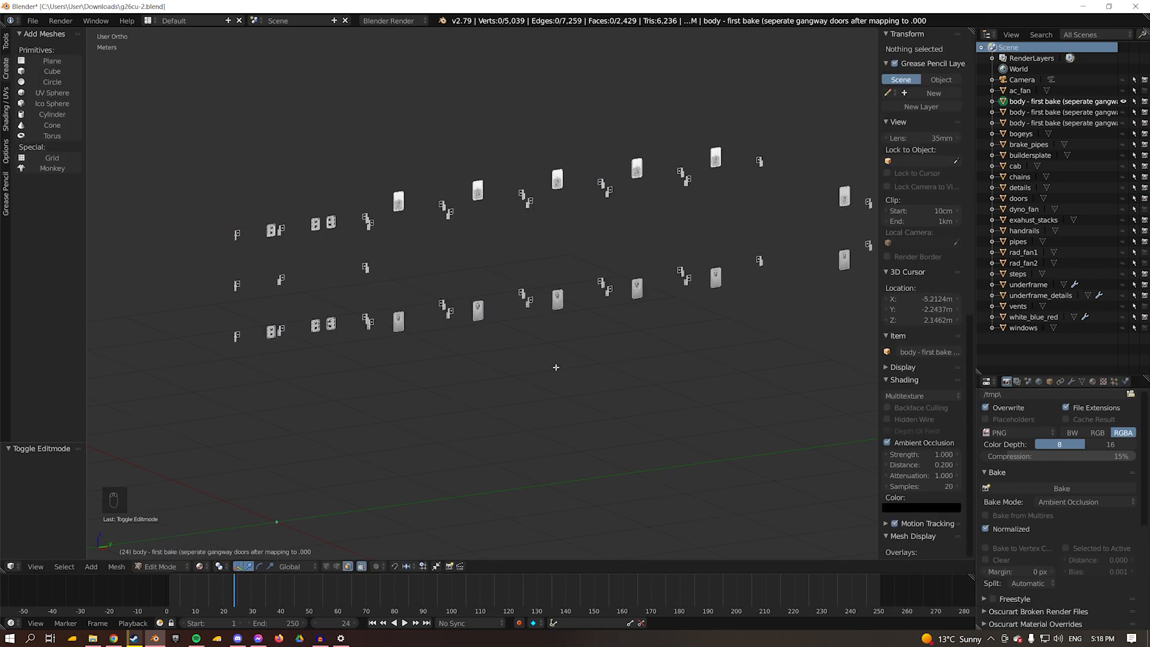
{"action": "key", "text": "a"}
{"action": "left_click", "coordinate": [1062, 488]}
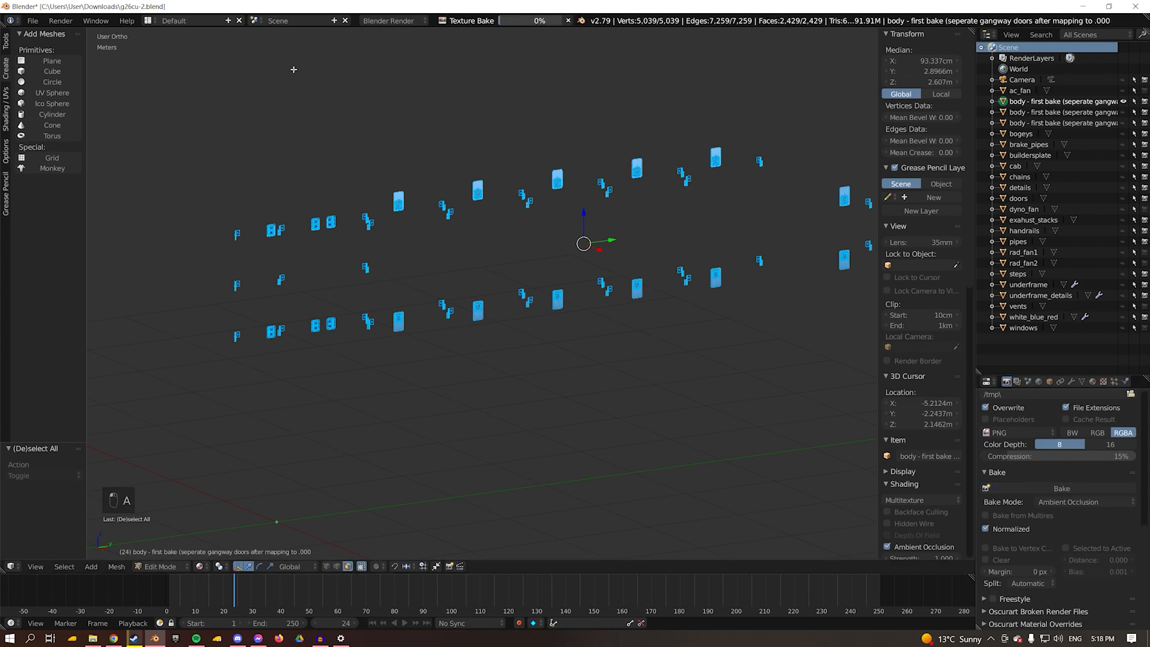
Leave Edit Mode and examine the baked shading on the isolated latches and hinges up close.
{"action": "left_click", "coordinate": [174, 21]}
{"action": "left_click", "coordinate": [173, 109]}
{"action": "key", "text": "Tab"}
{"action": "middle_click_drag", "start_coordinate": [399, 539], "coordinate": [362, 168]}
{"action": "scroll", "coordinate": [418, 345], "scroll_direction": "up", "scroll_amount": 5}
{"action": "middle_click_drag", "start_coordinate": [219, 307], "coordinate": [408, 270]}
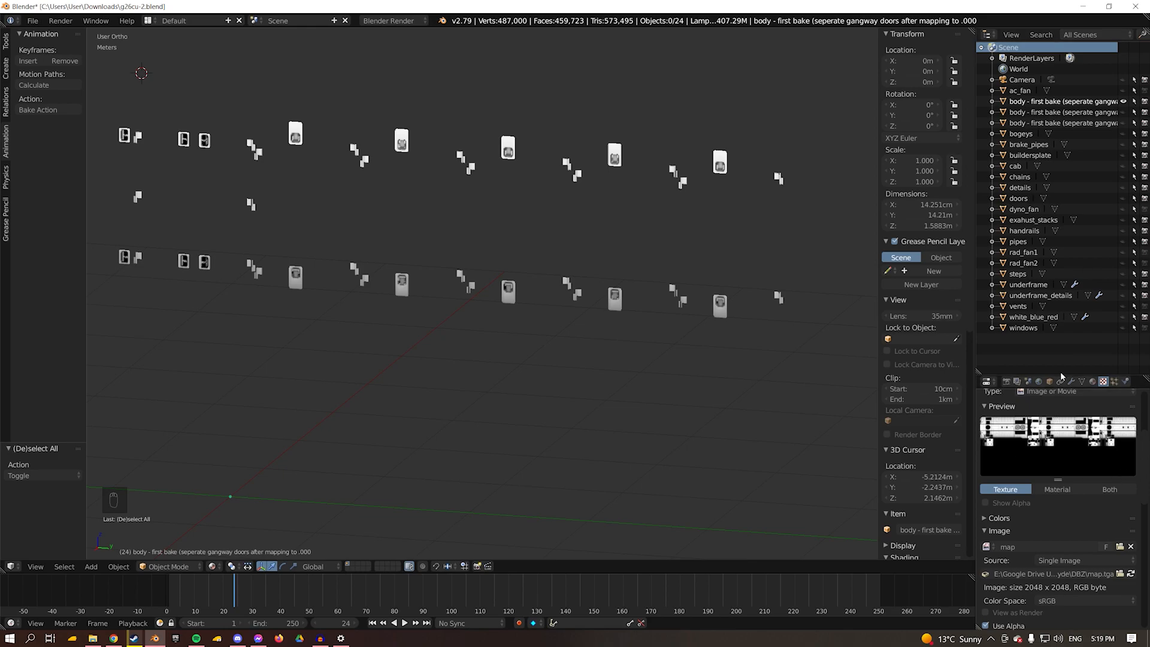
{"action": "middle_click_drag", "start_coordinate": [337, 167], "coordinate": [434, 224], "text": "shift"}
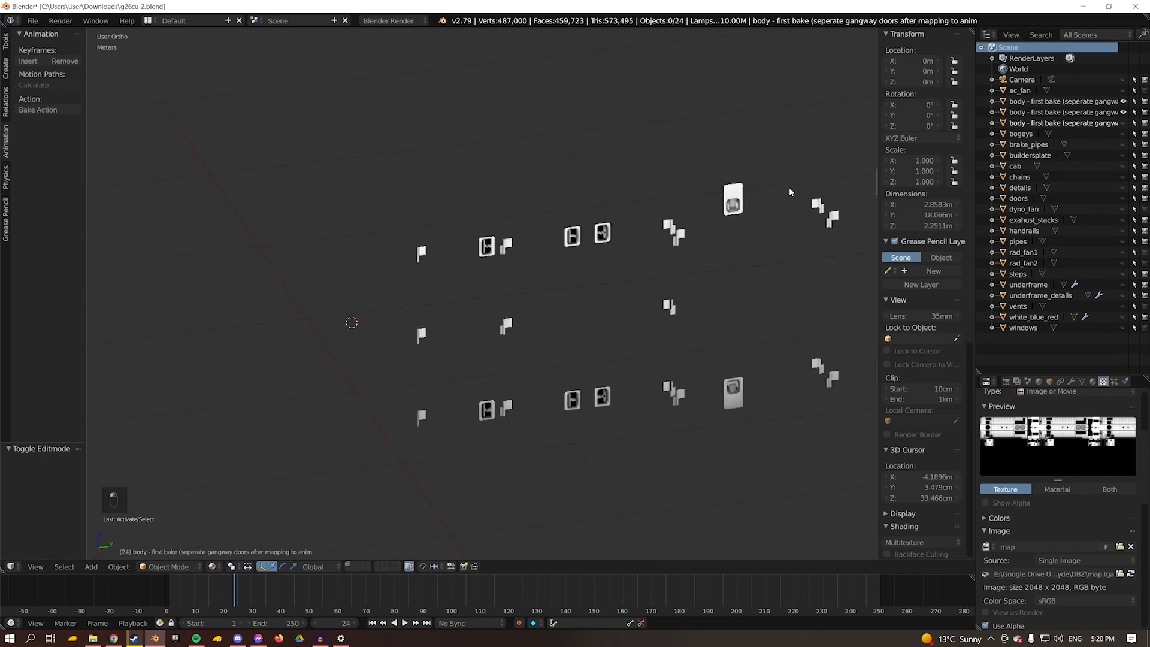
{"action": "scroll", "coordinate": [788, 192], "scroll_direction": "up", "scroll_amount": 2}
{"action": "scroll", "coordinate": [157, 362], "scroll_direction": "up", "scroll_amount": 7}
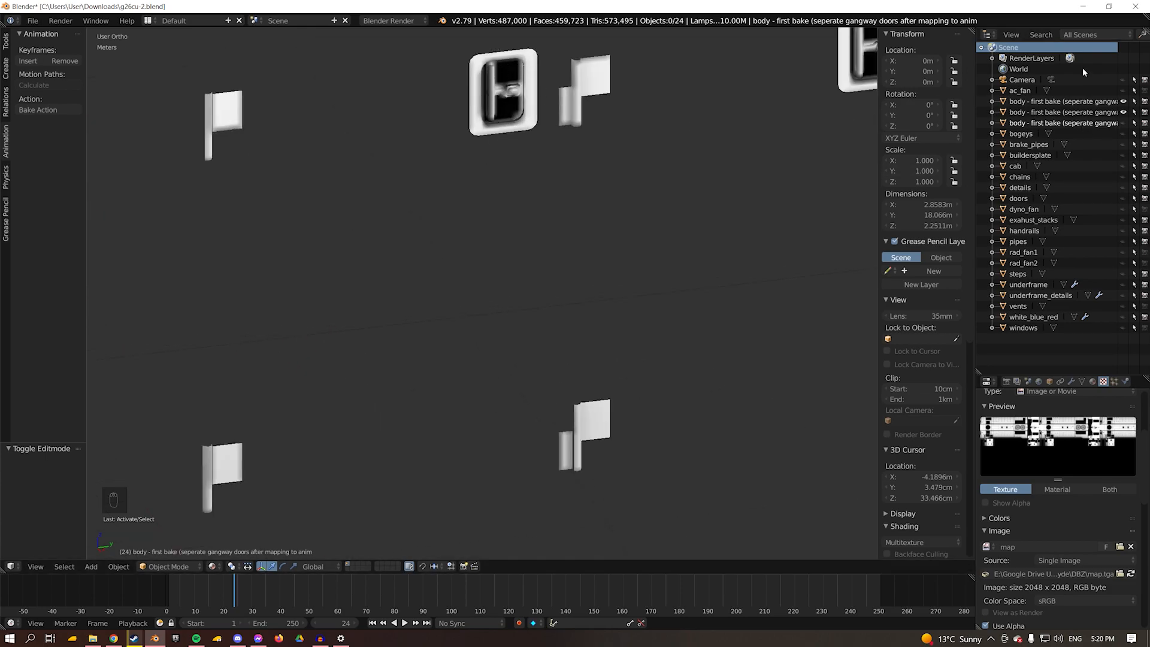
Show the main body temporarily to compare it with the latches and hinges, and hide it again.
{"action": "left_click", "coordinate": [1123, 122]}
{"action": "scroll", "coordinate": [436, 287], "scroll_direction": "down", "scroll_amount": 10}
{"action": "key", "text": "g"}
{"action": "right_click", "coordinate": [340, 211]}
{"action": "scroll", "coordinate": [353, 414], "scroll_direction": "up", "scroll_amount": 2}
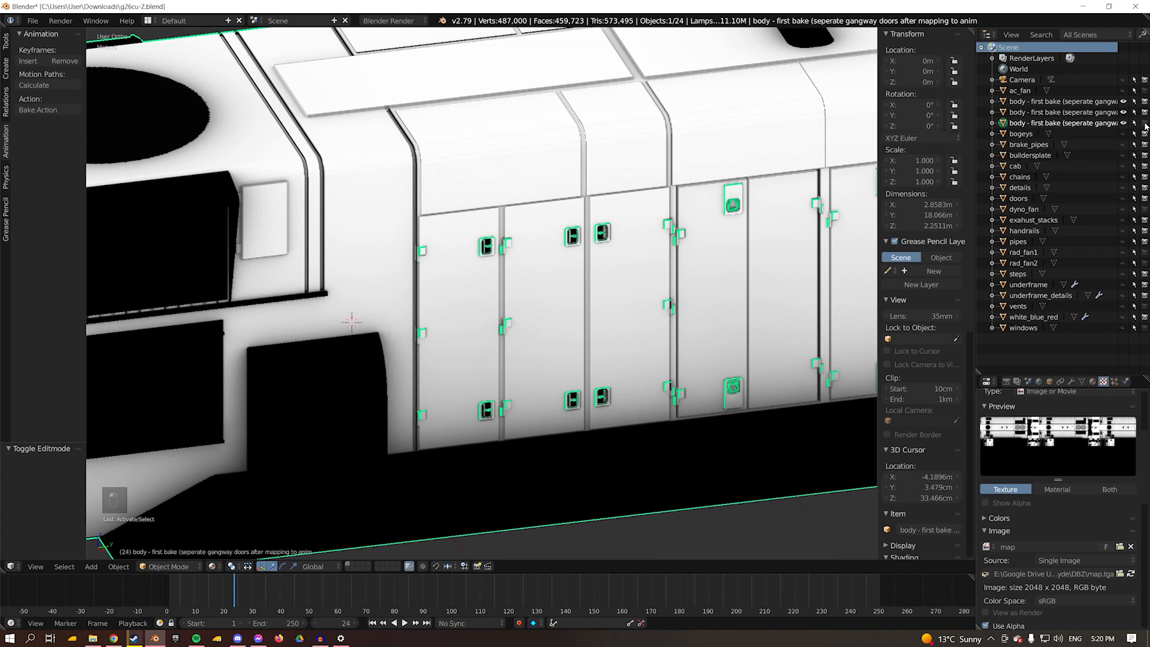
{"action": "left_click", "coordinate": [1123, 124]}
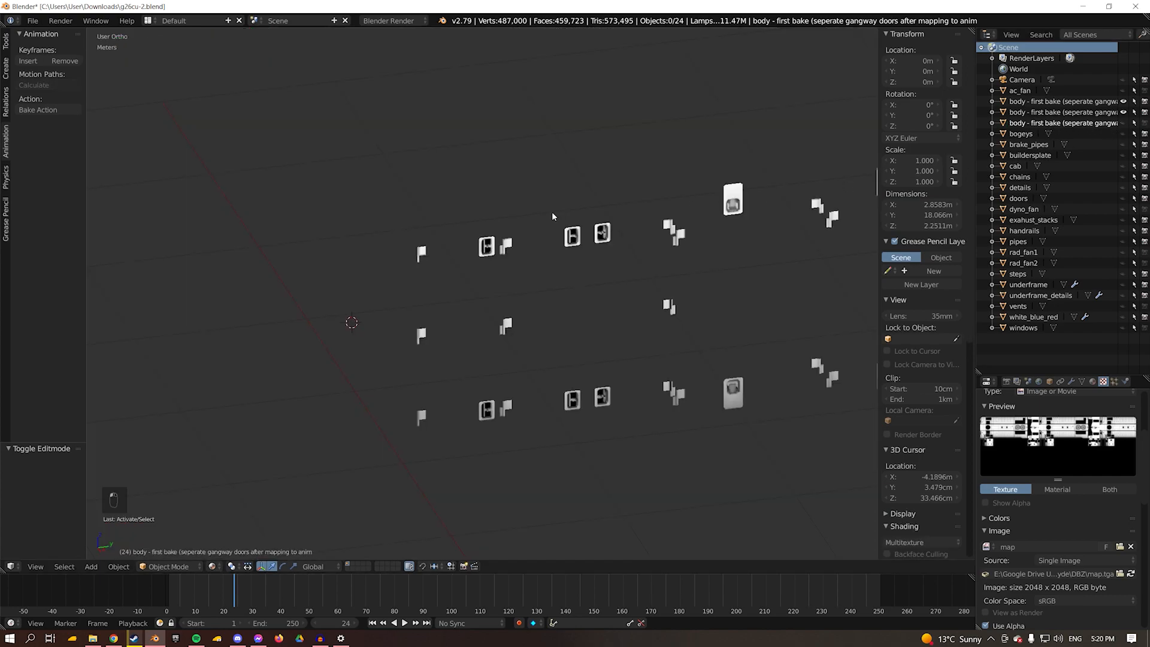
Hide the separated body object ending in .001 and select the latches and hinges object.
{"action": "left_click", "coordinate": [1096, 111]}
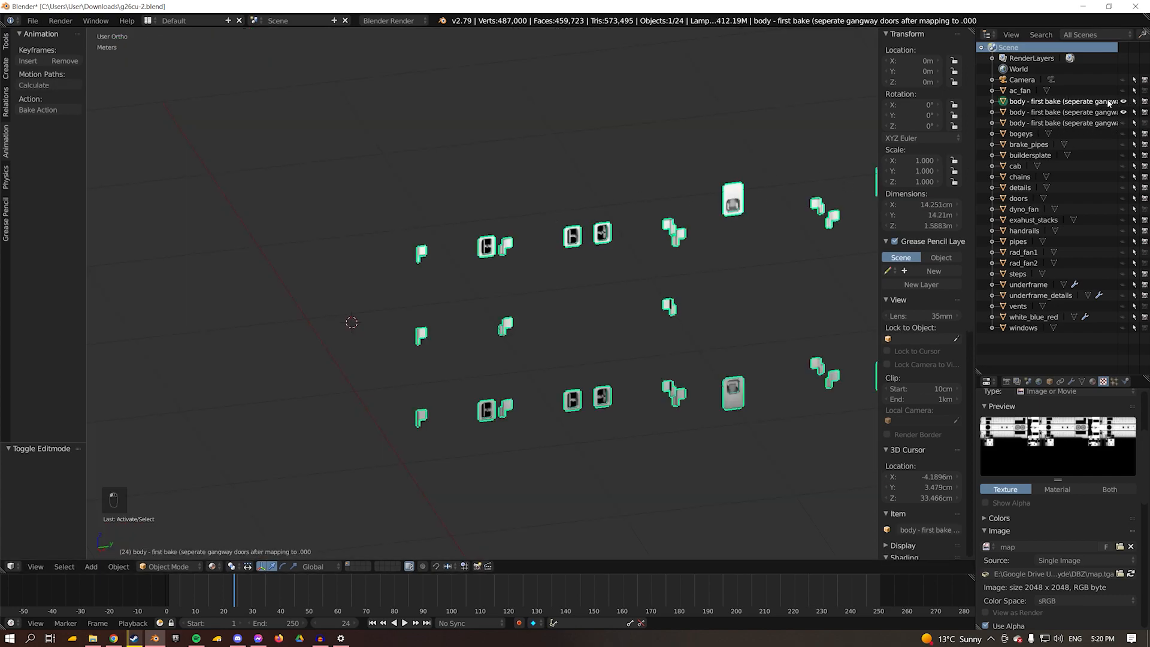
{"action": "left_click", "coordinate": [1123, 112]}
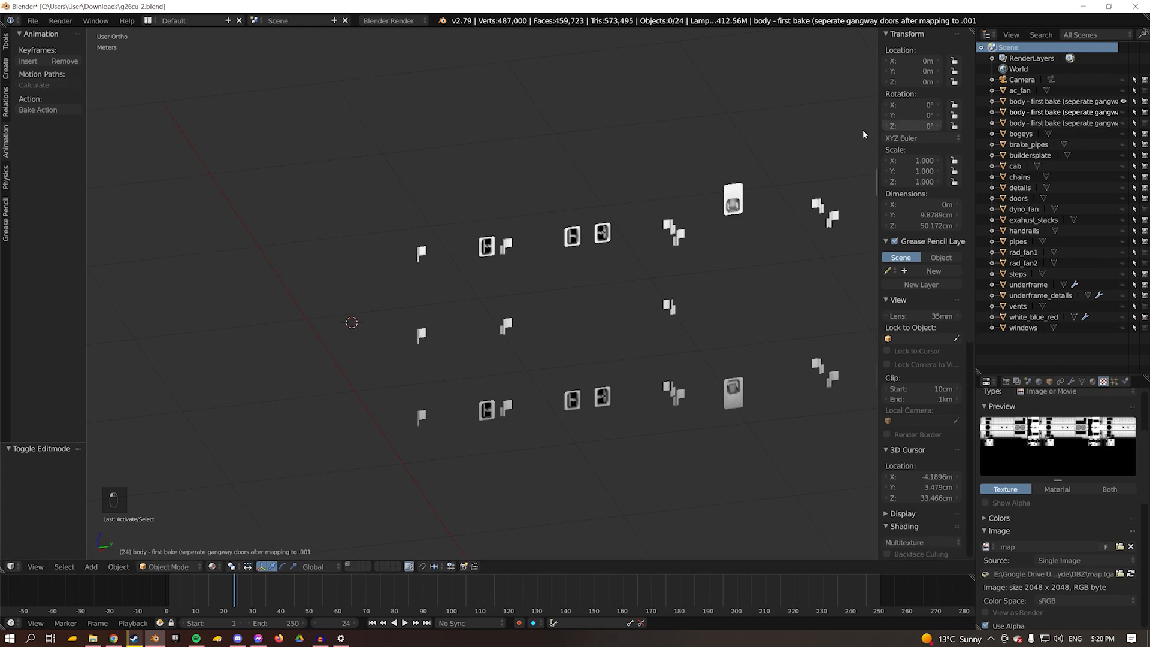
{"action": "scroll", "coordinate": [876, 139], "scroll_direction": "down", "scroll_amount": 6}
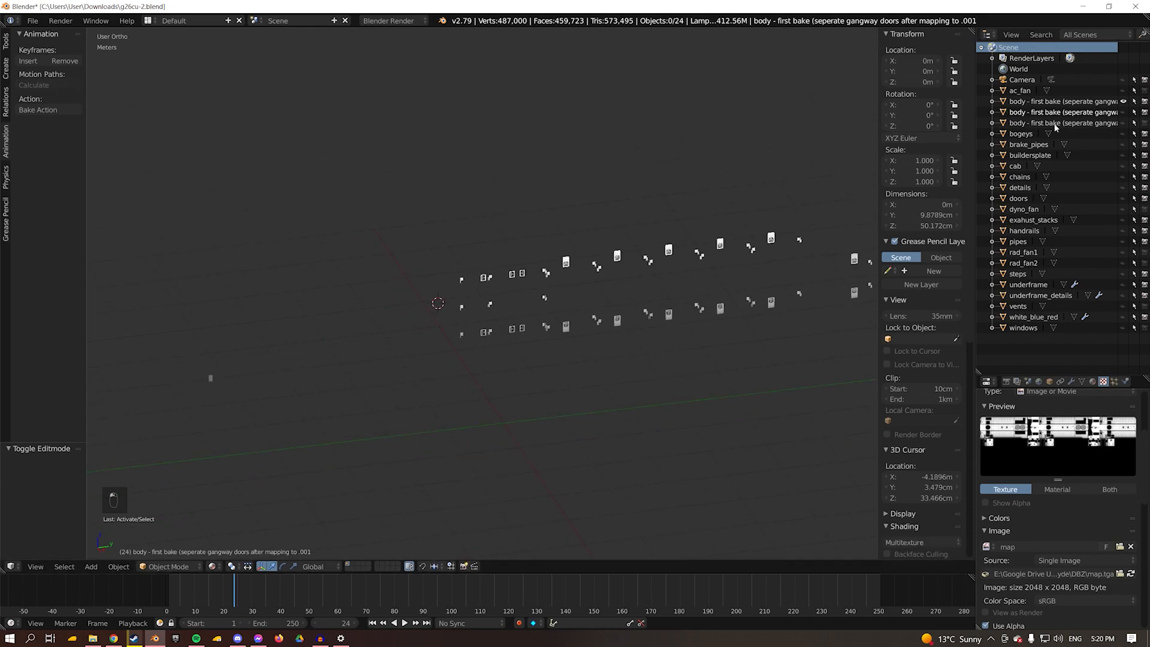
{"action": "left_click", "coordinate": [1045, 103]}
{"action": "scroll", "coordinate": [763, 325], "scroll_direction": "up", "scroll_amount": 4}
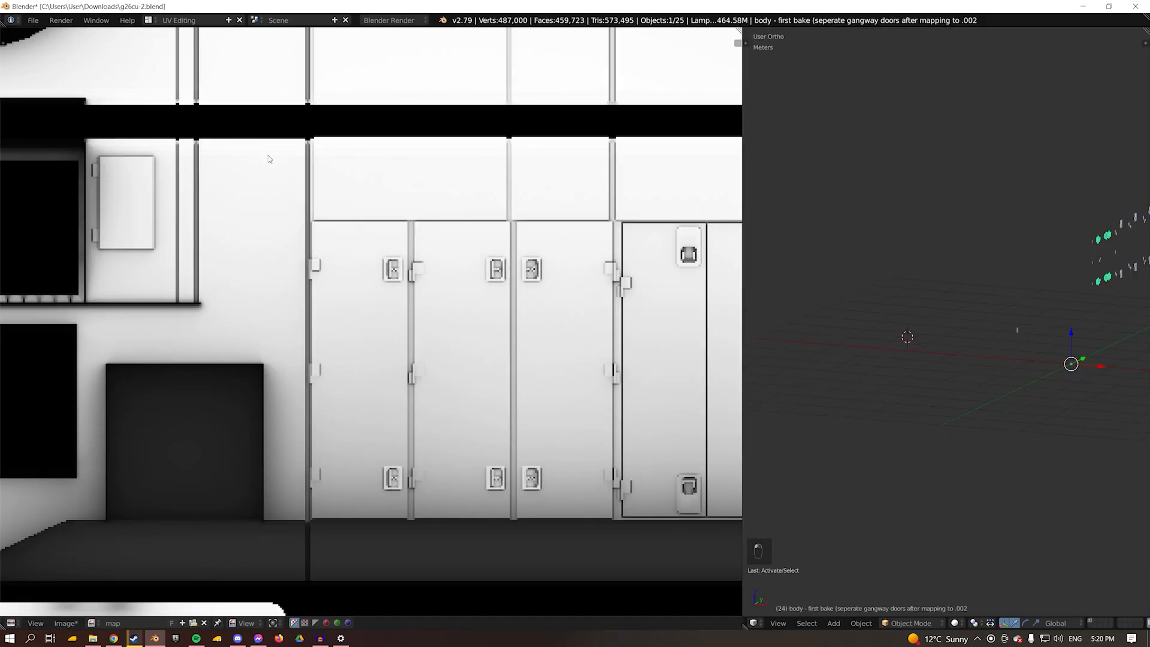
Examine the baked map around the side door latches and hinges, in the image and on the textured body.
{"action": "scroll", "coordinate": [405, 223], "scroll_direction": "up", "scroll_amount": 3}
{"action": "scroll", "coordinate": [404, 223], "scroll_direction": "down", "scroll_amount": 3}
{"action": "scroll", "coordinate": [404, 223], "scroll_direction": "up", "scroll_amount": 2}
{"action": "scroll", "coordinate": [346, 175], "scroll_direction": "up", "scroll_amount": 4}
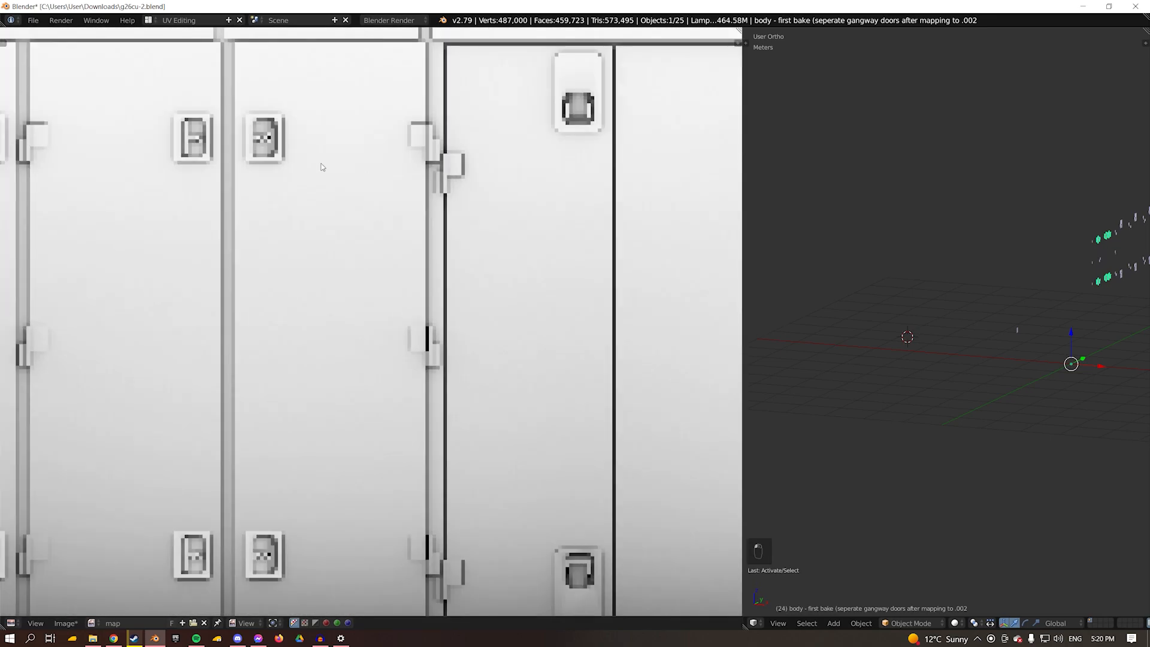
{"action": "scroll", "coordinate": [274, 526], "scroll_direction": "down", "scroll_amount": 4}
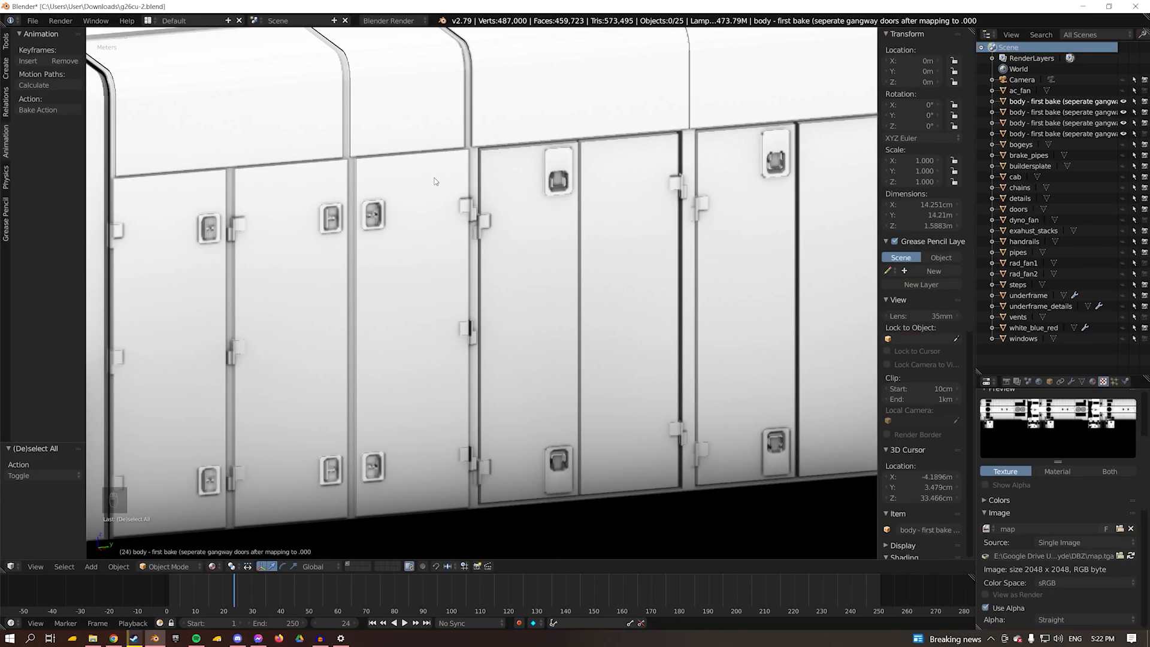
{"action": "scroll", "coordinate": [429, 200], "scroll_direction": "down", "scroll_amount": 3}
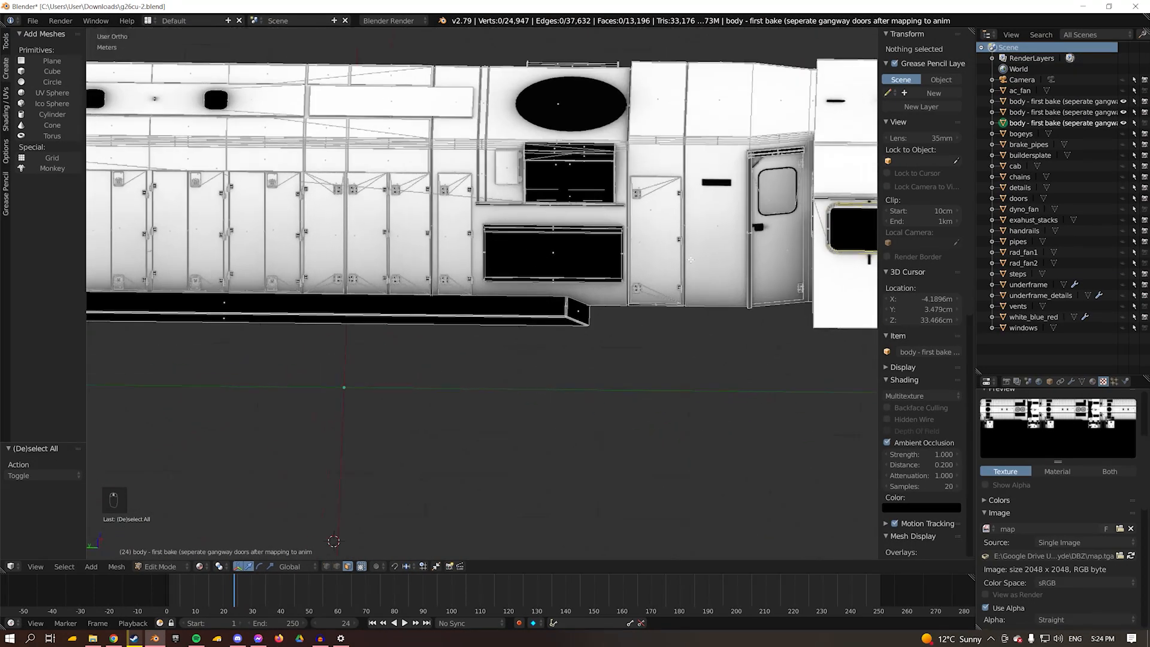
Start selecting the faces of the long side skirt below the body doors, using wireframe display to reach them.
{"action": "middle_click_drag", "start_coordinate": [690, 259], "coordinate": [691, 258]}
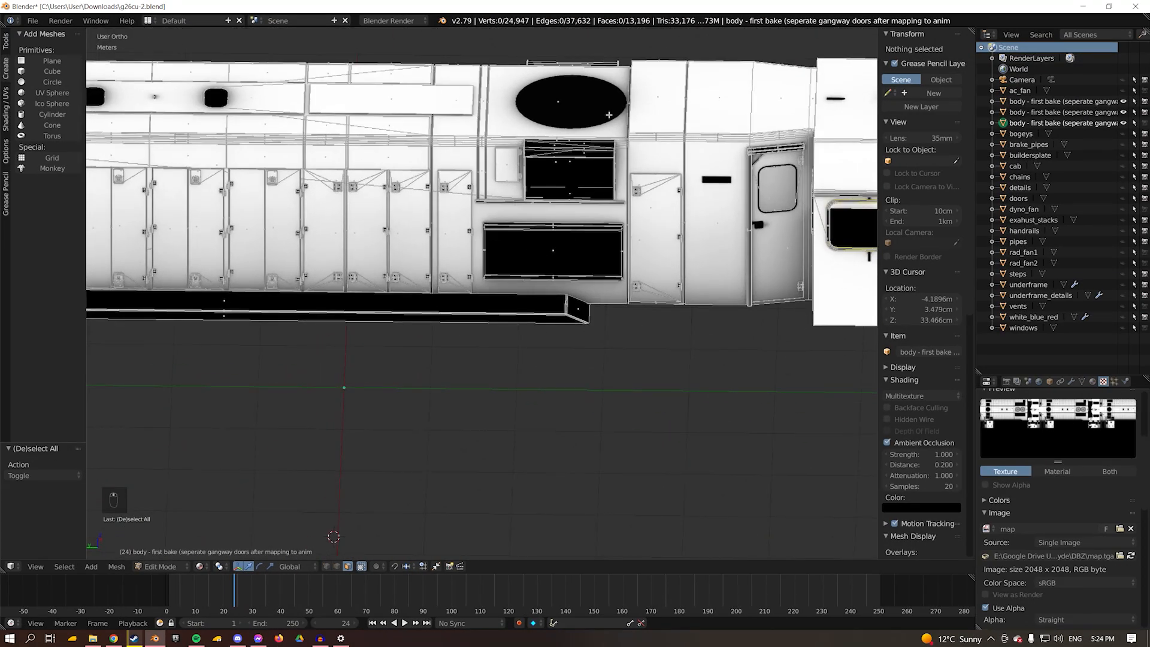
{"action": "scroll", "coordinate": [615, 146], "scroll_direction": "down", "scroll_amount": 5}
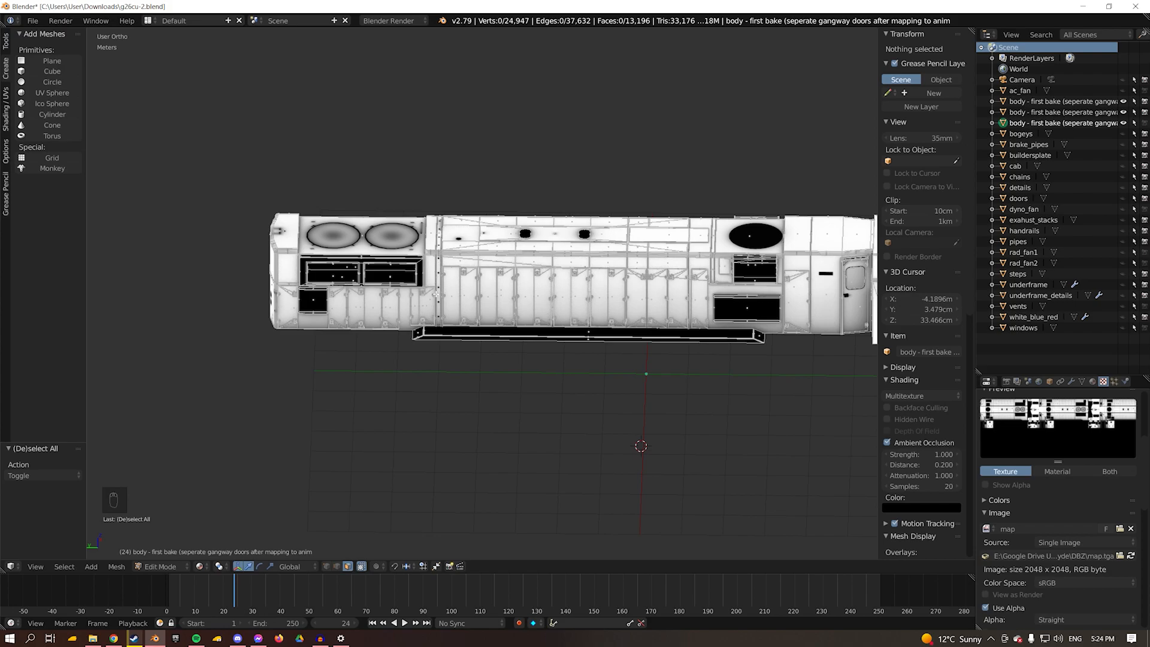
{"action": "mouse_move", "coordinate": [388, 311]}
{"action": "middle_mouse_down"}
{"action": "mouse_move", "coordinate": [449, 348]}
{"action": "mouse_move", "coordinate": [497, 414]}
{"action": "middle_mouse_up"}
{"action": "key", "text": "z"}
{"action": "scroll", "coordinate": [497, 419], "scroll_direction": "up", "scroll_amount": 5}
{"action": "key", "text": "c"}
{"action": "right_click", "coordinate": [456, 426]}
{"action": "key", "text": "z"}
{"action": "key", "text": "c"}
{"action": "left_click", "coordinate": [442, 416]}
{"action": "right_click", "coordinate": [440, 417]}
Extend the face selection along the full length of the side skirt with Circle Select in wireframe display.
{"action": "scroll", "coordinate": [455, 407], "scroll_direction": "down", "scroll_amount": 3}
{"action": "middle_click_drag", "start_coordinate": [689, 252], "coordinate": [551, 264]}
{"action": "scroll", "coordinate": [504, 391], "scroll_direction": "up", "scroll_amount": 2}
{"action": "middle_click_drag", "start_coordinate": [672, 483], "coordinate": [509, 342], "text": "shift"}
{"action": "key", "text": "c"}
{"action": "left_click", "coordinate": [548, 408]}
{"action": "key", "text": "z"}
{"action": "key", "text": "c"}
{"action": "left_click", "coordinate": [477, 484]}
{"action": "mouse_move", "coordinate": [478, 485]}
{"action": "left_mouse_down"}
{"action": "mouse_move", "coordinate": [329, 318]}
{"action": "mouse_move", "coordinate": [160, 63]}
{"action": "left_mouse_up"}
{"action": "right_click", "coordinate": [160, 63]}
Refine the selection to the side skirt's faces and return to solid display in perspective view.
{"action": "middle_click_drag", "start_coordinate": [162, 90], "coordinate": [353, 336]}
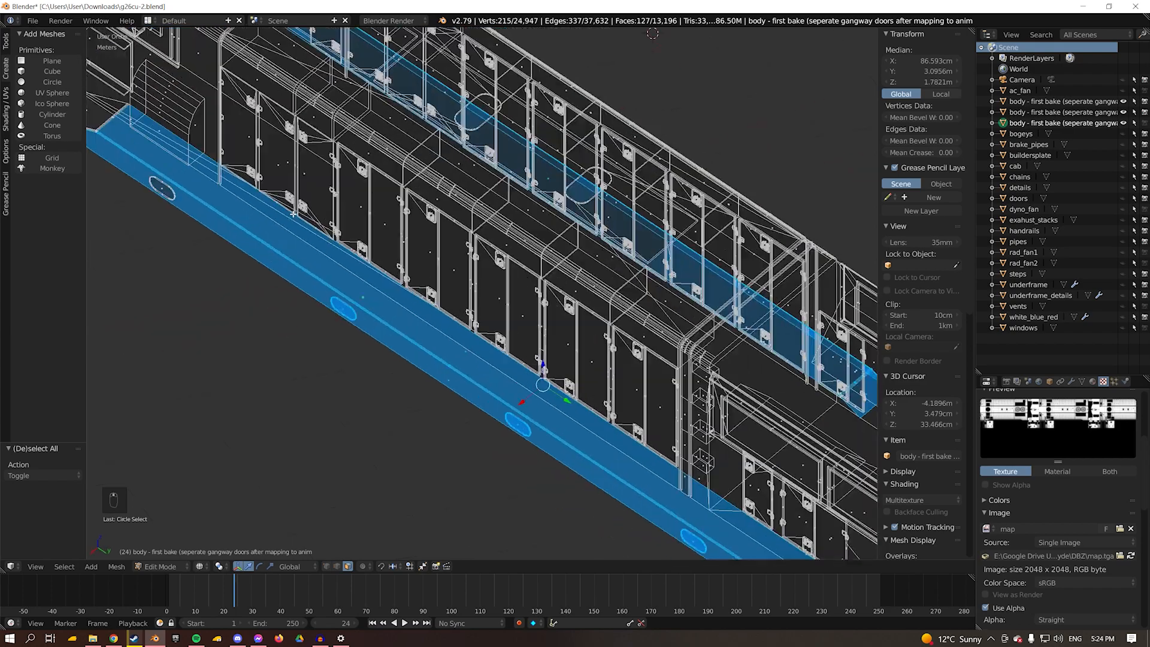
{"action": "key", "text": "c"}
{"action": "left_click_drag", "start_coordinate": [352, 336], "coordinate": [175, 270]}
{"action": "key", "text": "z"}
{"action": "mouse_move", "coordinate": [198, 276]}
{"action": "middle_mouse_down"}
{"action": "mouse_move", "coordinate": [604, 317]}
{"action": "mouse_move", "coordinate": [539, 260]}
{"action": "mouse_move", "coordinate": [298, 480]}
{"action": "middle_mouse_up"}
{"action": "key", "text": "KP_5"}
Apply the body's scale in Object Mode.
{"action": "left_click", "coordinate": [161, 566]}
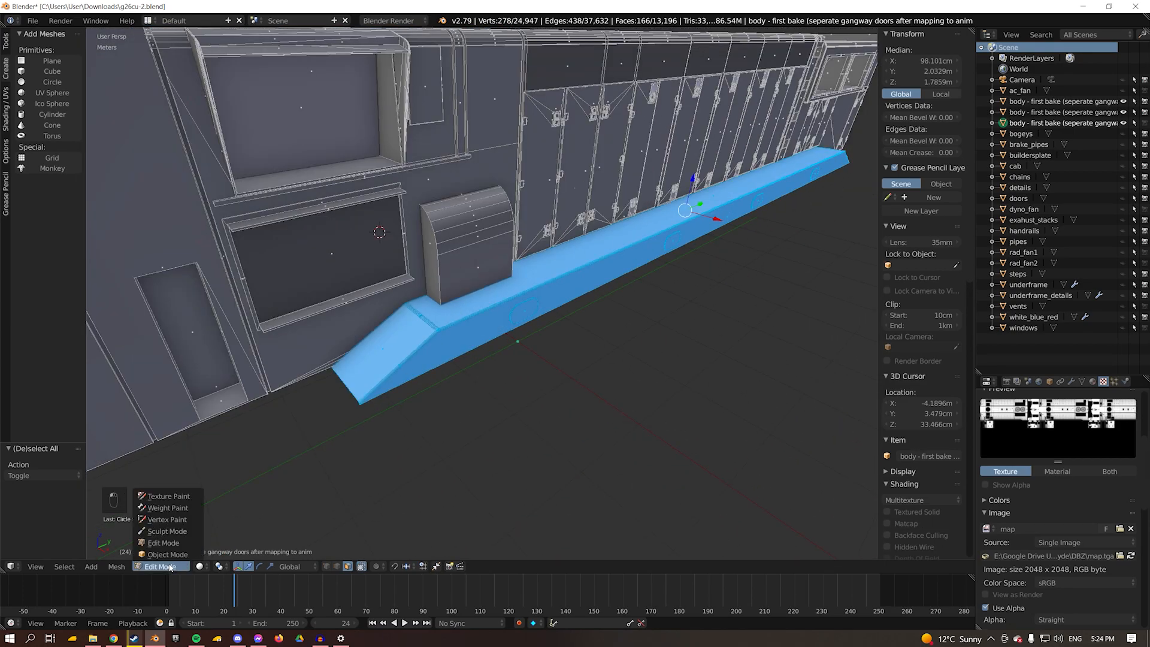
{"action": "left_click", "coordinate": [159, 554]}
{"action": "key", "text": "ctrl+a"}
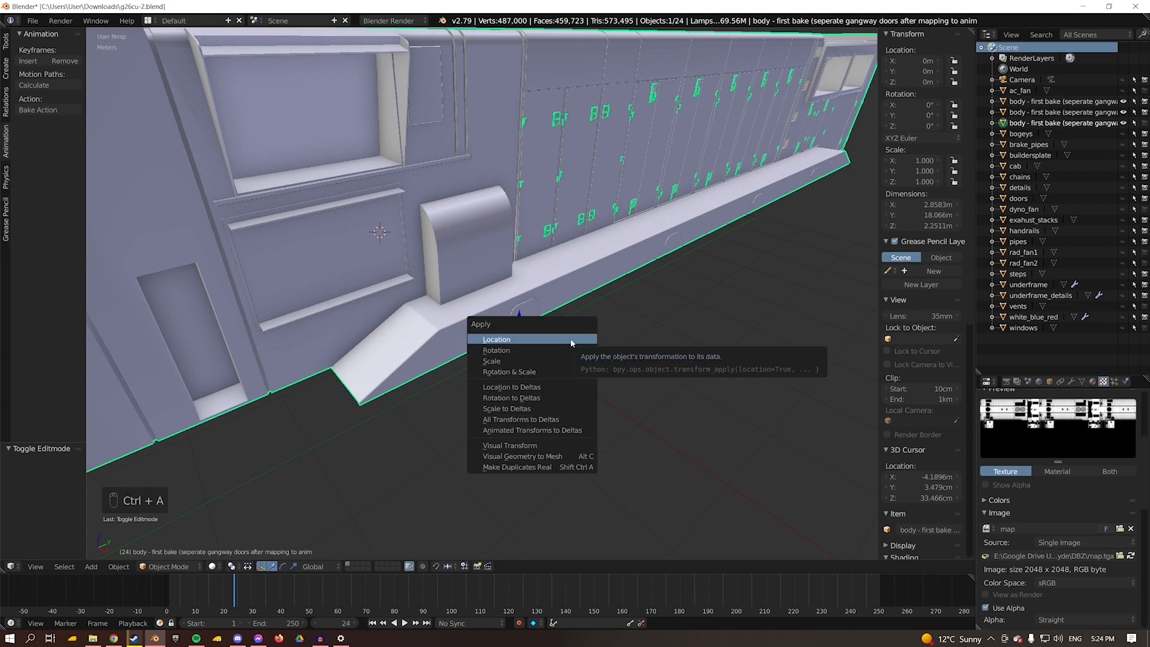
{"action": "left_click", "coordinate": [509, 362]}
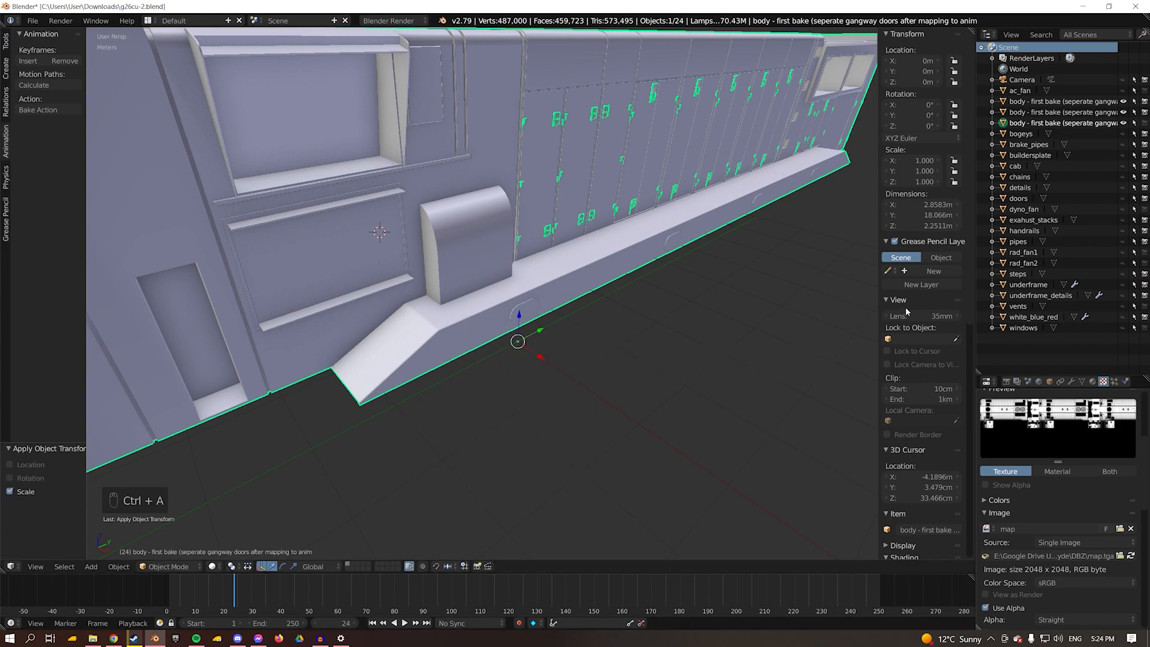
Unwrap the selected side skirt faces in Edit Mode with Smart UV Project, with Stretch to UV Bounds turned off.
{"action": "left_click", "coordinate": [168, 566]}
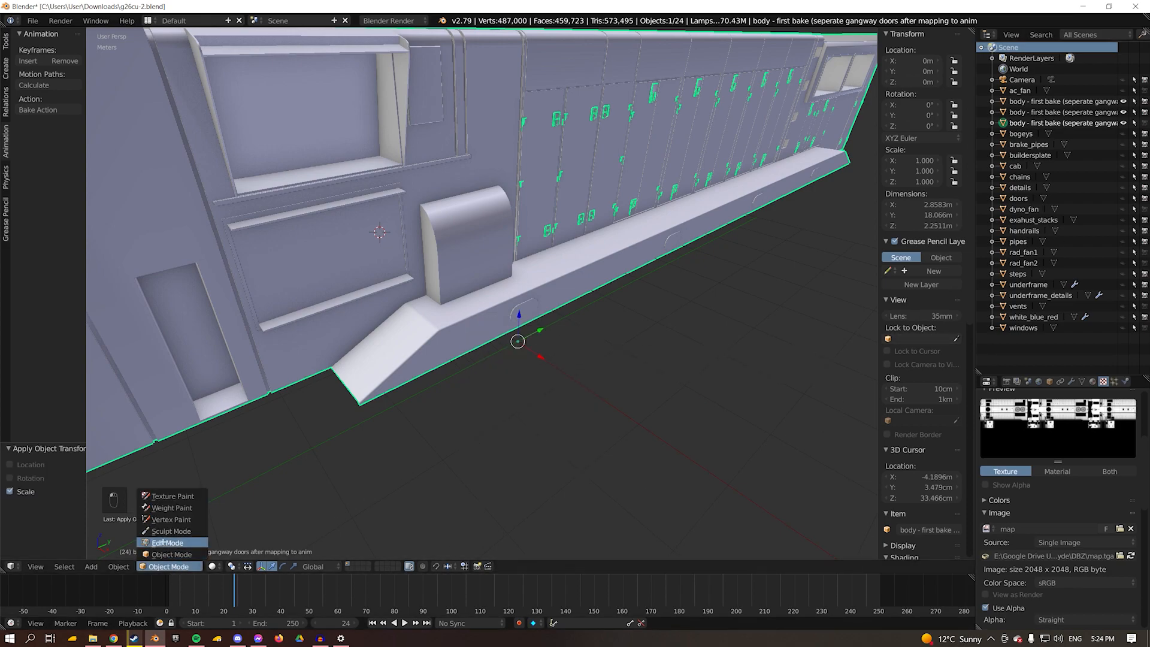
{"action": "left_click", "coordinate": [165, 544]}
{"action": "key", "text": "u"}
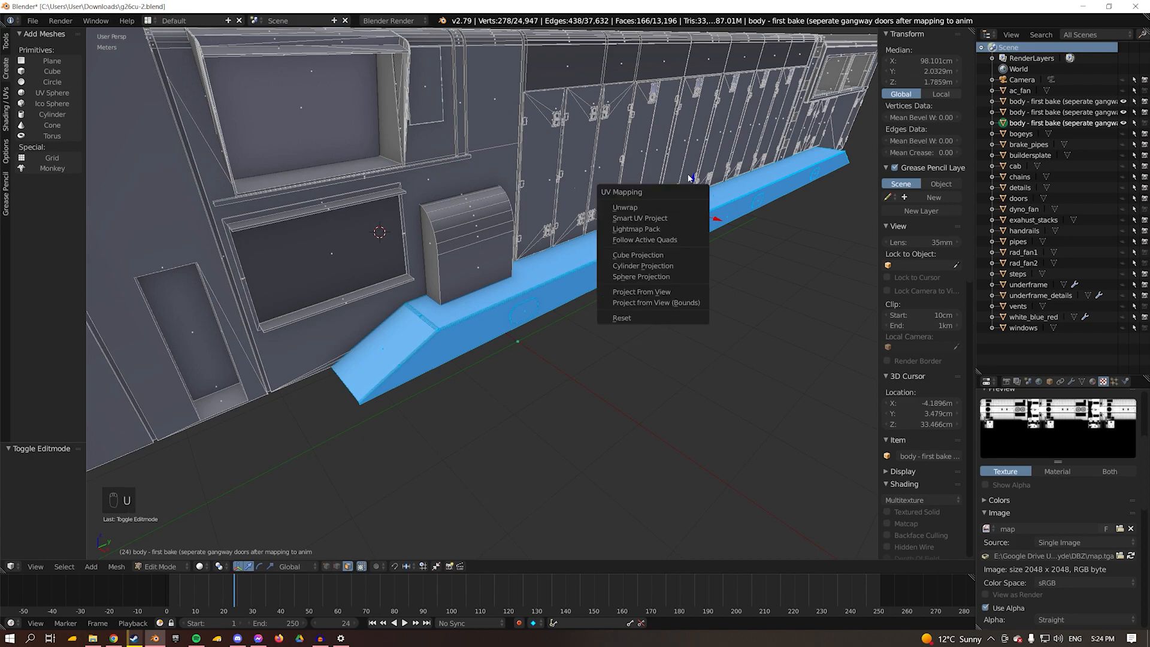
{"action": "left_click", "coordinate": [655, 219]}
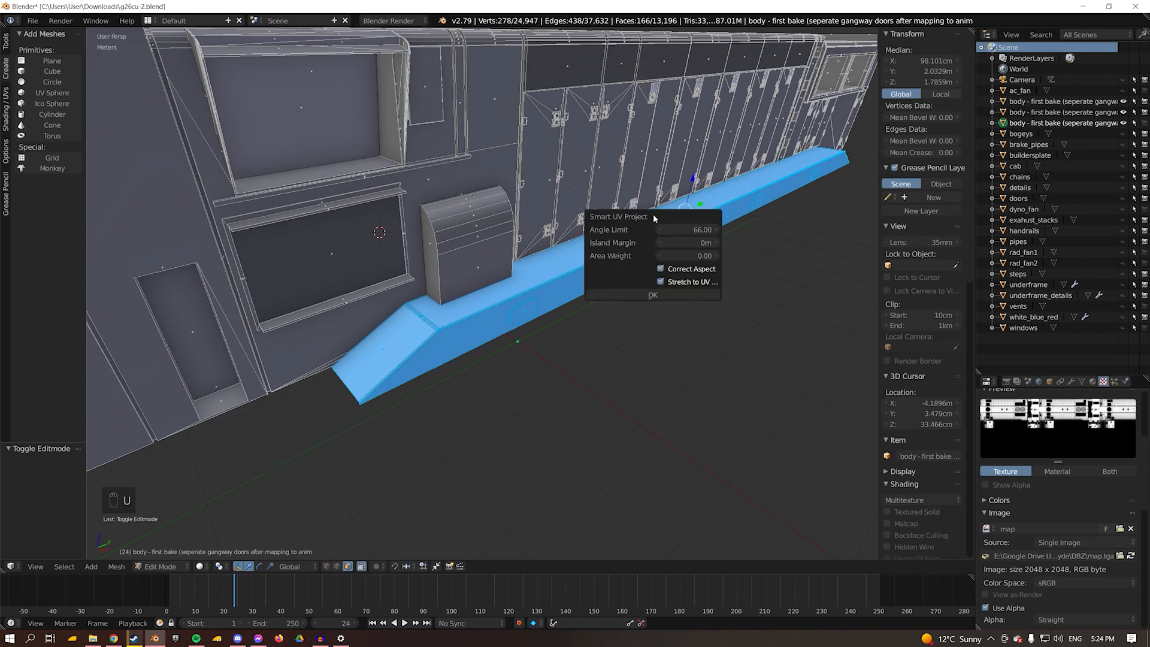
{"action": "left_click", "coordinate": [661, 281]}
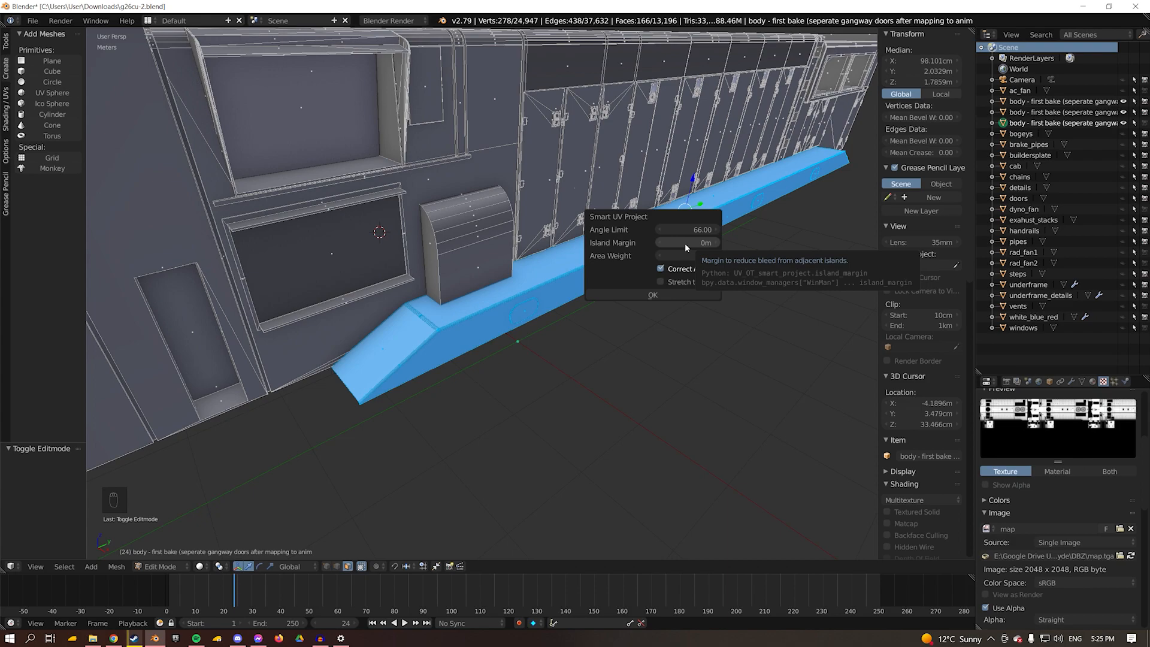
{"action": "left_click", "coordinate": [657, 294]}
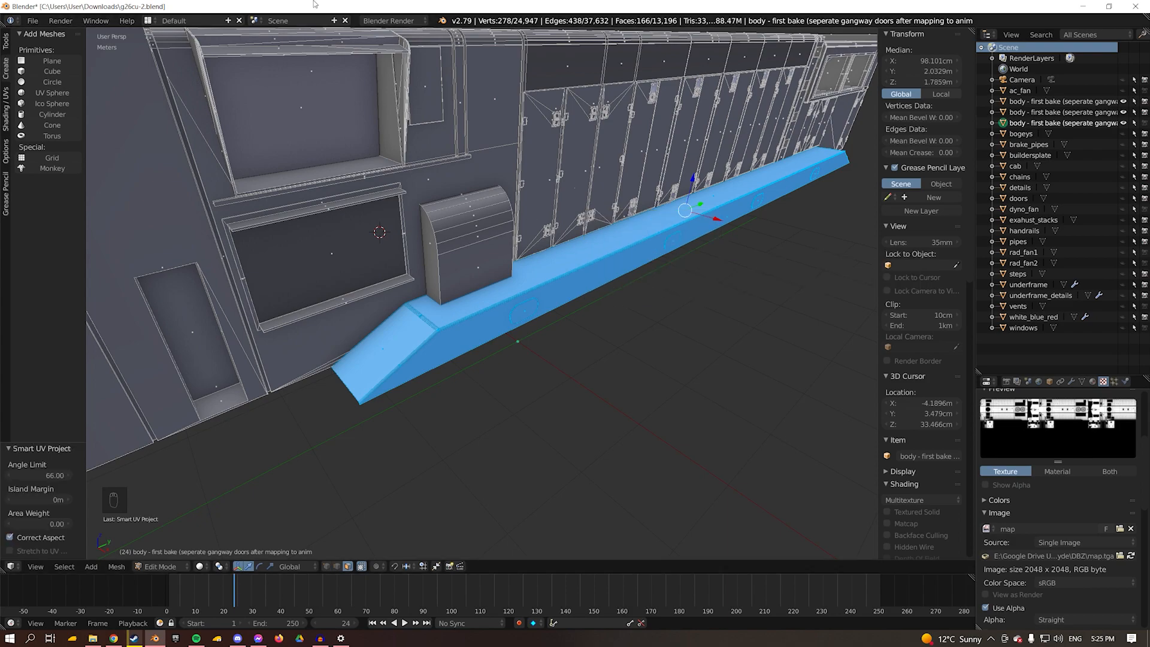
In the UV Editing layout, move the skirt's UV islands off the map texture into the empty space beside it.
{"action": "left_click", "coordinate": [149, 20]}
{"action": "left_click", "coordinate": [179, 120]}
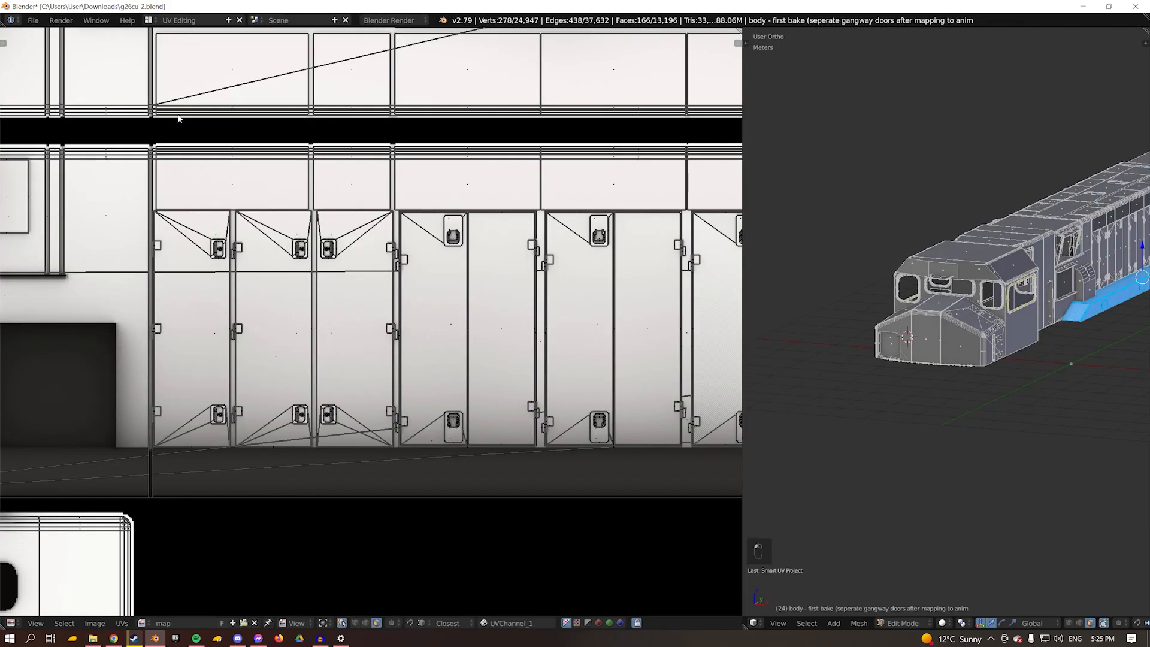
{"action": "scroll", "coordinate": [358, 339], "scroll_direction": "down", "scroll_amount": 7}
{"action": "scroll", "coordinate": [397, 366], "scroll_direction": "up", "scroll_amount": 2}
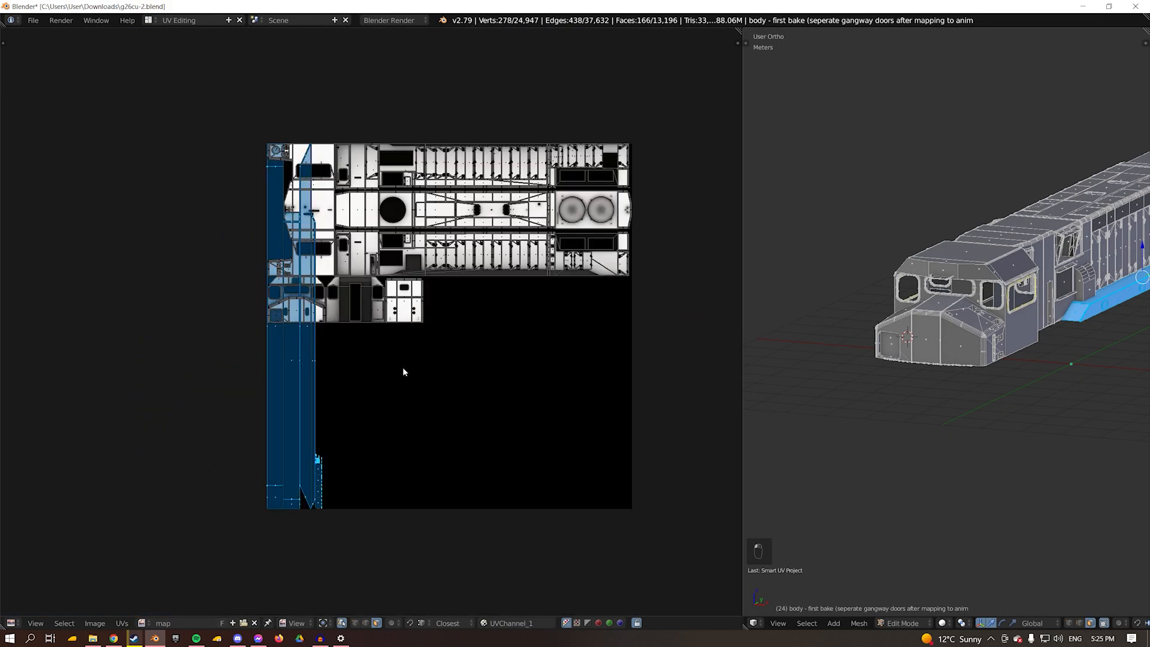
{"action": "scroll", "coordinate": [398, 365], "scroll_direction": "up", "scroll_amount": 4}
{"action": "middle_click_drag", "start_coordinate": [331, 478], "coordinate": [409, 165]}
{"action": "scroll", "coordinate": [338, 272], "scroll_direction": "down", "scroll_amount": 2}
{"action": "key", "text": "g"}
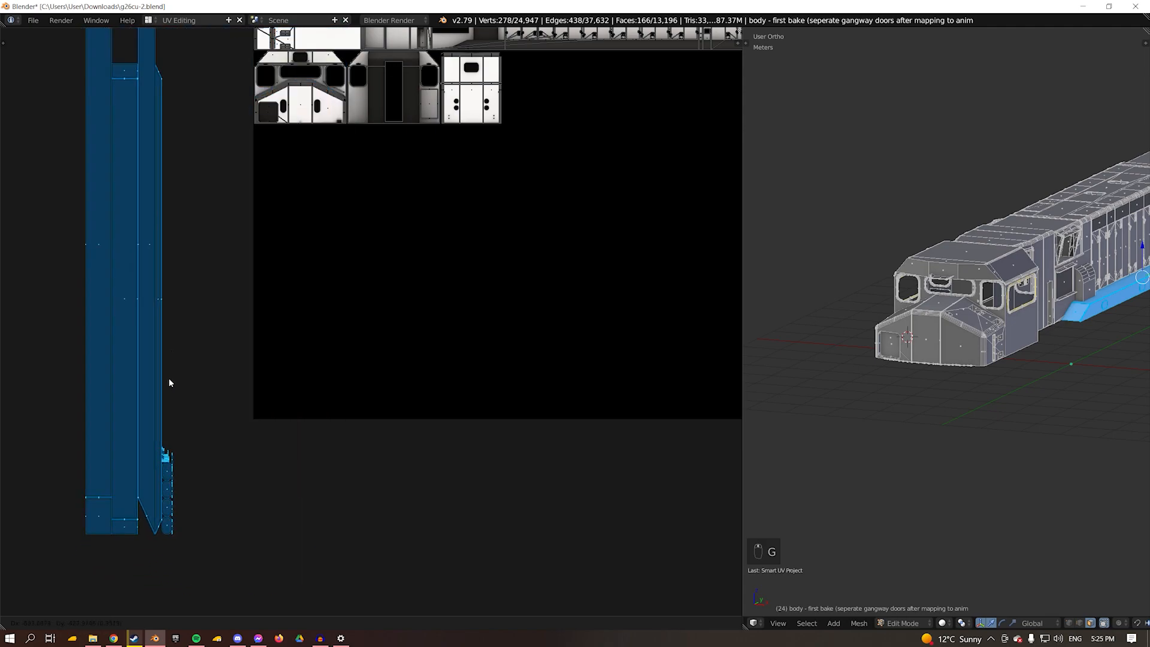
{"action": "left_click", "coordinate": [186, 362]}
{"action": "middle_click_drag", "start_coordinate": [147, 471], "coordinate": [257, 550]}
{"action": "scroll", "coordinate": [487, 362], "scroll_direction": "down", "scroll_amount": 1}
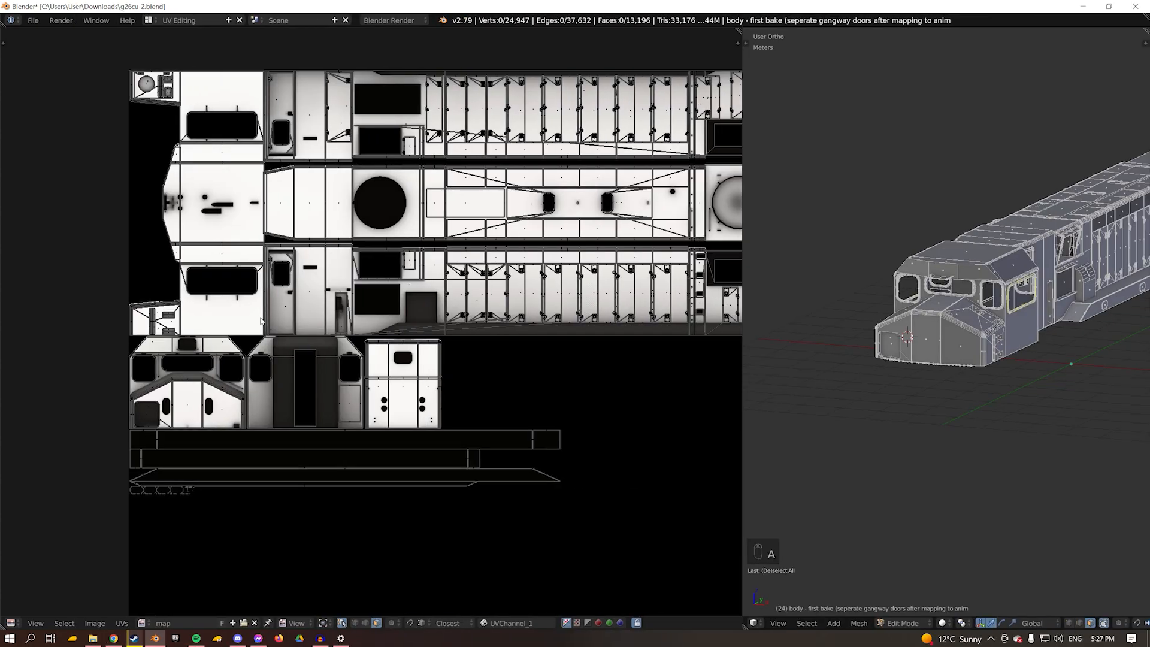
Border select the already mapped body UVs above the skirt islands and separate those faces into their own object.
{"action": "key", "text": "b"}
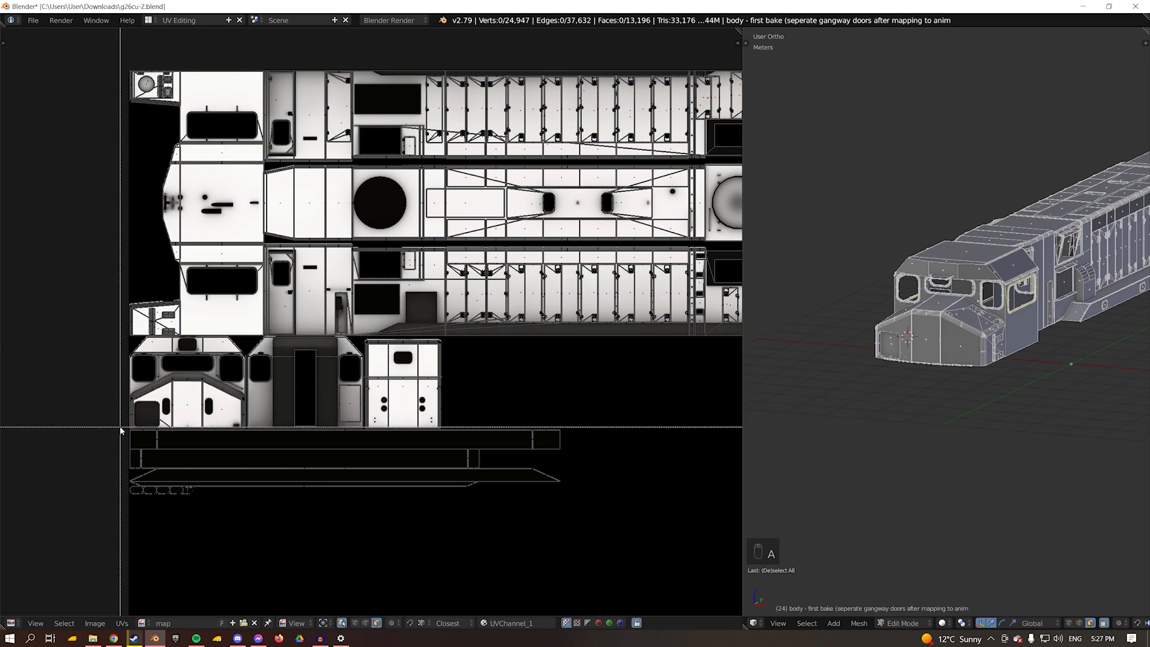
{"action": "left_click_drag", "start_coordinate": [116, 431], "coordinate": [873, 59]}
{"action": "scroll", "coordinate": [470, 172], "scroll_direction": "down", "scroll_amount": 2}
{"action": "scroll", "coordinate": [453, 250], "scroll_direction": "up", "scroll_amount": 5}
{"action": "scroll", "coordinate": [453, 251], "scroll_direction": "down", "scroll_amount": 4}
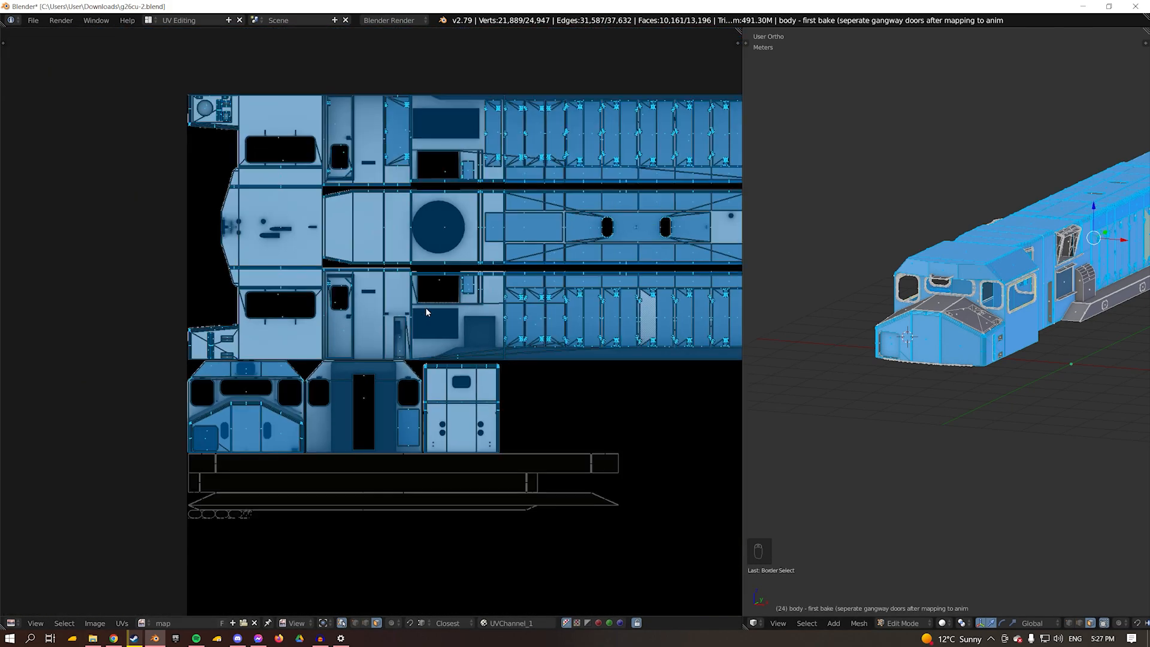
{"action": "middle_click_drag", "start_coordinate": [425, 312], "coordinate": [372, 332]}
{"action": "key", "text": "p"}
{"action": "left_click", "coordinate": [872, 215]}
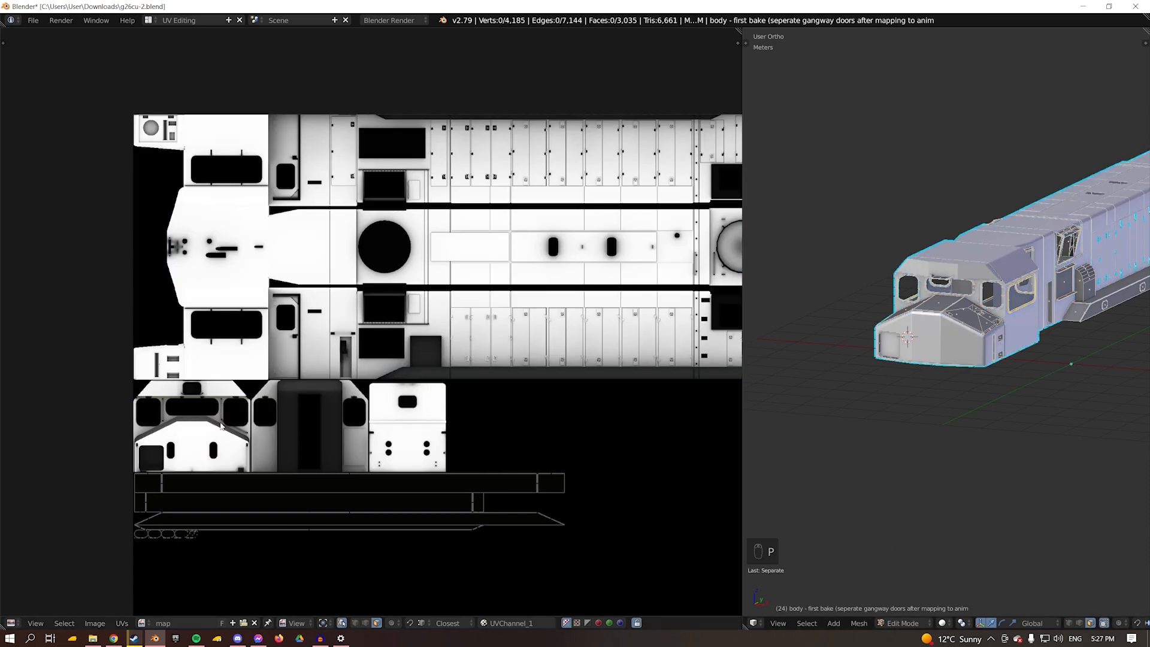
Select all remaining faces to check their UV islands on the map texture, and switch the mesh to Object Mode.
{"action": "key", "text": "a"}
{"action": "scroll", "coordinate": [618, 360], "scroll_direction": "down", "scroll_amount": 6}
{"action": "scroll", "coordinate": [539, 363], "scroll_direction": "up", "scroll_amount": 4}
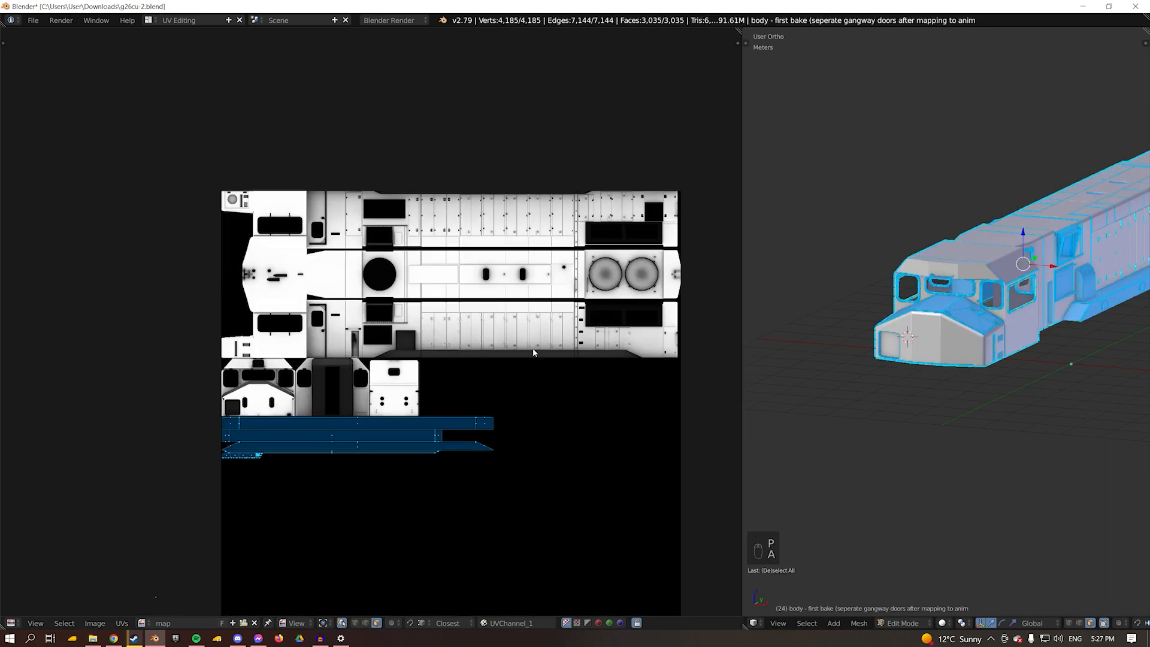
{"action": "key", "text": "a"}
{"action": "key", "text": "a"}
{"action": "key", "text": "a"}
{"action": "key", "text": "a"}
{"action": "key", "text": "a"}
{"action": "key", "text": "a"}
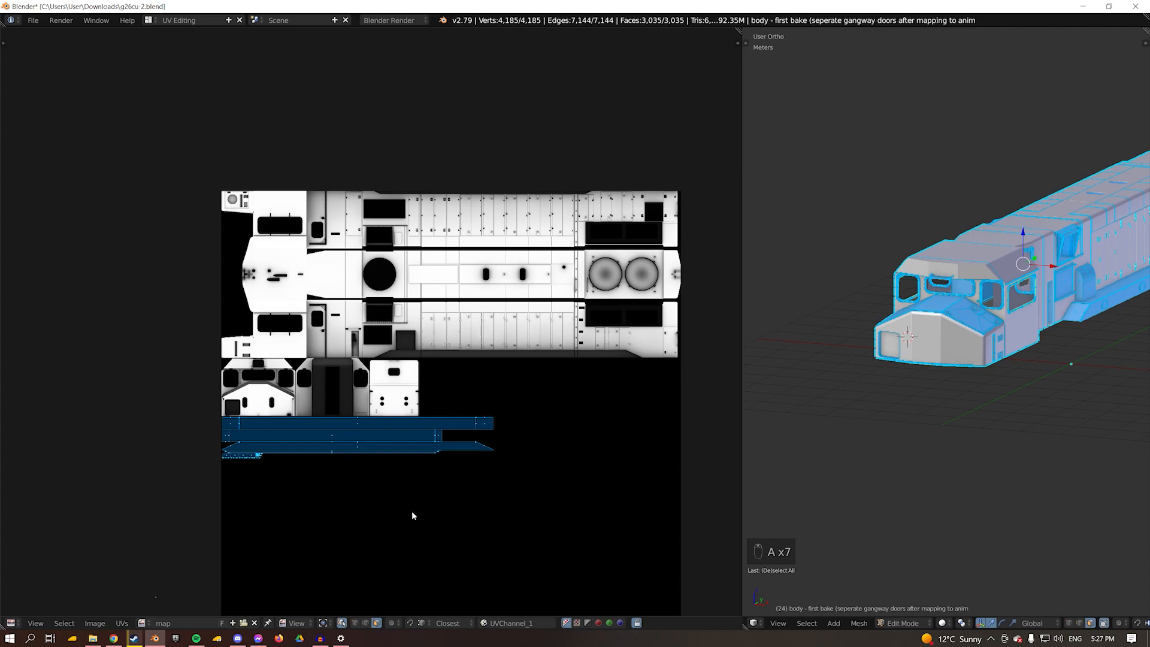
{"action": "middle_click_drag", "start_coordinate": [451, 466], "coordinate": [452, 410]}
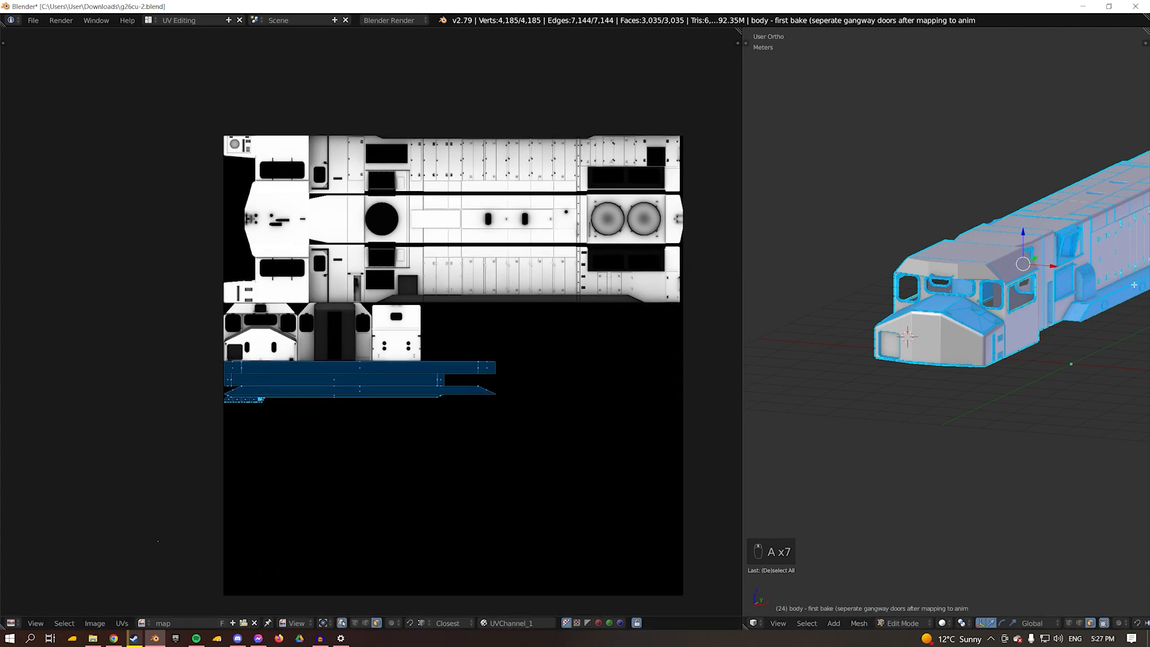
{"action": "left_click", "coordinate": [902, 623]}
{"action": "left_click", "coordinate": [905, 612]}
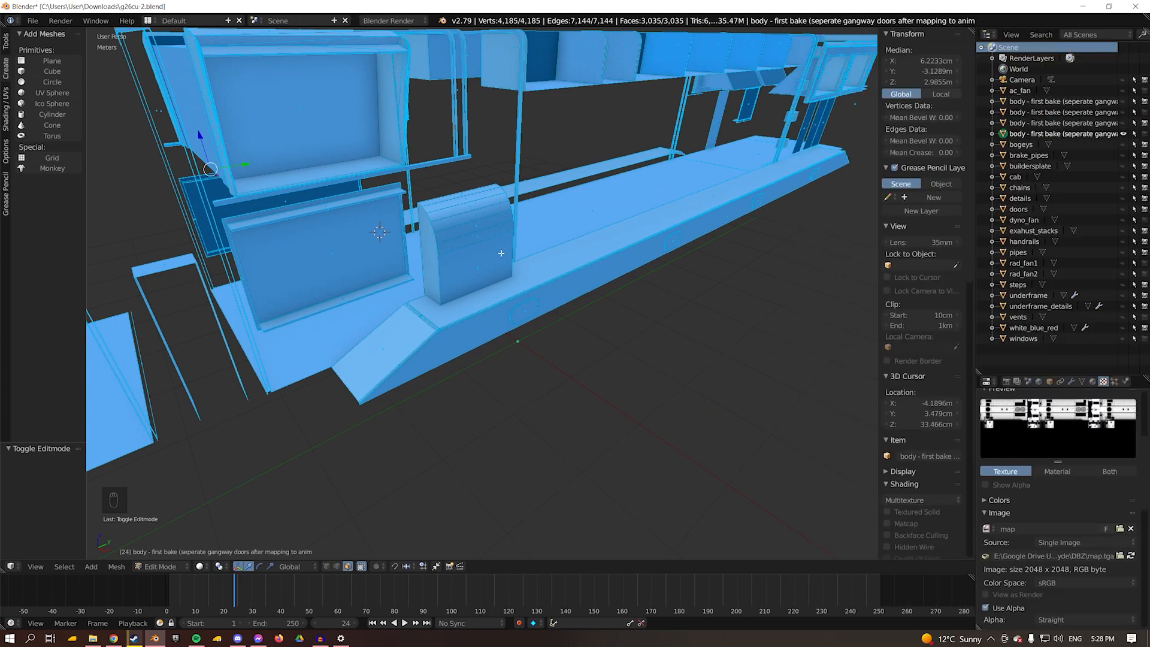
Mark seams along the curved edges on both sides of the box housing above the side skirt.
{"action": "scroll", "coordinate": [338, 407], "scroll_direction": "up", "scroll_amount": 5}
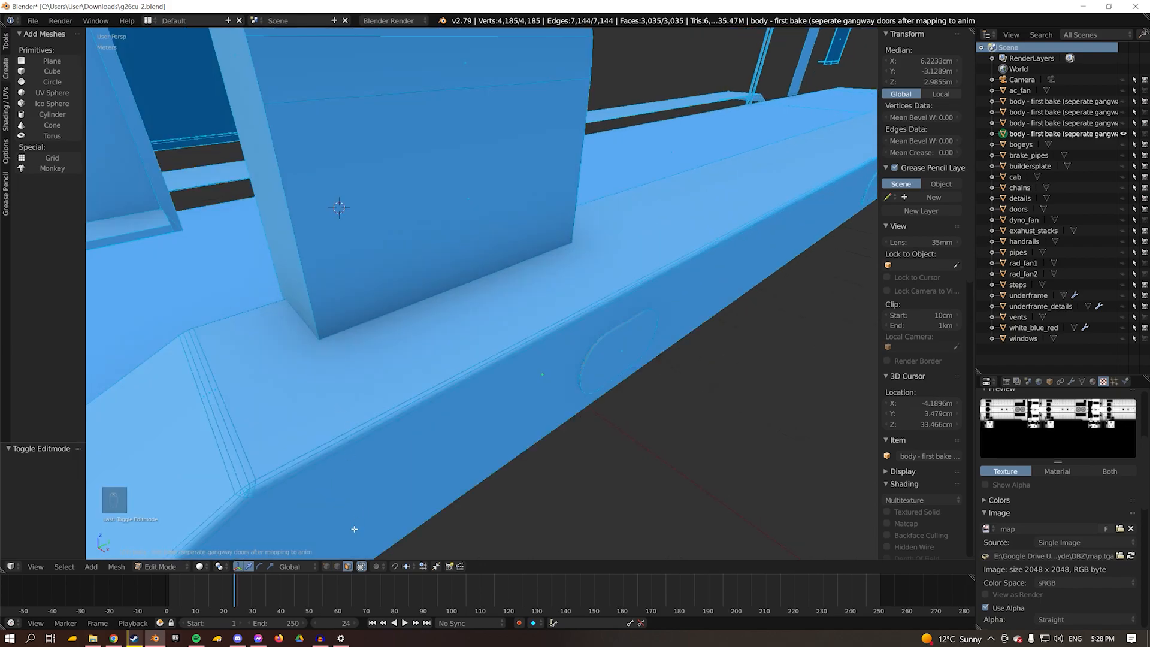
{"action": "middle_click_drag", "start_coordinate": [362, 533], "coordinate": [496, 285]}
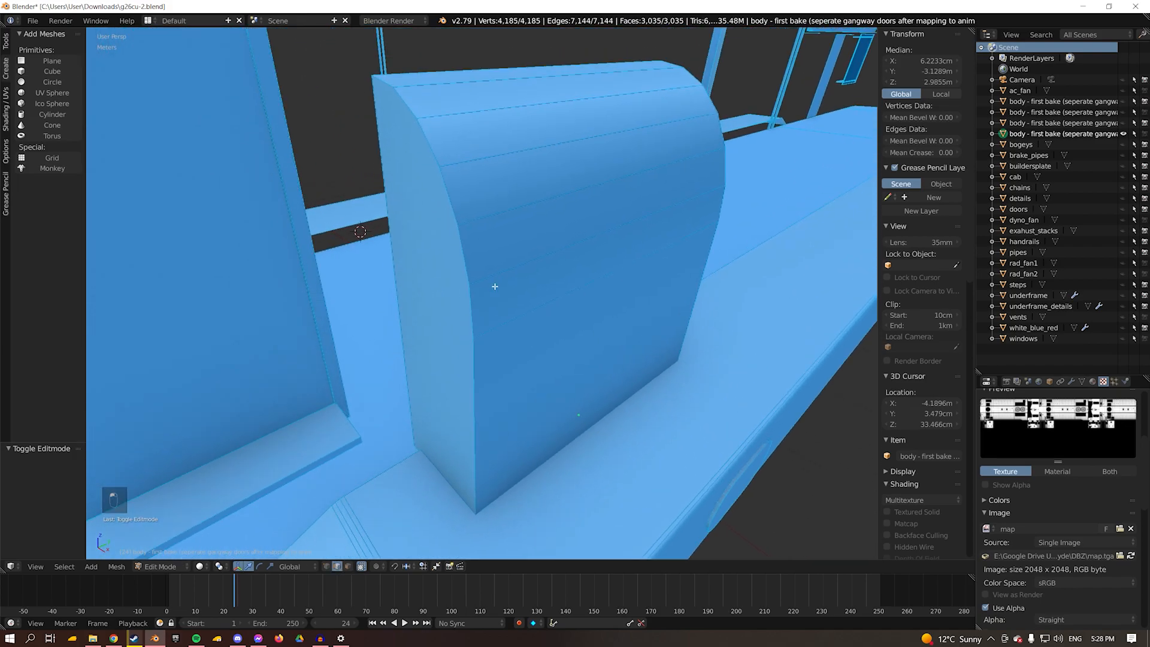
{"action": "right_click", "coordinate": [477, 310]}
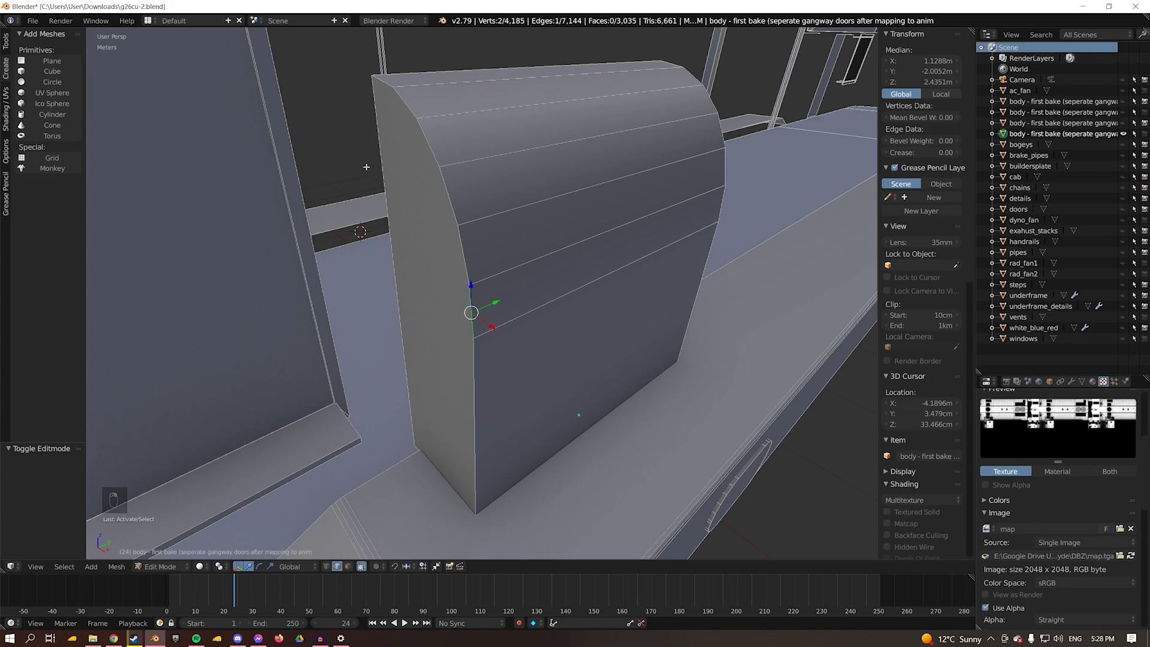
{"action": "right_click", "coordinate": [378, 84], "text": "ctrl"}
{"action": "scroll", "coordinate": [482, 240], "scroll_direction": "down", "scroll_amount": 8}
{"action": "right_click", "coordinate": [500, 273], "text": "shift"}
{"action": "right_click", "coordinate": [490, 245], "text": "ctrl"}
{"action": "middle_click_drag", "start_coordinate": [771, 240], "coordinate": [550, 262]}
{"action": "scroll", "coordinate": [559, 293], "scroll_direction": "up", "scroll_amount": 3}
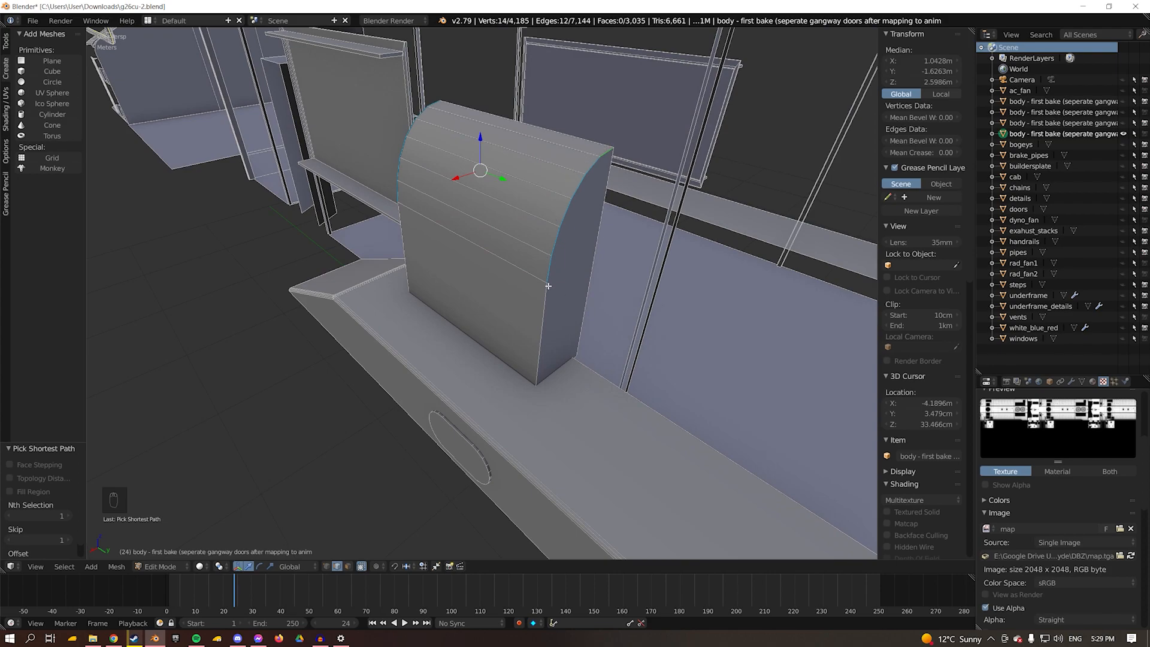
{"action": "key", "text": "ctrl+e"}
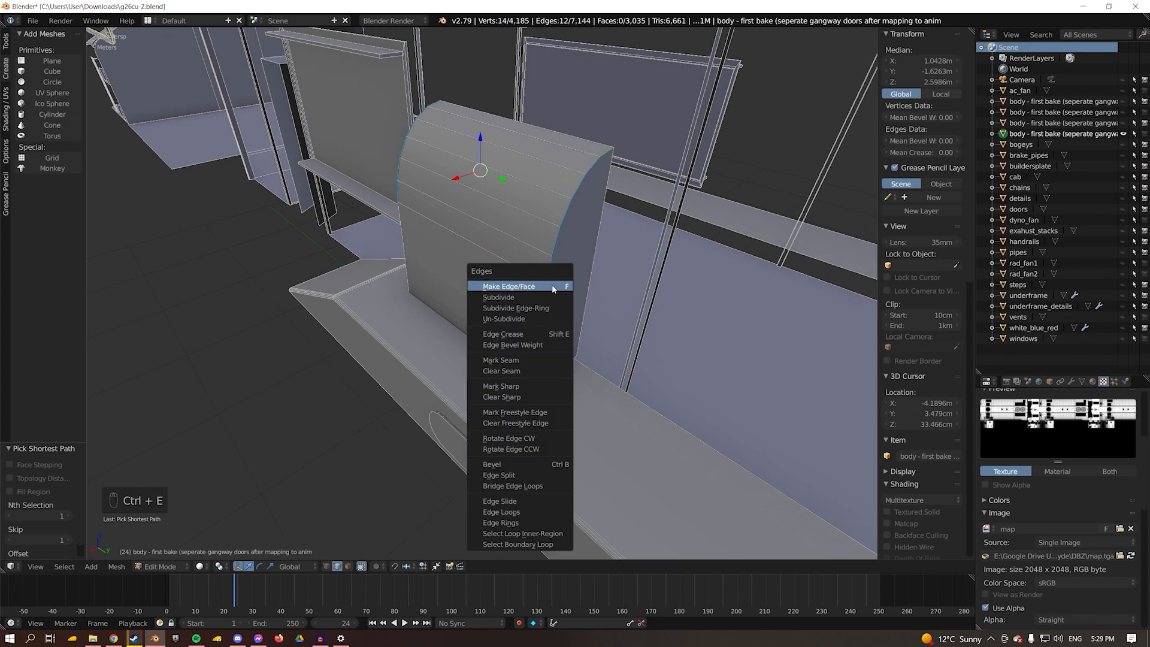
{"action": "left_click", "coordinate": [510, 360]}
{"action": "key", "text": "a"}
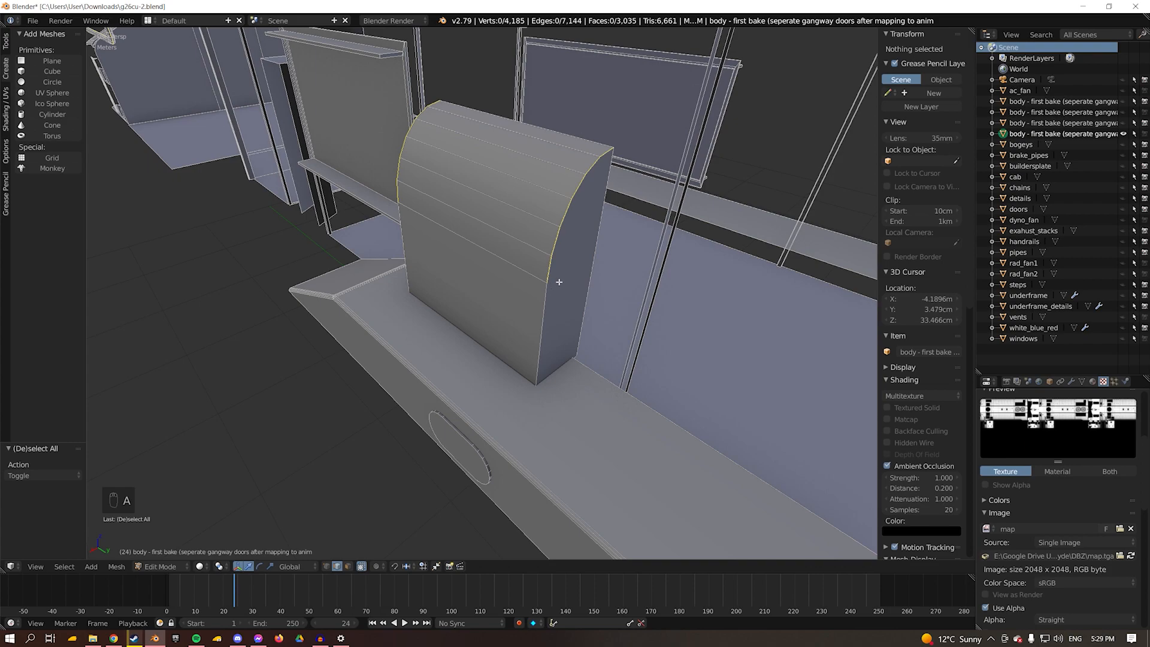
Apply the remaining body object's scale in Object Mode and return to Edit Mode.
{"action": "left_click", "coordinate": [160, 566]}
{"action": "left_click", "coordinate": [168, 556]}
{"action": "key", "text": "ctrl+a"}
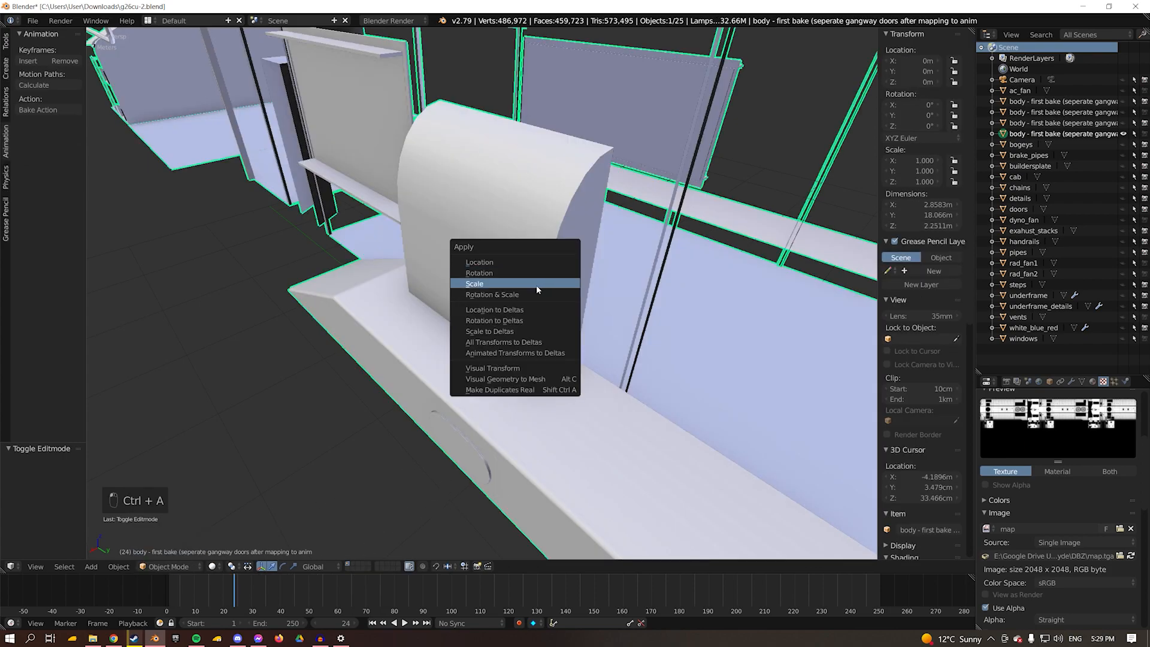
{"action": "left_click", "coordinate": [548, 284]}
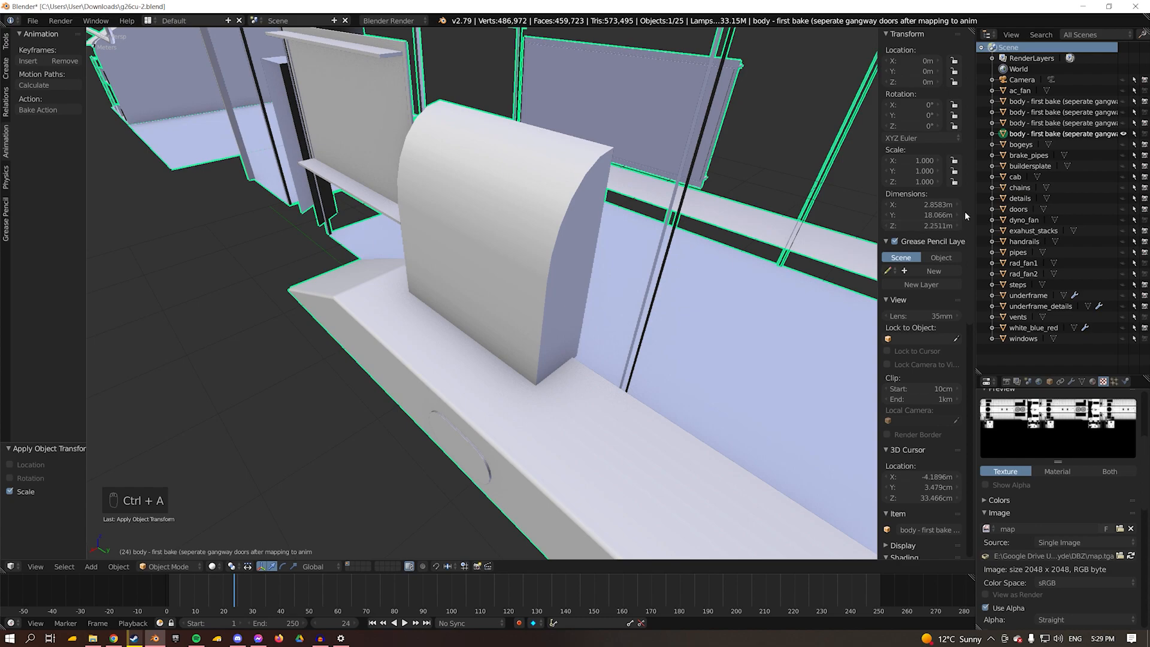
{"action": "left_click", "coordinate": [171, 566]}
{"action": "left_click", "coordinate": [164, 543]}
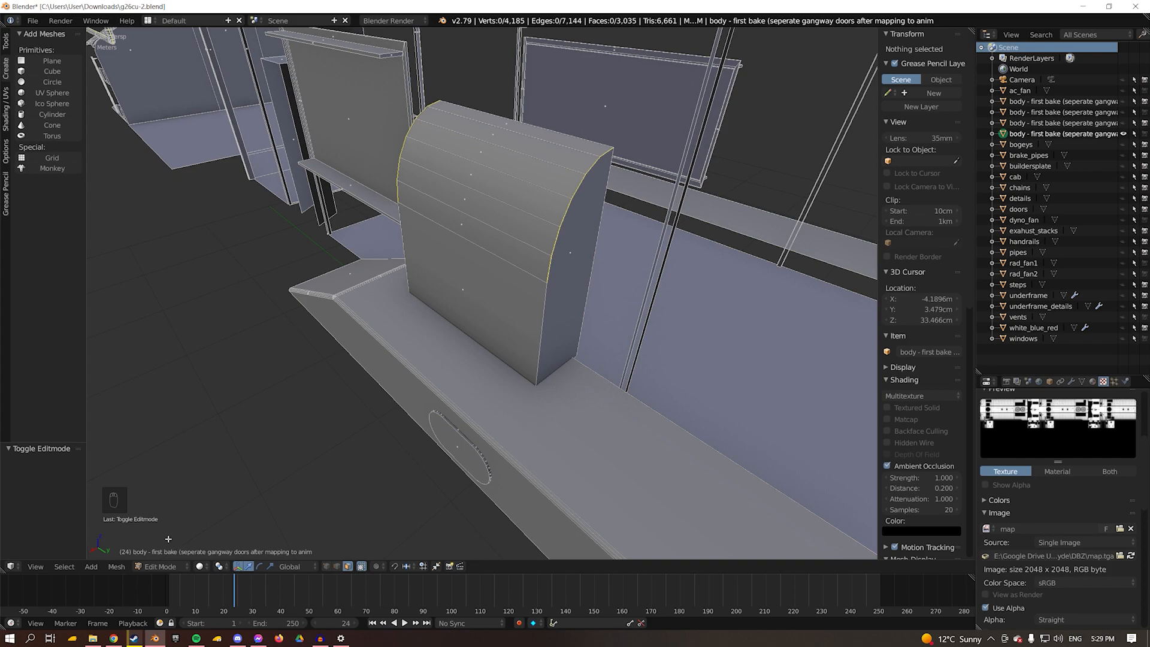
Select all faces of the curved box housing on the side skirt and unwrap them along the marked seams.
{"action": "right_click", "coordinate": [563, 264]}
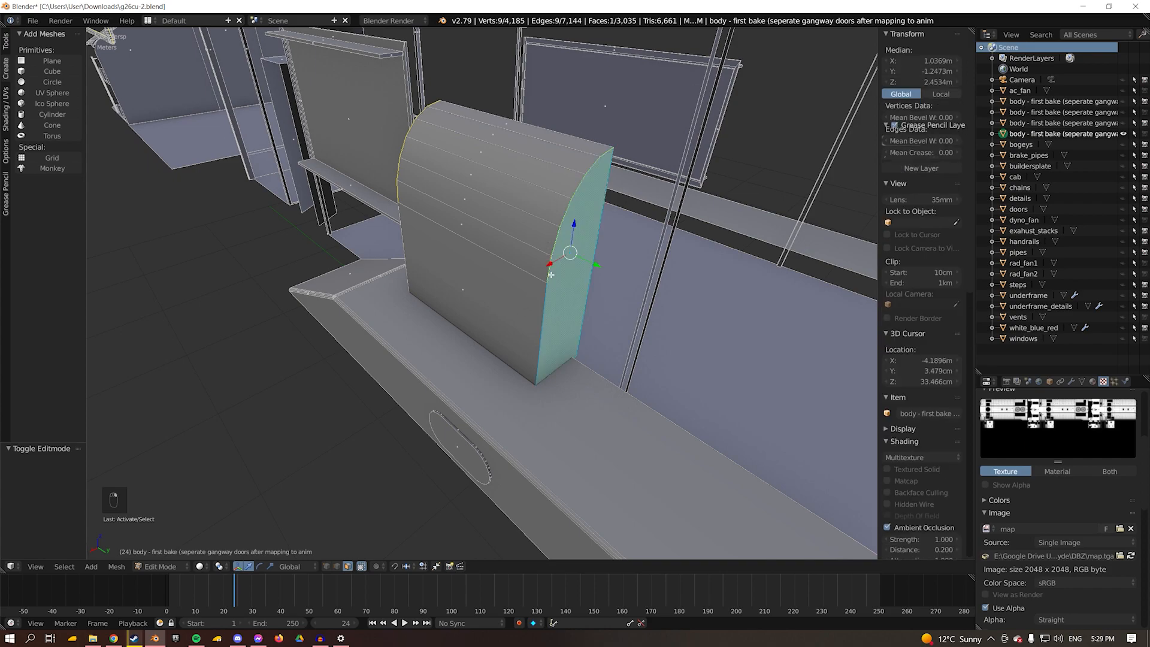
{"action": "key", "text": "a"}
{"action": "left_click", "coordinate": [338, 566]}
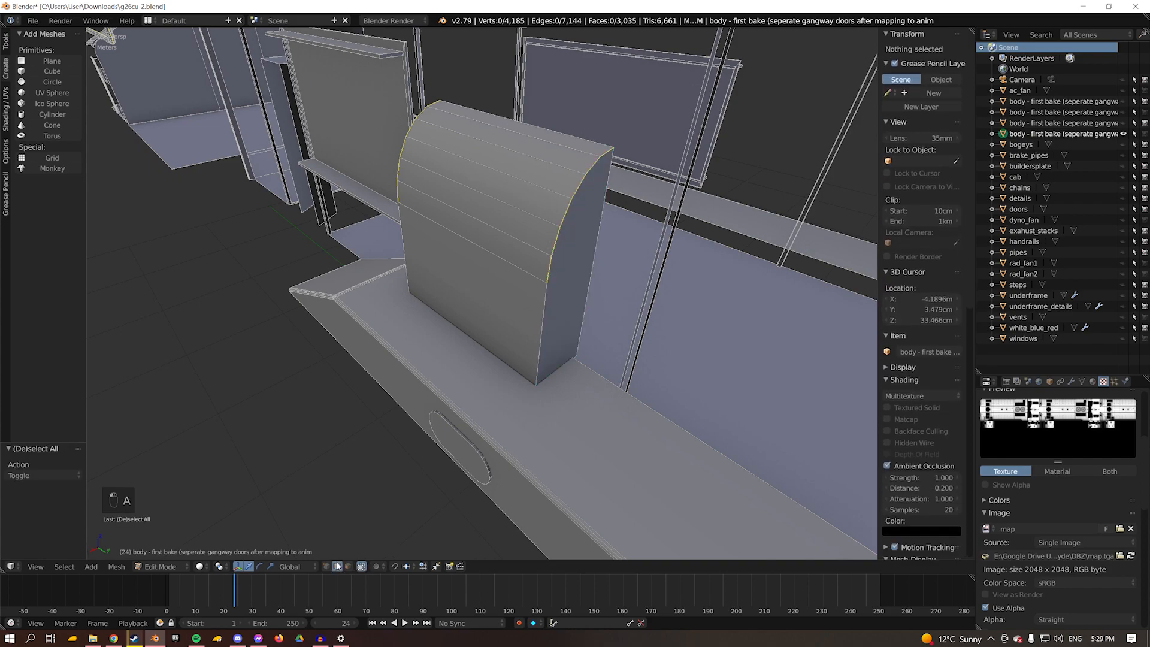
{"action": "right_click", "coordinate": [540, 305]}
{"action": "right_click", "coordinate": [404, 249]}
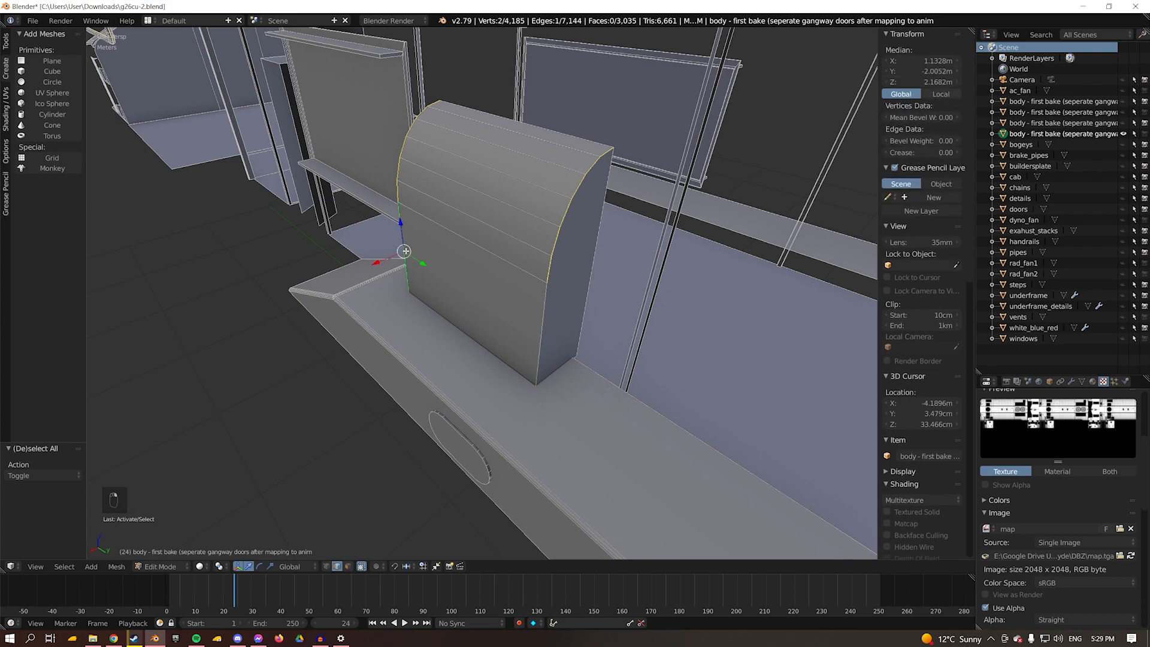
{"action": "scroll", "coordinate": [493, 253], "scroll_direction": "down", "scroll_amount": 2}
{"action": "middle_click_drag", "start_coordinate": [493, 253], "coordinate": [548, 245]}
{"action": "middle_click_drag", "start_coordinate": [548, 245], "coordinate": [482, 282]}
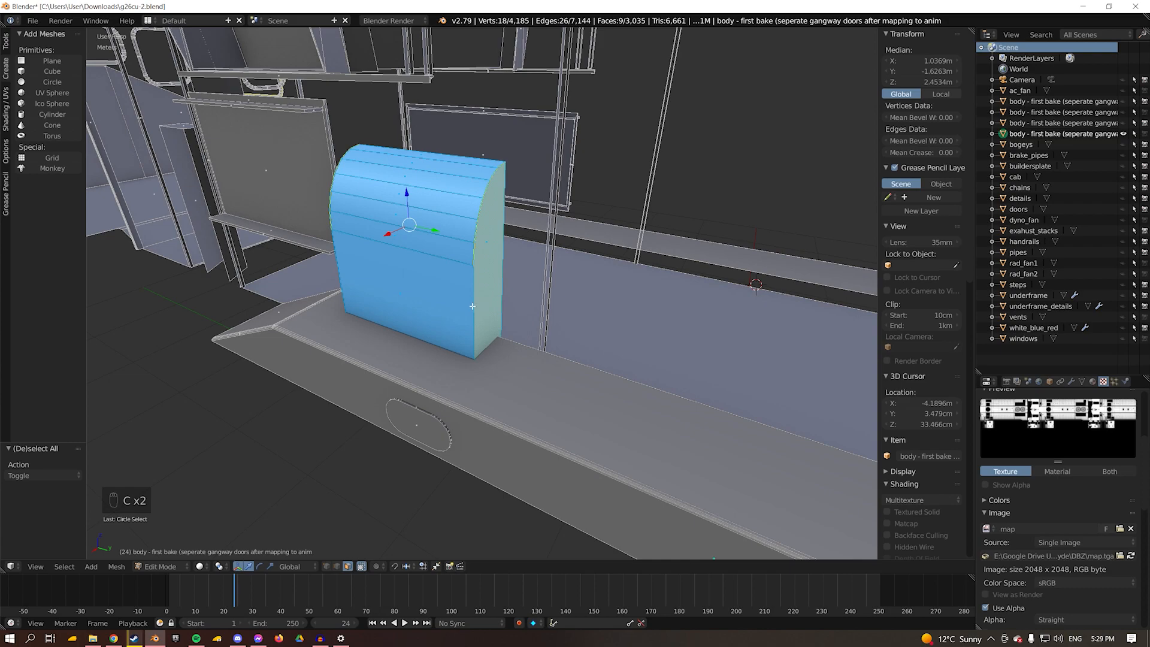
{"action": "key", "text": "u"}
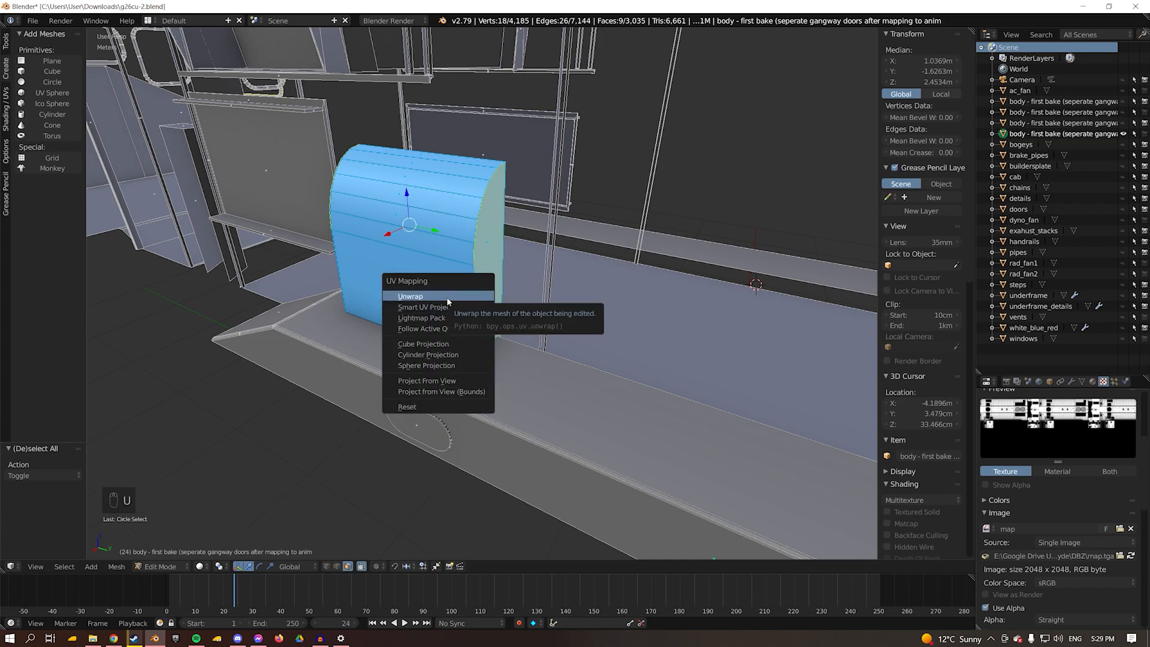
{"action": "left_click", "coordinate": [448, 296]}
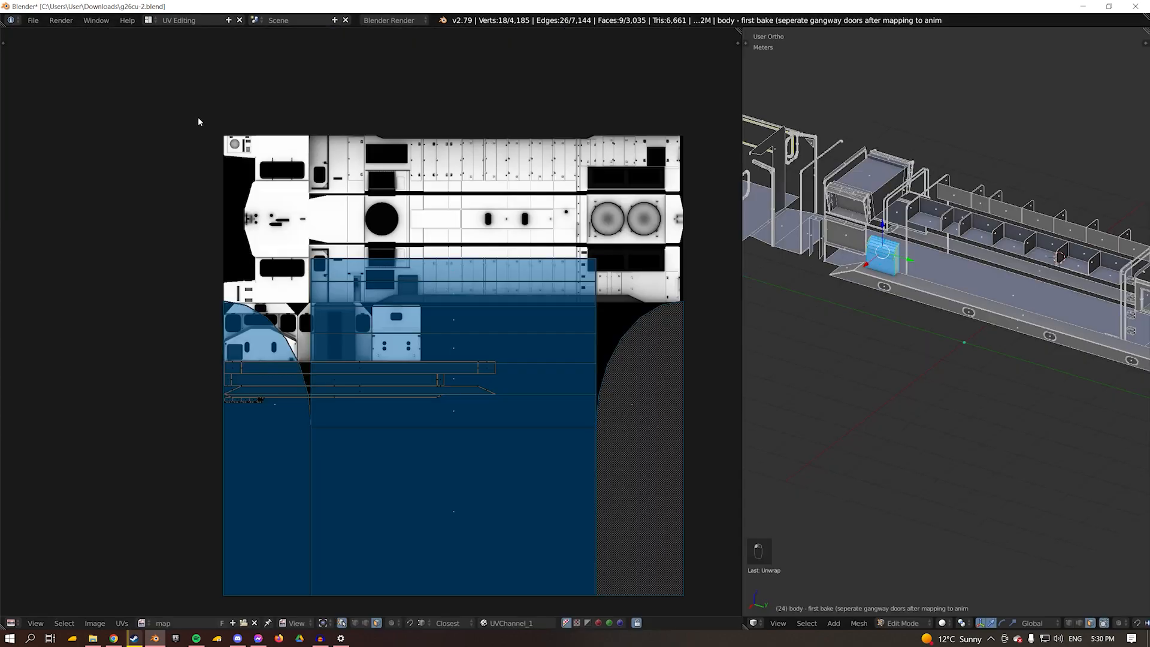
In the UV Editing layout, move the box housing's UV islands clear of the map texture, just below its edge.
{"action": "middle_click_drag", "start_coordinate": [480, 383], "coordinate": [429, 115]}
{"action": "key", "text": "g"}
{"action": "left_click", "coordinate": [399, 451]}
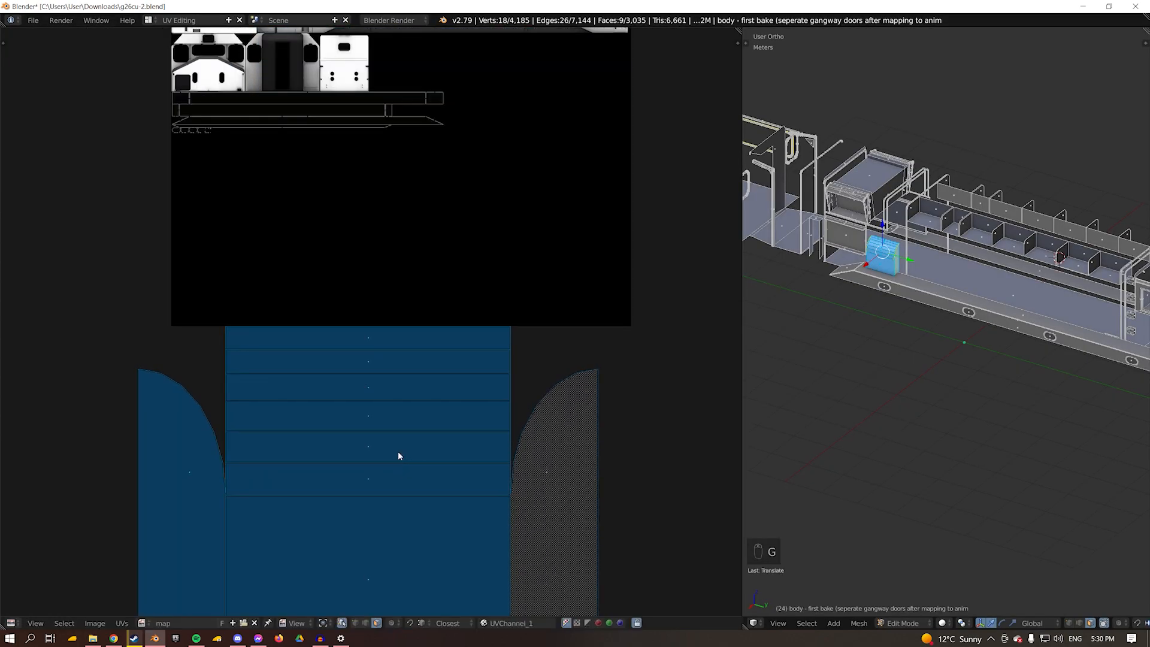
{"action": "middle_click_drag", "start_coordinate": [397, 430], "coordinate": [416, 334]}
{"action": "scroll", "coordinate": [875, 239], "scroll_direction": "up", "scroll_amount": 3}
{"action": "middle_click_drag", "start_coordinate": [875, 239], "coordinate": [1013, 306]}
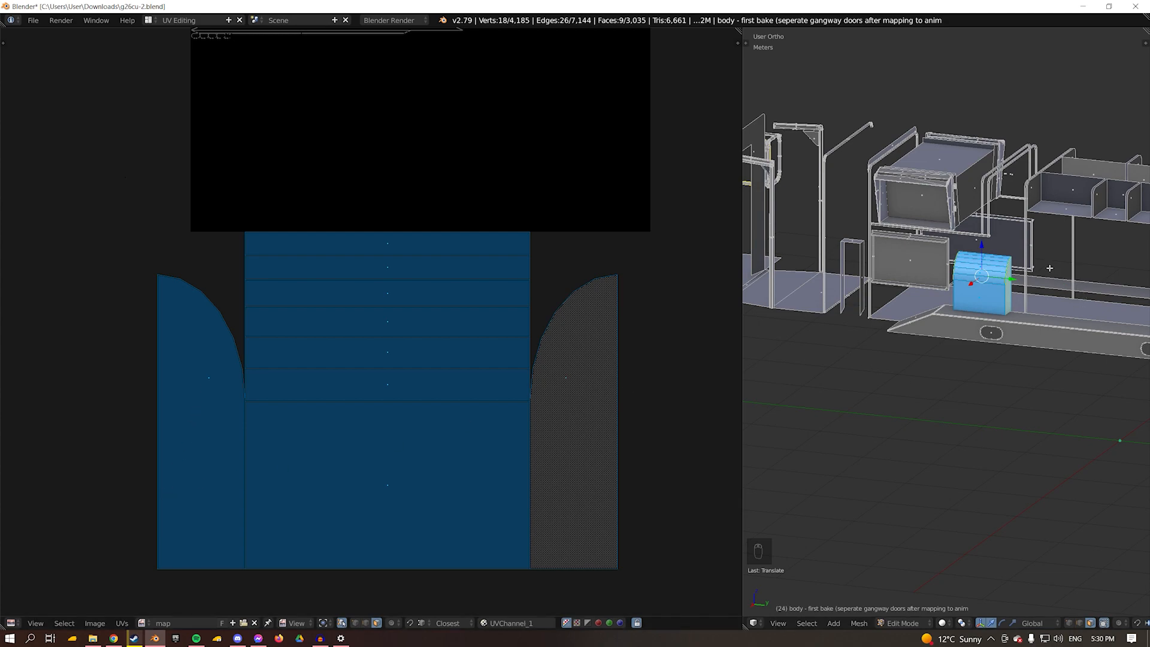
{"action": "scroll", "coordinate": [1050, 269], "scroll_direction": "up", "scroll_amount": 1}
{"action": "left_click", "coordinate": [147, 20]}
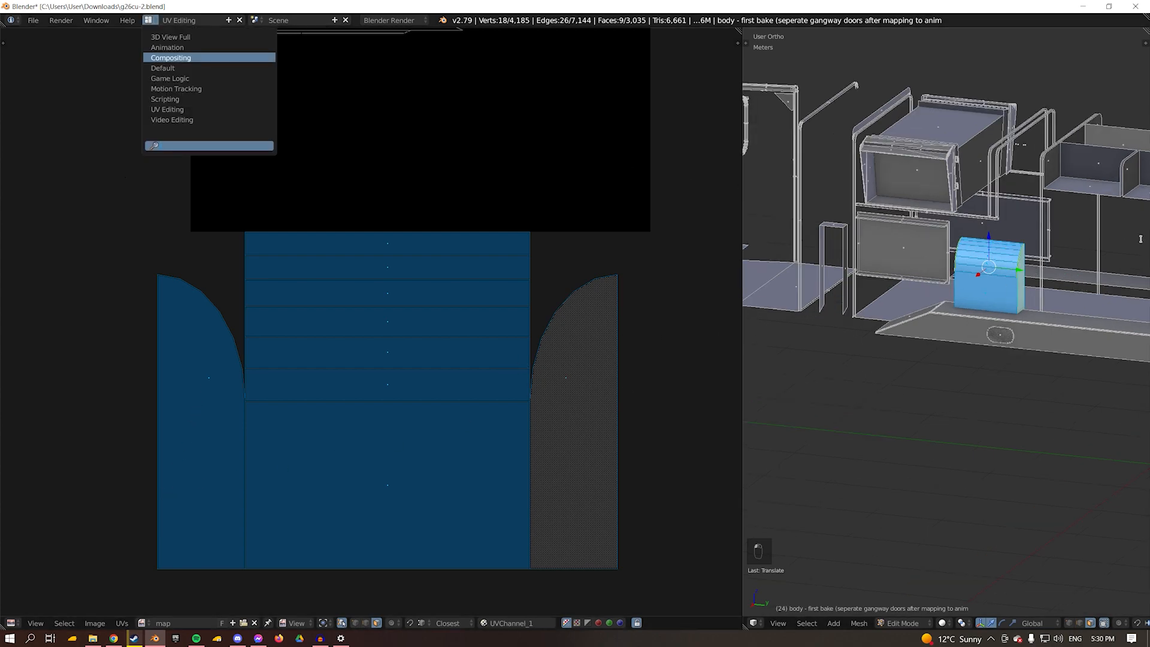
{"action": "left_click", "coordinate": [1014, 238]}
{"action": "key", "text": "ctrl+e"}
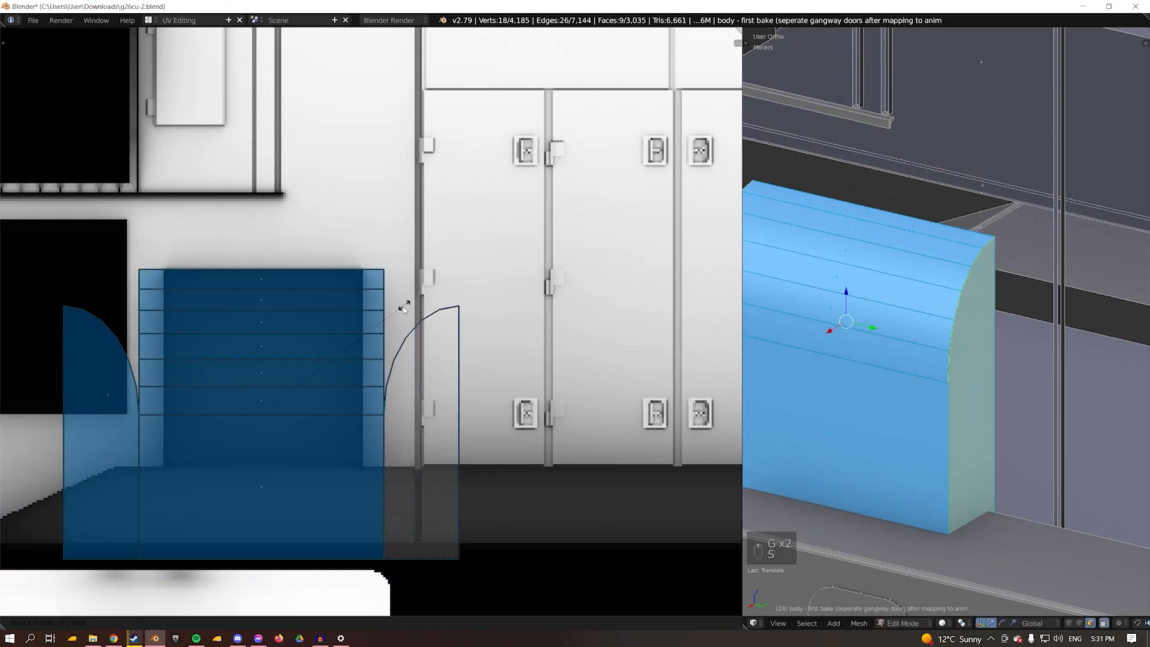
Scale and move the box housing's UV islands so the front fits the width and base of the housing baked on the map.
{"action": "key", "text": "s"}
{"action": "left_click", "coordinate": [399, 251]}
{"action": "left_click", "coordinate": [386, 251]}
{"action": "key", "text": "s"}
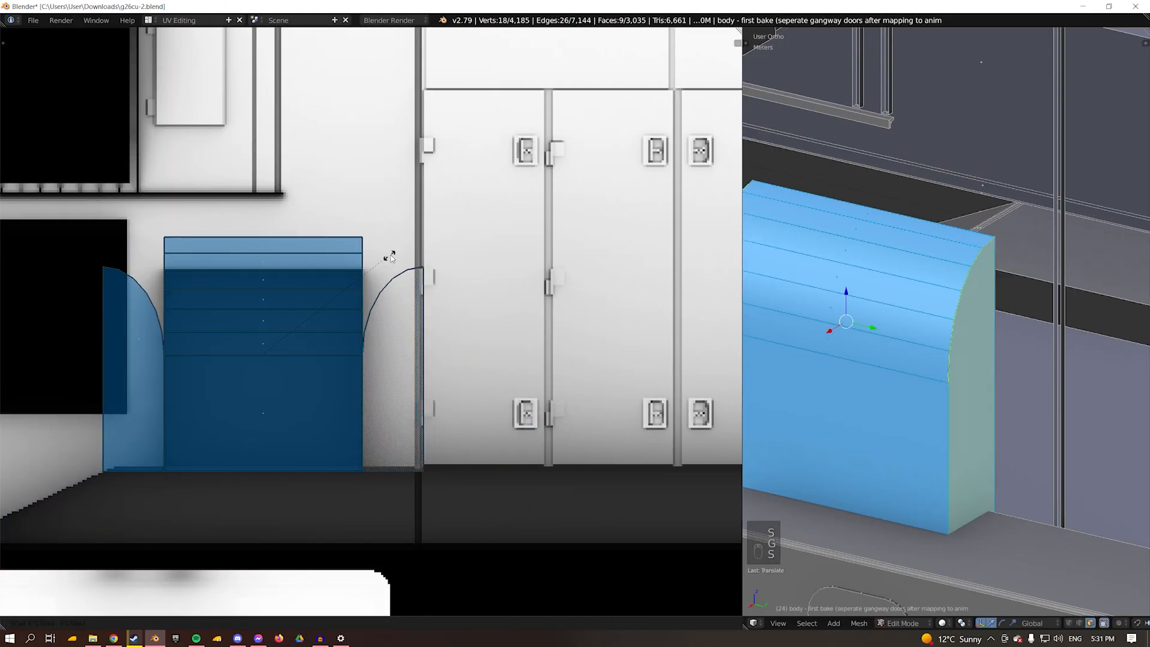
{"action": "left_click", "coordinate": [389, 258]}
{"action": "key", "text": "g"}
{"action": "left_click", "coordinate": [390, 259]}
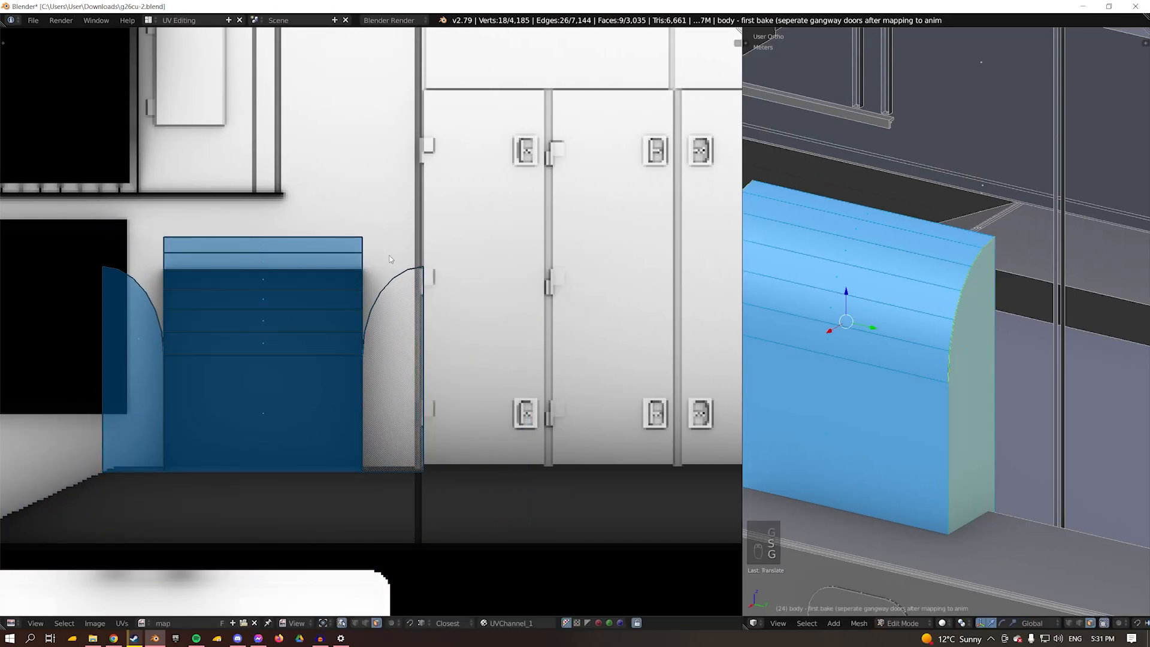
{"action": "scroll", "coordinate": [395, 267], "scroll_direction": "down", "scroll_amount": 3}
{"action": "scroll", "coordinate": [400, 319], "scroll_direction": "down", "scroll_amount": 2}
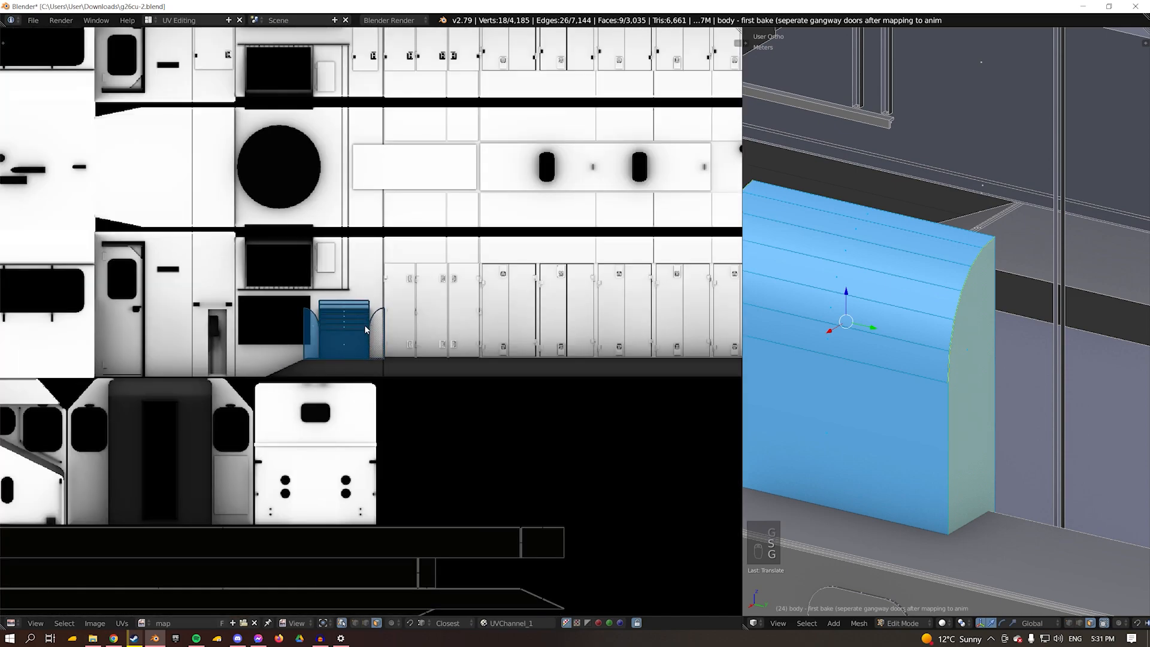
{"action": "scroll", "coordinate": [364, 325], "scroll_direction": "up", "scroll_amount": 7}
{"action": "middle_click_drag", "start_coordinate": [349, 331], "coordinate": [437, 290]}
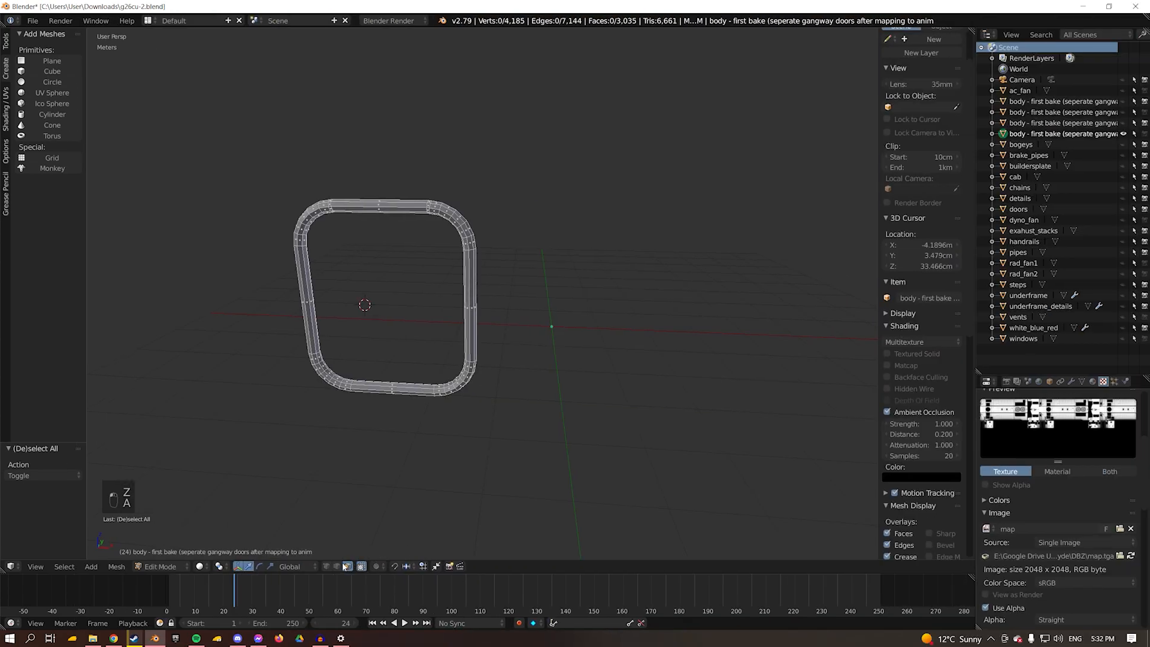
In edge selection mode, mark a seam around the rounded frame's cross-section where its lower straight section meets the corner.
{"action": "left_click", "coordinate": [337, 566]}
{"action": "middle_click_drag", "start_coordinate": [508, 393], "coordinate": [396, 185]}
{"action": "scroll", "coordinate": [454, 351], "scroll_direction": "up", "scroll_amount": 4}
{"action": "right_click", "coordinate": [444, 375], "text": "alt"}
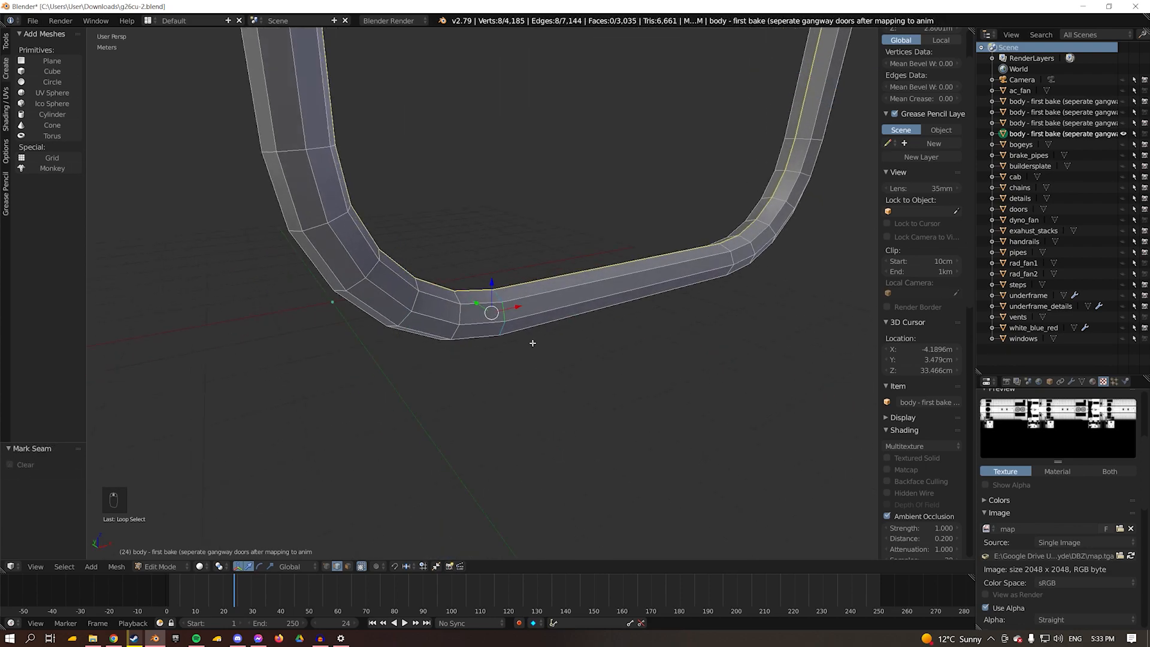
{"action": "middle_click_drag", "start_coordinate": [532, 343], "coordinate": [545, 197]}
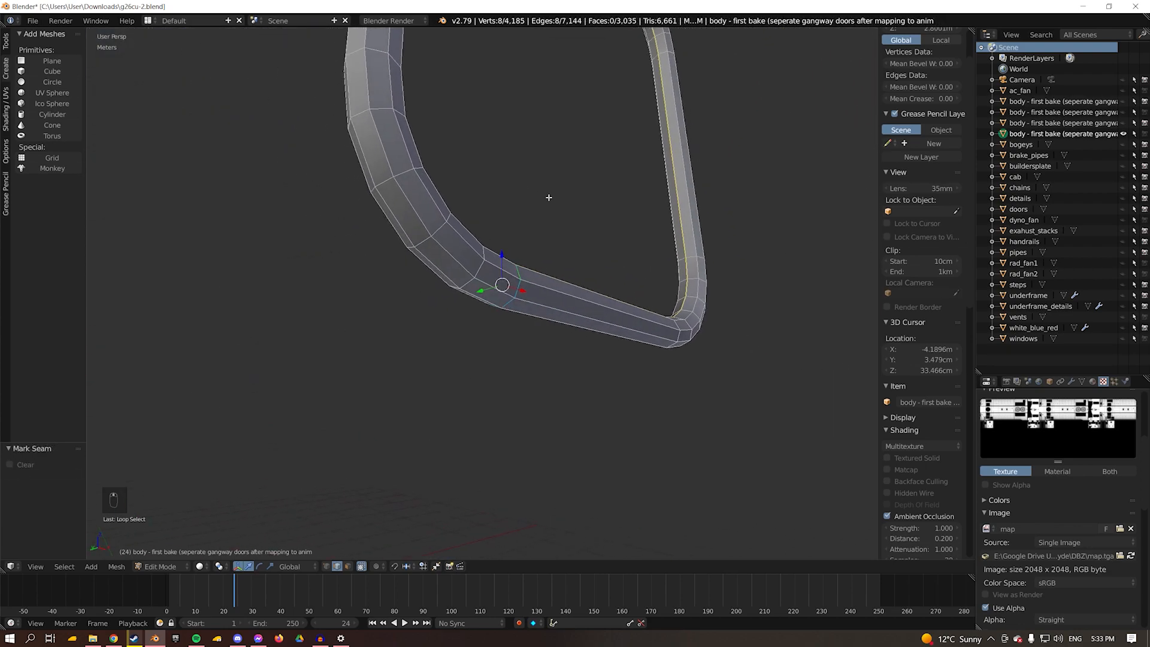
{"action": "middle_click_drag", "start_coordinate": [441, 318], "coordinate": [541, 306]}
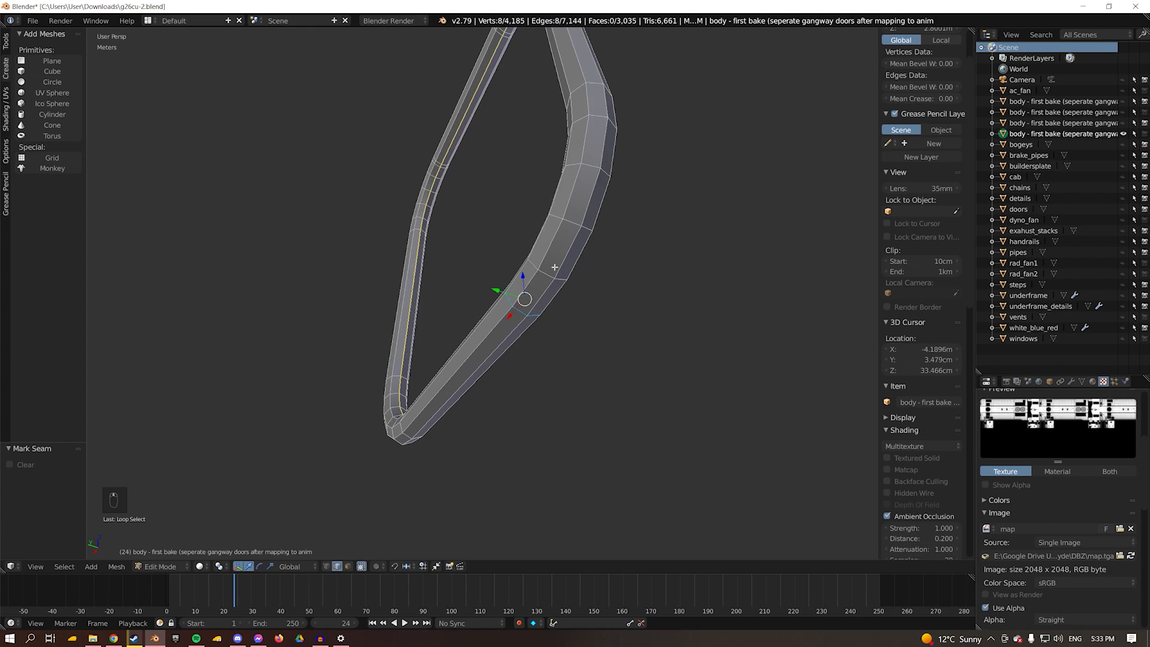
{"action": "middle_click_drag", "start_coordinate": [545, 265], "coordinate": [539, 342]}
{"action": "key", "text": "ctrl+e"}
{"action": "left_click", "coordinate": [544, 327]}
{"action": "middle_click_drag", "start_coordinate": [636, 276], "coordinate": [542, 303]}
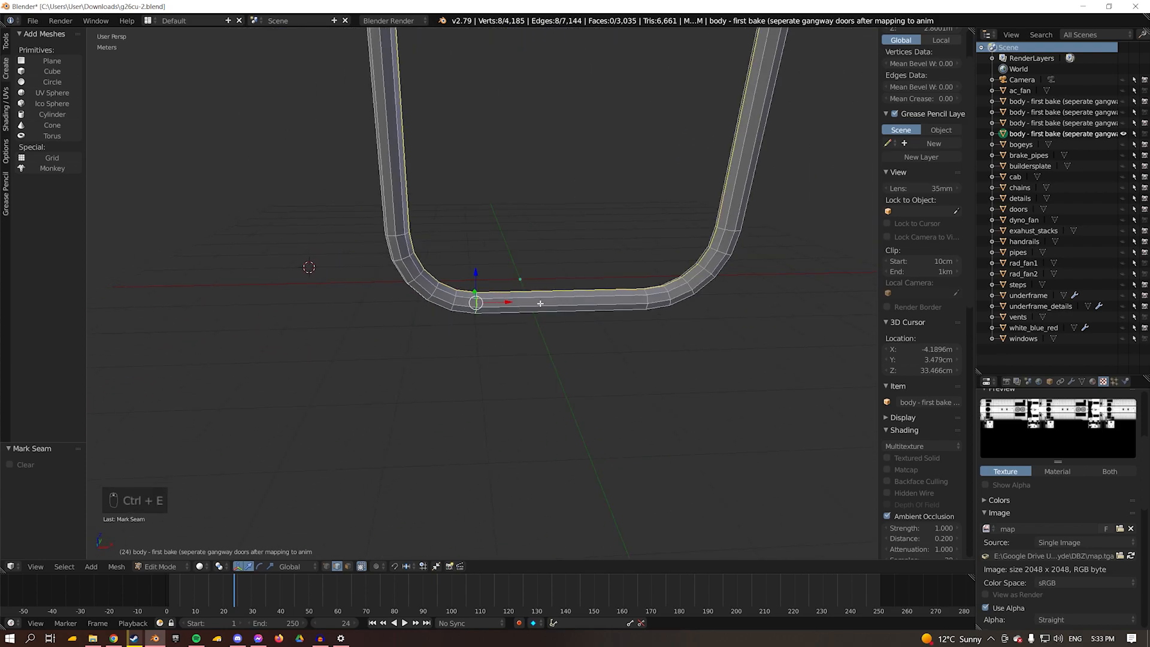
Move the rounded frame's unwrapped UV strip clear of the map texture, beside its left edge.
{"action": "scroll", "coordinate": [540, 303], "scroll_direction": "down", "scroll_amount": 2}
{"action": "key", "text": "g"}
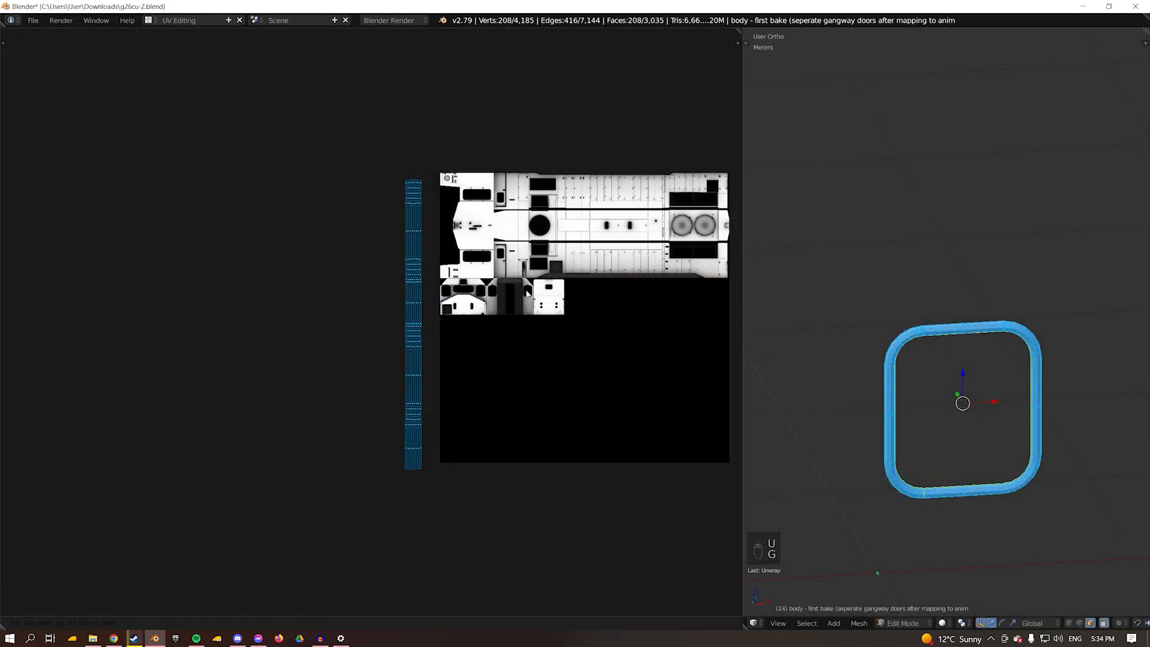
{"action": "left_click", "coordinate": [452, 294]}
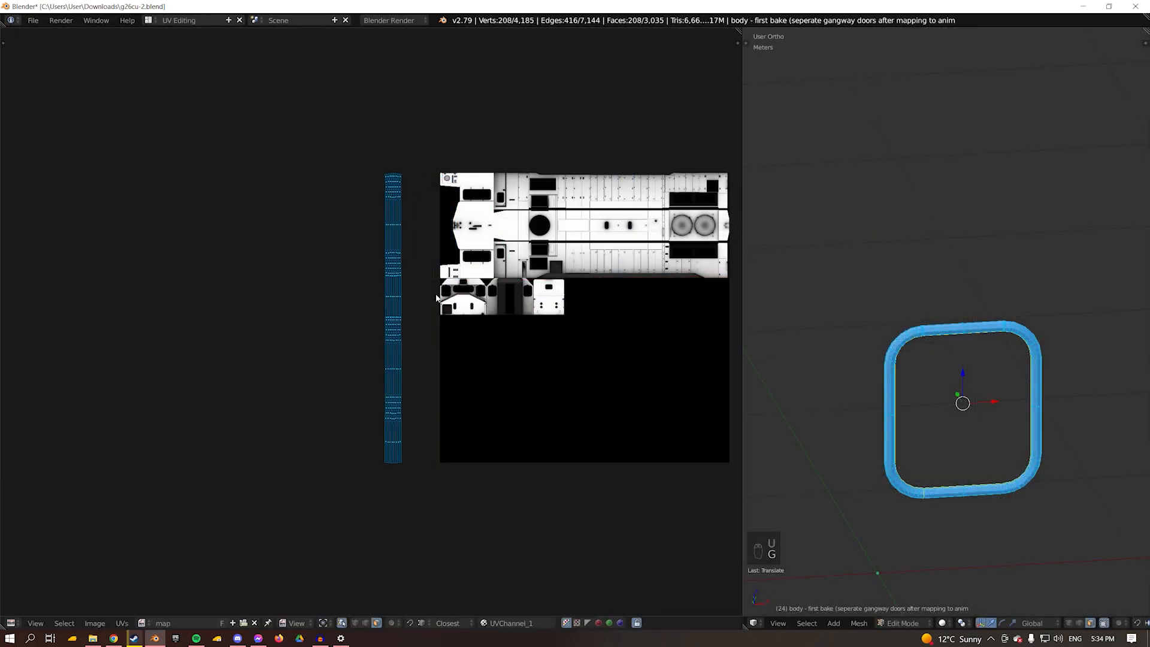
{"action": "scroll", "coordinate": [397, 353], "scroll_direction": "up", "scroll_amount": 2}
{"action": "scroll", "coordinate": [1014, 393], "scroll_direction": "up", "scroll_amount": 5}
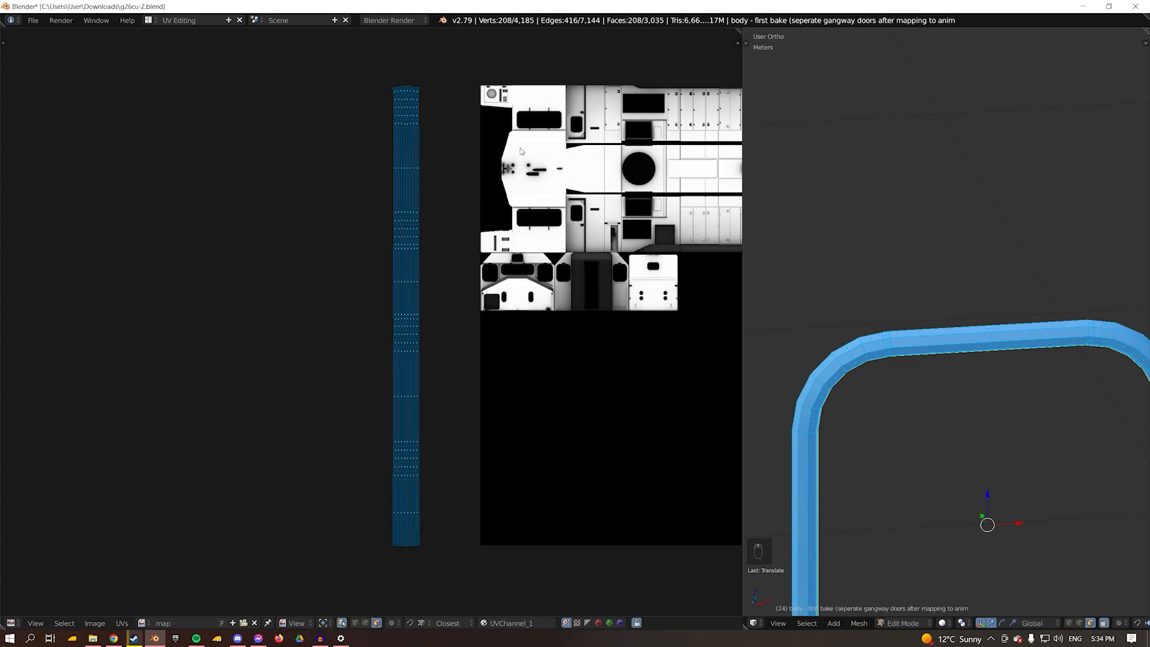
Select the cross-section edge loop at the frame's lower corner and clear its seam.
{"action": "middle_click_drag", "start_coordinate": [958, 394], "coordinate": [941, 130], "text": "shift"}
{"action": "scroll", "coordinate": [946, 383], "scroll_direction": "up", "scroll_amount": 4}
{"action": "key", "text": "ctrl+Tab"}
{"action": "key", "text": "2"}
{"action": "right_click", "coordinate": [938, 381], "text": "alt"}
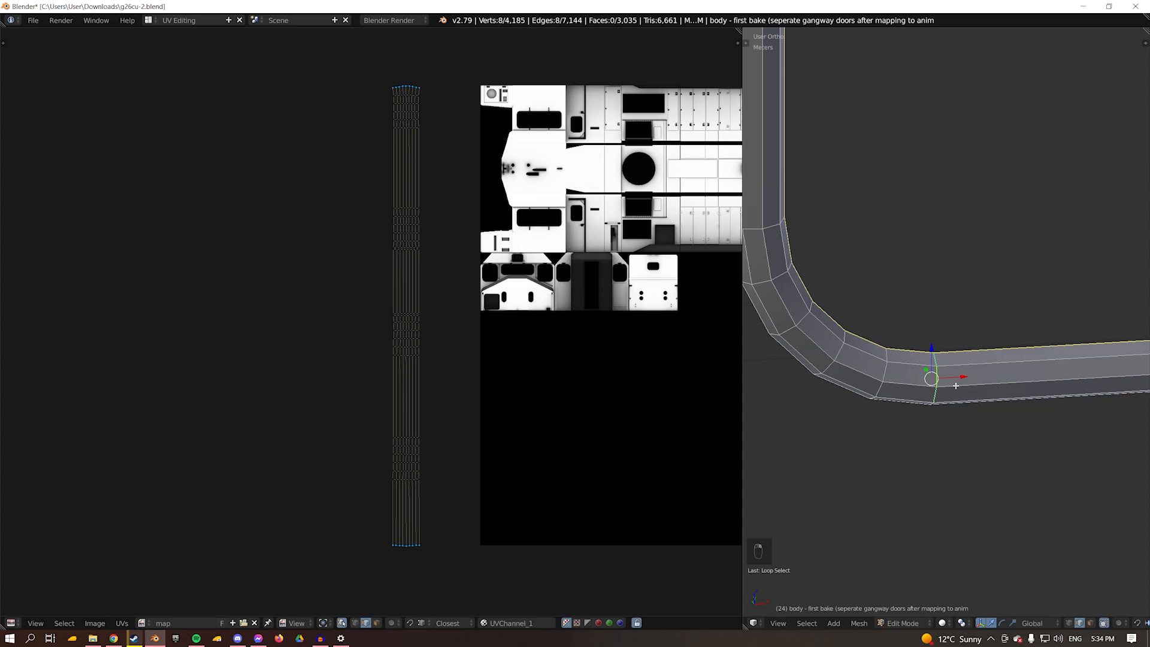
{"action": "key", "text": "ctrl+e"}
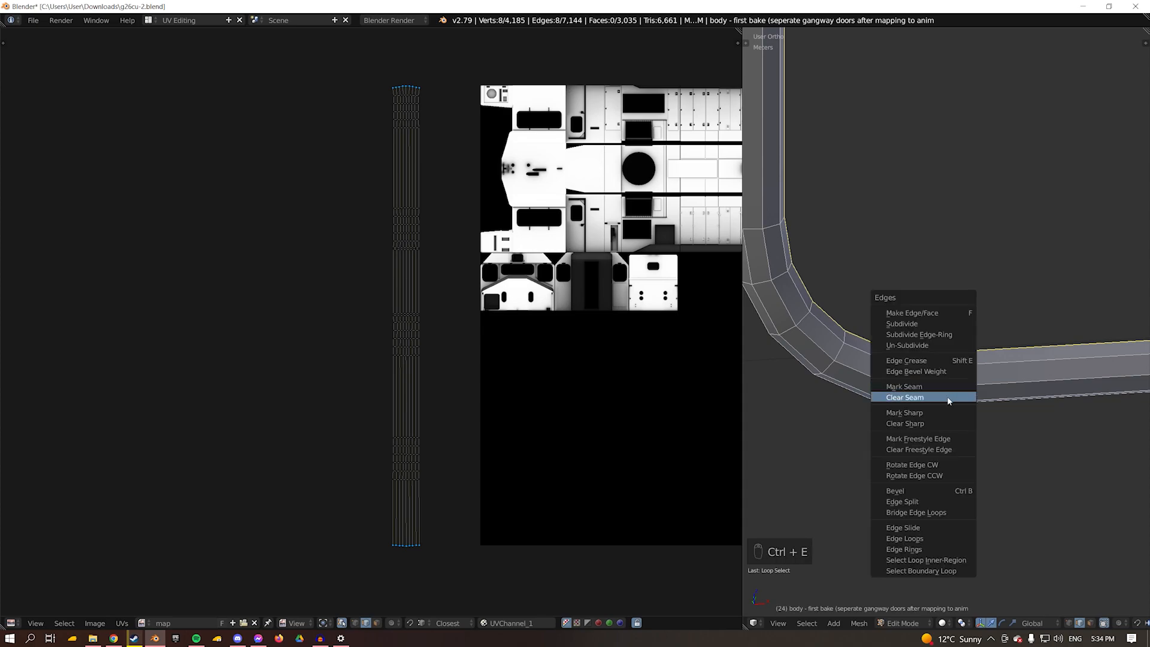
{"action": "left_click", "coordinate": [952, 395]}
Select the entire rounded frame, unwrap it without the cross-section seam, and move the resulting UV island to the left.
{"action": "key", "text": "a"}
{"action": "key", "text": "a"}
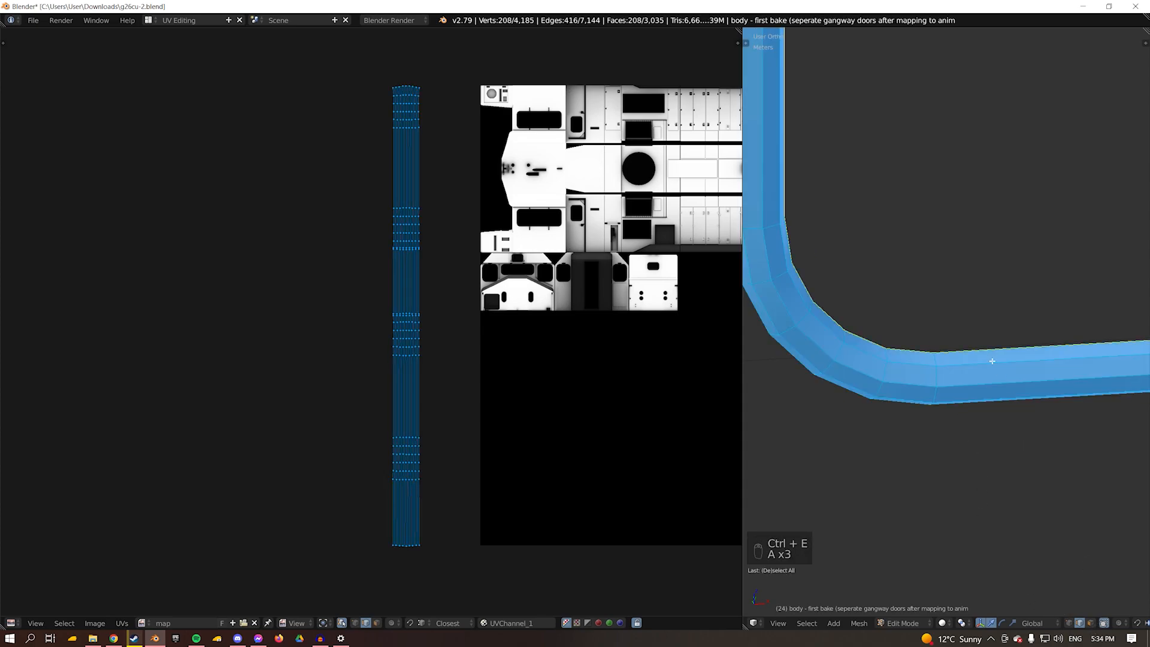
{"action": "key", "text": "u"}
{"action": "left_click", "coordinate": [992, 364]}
{"action": "scroll", "coordinate": [520, 332], "scroll_direction": "down", "scroll_amount": 5}
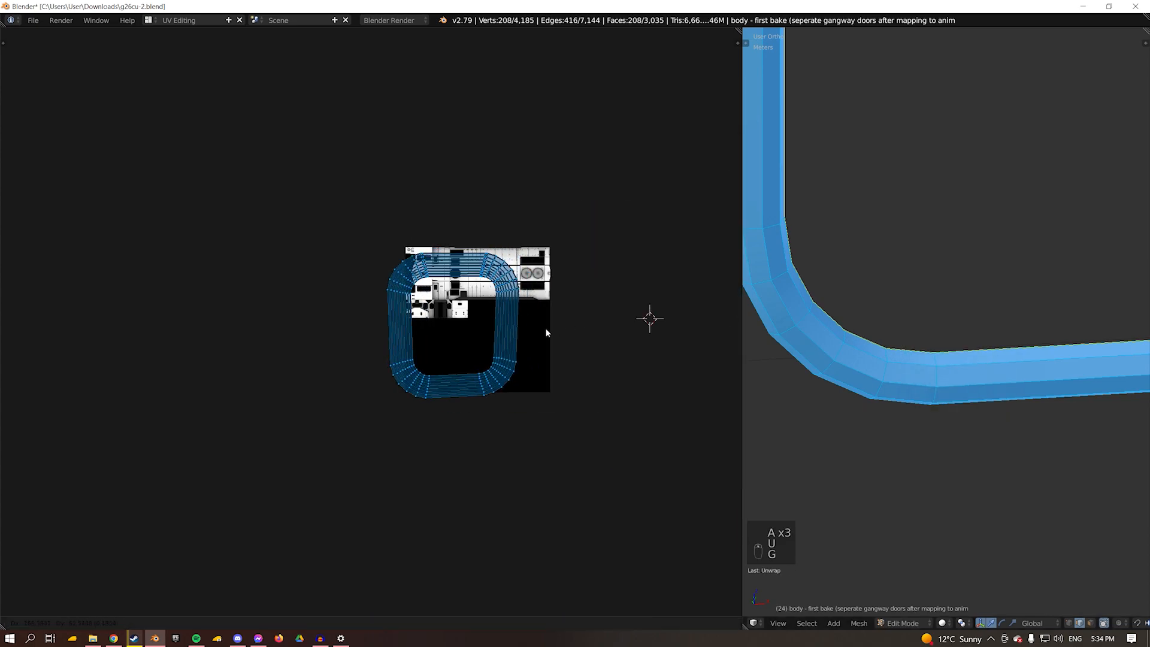
{"action": "key", "text": "g"}
{"action": "left_click", "coordinate": [436, 341]}
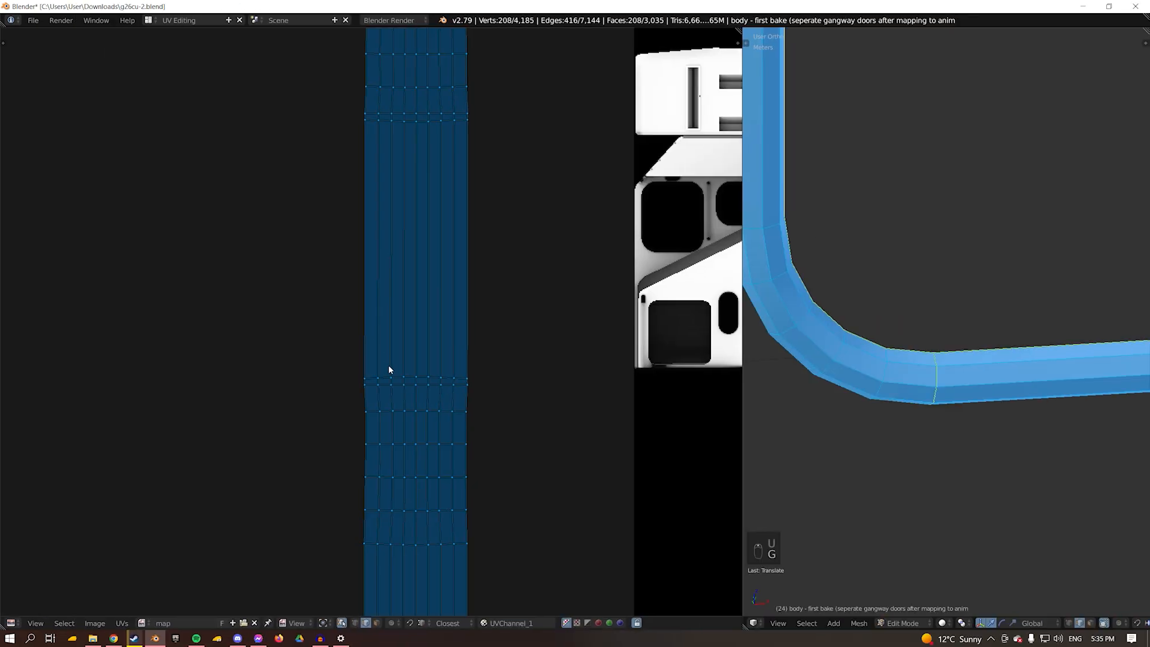
Examine the vertex rows at the bends of the frame's UV strip and return to the Default screen layout.
{"action": "scroll", "coordinate": [388, 366], "scroll_direction": "up", "scroll_amount": 3}
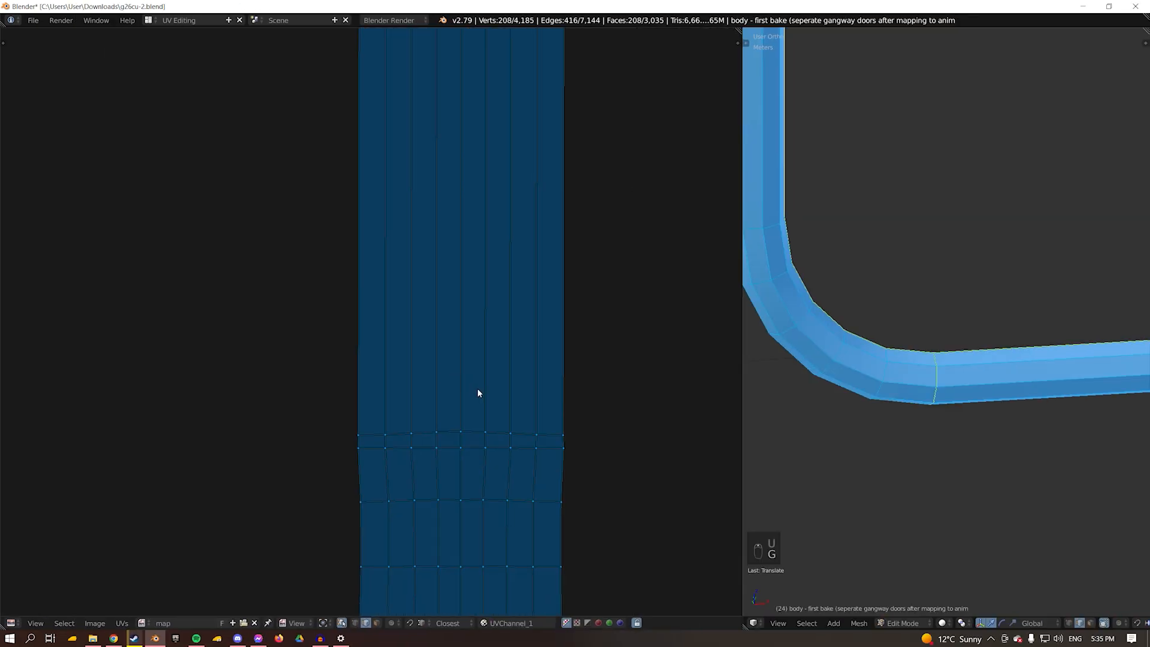
{"action": "middle_click_drag", "start_coordinate": [478, 390], "coordinate": [467, 201]}
{"action": "middle_click_drag", "start_coordinate": [358, 294], "coordinate": [349, 216]}
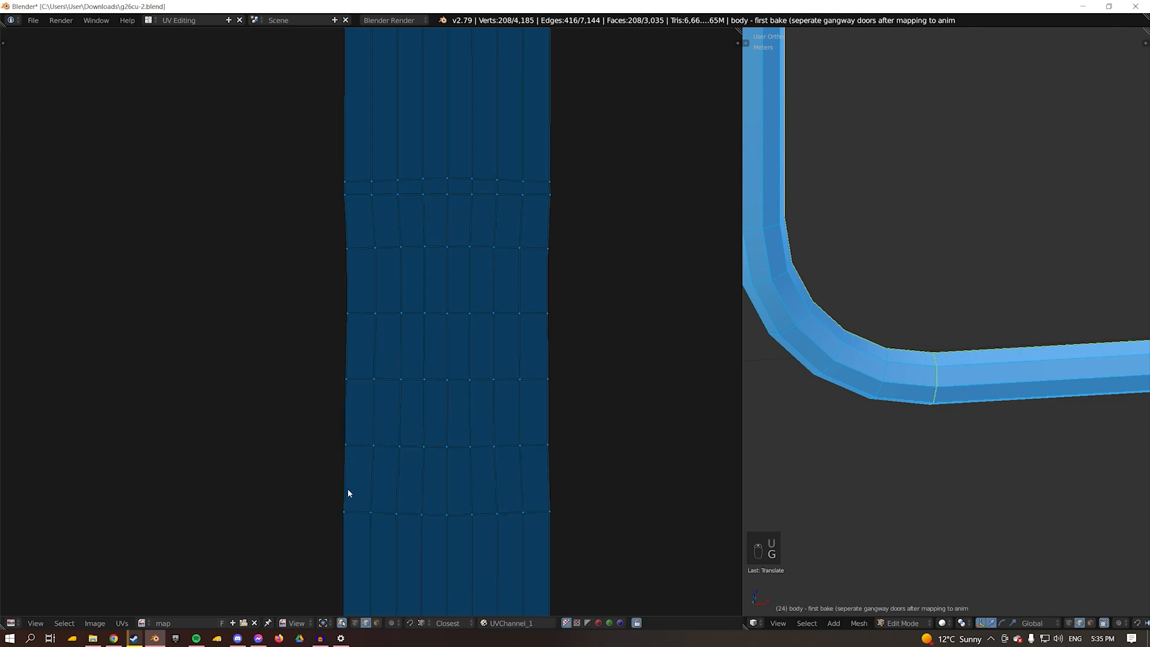
{"action": "scroll", "coordinate": [507, 249], "scroll_direction": "down", "scroll_amount": 4}
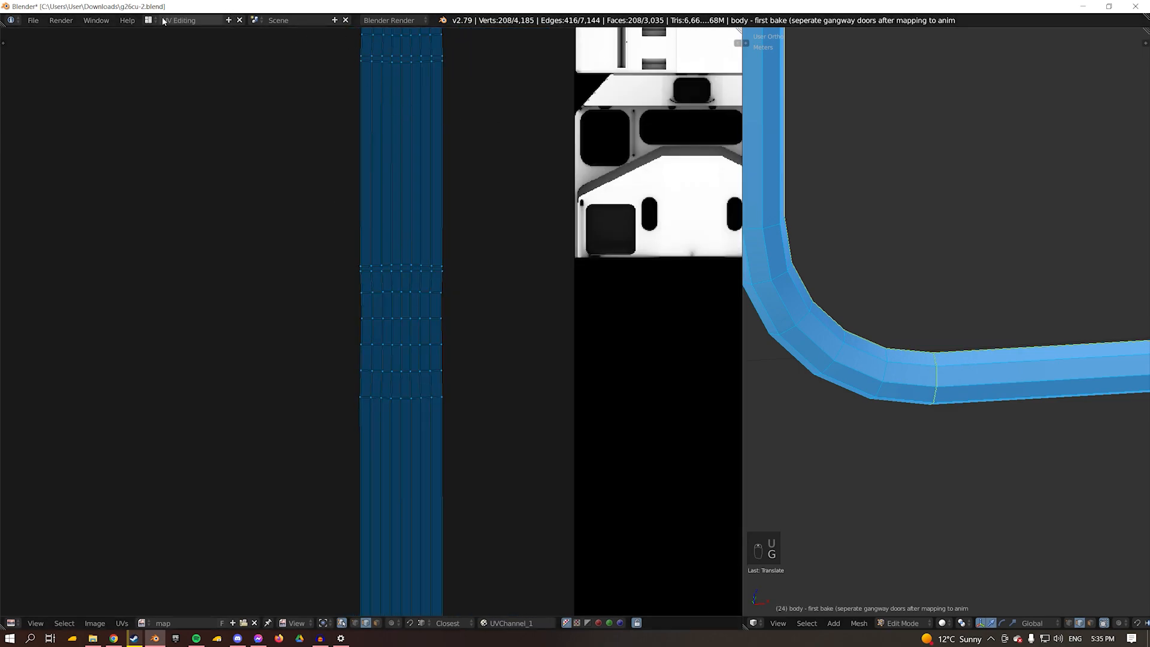
{"action": "left_click", "coordinate": [189, 20]}
{"action": "left_click", "coordinate": [180, 77]}
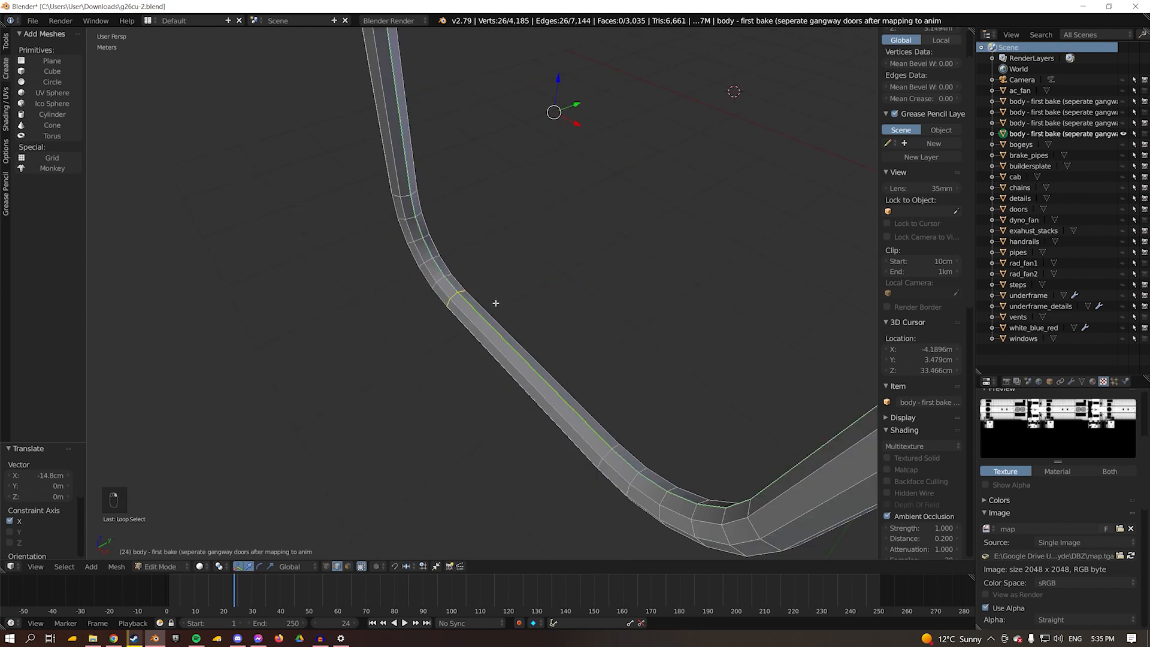
Mark a seam around one cross-section loop at the start of a frame corner, leaving one edge of the loop unmarked.
{"action": "middle_click_drag", "start_coordinate": [495, 303], "coordinate": [520, 267]}
{"action": "right_click", "coordinate": [547, 184], "text": "alt"}
{"action": "middle_click_drag", "start_coordinate": [544, 204], "coordinate": [483, 278]}
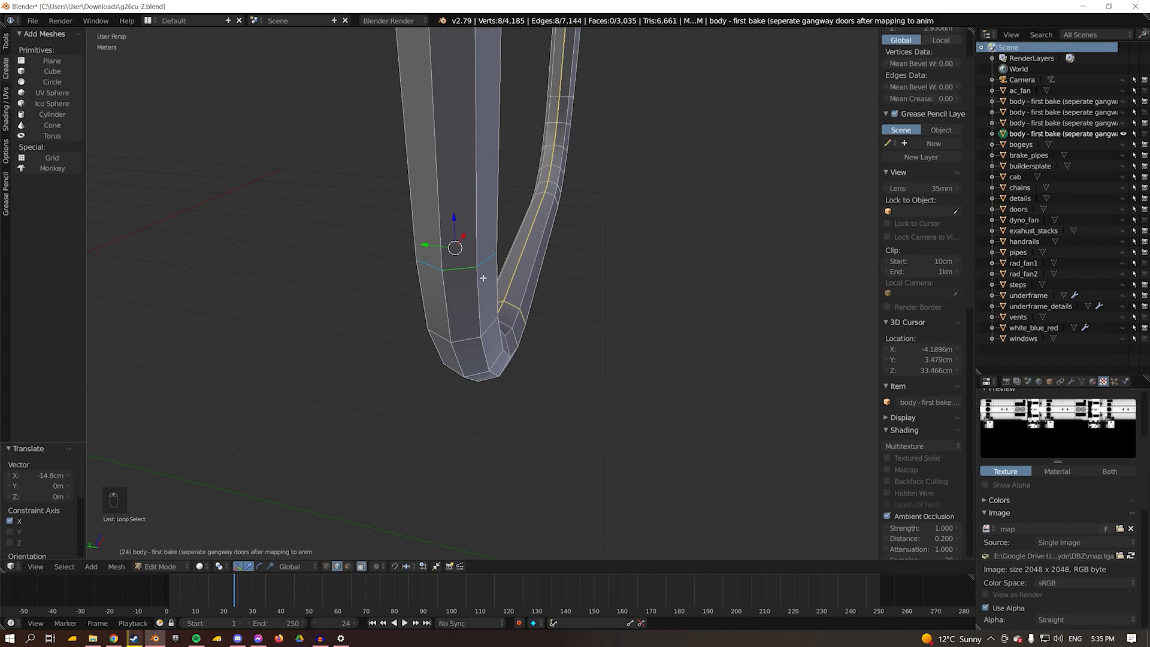
{"action": "right_click", "coordinate": [456, 262], "text": "shift"}
{"action": "key", "text": "ctrl+e"}
{"action": "left_click", "coordinate": [505, 289]}
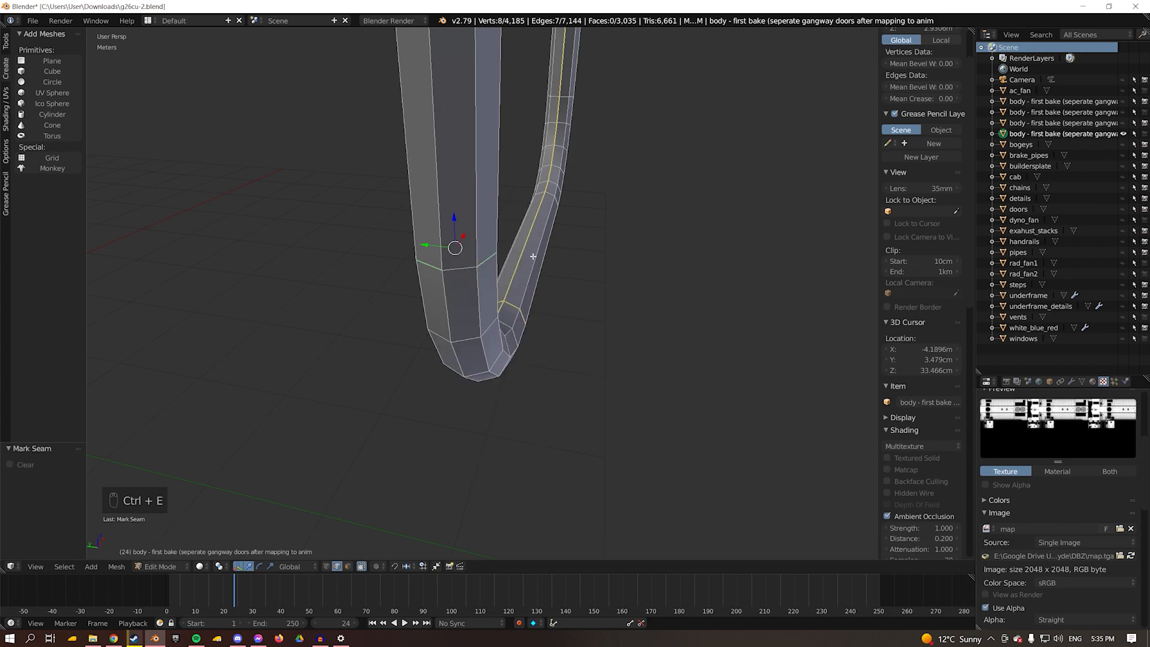
Select the cross-section loops through the first curved corners of the frame, leaving one edge of each loop unselected.
{"action": "key", "text": "z"}
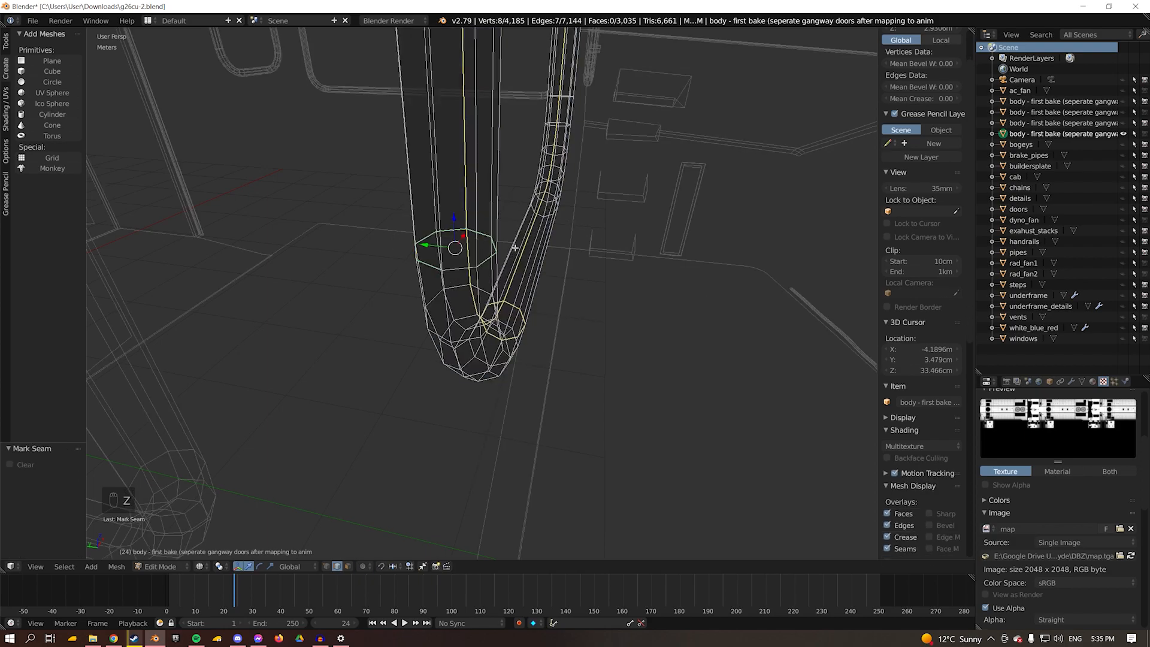
{"action": "key", "text": "z"}
{"action": "mouse_move", "coordinate": [493, 327]}
{"action": "middle_mouse_down"}
{"action": "mouse_move", "coordinate": [462, 363]}
{"action": "mouse_move", "coordinate": [476, 329]}
{"action": "middle_mouse_up"}
{"action": "right_click", "coordinate": [472, 301], "text": "alt"}
{"action": "right_click", "coordinate": [473, 301], "text": "shift"}
{"action": "right_click", "coordinate": [487, 361], "text": "alt+shift"}
{"action": "right_click", "coordinate": [485, 365], "text": "shift"}
{"action": "middle_click_drag", "start_coordinate": [521, 368], "coordinate": [476, 344], "text": "shift"}
{"action": "right_click", "coordinate": [458, 180], "text": "alt+shift"}
{"action": "key", "text": "ctrl+z"}
{"action": "right_click", "coordinate": [449, 183], "text": "alt+shift"}
{"action": "right_click", "coordinate": [449, 183], "text": "shift"}
{"action": "right_click", "coordinate": [478, 255], "text": "alt+shift"}
{"action": "right_click", "coordinate": [477, 255], "text": "shift"}
{"action": "right_click", "coordinate": [605, 262], "text": "alt+shift"}
{"action": "right_click", "coordinate": [605, 262], "text": "shift"}
{"action": "right_click", "coordinate": [681, 204], "text": "alt+shift"}
{"action": "right_click", "coordinate": [681, 204], "text": "shift"}
{"action": "right_click", "coordinate": [736, 145], "text": "alt+shift"}
{"action": "right_click", "coordinate": [735, 145], "text": "shift"}
{"action": "middle_click_drag", "start_coordinate": [706, 169], "coordinate": [652, 257], "text": "shift"}
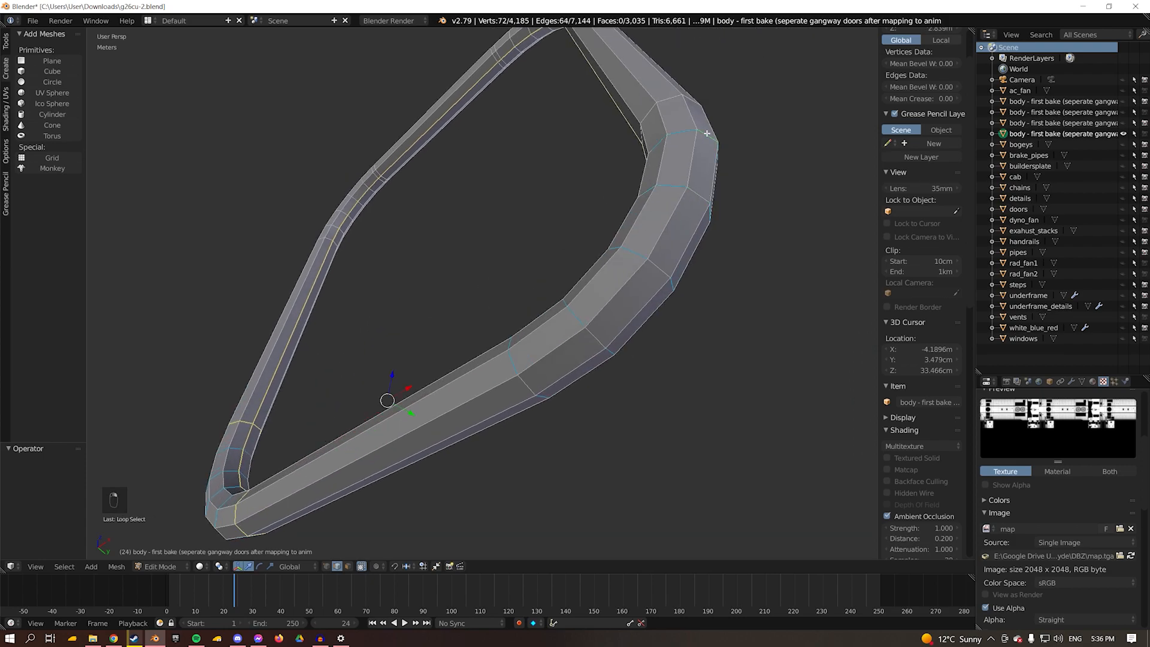
Add the cross-section loops of the frame's remaining curved corners to the selection, leaving out one edge of each loop.
{"action": "middle_click_drag", "start_coordinate": [691, 73], "coordinate": [518, 305]}
{"action": "scroll", "coordinate": [516, 307], "scroll_direction": "up", "scroll_amount": 1}
{"action": "right_click", "coordinate": [498, 316], "text": "alt+shift"}
{"action": "right_click", "coordinate": [498, 316], "text": "shift"}
{"action": "right_click", "coordinate": [490, 239], "text": "alt+shift"}
{"action": "right_click", "coordinate": [489, 239], "text": "shift"}
{"action": "right_click", "coordinate": [469, 163], "text": "alt+shift"}
{"action": "right_click", "coordinate": [468, 162], "text": "shift"}
{"action": "right_click", "coordinate": [441, 108], "text": "alt+shift"}
{"action": "right_click", "coordinate": [441, 108], "text": "shift"}
{"action": "right_click", "coordinate": [392, 86], "text": "alt+shift"}
{"action": "middle_click_drag", "start_coordinate": [392, 86], "coordinate": [397, 306]}
{"action": "right_click", "coordinate": [495, 234], "text": "alt+shift"}
{"action": "right_click", "coordinate": [390, 290], "text": "alt+shift"}
{"action": "right_click", "coordinate": [282, 339], "text": "alt+shift"}
{"action": "right_click", "coordinate": [172, 429], "text": "alt+shift"}
{"action": "middle_click_drag", "start_coordinate": [171, 429], "coordinate": [336, 333]}
{"action": "right_click", "coordinate": [335, 334], "text": "alt+shift"}
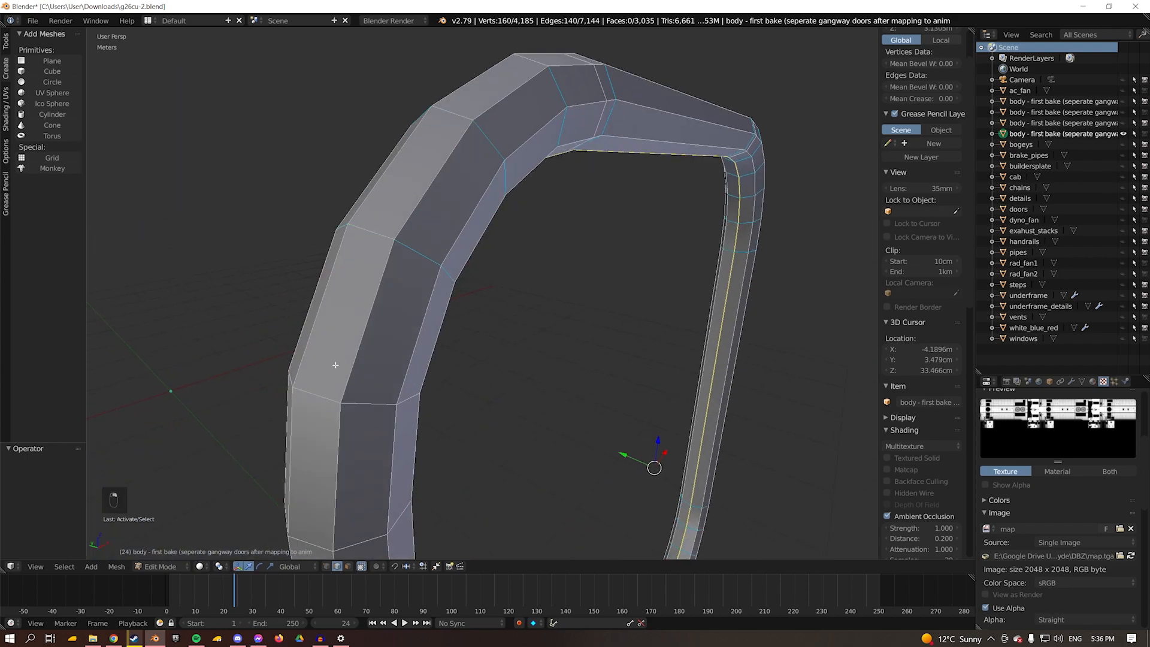
{"action": "middle_click_drag", "start_coordinate": [374, 437], "coordinate": [465, 290], "text": "shift"}
{"action": "right_click", "coordinate": [466, 289], "text": "alt+shift"}
Mark all the selected partial cross-section loops around the frame's corners as seams.
{"action": "scroll", "coordinate": [466, 289], "scroll_direction": "down", "scroll_amount": 5}
{"action": "key", "text": "ctrl+e"}
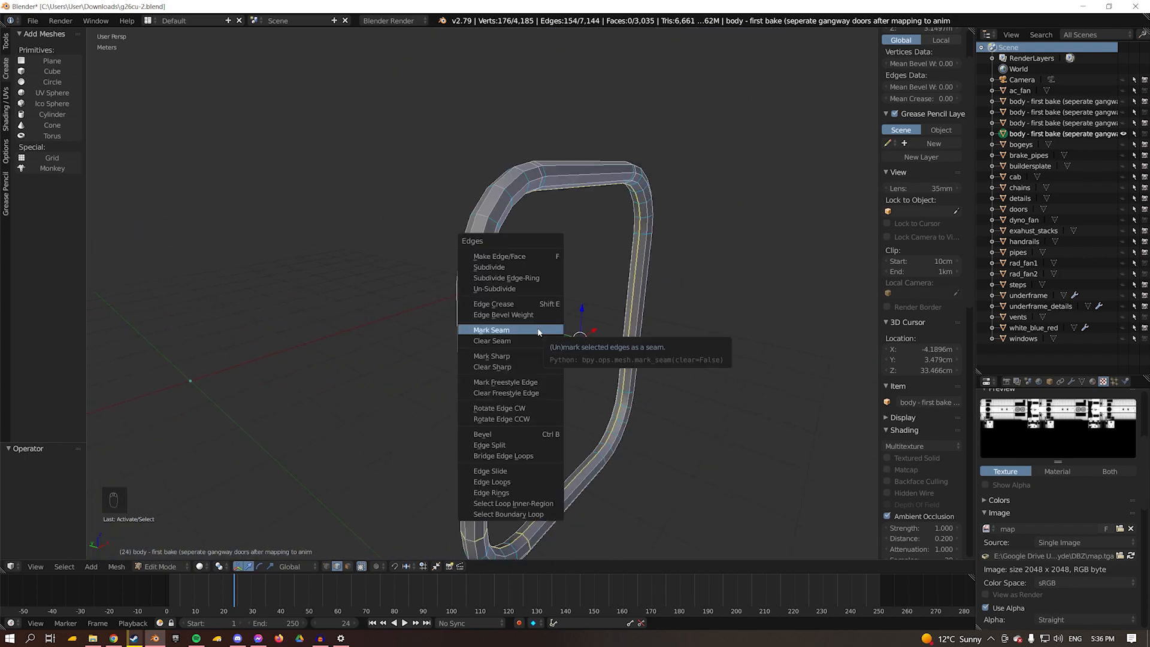
{"action": "left_click", "coordinate": [538, 330]}
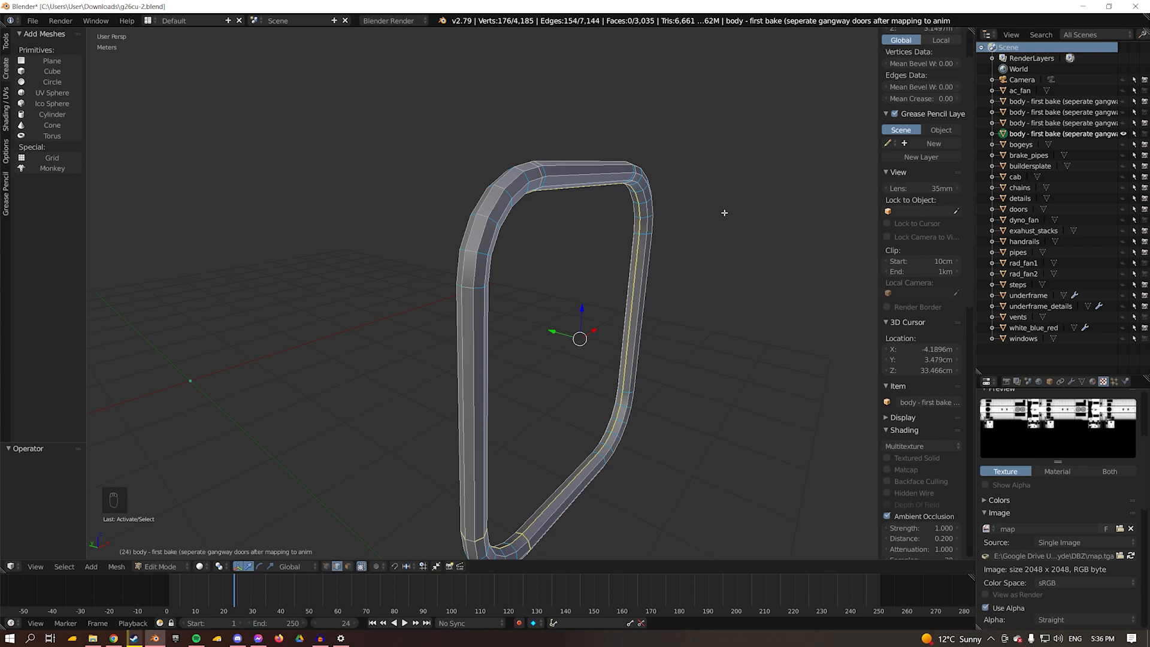
{"action": "key", "text": "ctrl+e"}
{"action": "left_click", "coordinate": [724, 212]}
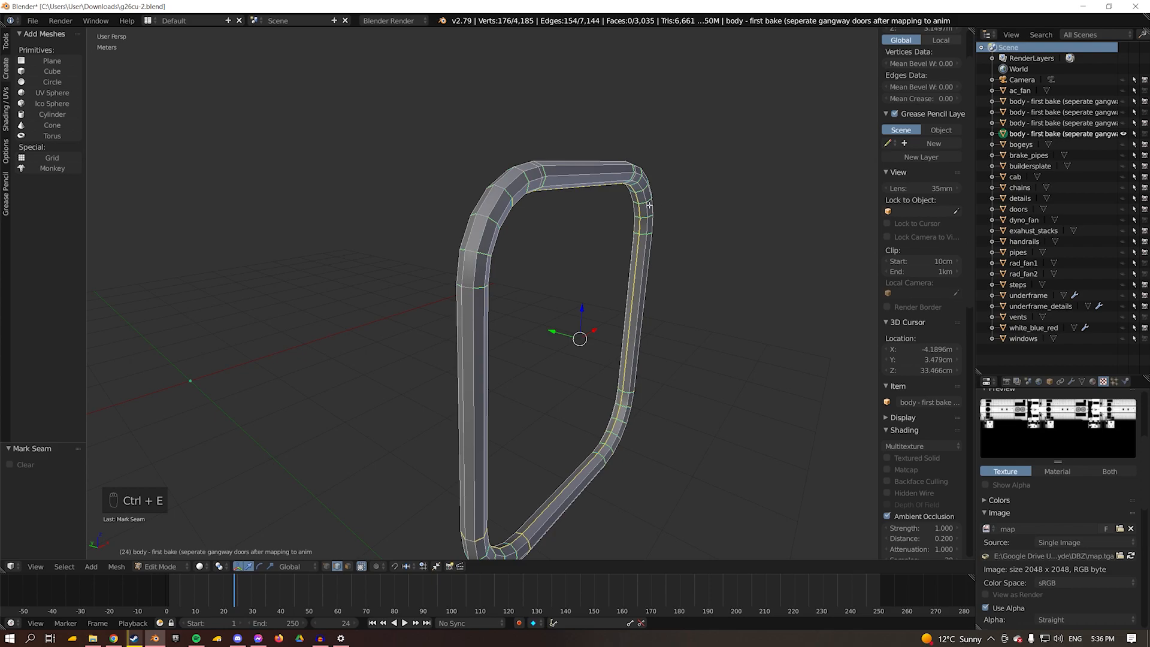
Unwrap the whole frame along the new corner seams and move its UV island clear of the map texture, to its left.
{"action": "middle_click_drag", "start_coordinate": [656, 205], "coordinate": [111, 321]}
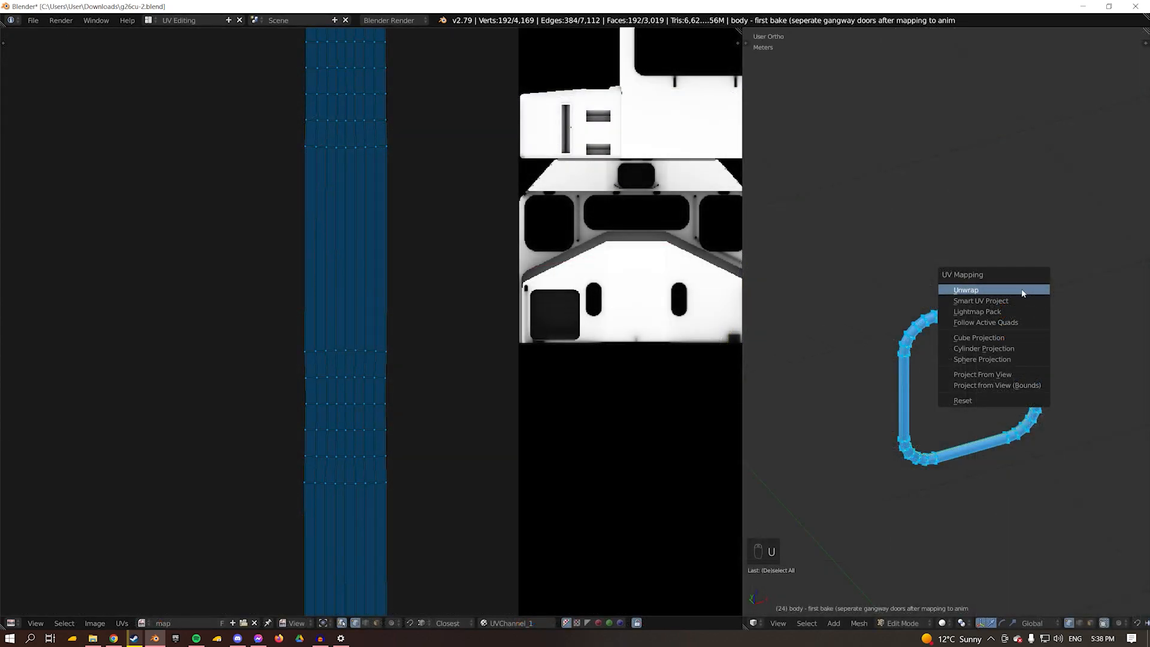
{"action": "left_click", "coordinate": [1022, 293]}
{"action": "scroll", "coordinate": [473, 217], "scroll_direction": "down", "scroll_amount": 2}
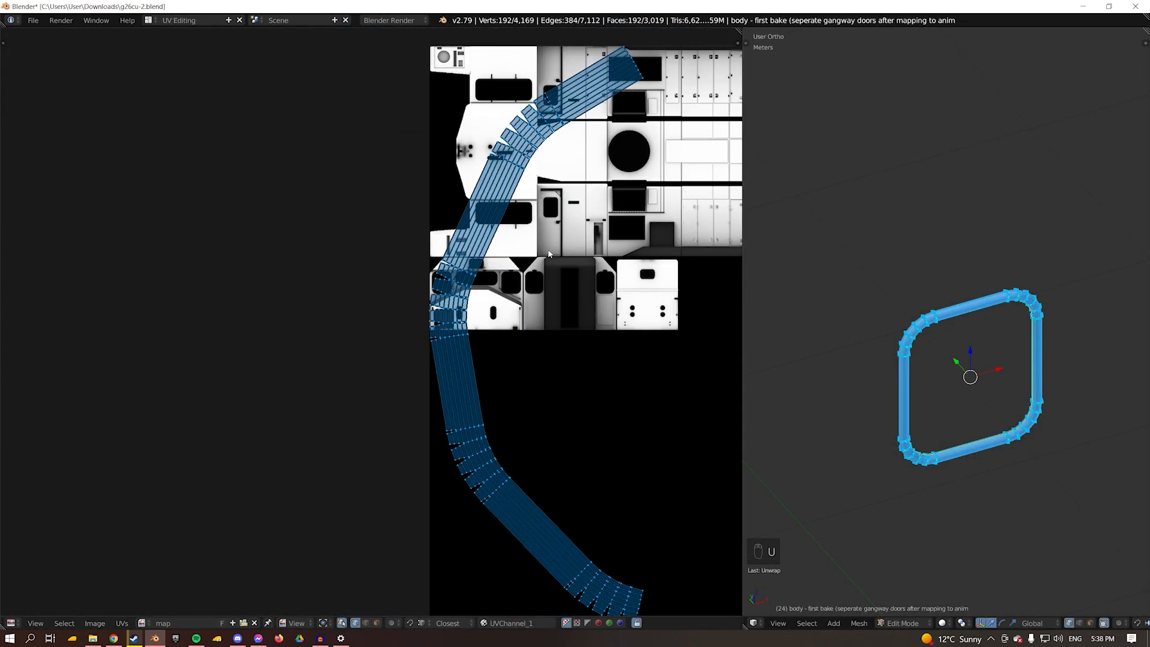
{"action": "key", "text": "g"}
{"action": "left_click", "coordinate": [256, 207]}
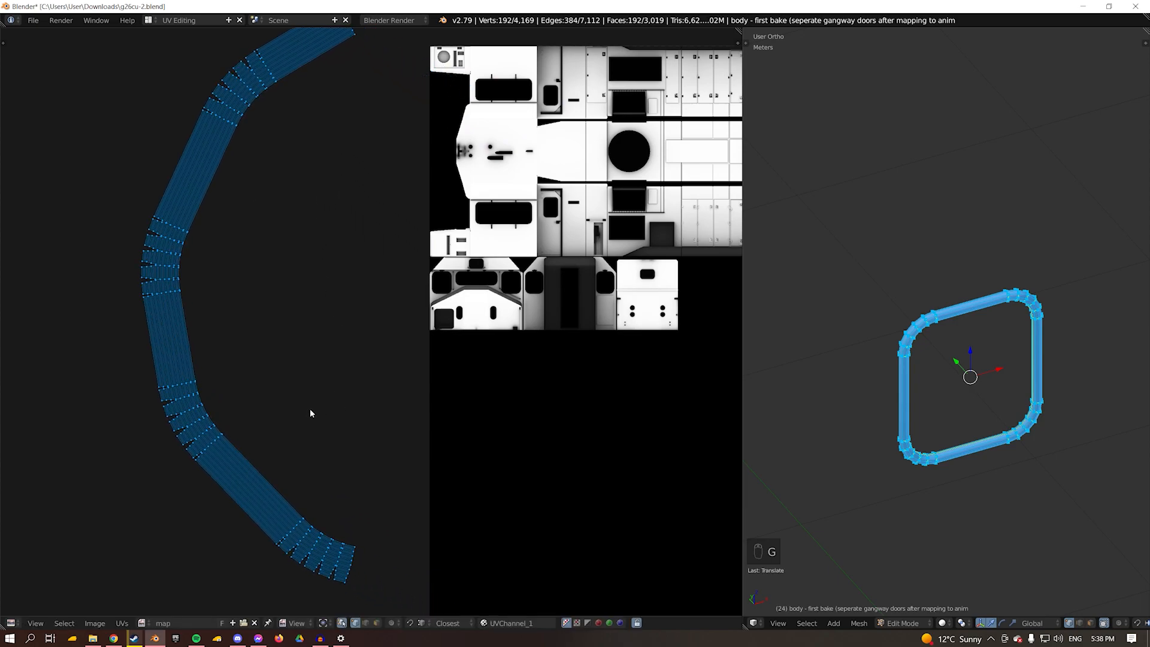
Examine the cuts between the segments at each bend of the frame's unwrapped UV strip.
{"action": "scroll", "coordinate": [277, 359], "scroll_direction": "up", "scroll_amount": 5}
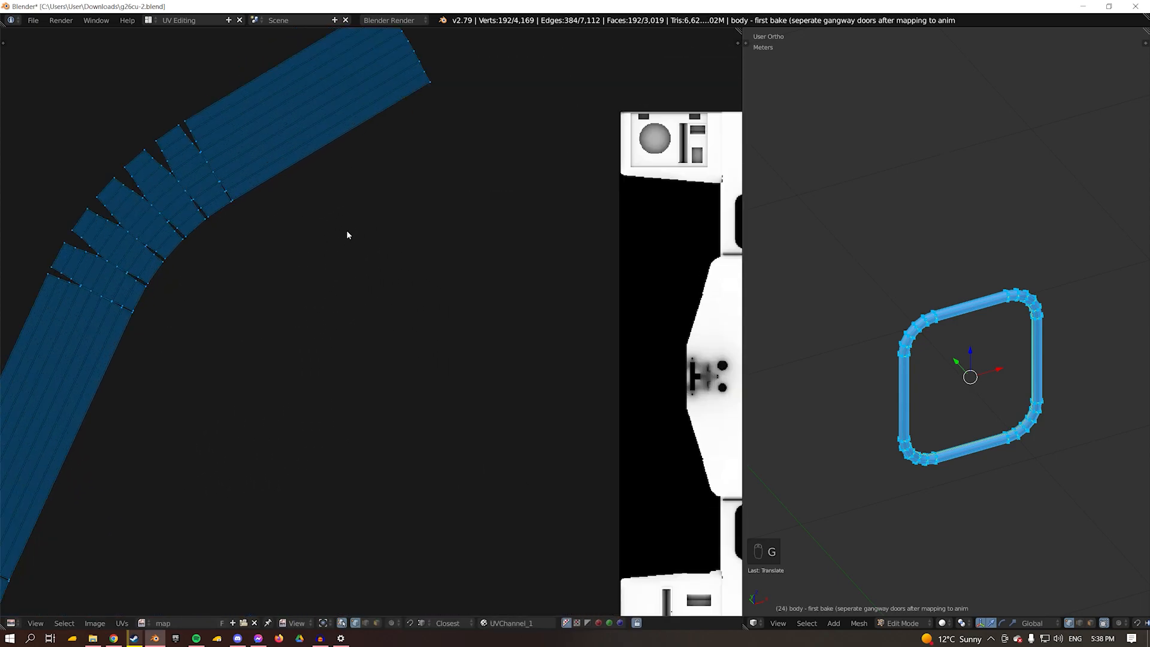
{"action": "scroll", "coordinate": [333, 163], "scroll_direction": "up", "scroll_amount": 4}
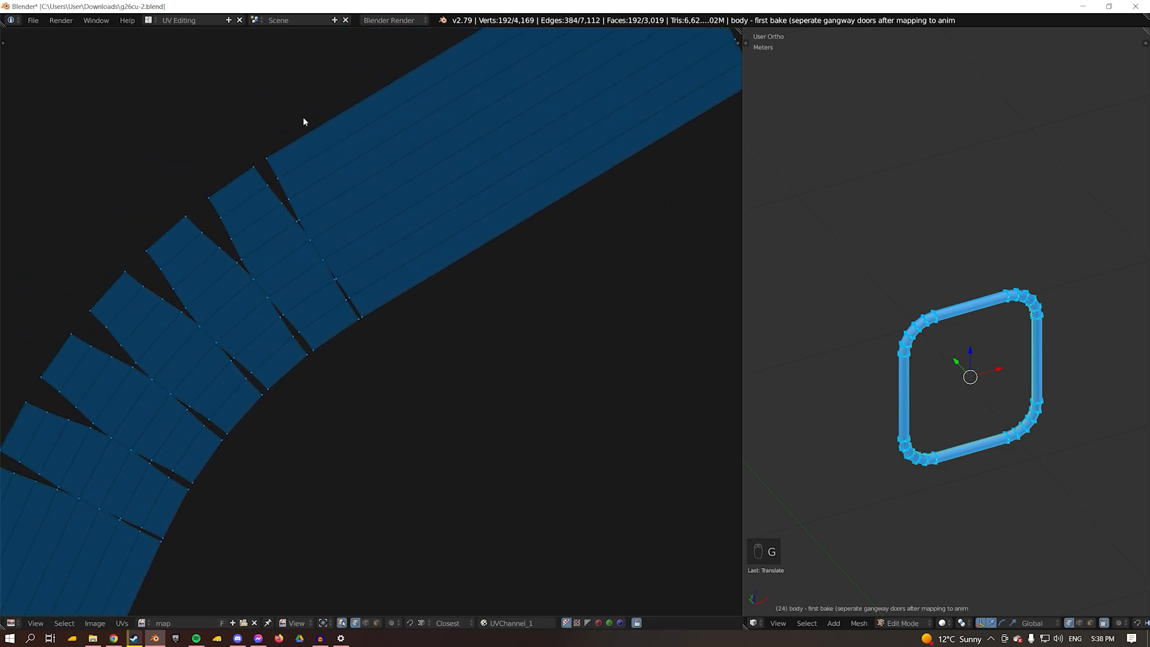
{"action": "scroll", "coordinate": [322, 293], "scroll_direction": "down", "scroll_amount": 1}
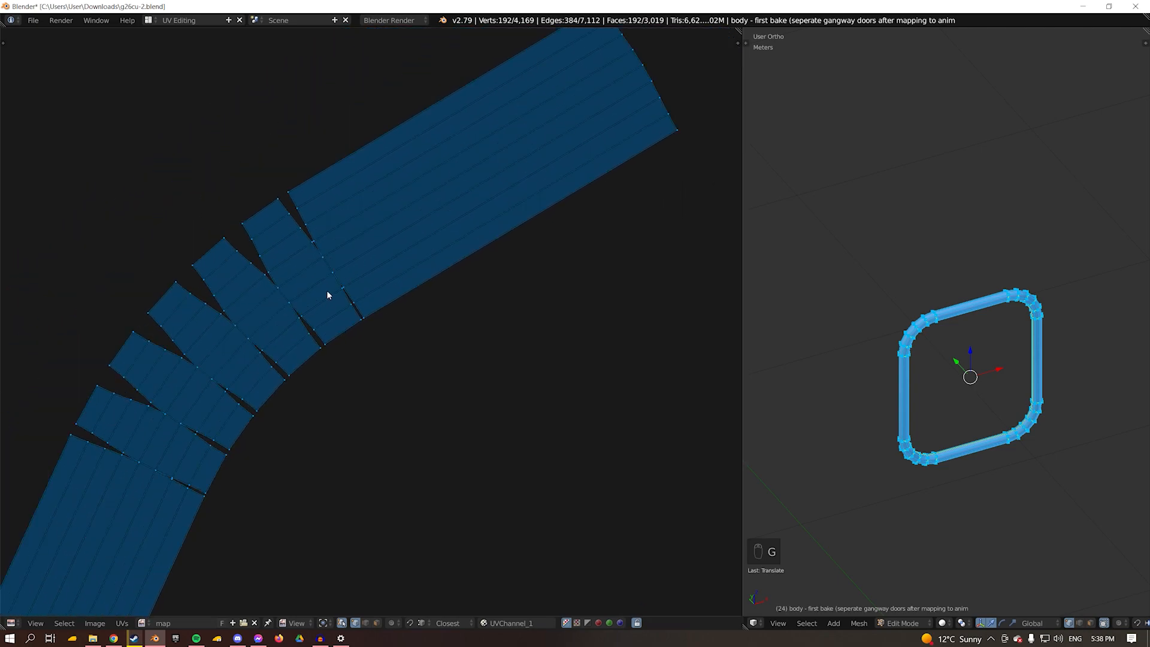
{"action": "scroll", "coordinate": [370, 241], "scroll_direction": "down", "scroll_amount": 4}
{"action": "middle_click_drag", "start_coordinate": [324, 427], "coordinate": [260, 254]}
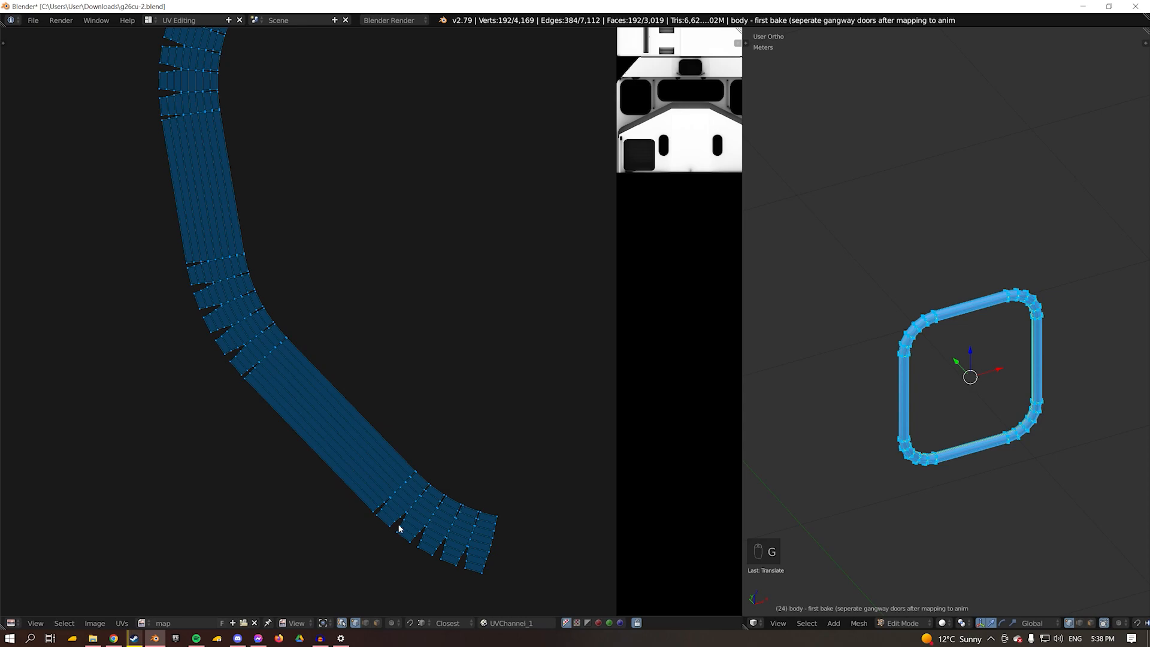
Examine the rounded frame from several angles and up close in orthographic top view, at the outer end of its tube.
{"action": "middle_click_drag", "start_coordinate": [936, 344], "coordinate": [1032, 349]}
{"action": "middle_click_drag", "start_coordinate": [761, 451], "coordinate": [905, 445]}
{"action": "key", "text": "KP_5"}
{"action": "scroll", "coordinate": [1057, 278], "scroll_direction": "down", "scroll_amount": 4}
{"action": "scroll", "coordinate": [914, 354], "scroll_direction": "up", "scroll_amount": 6}
{"action": "scroll", "coordinate": [1006, 398], "scroll_direction": "up", "scroll_amount": 6}
{"action": "scroll", "coordinate": [1006, 401], "scroll_direction": "down", "scroll_amount": 4}
{"action": "middle_click_drag", "start_coordinate": [846, 424], "coordinate": [1014, 379]}
{"action": "key", "text": "KP_7"}
{"action": "key", "text": "KP_5"}
{"action": "middle_click_drag", "start_coordinate": [837, 324], "coordinate": [1029, 380], "text": "shift"}
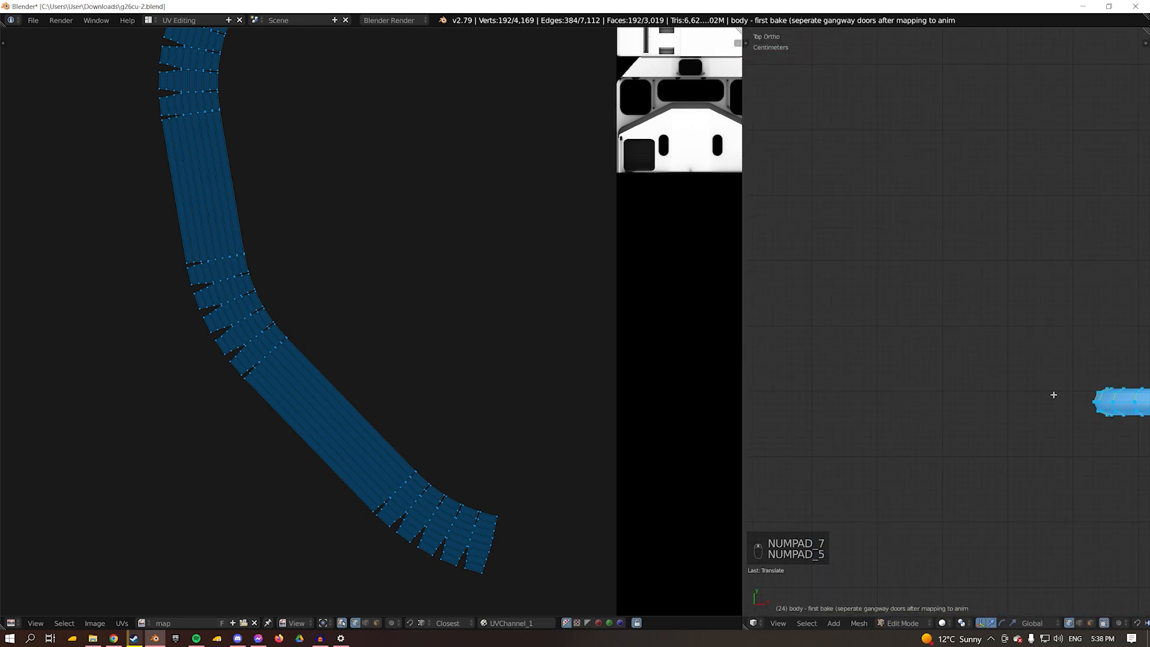
{"action": "scroll", "coordinate": [988, 353], "scroll_direction": "up", "scroll_amount": 8}
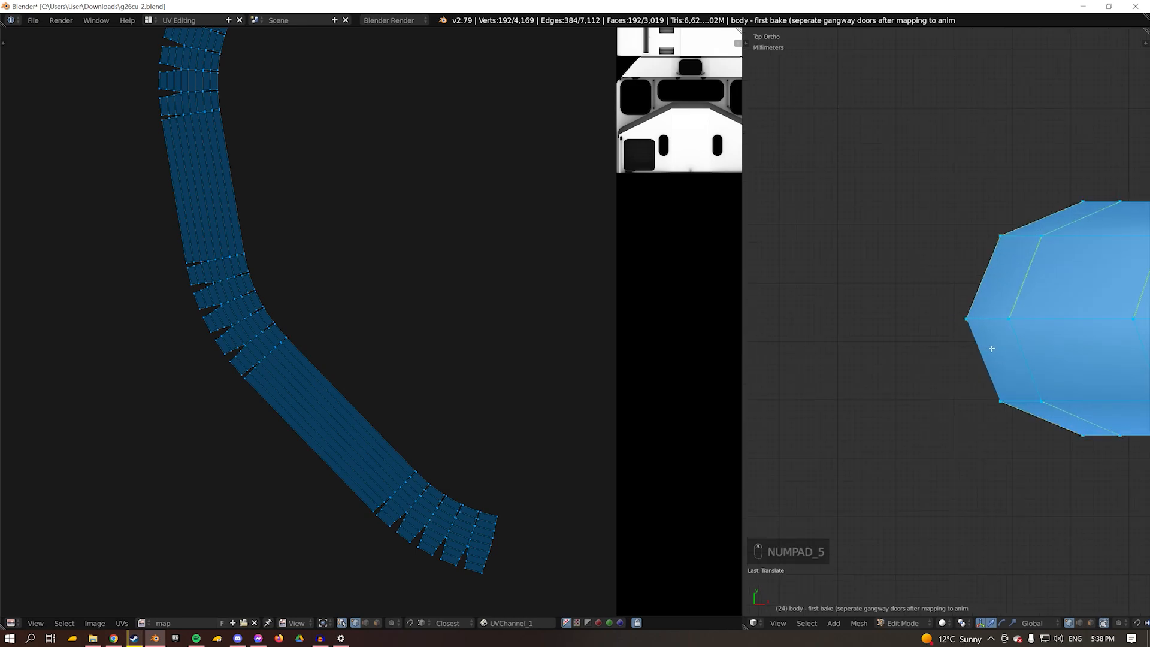
Select the tube's outermost vertex, the profile edge running down from it, and the same vertex again.
{"action": "right_click", "coordinate": [965, 318]}
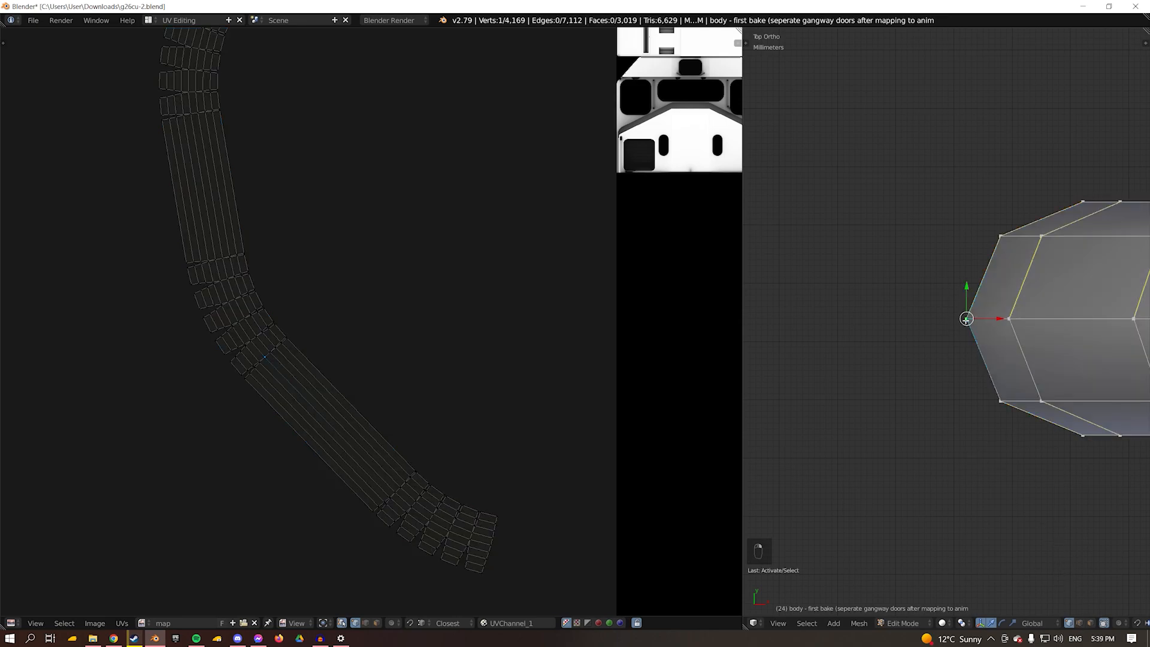
{"action": "left_click", "coordinate": [1079, 623]}
{"action": "right_click", "coordinate": [992, 372]}
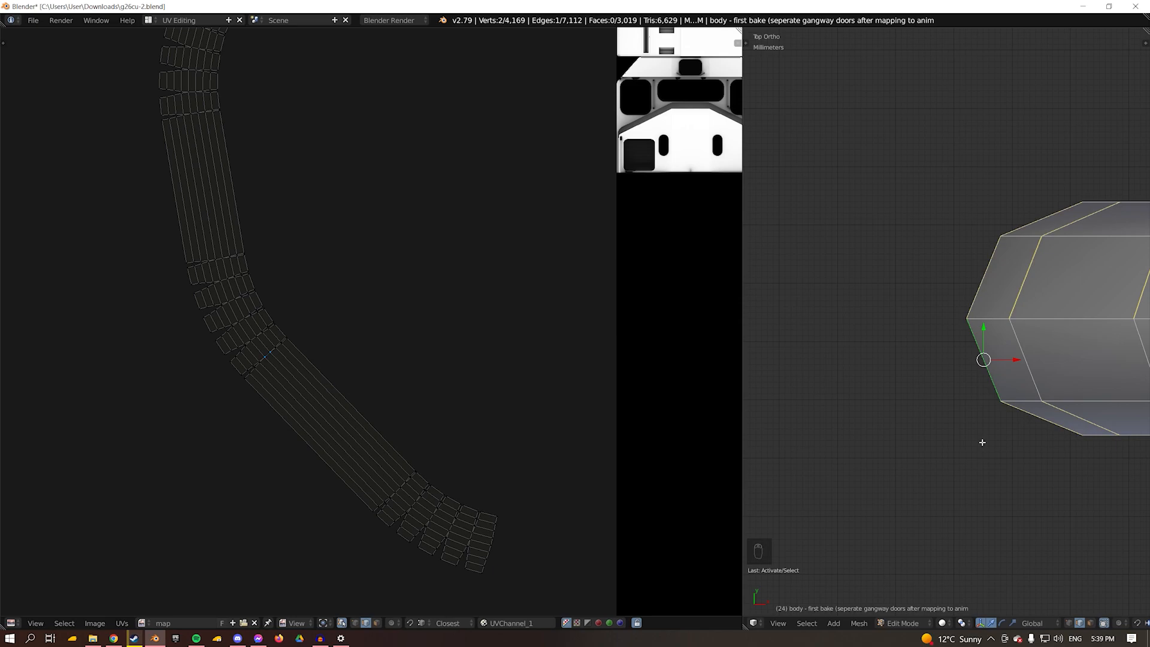
{"action": "left_click", "coordinate": [1069, 622]}
{"action": "right_click", "coordinate": [967, 318]}
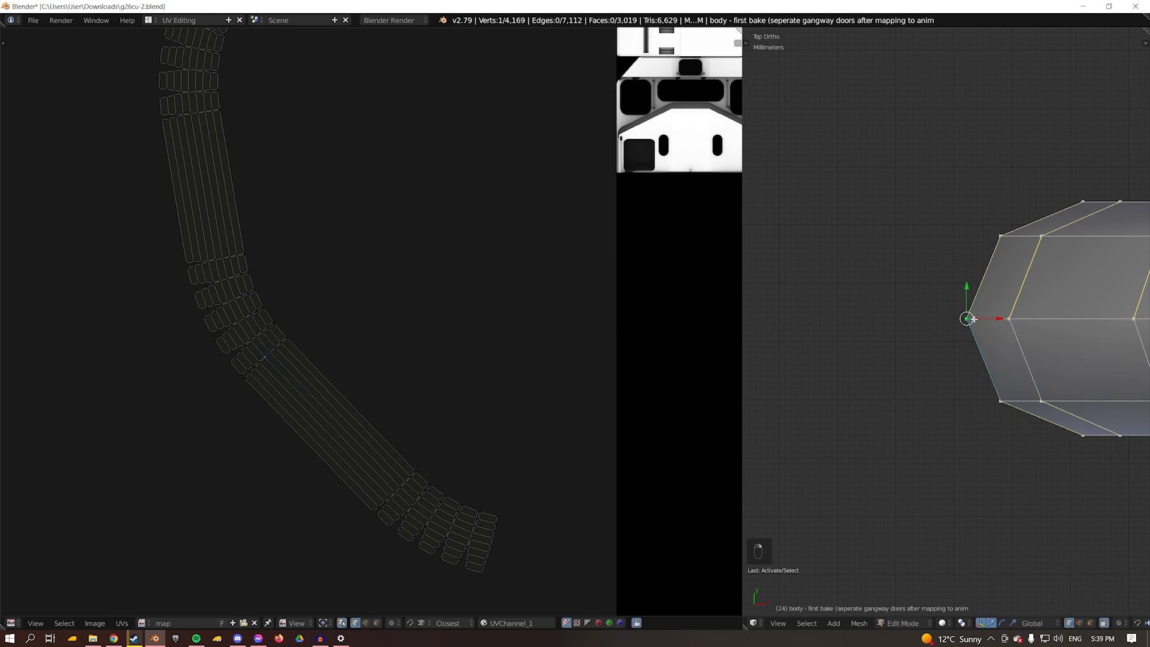
Duplicate the tube's outermost vertex, move the copy outward along X, and extrude it about 1.25 cm along negative Y.
{"action": "key", "text": "shift+d"}
{"action": "right_click", "coordinate": [966, 319]}
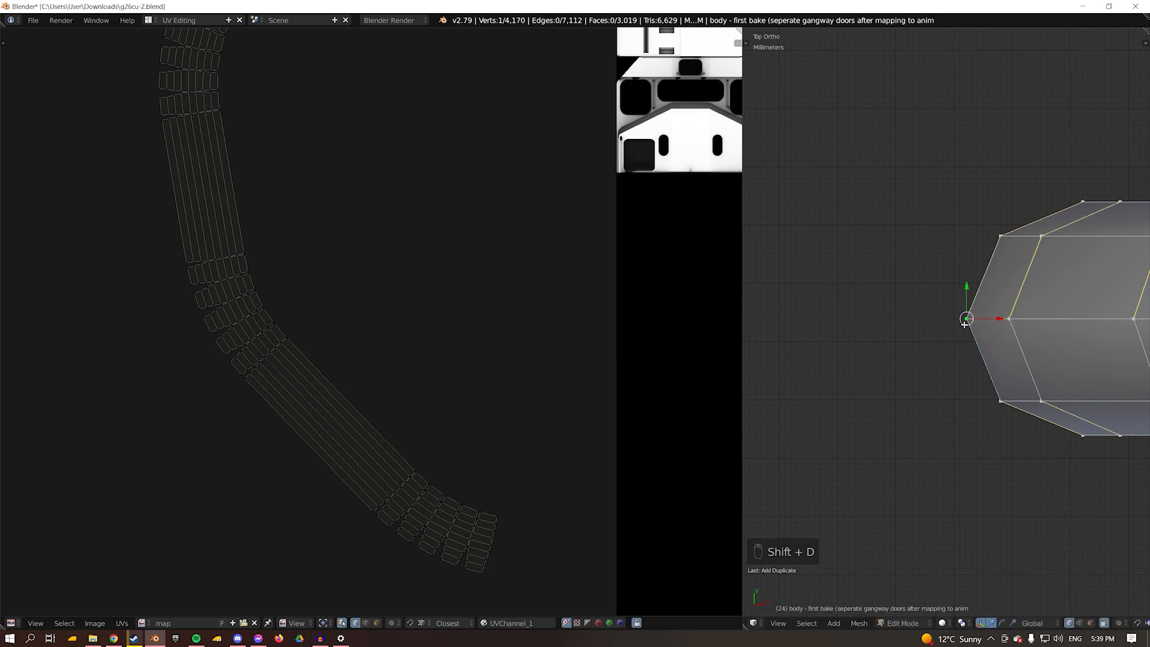
{"action": "key", "text": "g"}
{"action": "key", "text": "x"}
{"action": "left_click", "coordinate": [942, 330]}
{"action": "key", "text": "e"}
{"action": "key", "text": "x"}
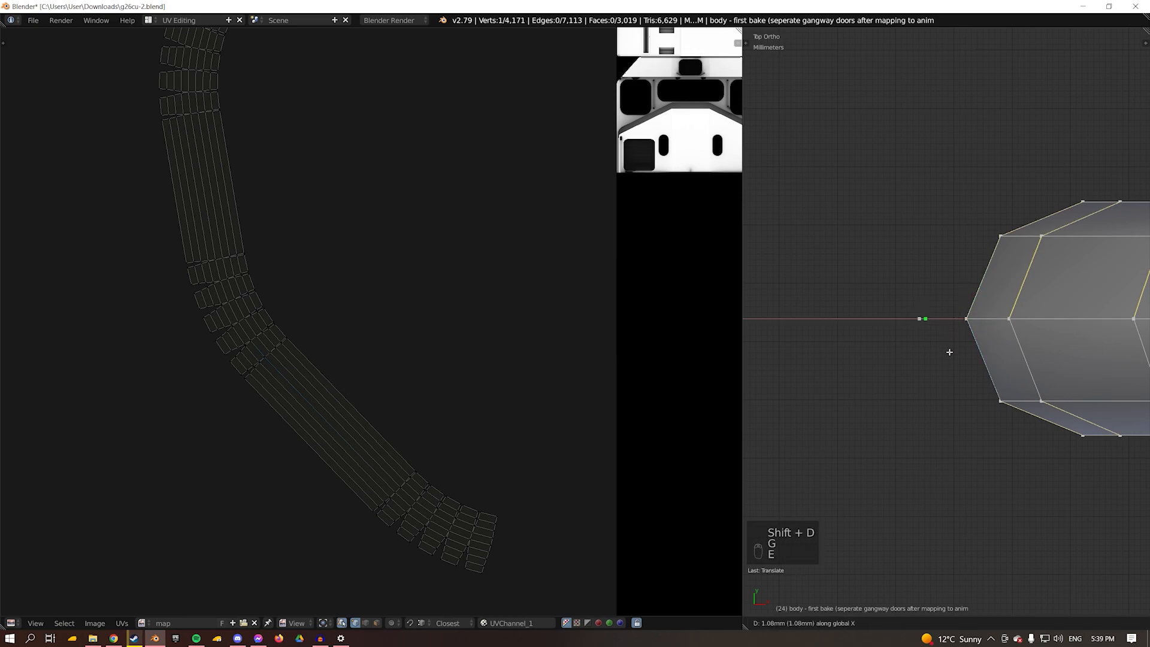
{"action": "key", "text": "y"}
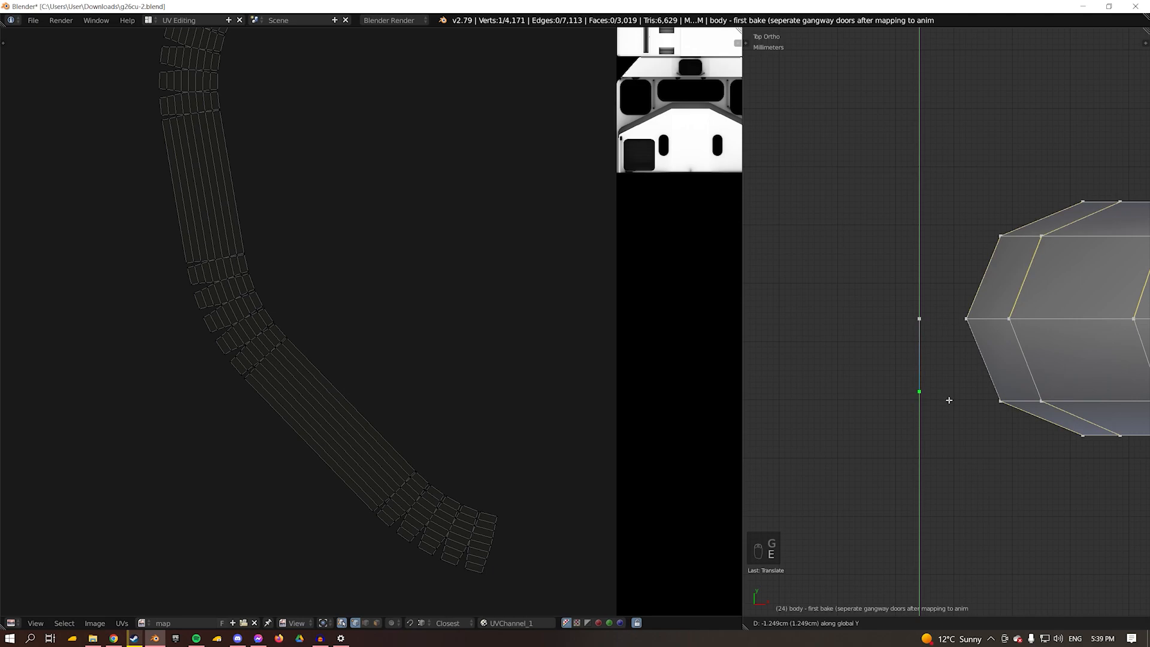
{"action": "left_click", "coordinate": [949, 407]}
Select both ends of the new loose edge and shift it along Y to centre it on the tube's outermost vertex.
{"action": "right_click", "coordinate": [925, 322], "text": "shift"}
{"action": "key", "text": "g"}
{"action": "key", "text": "x"}
{"action": "key", "text": "y"}
{"action": "left_click", "coordinate": [991, 357]}
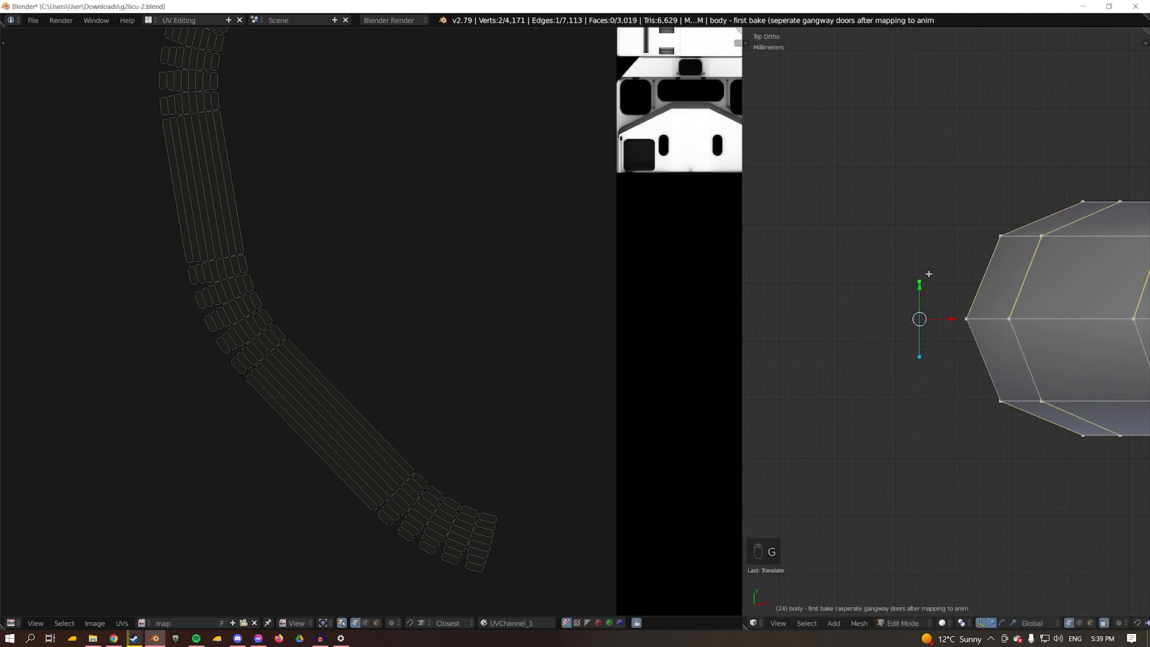
Extrude the loose edge's upper vertex into two angled segments that follow the tube's rounded profile.
{"action": "right_click", "coordinate": [926, 273]}
{"action": "key", "text": "e"}
{"action": "left_click", "coordinate": [953, 227]}
{"action": "key", "text": "e"}
{"action": "left_click", "coordinate": [1015, 205]}
{"action": "key", "text": "e"}
{"action": "right_click", "coordinate": [1024, 313]}
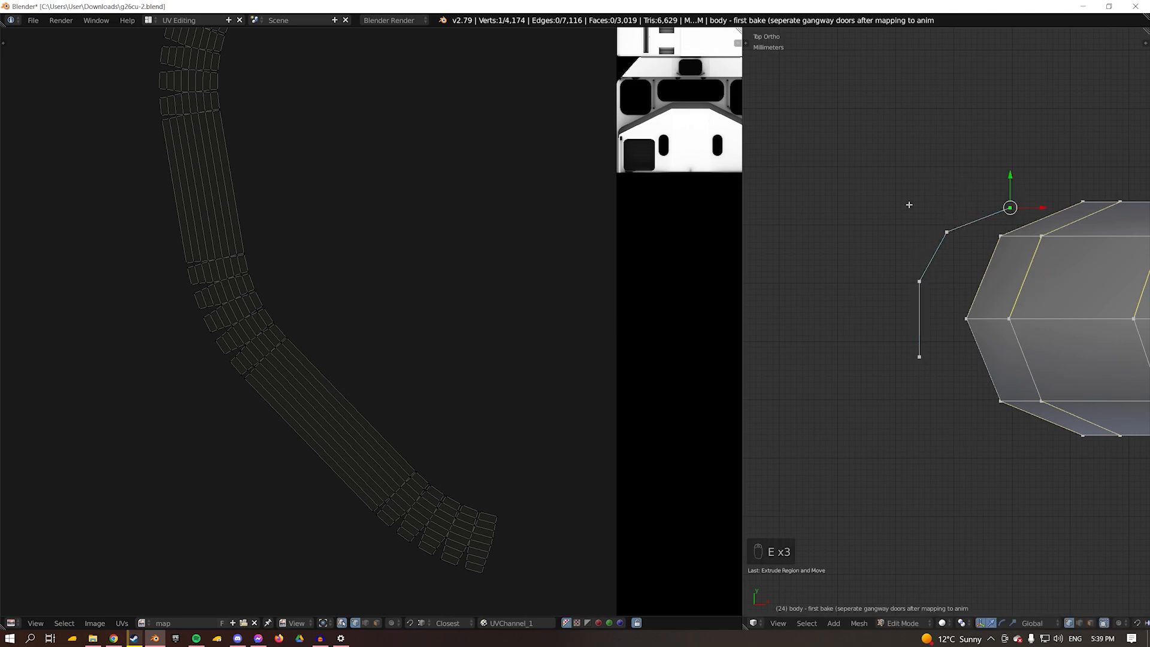
Circle-select the vertices of the loose outline sketched beside the tube.
{"action": "scroll", "coordinate": [266, 203], "scroll_direction": "down", "scroll_amount": 2}
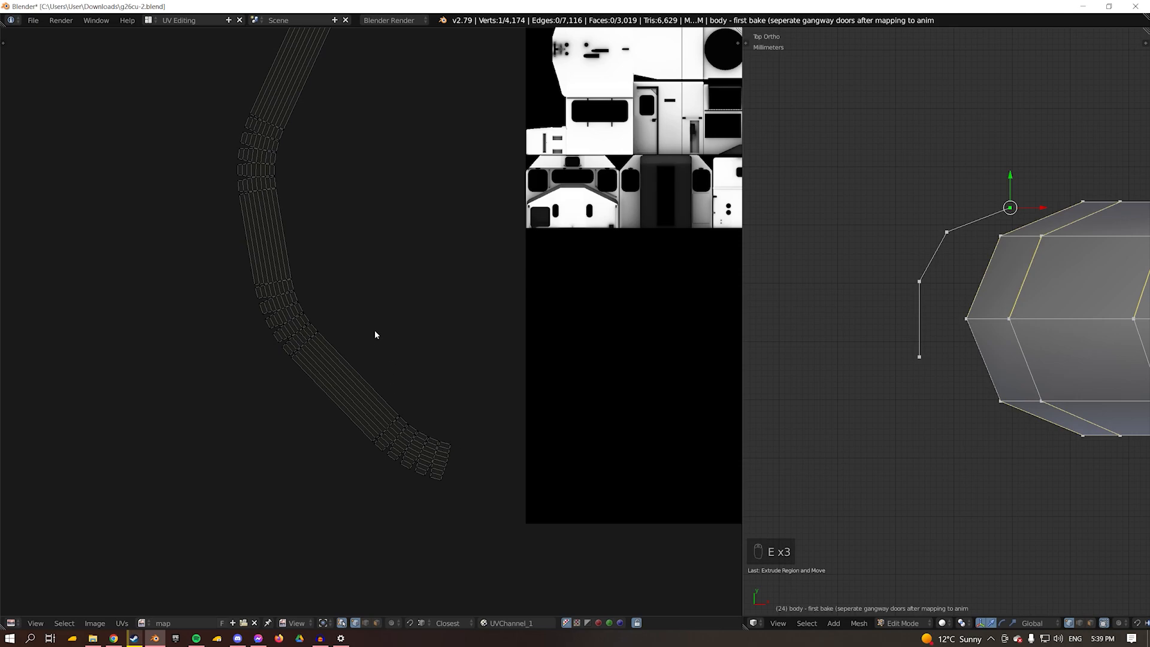
{"action": "scroll", "coordinate": [429, 323], "scroll_direction": "up", "scroll_amount": 2}
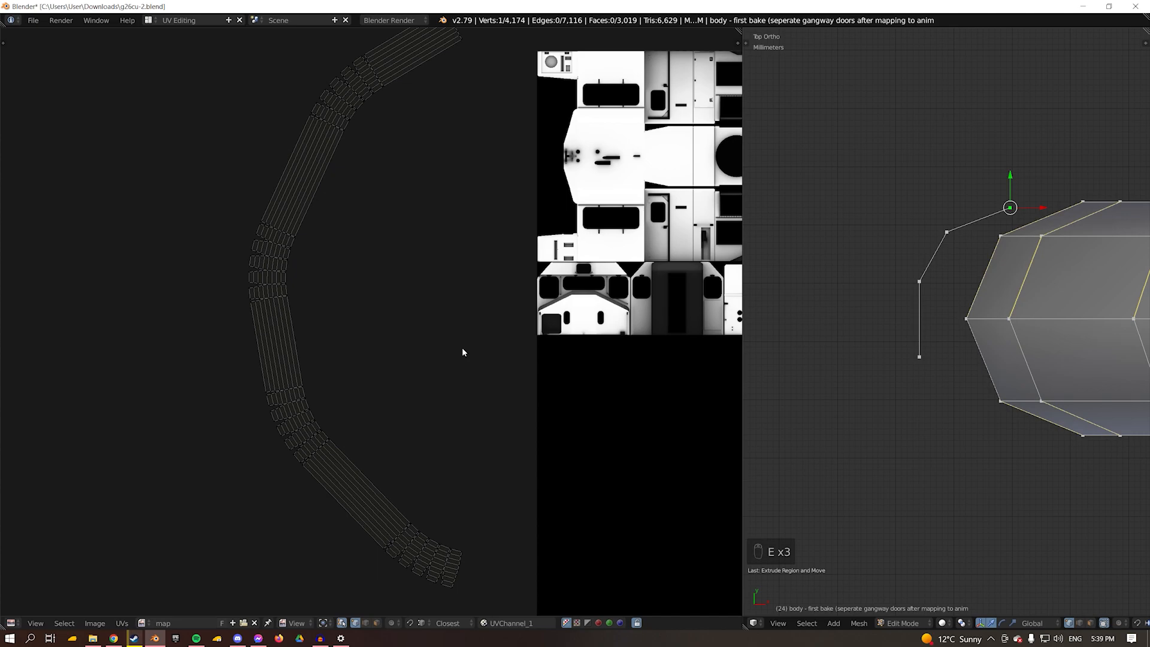
{"action": "key", "text": "c"}
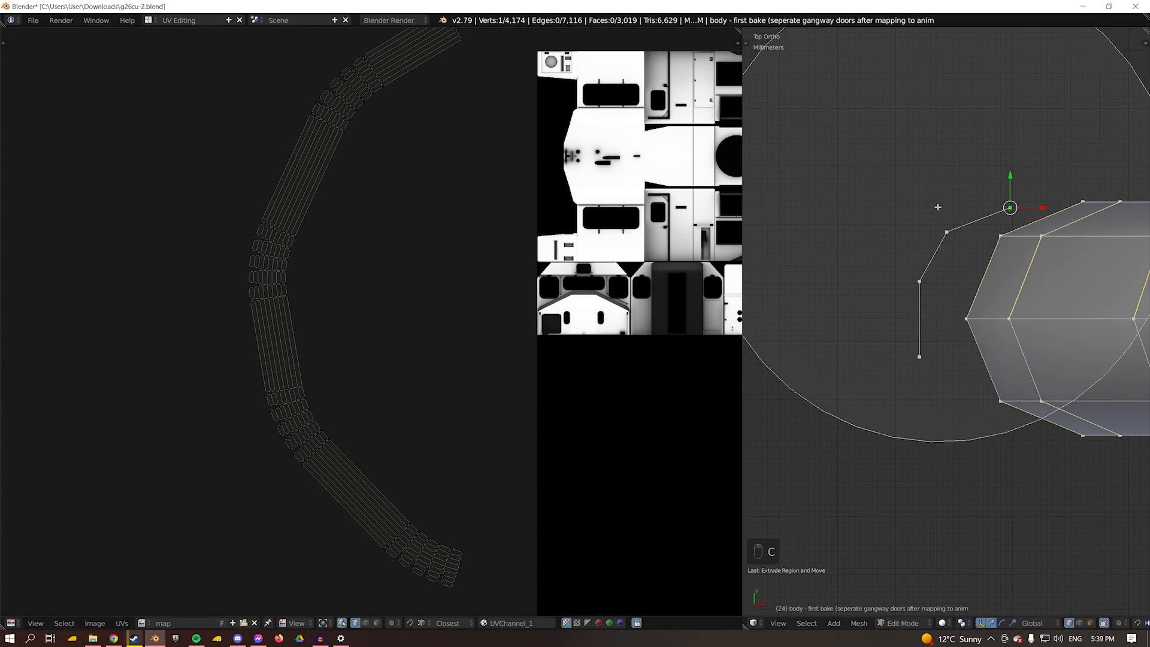
{"action": "scroll", "coordinate": [887, 191], "scroll_direction": "up", "scroll_amount": 5}
{"action": "left_click_drag", "start_coordinate": [897, 200], "coordinate": [880, 308]}
{"action": "right_click", "coordinate": [880, 308]}
{"action": "key", "text": "c"}
{"action": "right_click", "coordinate": [982, 146]}
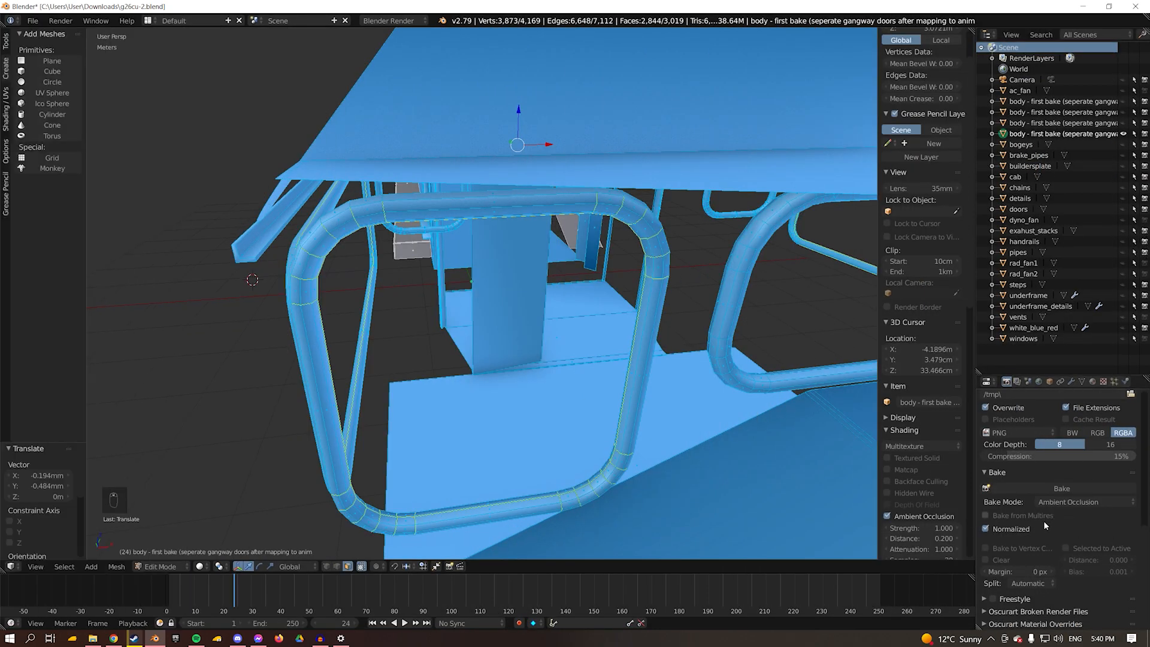
Set the bake margin to 2 px and start the ambient occlusion bake.
{"action": "left_click", "coordinate": [1051, 572]}
{"action": "left_click", "coordinate": [1051, 572]}
{"action": "left_click", "coordinate": [1043, 483]}
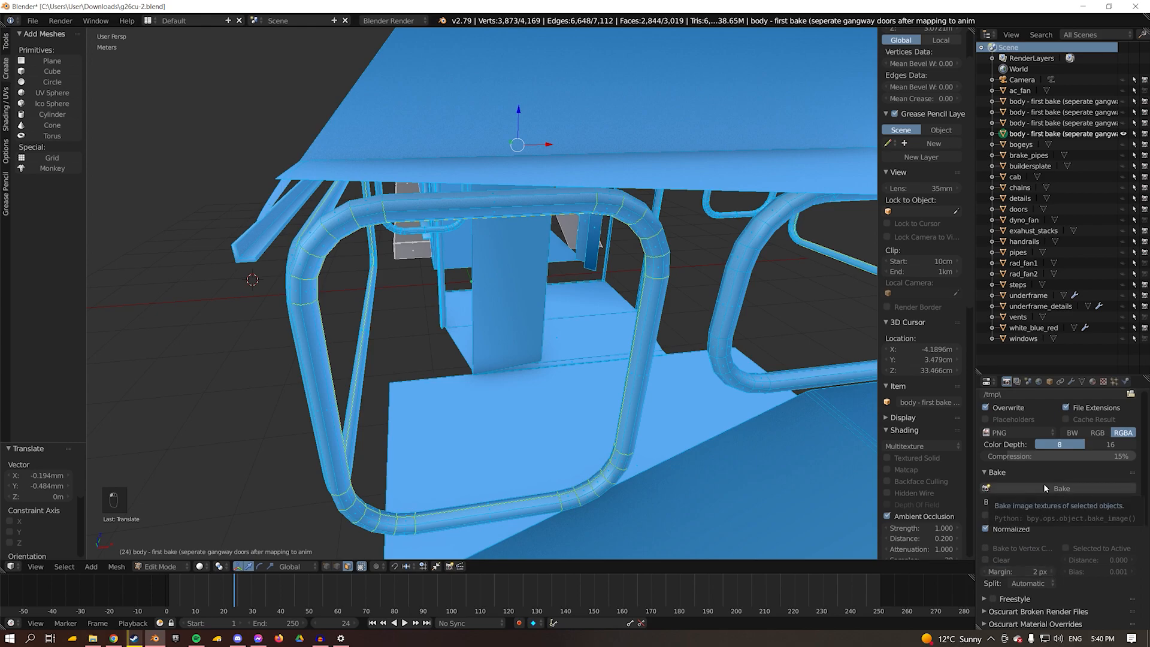
Switch to the UV Editing layout and put the locomotive body into Object Mode.
{"action": "left_click", "coordinate": [148, 21]}
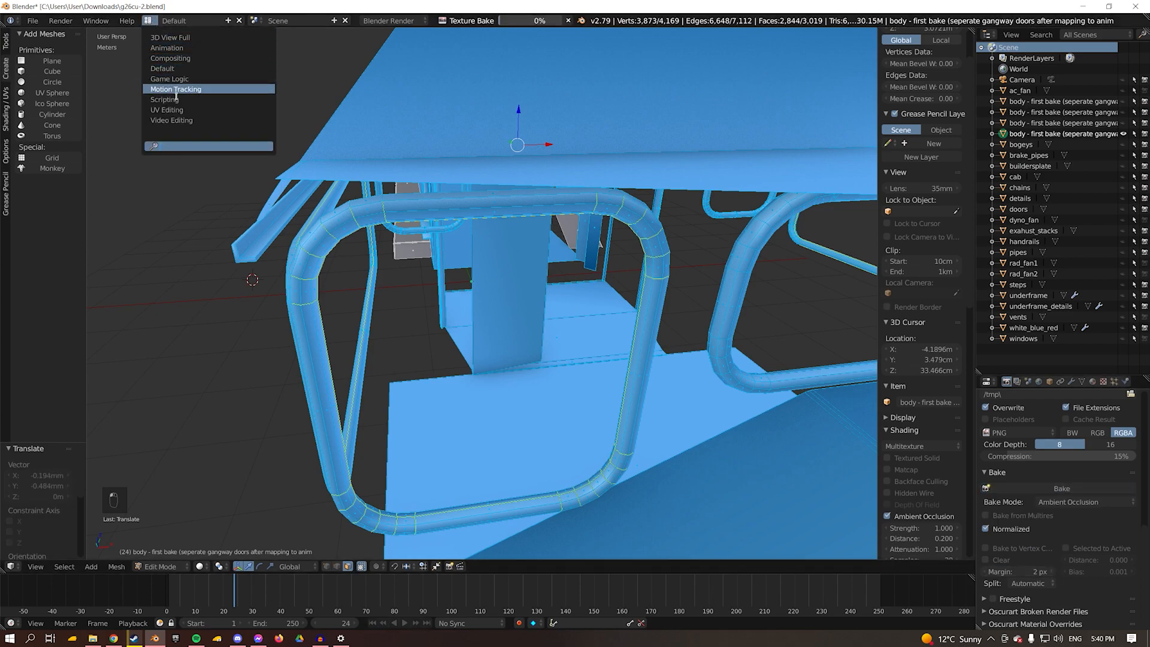
{"action": "left_click", "coordinate": [186, 111]}
{"action": "scroll", "coordinate": [305, 332], "scroll_direction": "up", "scroll_amount": 2}
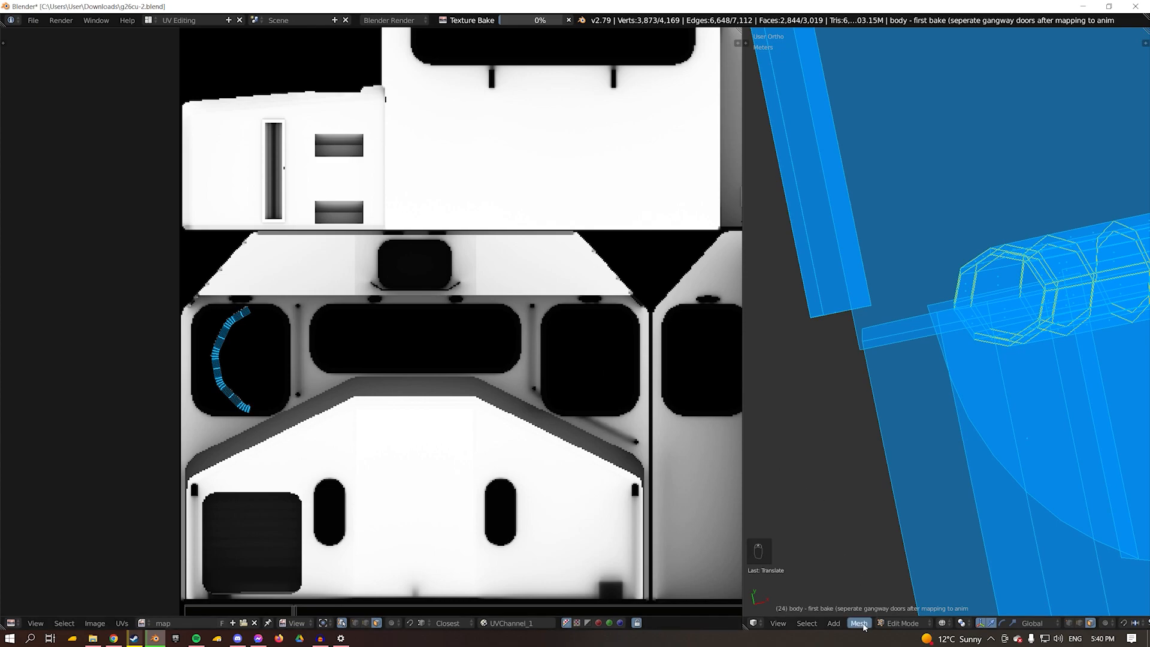
{"action": "scroll", "coordinate": [376, 415], "scroll_direction": "down", "scroll_amount": 4}
{"action": "middle_click_drag", "start_coordinate": [376, 415], "coordinate": [333, 321]}
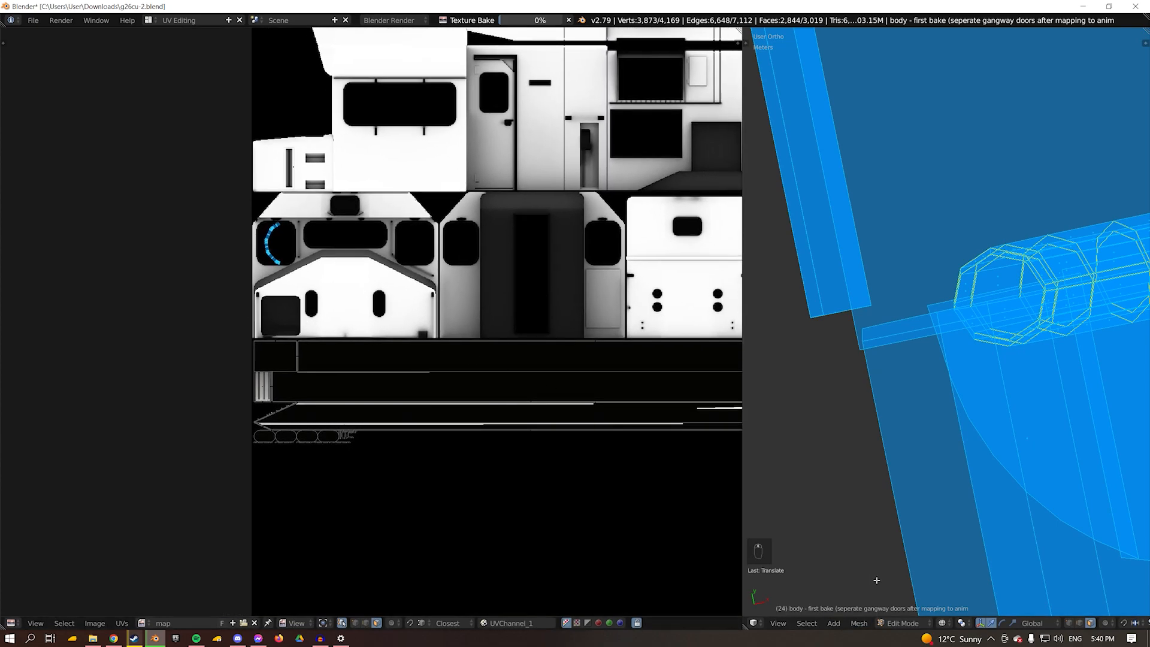
{"action": "left_click", "coordinate": [892, 622]}
{"action": "left_click", "coordinate": [910, 596]}
Examine the ambient occlusion texture around the end panels and the long horizontal strips.
{"action": "scroll", "coordinate": [350, 371], "scroll_direction": "down", "scroll_amount": 3}
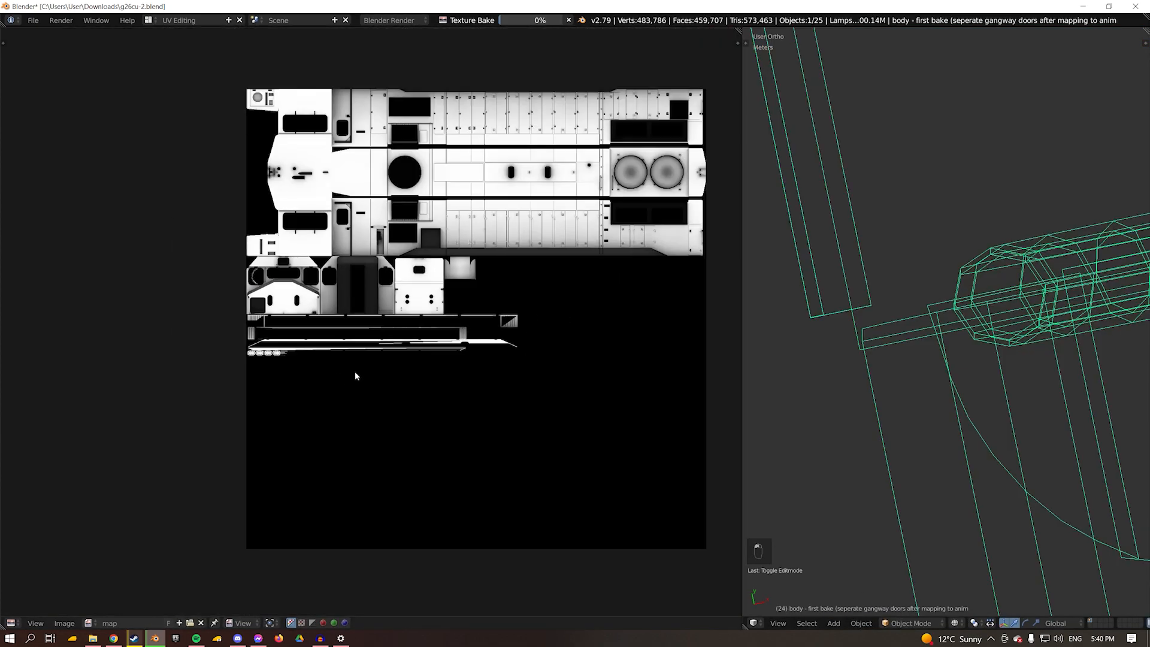
{"action": "scroll", "coordinate": [342, 364], "scroll_direction": "up", "scroll_amount": 2}
{"action": "scroll", "coordinate": [194, 225], "scroll_direction": "up", "scroll_amount": 4}
{"action": "middle_click_drag", "start_coordinate": [193, 225], "coordinate": [389, 226]}
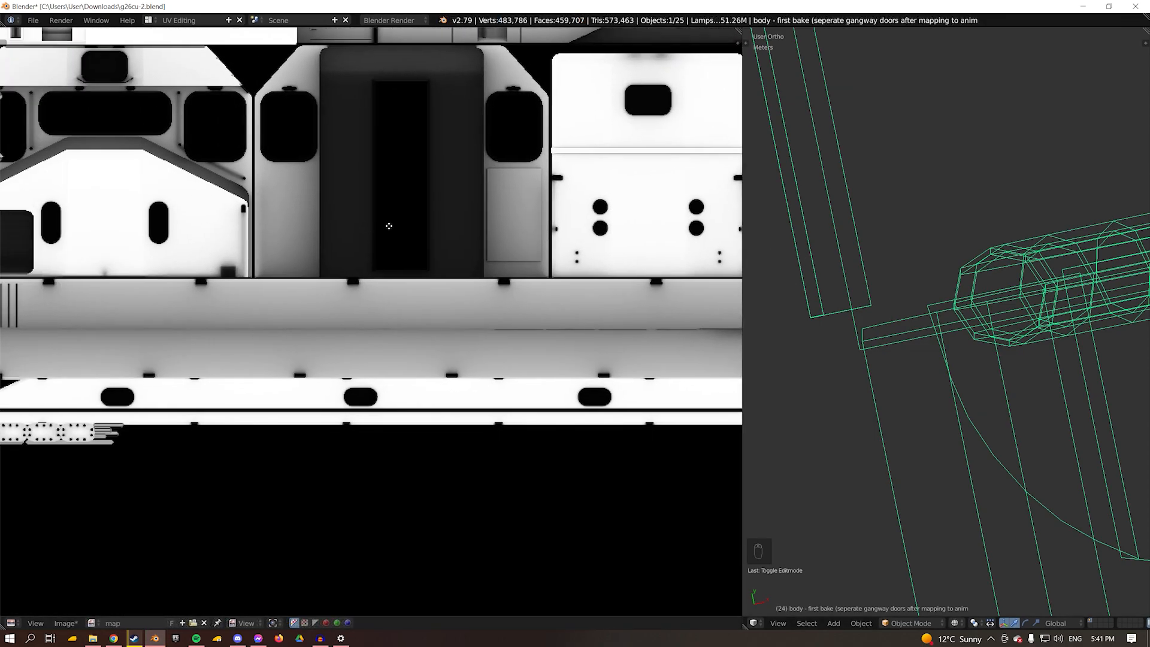
{"action": "middle_click_drag", "start_coordinate": [246, 257], "coordinate": [379, 250]}
{"action": "scroll", "coordinate": [379, 250], "scroll_direction": "up", "scroll_amount": 3}
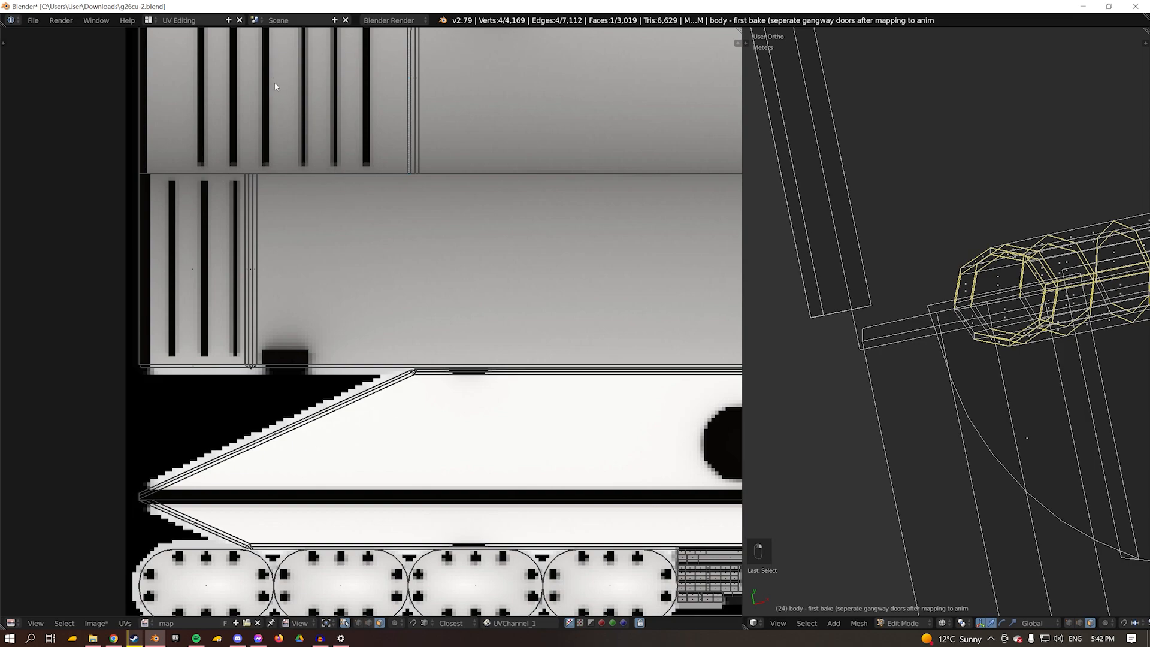
Select the lower long strip's end UV face with its narrow neighbouring faces and try to move them.
{"action": "right_click", "coordinate": [262, 113]}
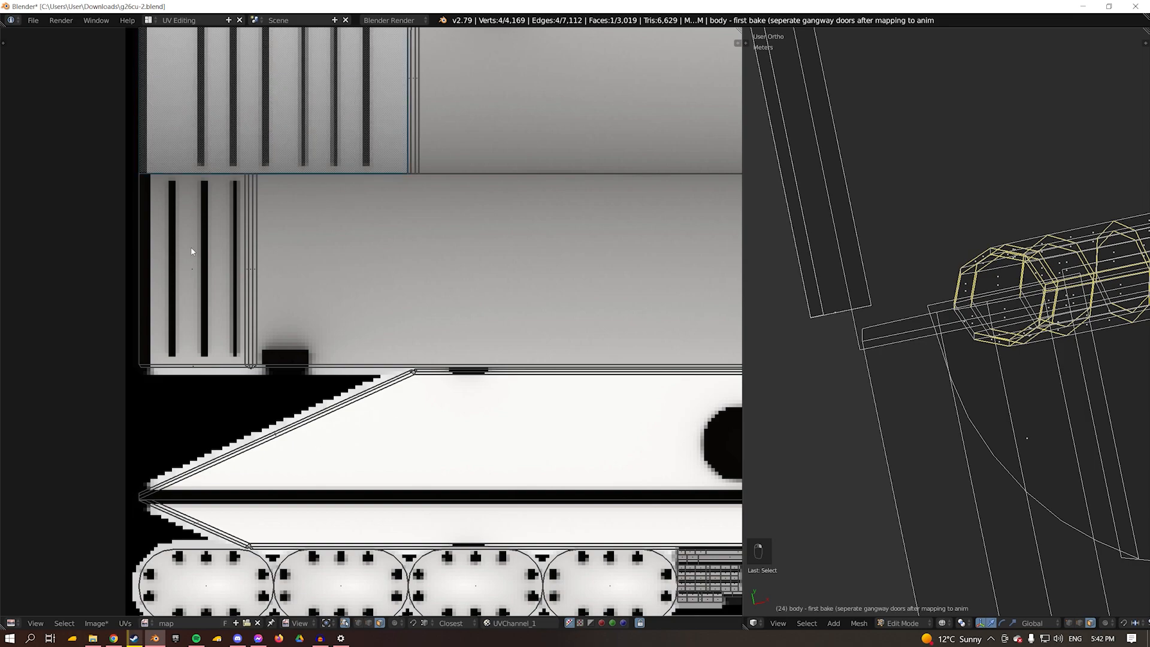
{"action": "right_click", "coordinate": [200, 271]}
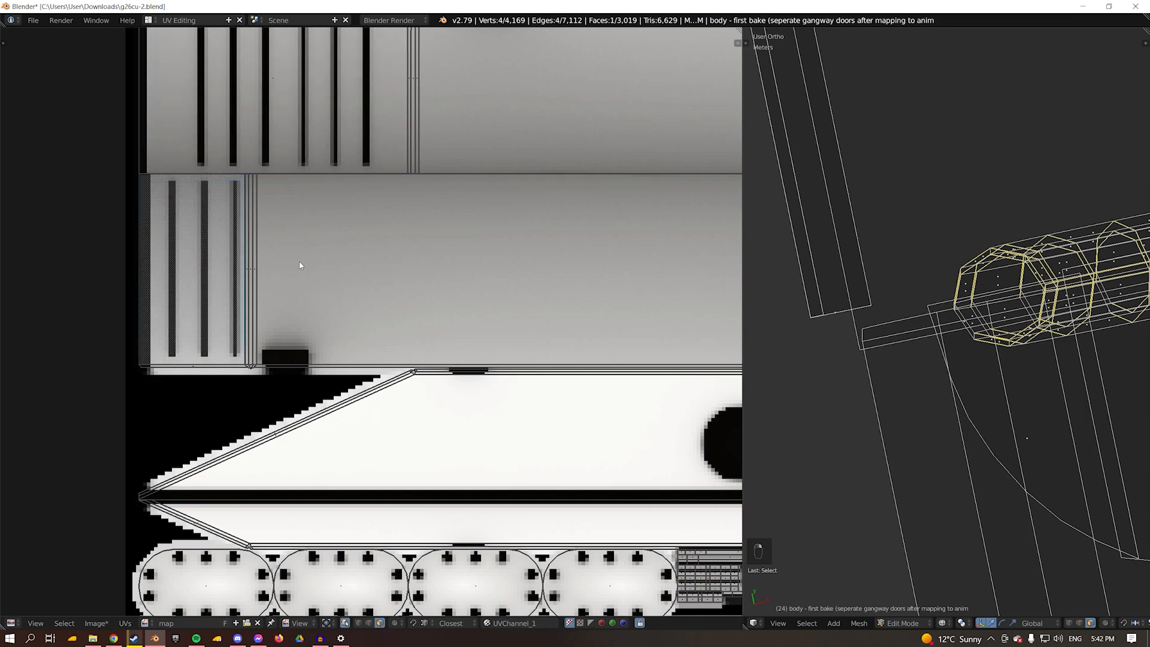
{"action": "key", "text": "c"}
{"action": "left_click", "coordinate": [236, 257]}
{"action": "key", "text": "Escape"}
{"action": "key", "text": "Escape"}
{"action": "key", "text": "g"}
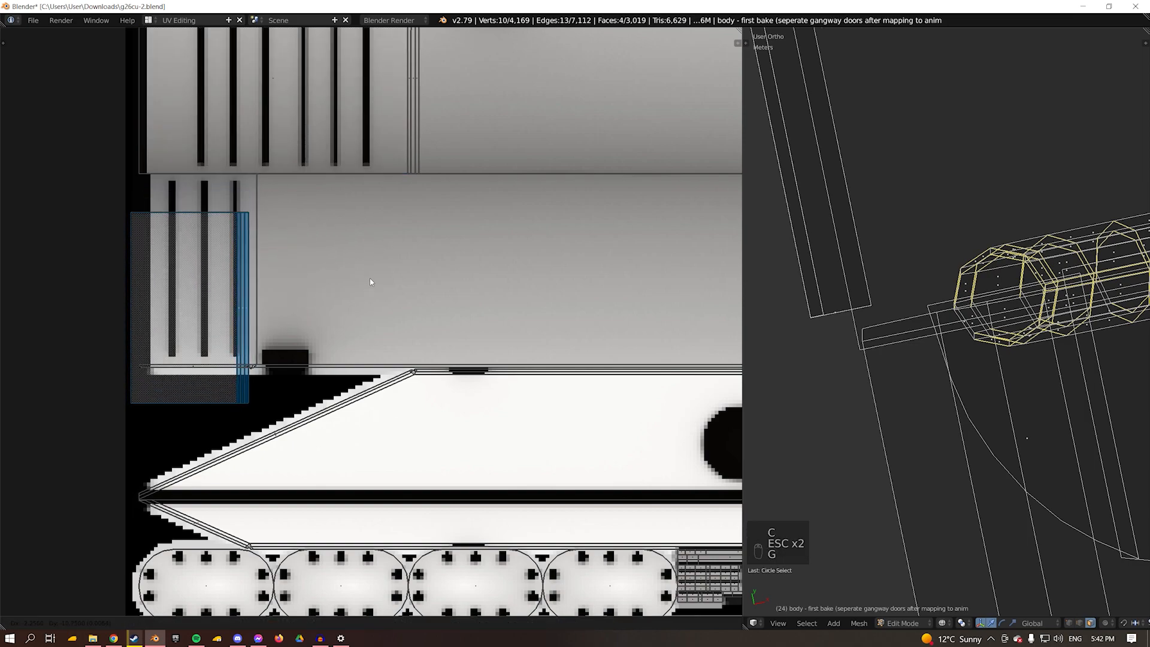
{"action": "right_click", "coordinate": [370, 278]}
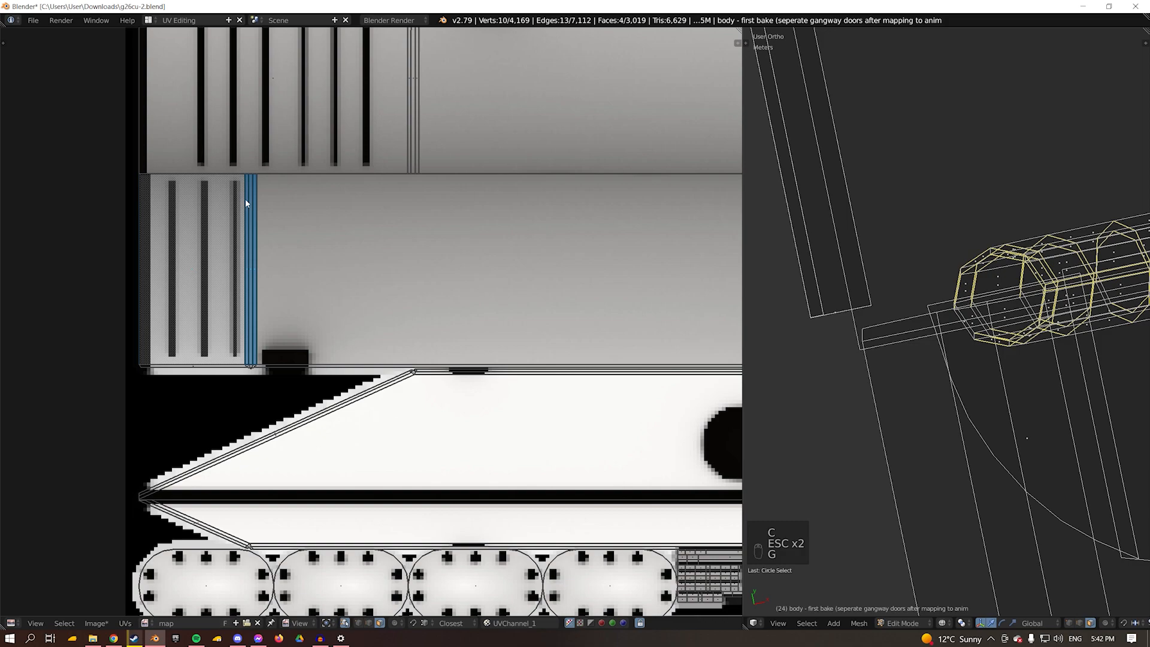
Examine the baked shading across the map, including the end panels, side doors, roof and far ends of the strips.
{"action": "scroll", "coordinate": [334, 315], "scroll_direction": "down", "scroll_amount": 2}
{"action": "middle_click_drag", "start_coordinate": [335, 315], "coordinate": [247, 359]}
{"action": "scroll", "coordinate": [424, 163], "scroll_direction": "down", "scroll_amount": 3}
{"action": "middle_click_drag", "start_coordinate": [501, 202], "coordinate": [417, 278]}
{"action": "middle_click_drag", "start_coordinate": [466, 244], "coordinate": [375, 326]}
{"action": "middle_click_drag", "start_coordinate": [209, 159], "coordinate": [302, 257]}
{"action": "scroll", "coordinate": [254, 271], "scroll_direction": "up", "scroll_amount": 3}
{"action": "middle_click_drag", "start_coordinate": [156, 252], "coordinate": [343, 357]}
{"action": "scroll", "coordinate": [480, 315], "scroll_direction": "down", "scroll_amount": 6}
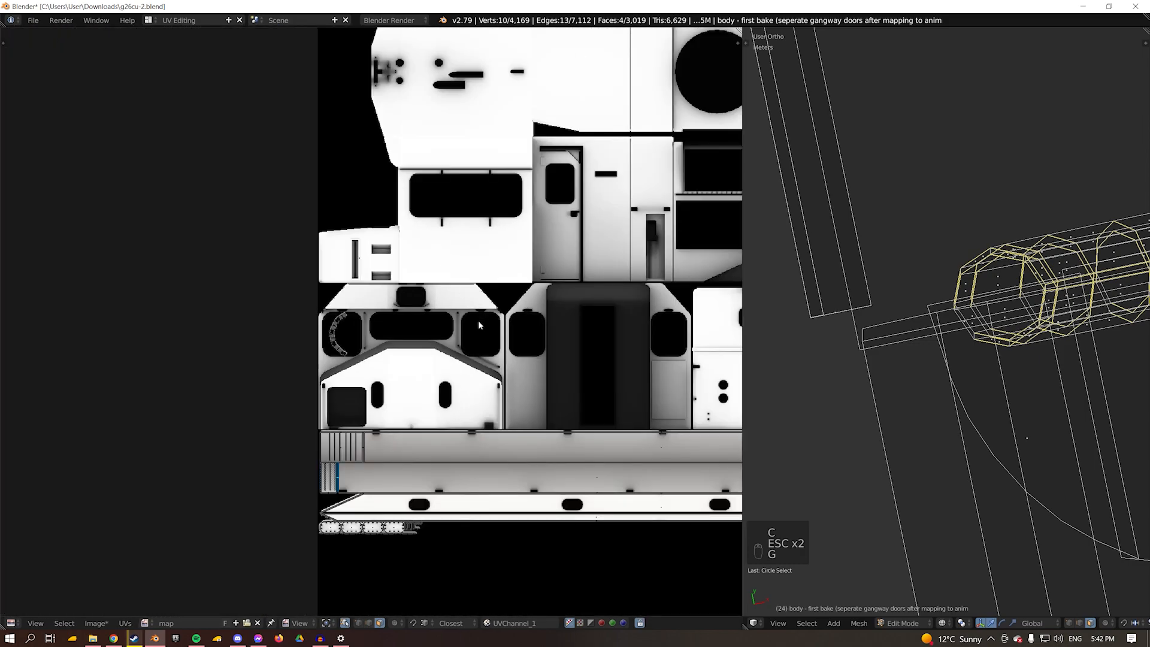
{"action": "middle_click_drag", "start_coordinate": [441, 330], "coordinate": [349, 340]}
{"action": "middle_click_drag", "start_coordinate": [513, 299], "coordinate": [367, 310]}
{"action": "middle_click_drag", "start_coordinate": [502, 247], "coordinate": [332, 289]}
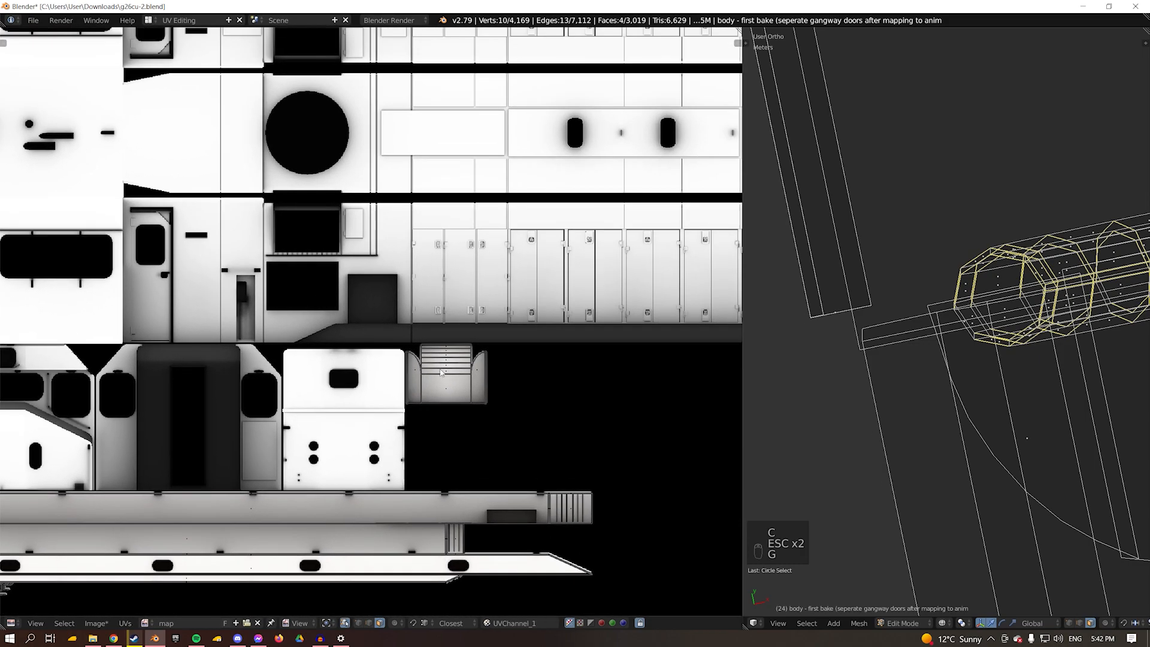
{"action": "middle_click_drag", "start_coordinate": [497, 439], "coordinate": [346, 425]}
Try to move the upper long strip's UV face into the map's empty area.
{"action": "left_click", "coordinate": [90, 491]}
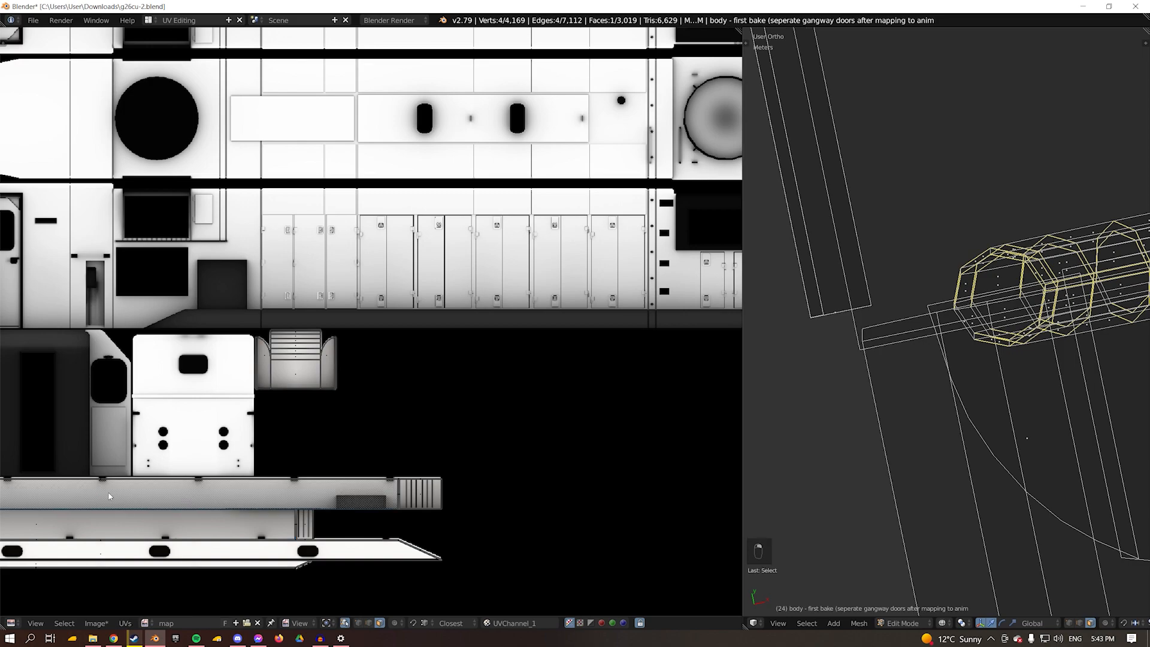
{"action": "key", "text": "g"}
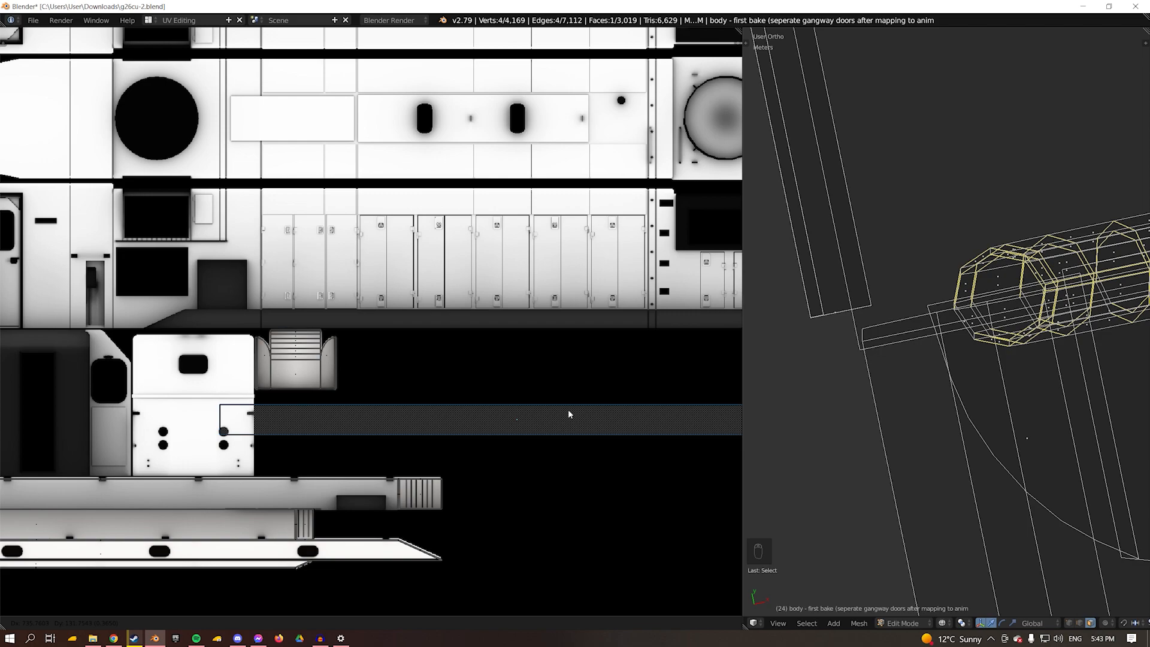
{"action": "right_click", "coordinate": [569, 411]}
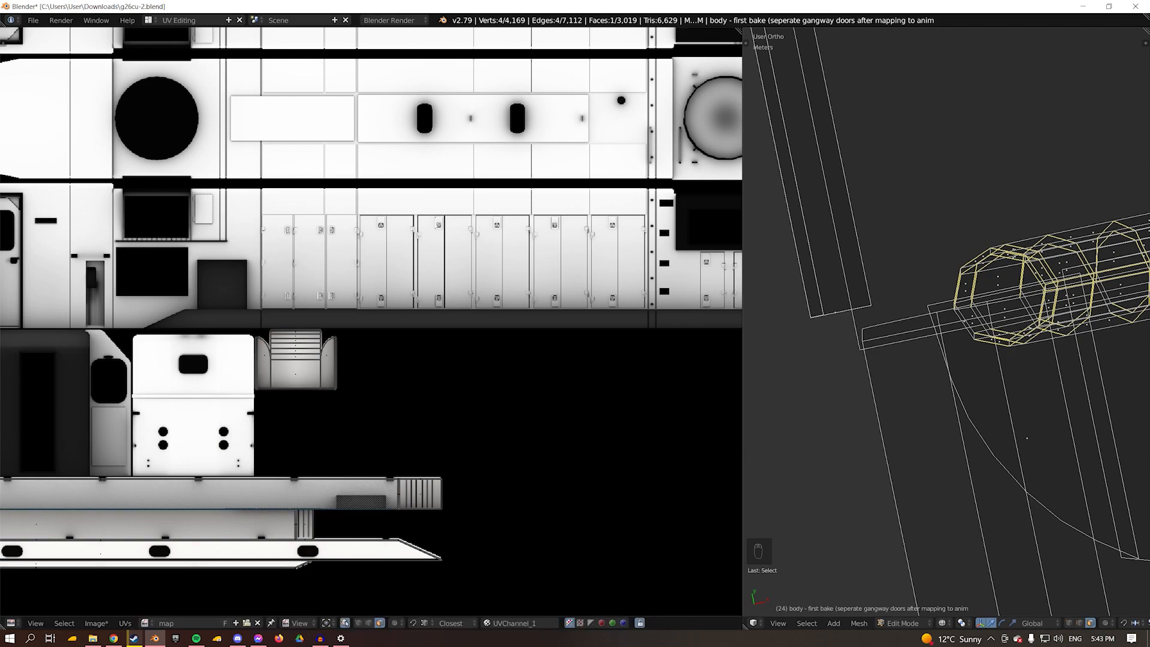